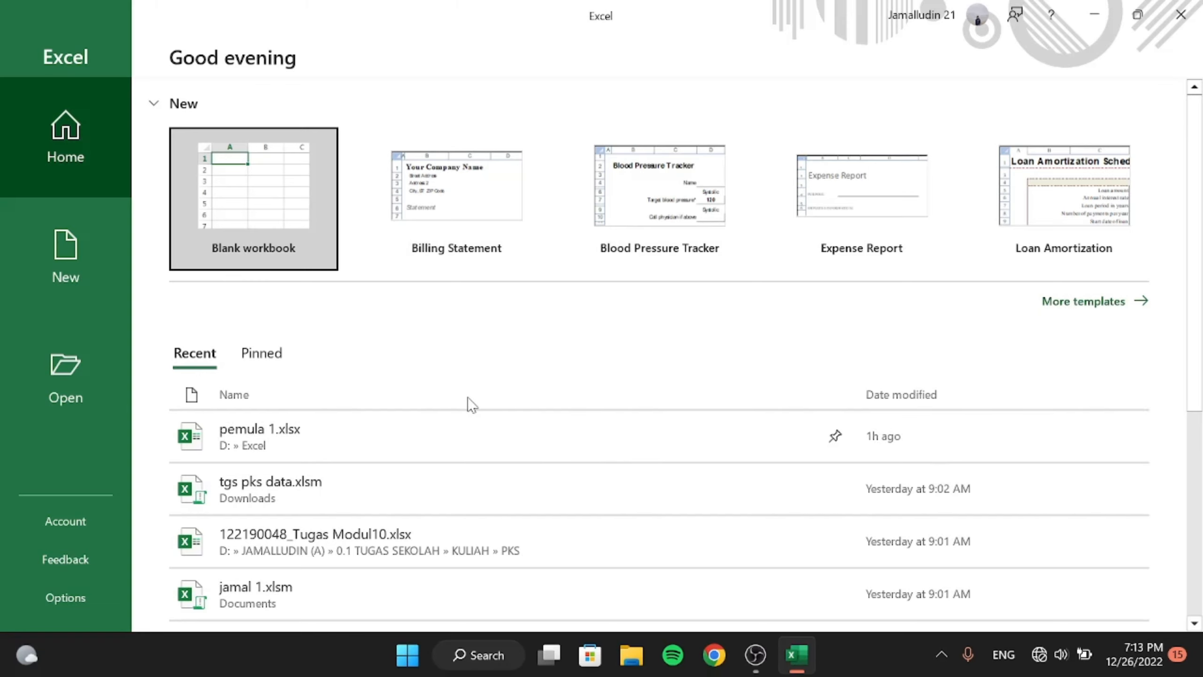
Create a new blank workbook and select a few cells in its empty sheet
{"action": "left_click", "coordinate": [252, 233]}
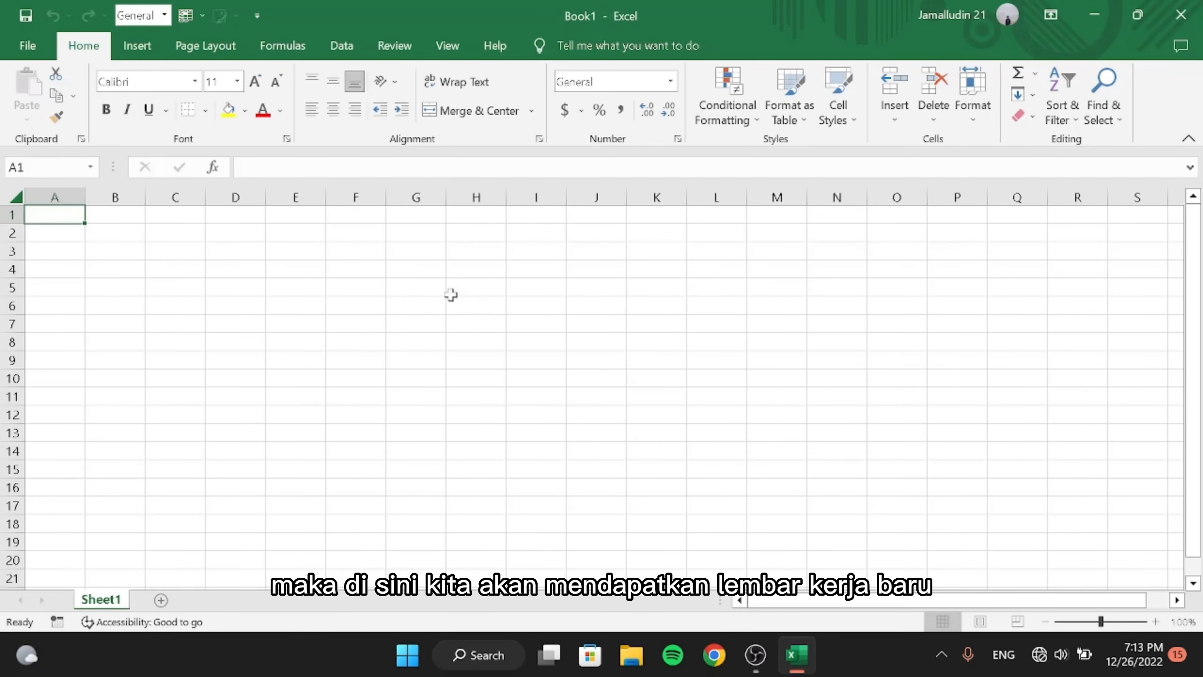
{"action": "left_click", "coordinate": [452, 299]}
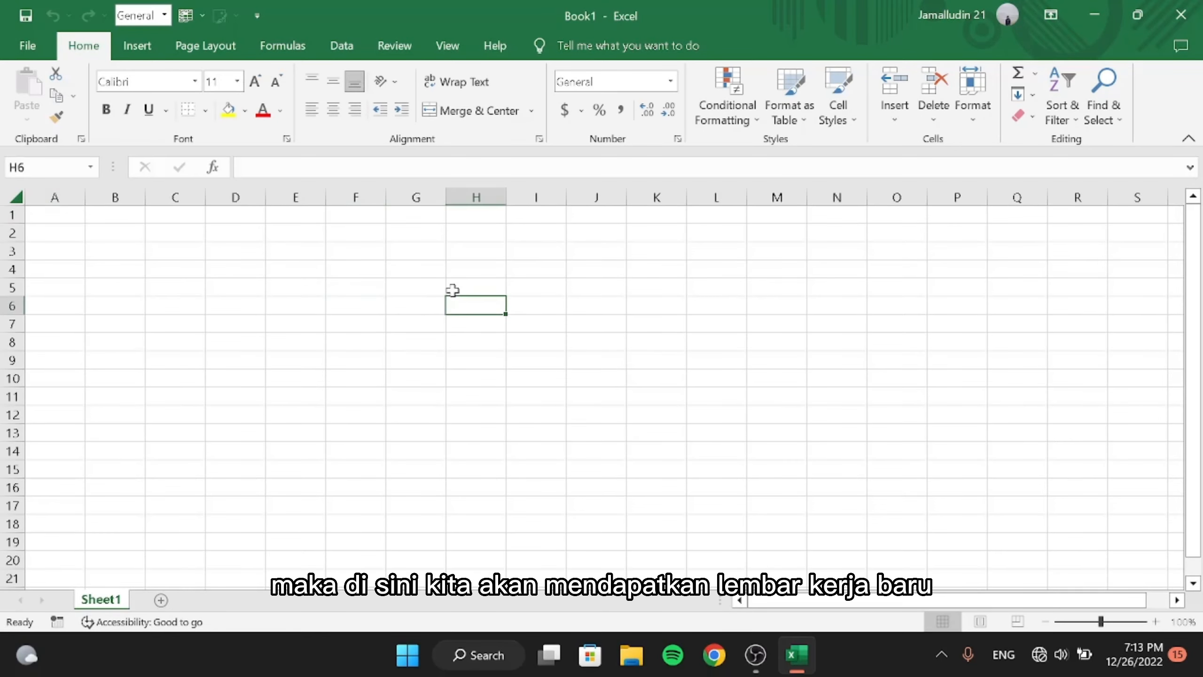
{"action": "left_click", "coordinate": [243, 285]}
{"action": "left_click", "coordinate": [507, 376]}
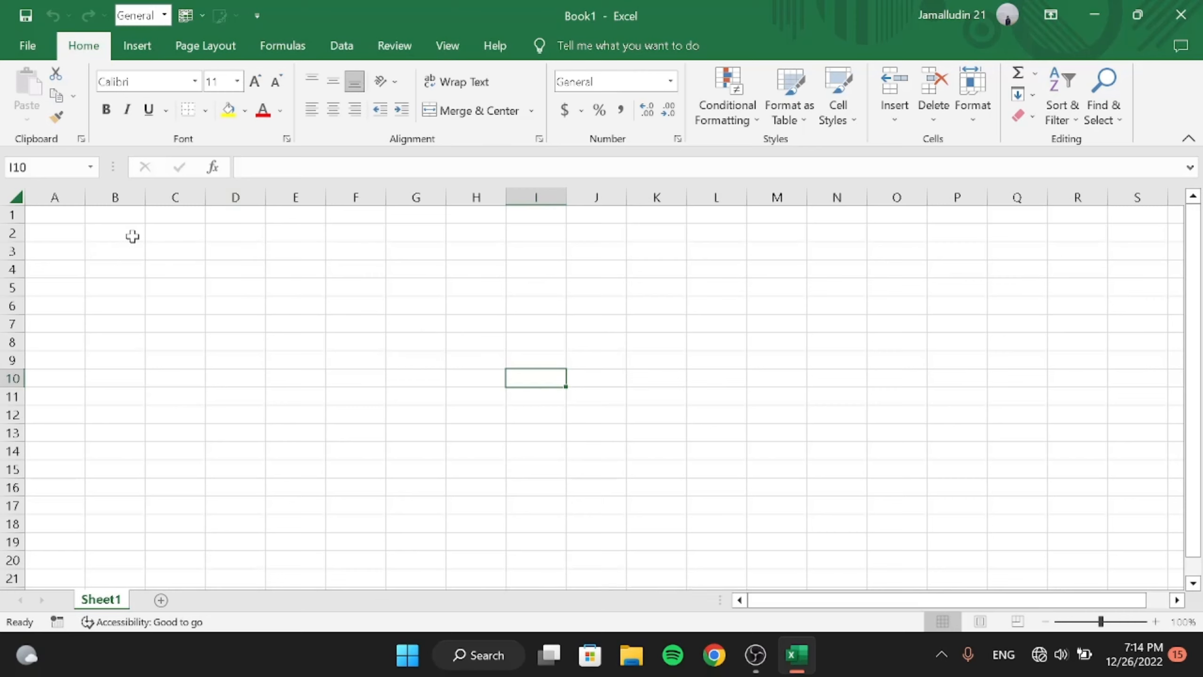
Select all of column B and row 3, and individual cells such as C4 and F5, to examine the sheet's structure
{"action": "left_click", "coordinate": [113, 195]}
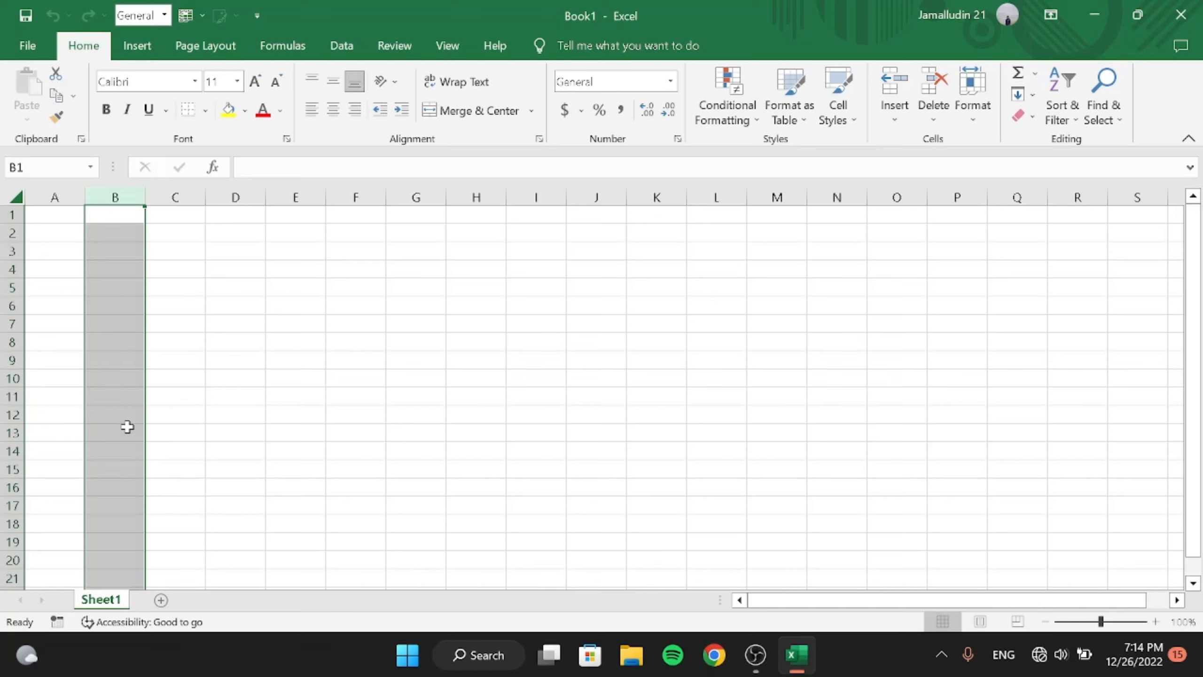
{"action": "left_click", "coordinate": [12, 249]}
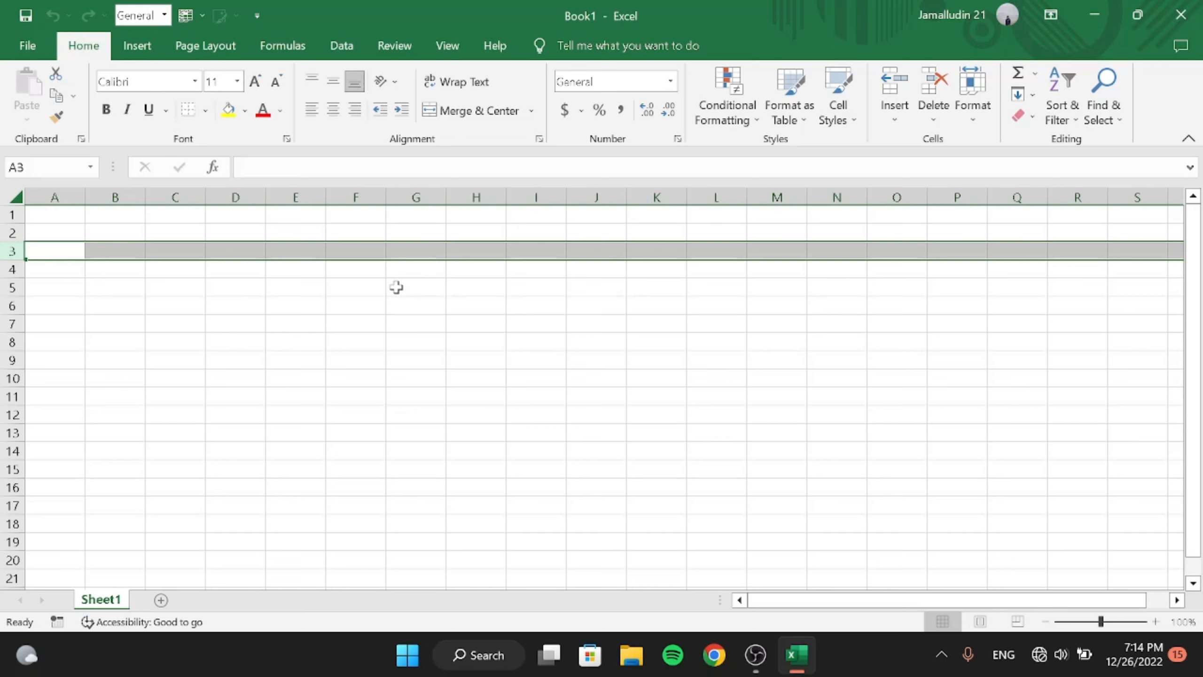
{"action": "left_click", "coordinate": [227, 289]}
{"action": "left_click", "coordinate": [177, 288]}
{"action": "left_click", "coordinate": [194, 268]}
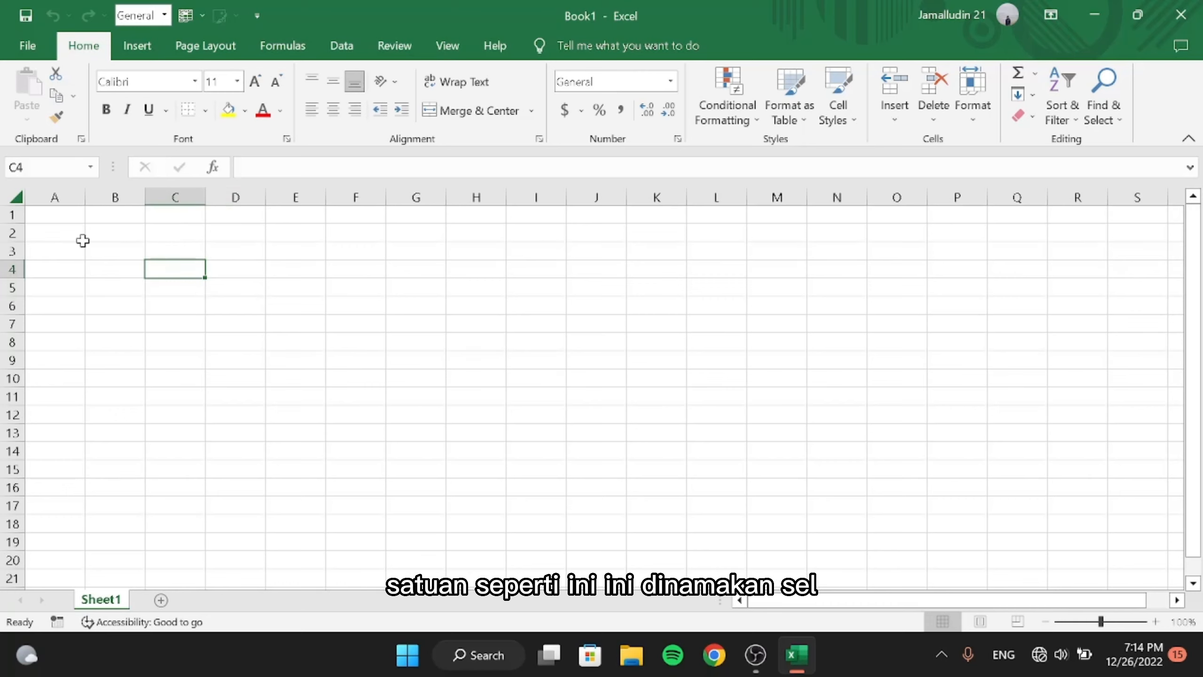
{"action": "left_click", "coordinate": [359, 283]}
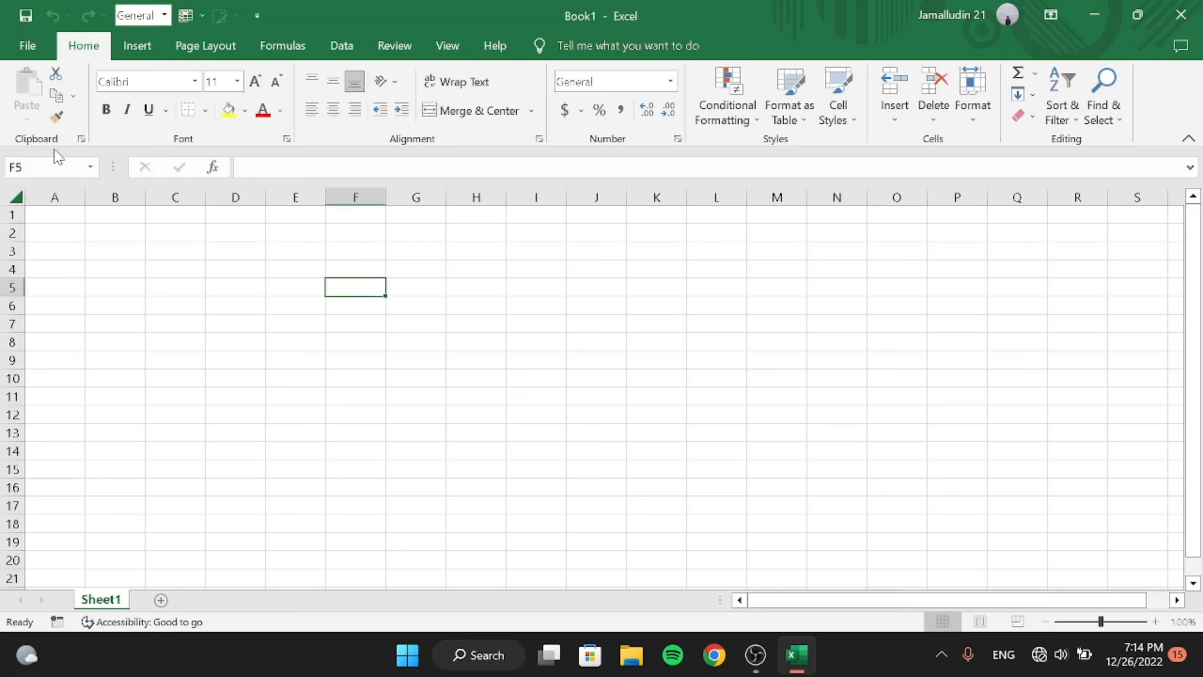
{"action": "left_click", "coordinate": [412, 432]}
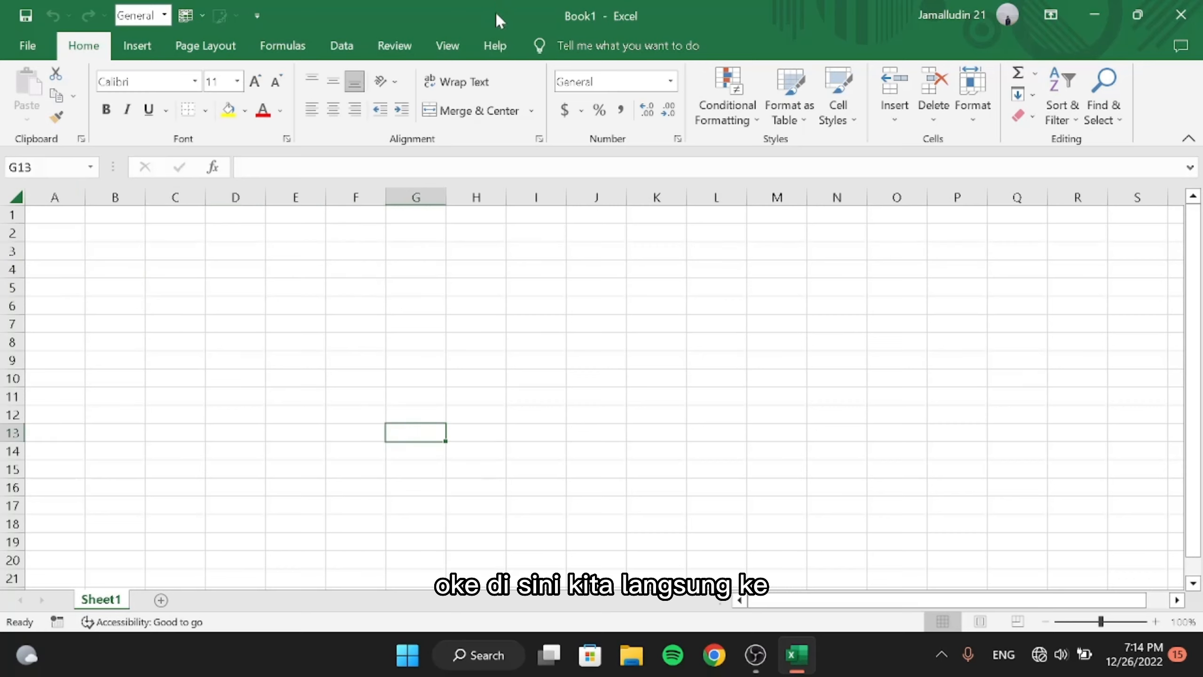
{"action": "left_click", "coordinate": [267, 294]}
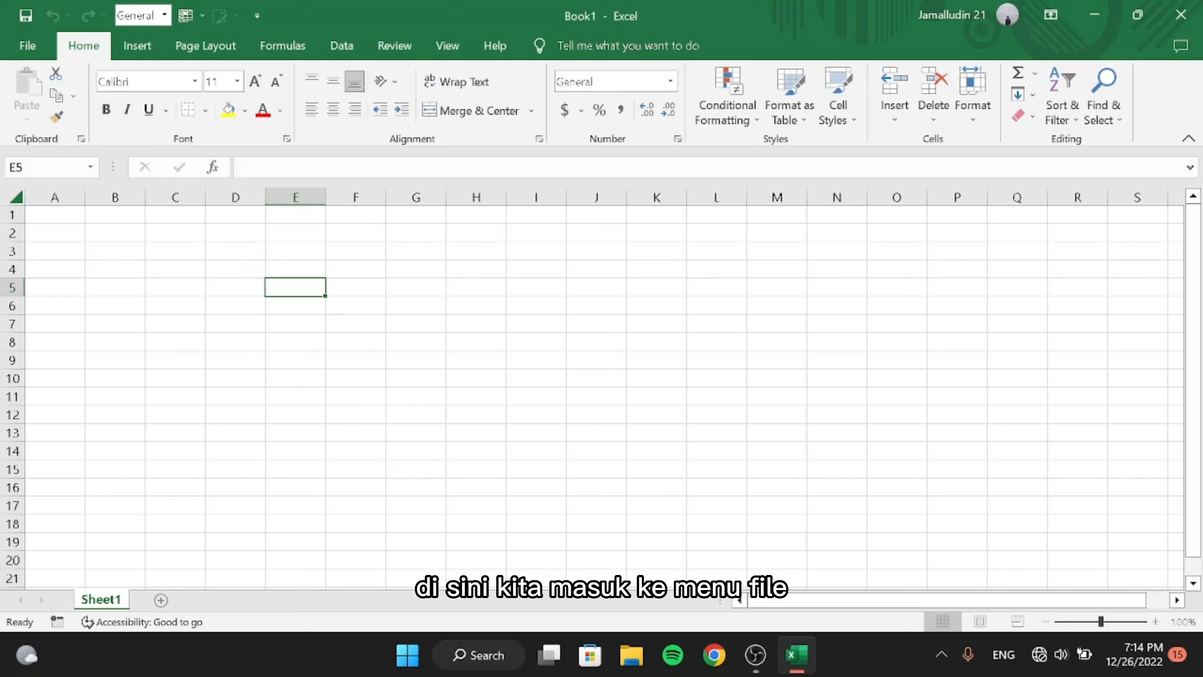
Examine the locations for opening files and the list of recent workbooks
{"action": "left_click", "coordinate": [27, 45]}
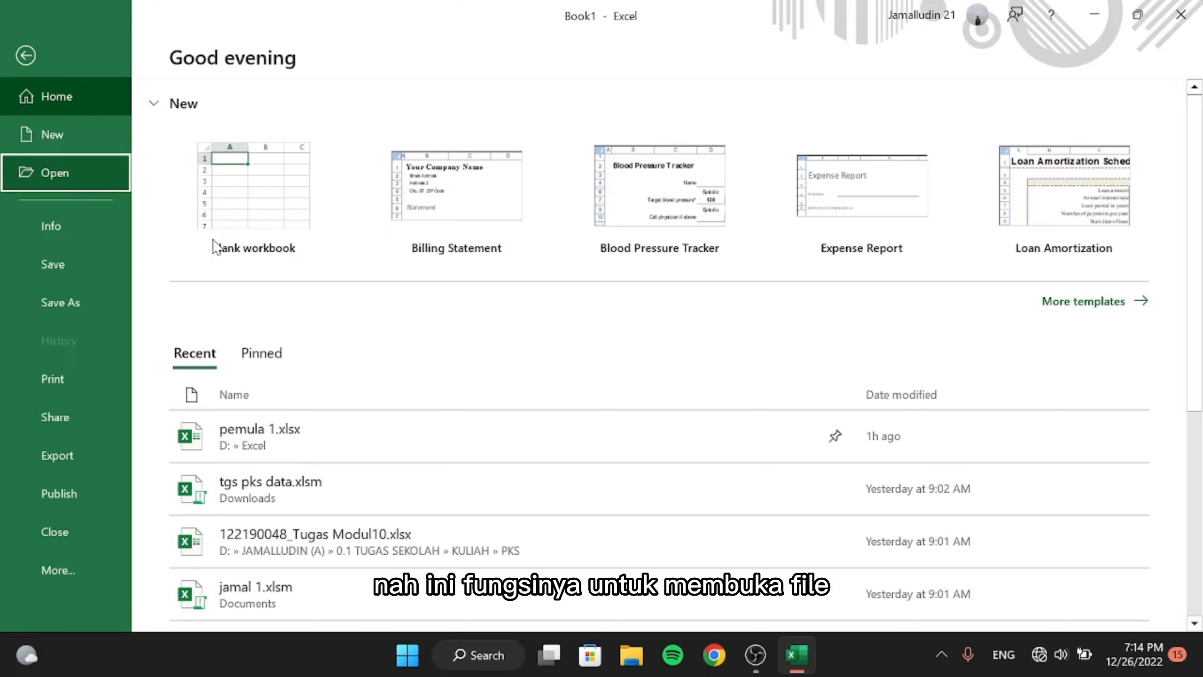
{"action": "left_click", "coordinate": [95, 172]}
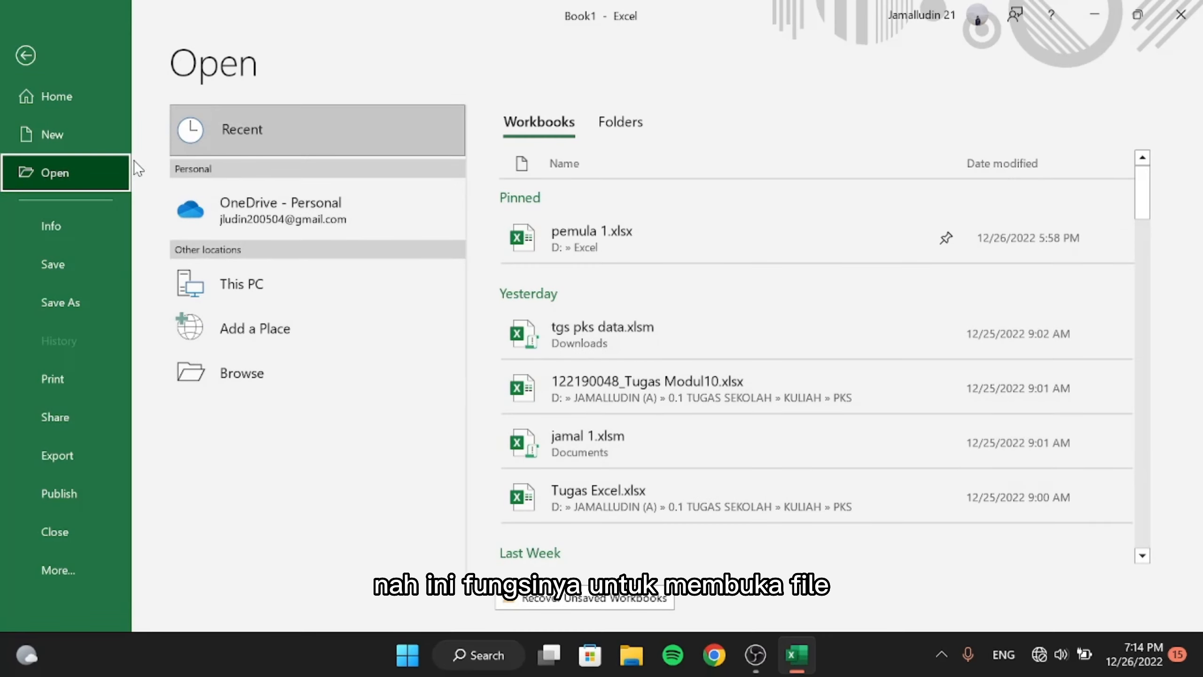
{"action": "left_click", "coordinate": [66, 96]}
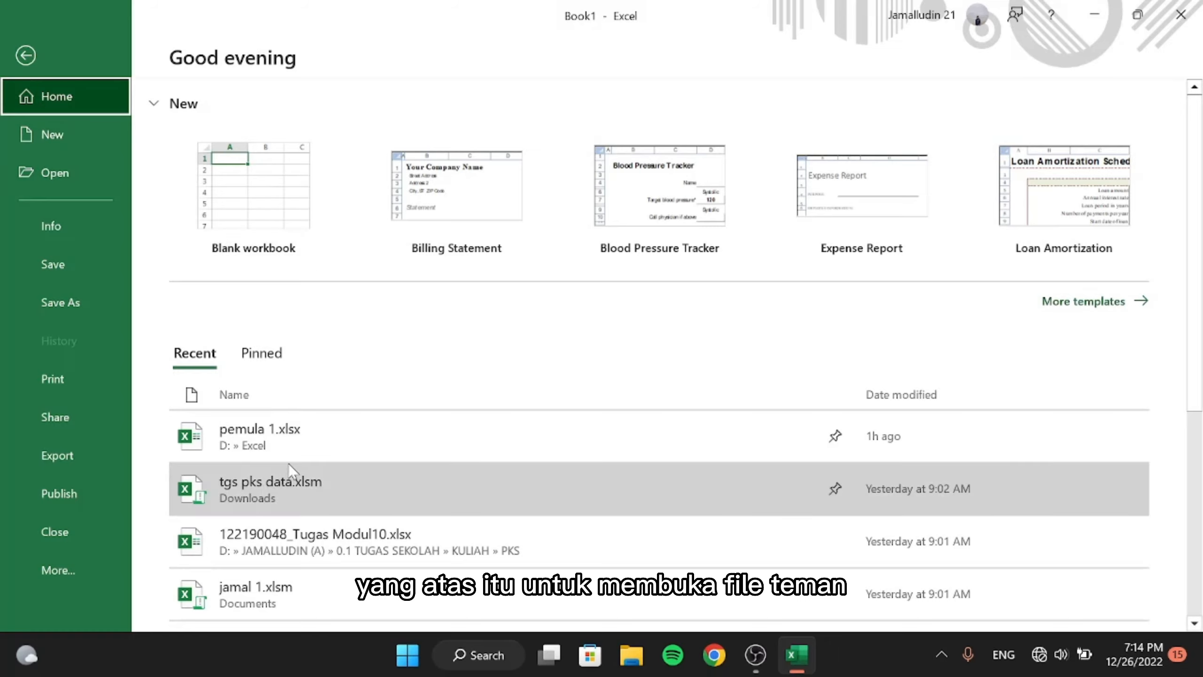
{"action": "scroll", "coordinate": [269, 403], "scroll_direction": "down", "scroll_amount": 4}
{"action": "scroll", "coordinate": [268, 408], "scroll_direction": "up", "scroll_amount": 4}
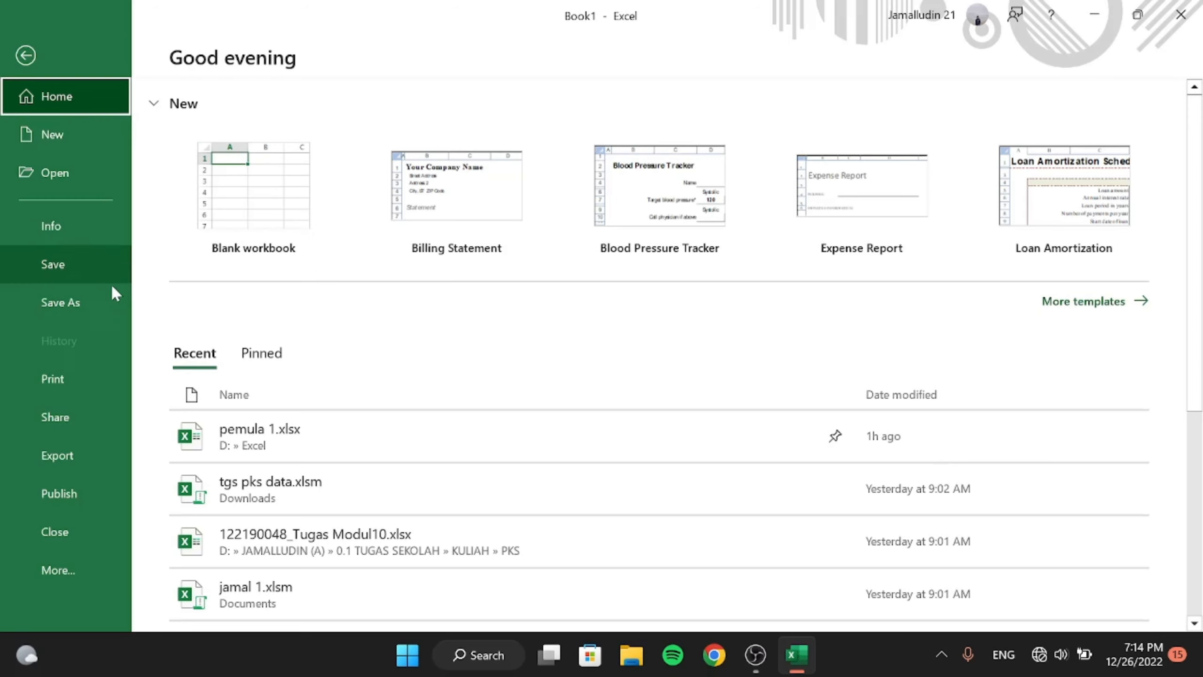
Browse the Videos and Music folders as possible save locations for the workbook, without saving it
{"action": "left_click", "coordinate": [108, 298]}
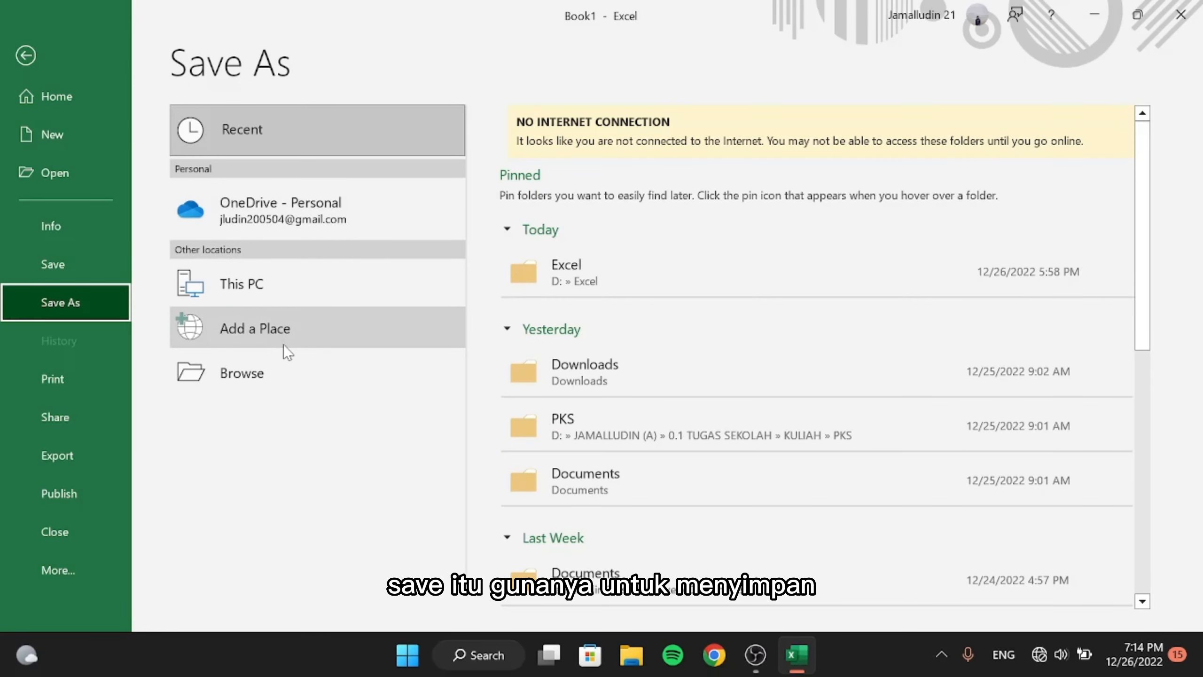
{"action": "left_click", "coordinate": [286, 375]}
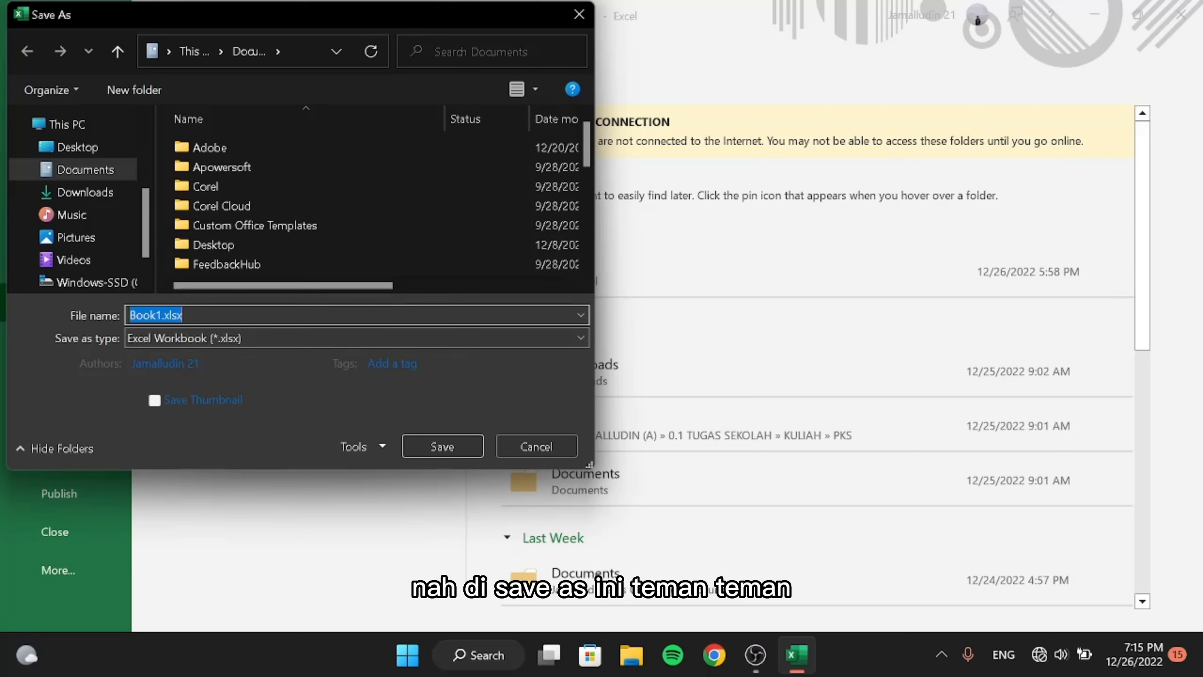
{"action": "left_click", "coordinate": [71, 260]}
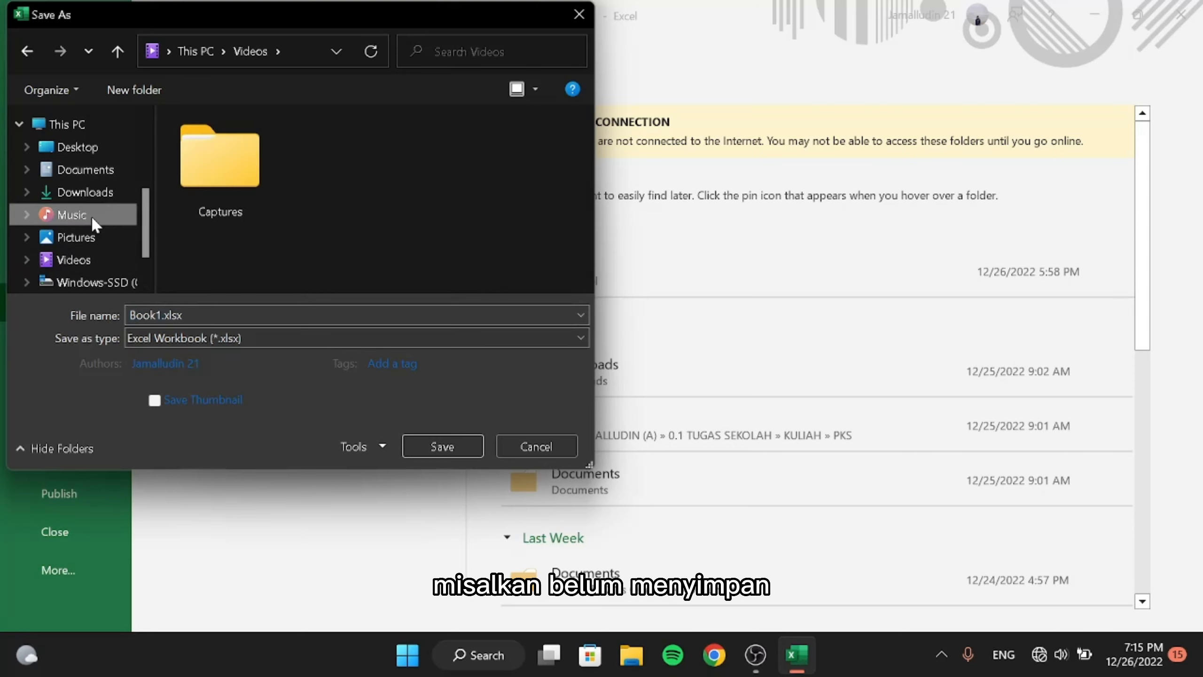
{"action": "left_click", "coordinate": [92, 217]}
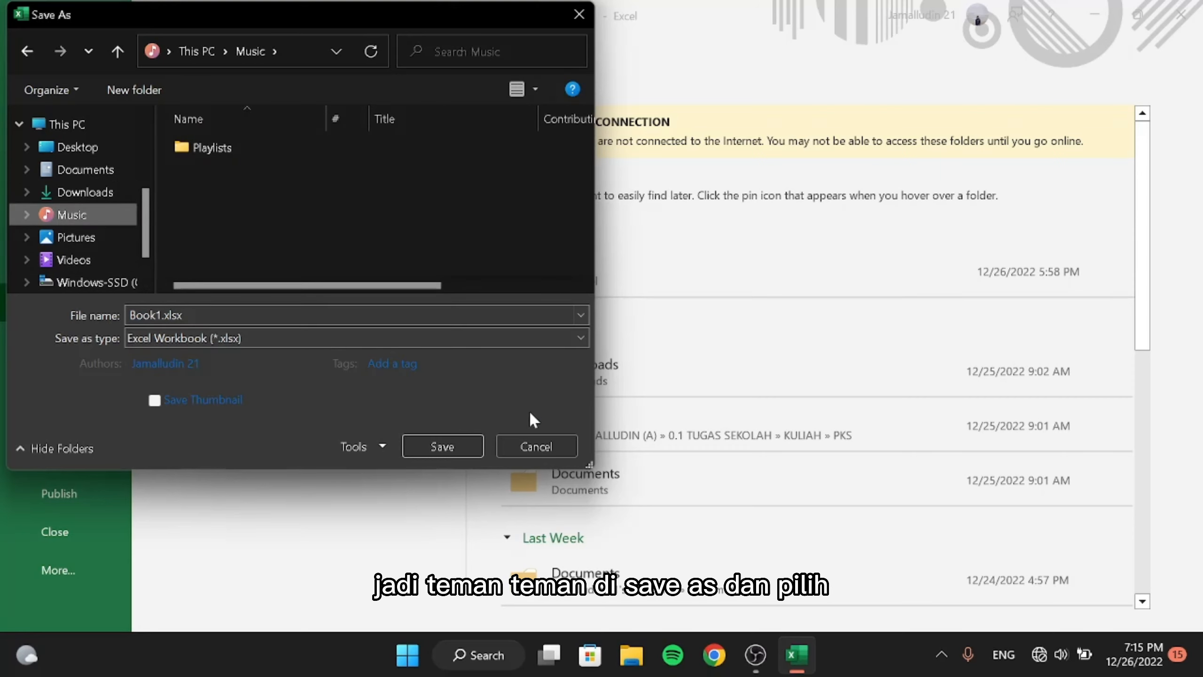
{"action": "left_click", "coordinate": [529, 446]}
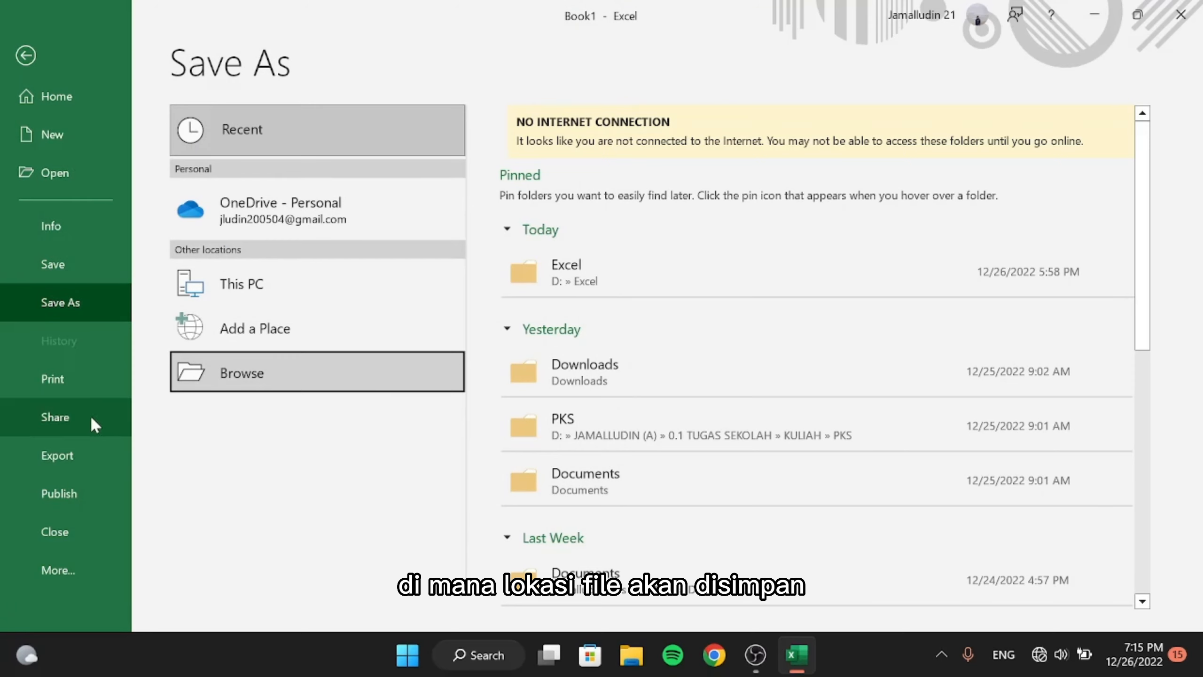
View the print settings and the general Excel options without changing anything
{"action": "left_click", "coordinate": [69, 384]}
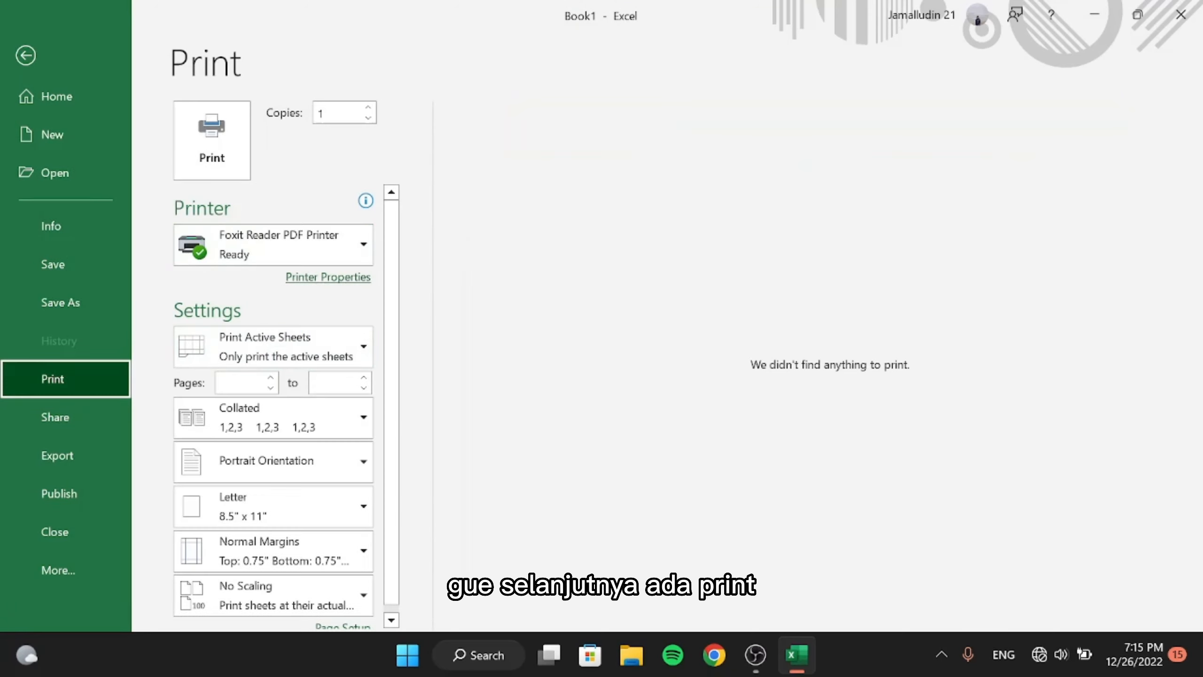
{"action": "left_click", "coordinate": [101, 569]}
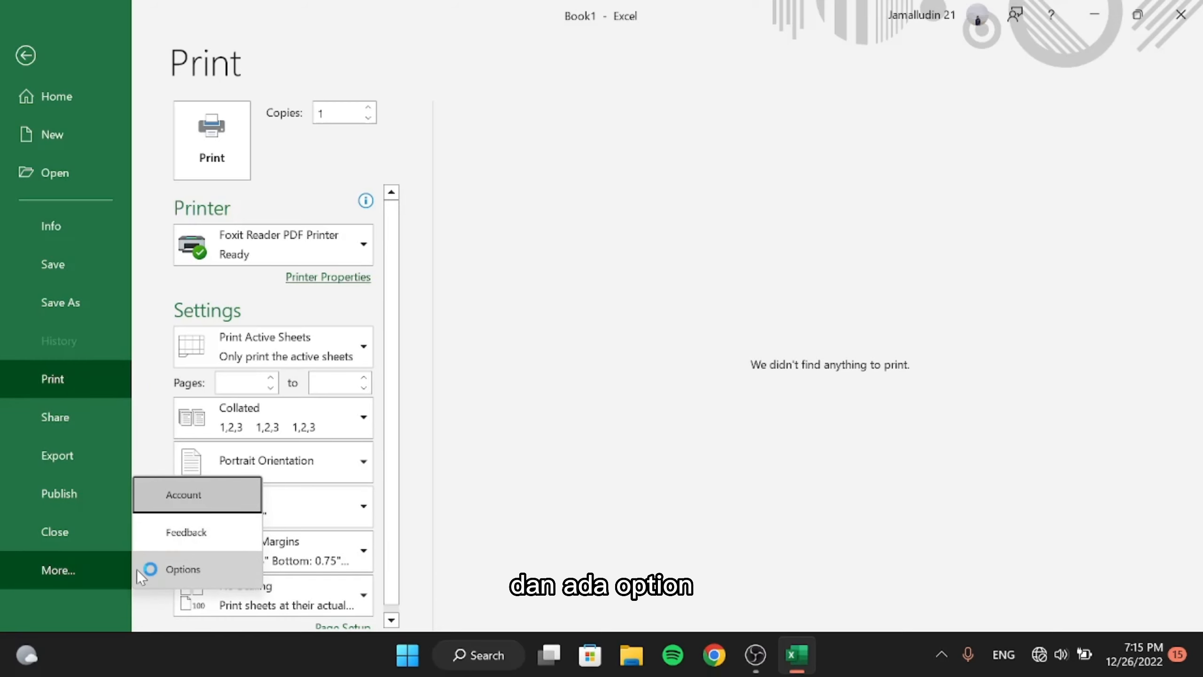
{"action": "left_click", "coordinate": [181, 571]}
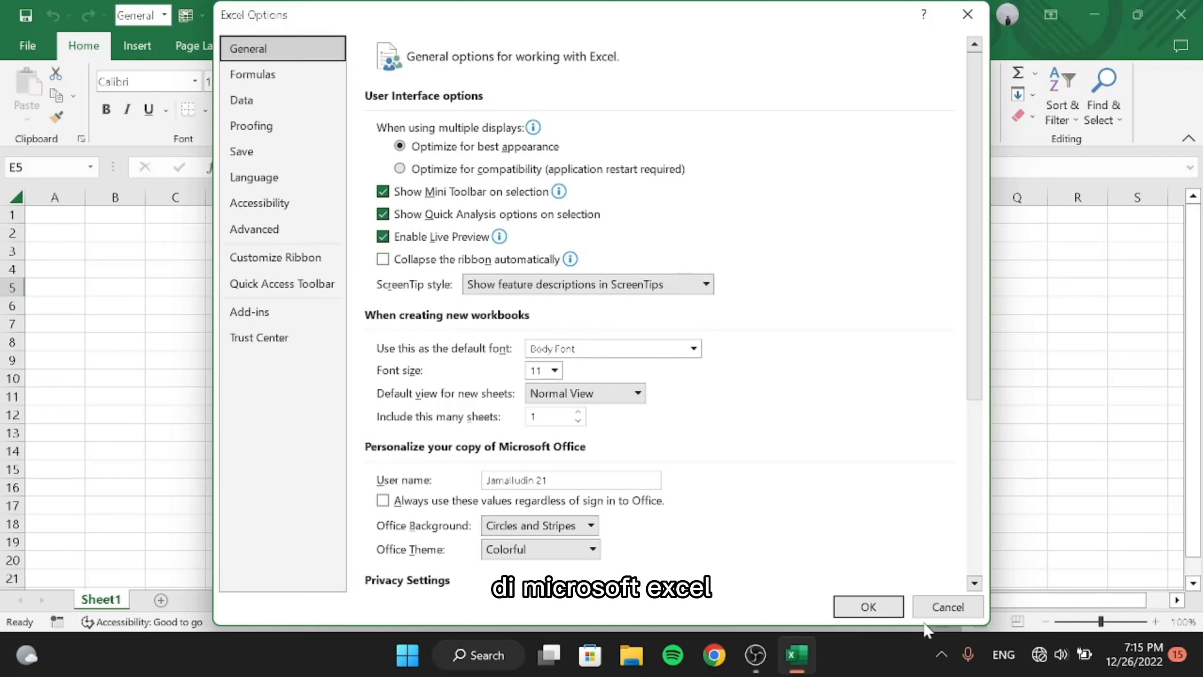
{"action": "left_click", "coordinate": [947, 607]}
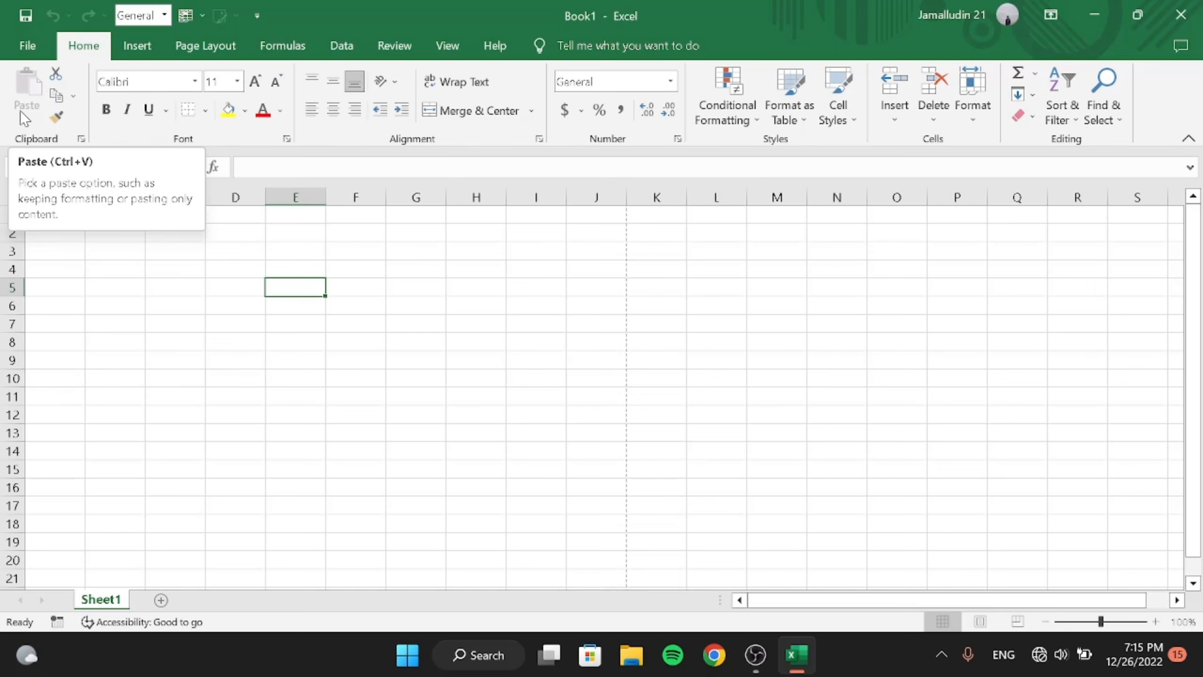
Enter the text EF in cell E5
{"action": "left_click", "coordinate": [61, 77]}
{"action": "left_click", "coordinate": [184, 272]}
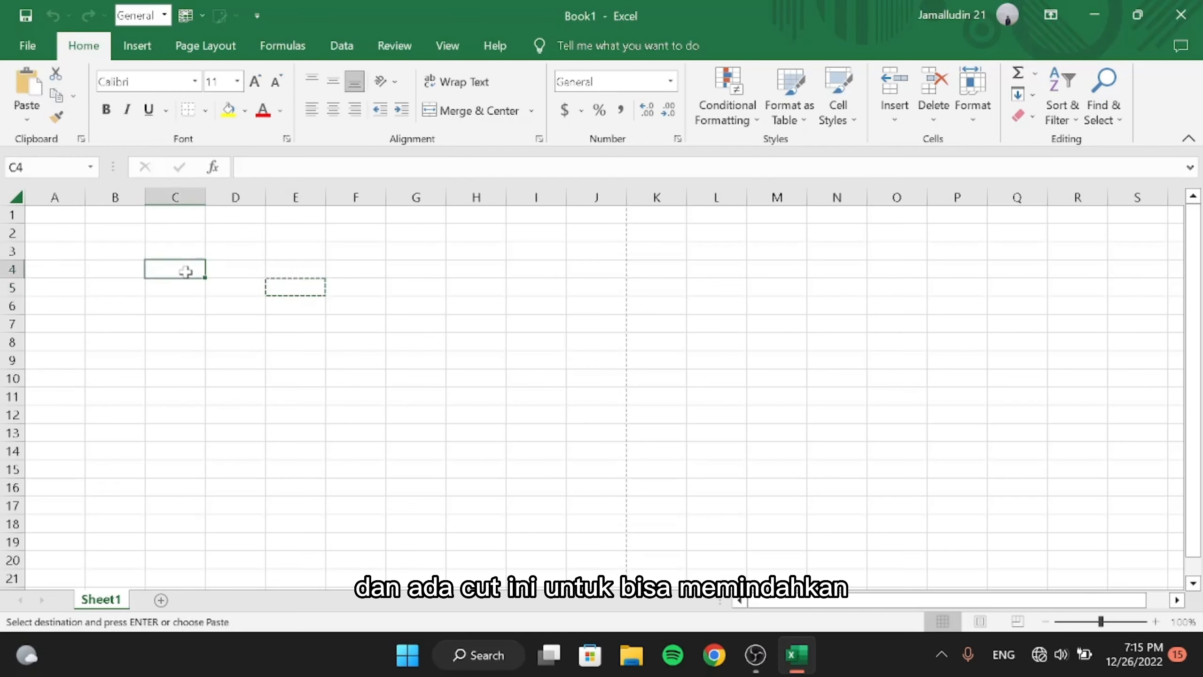
{"action": "left_click", "coordinate": [285, 287]}
{"action": "type", "text": "EF"}
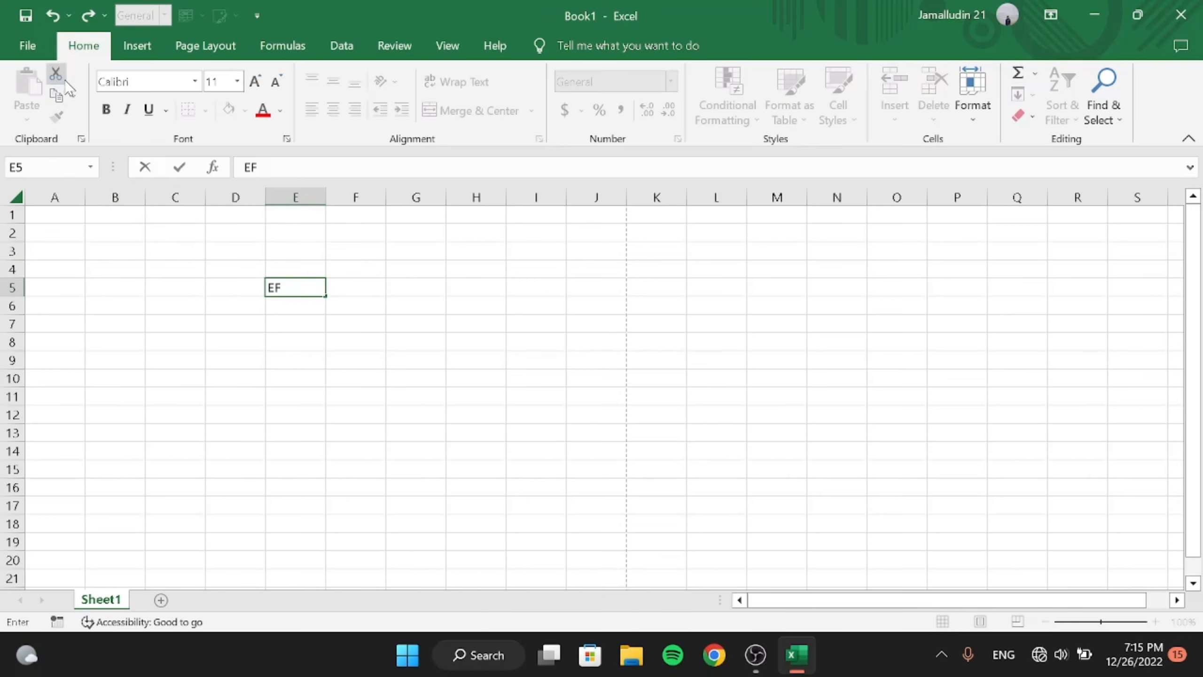
{"action": "left_click", "coordinate": [312, 308]}
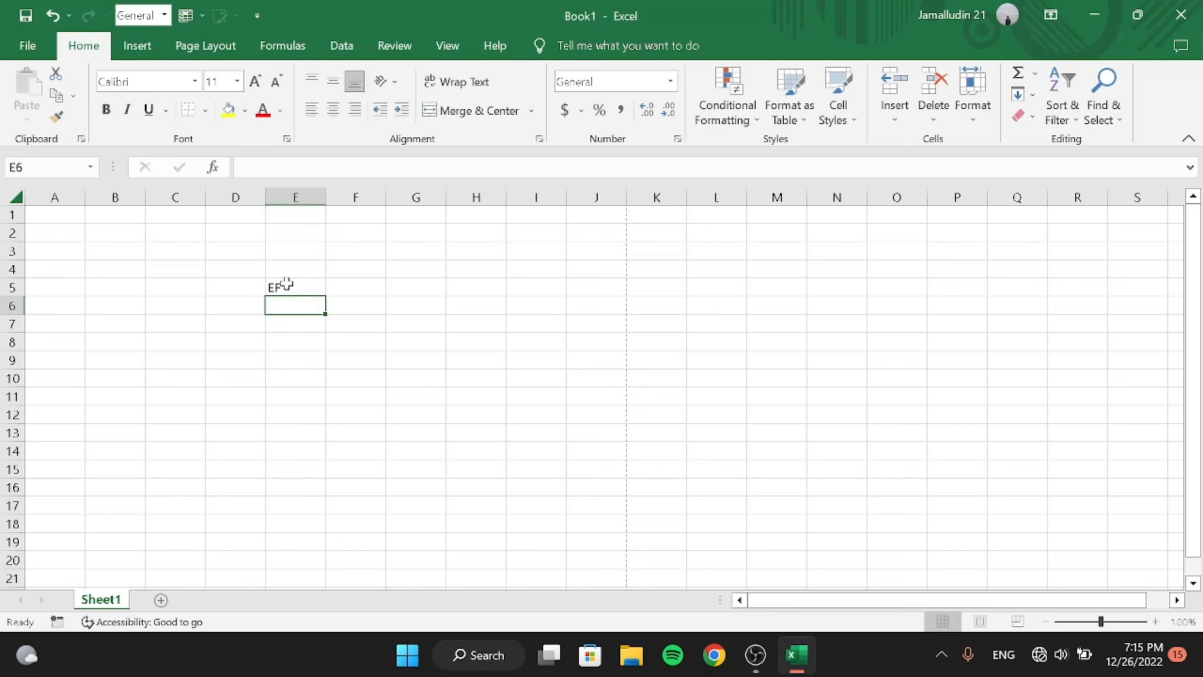
Move the EF text from cell E5 to cell C4 with Cut and Paste
{"action": "left_click", "coordinate": [284, 285]}
{"action": "left_click", "coordinate": [56, 78]}
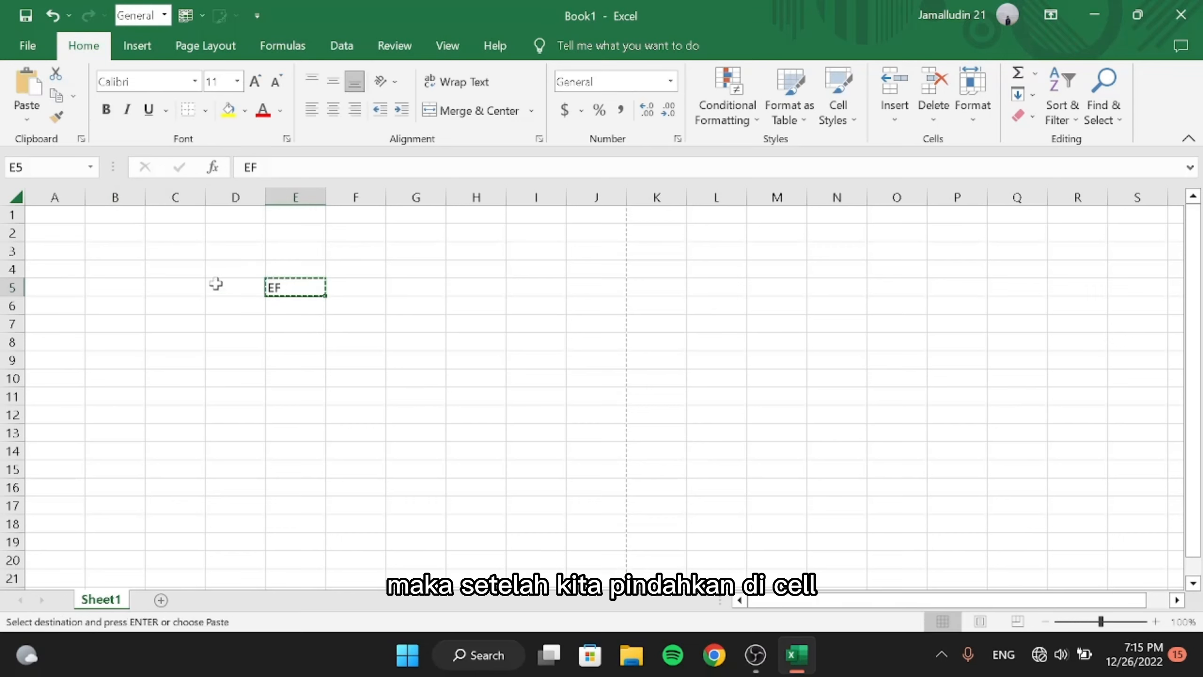
{"action": "left_click", "coordinate": [173, 273]}
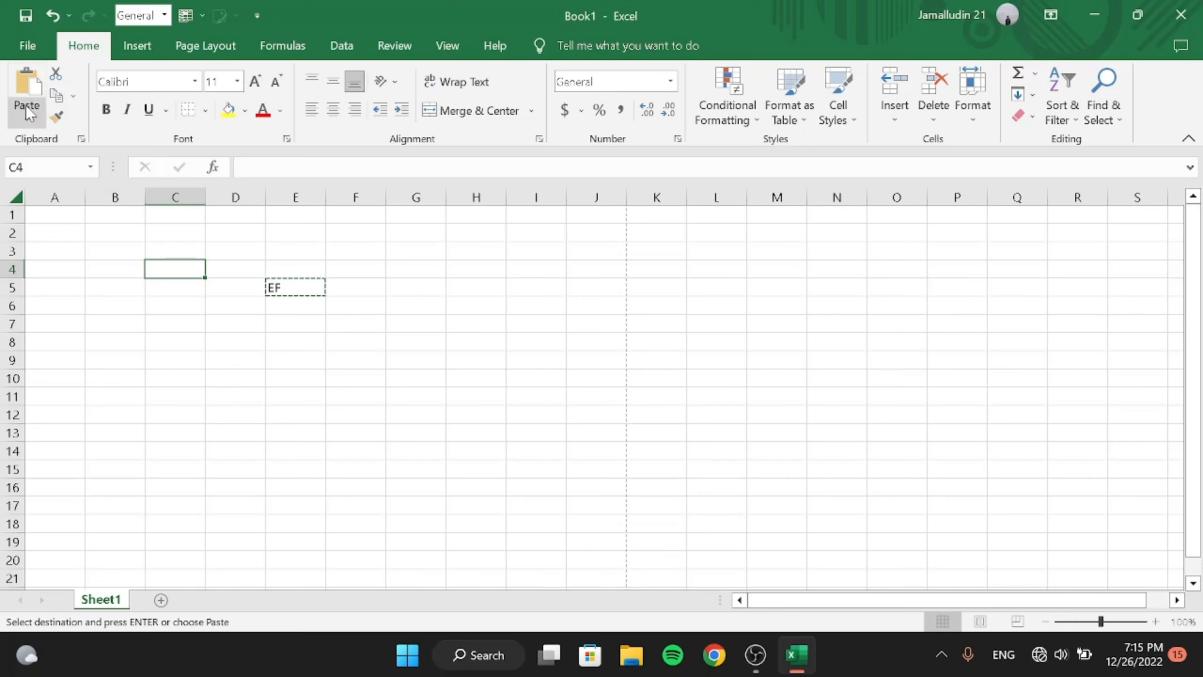
{"action": "left_click", "coordinate": [25, 92]}
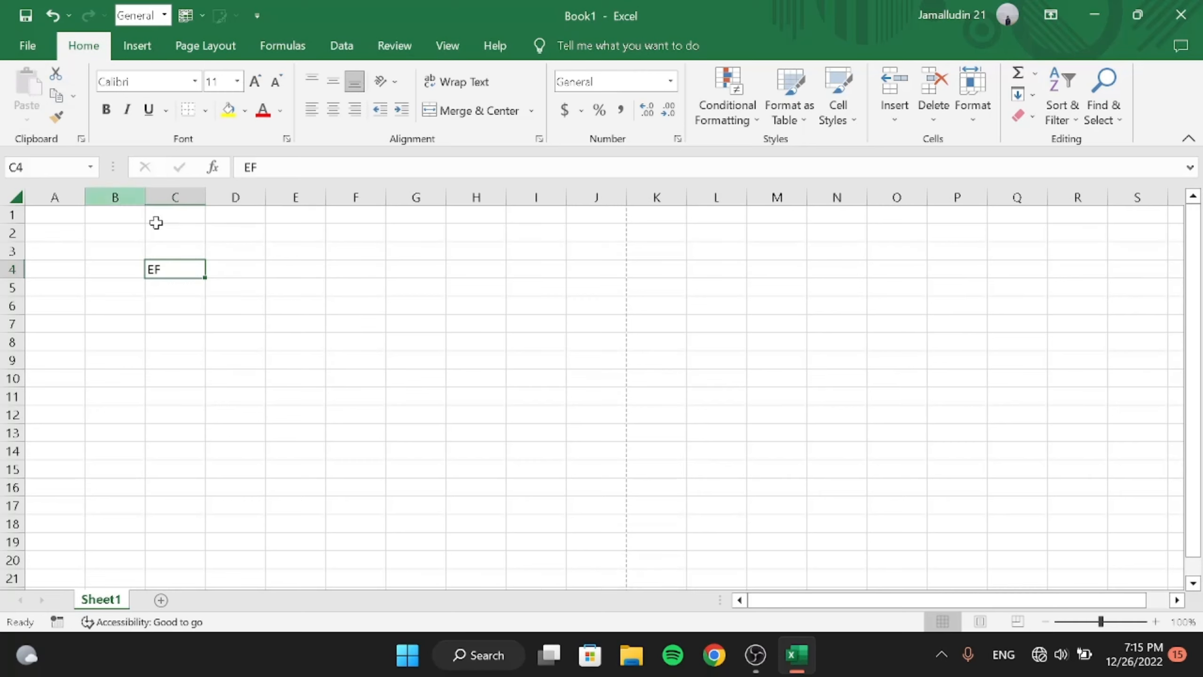
Delete the EF text from cell C4
{"action": "left_click", "coordinate": [275, 302]}
{"action": "left_click", "coordinate": [200, 271]}
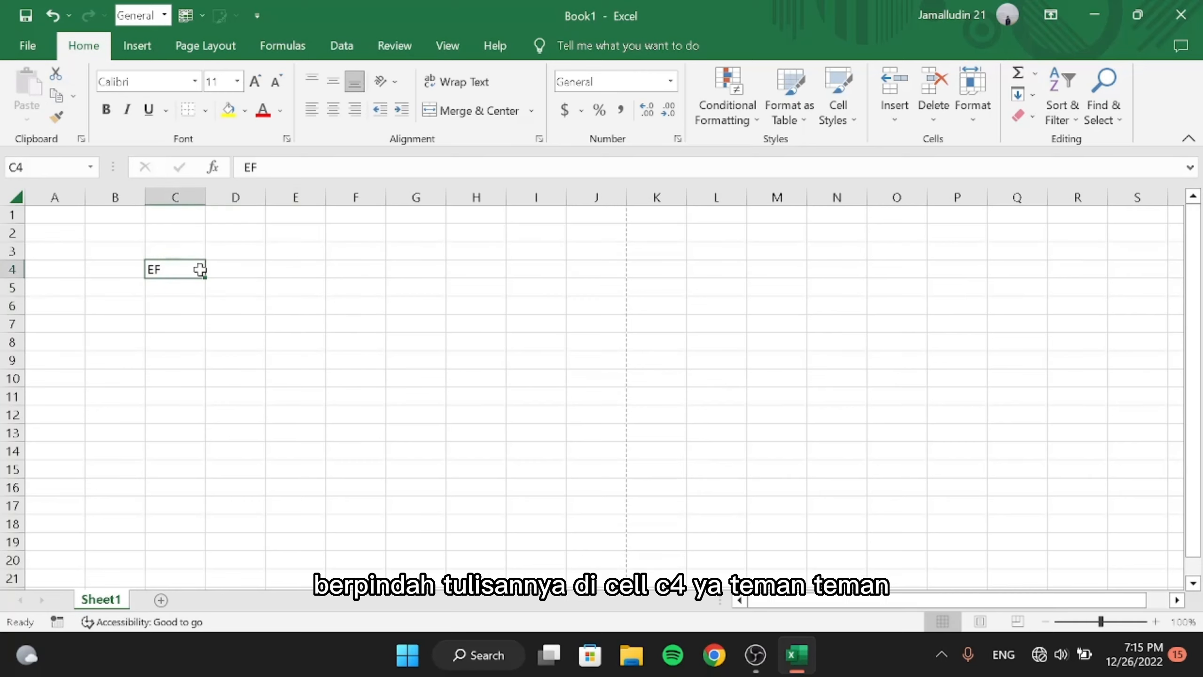
{"action": "key", "text": "BackSpace"}
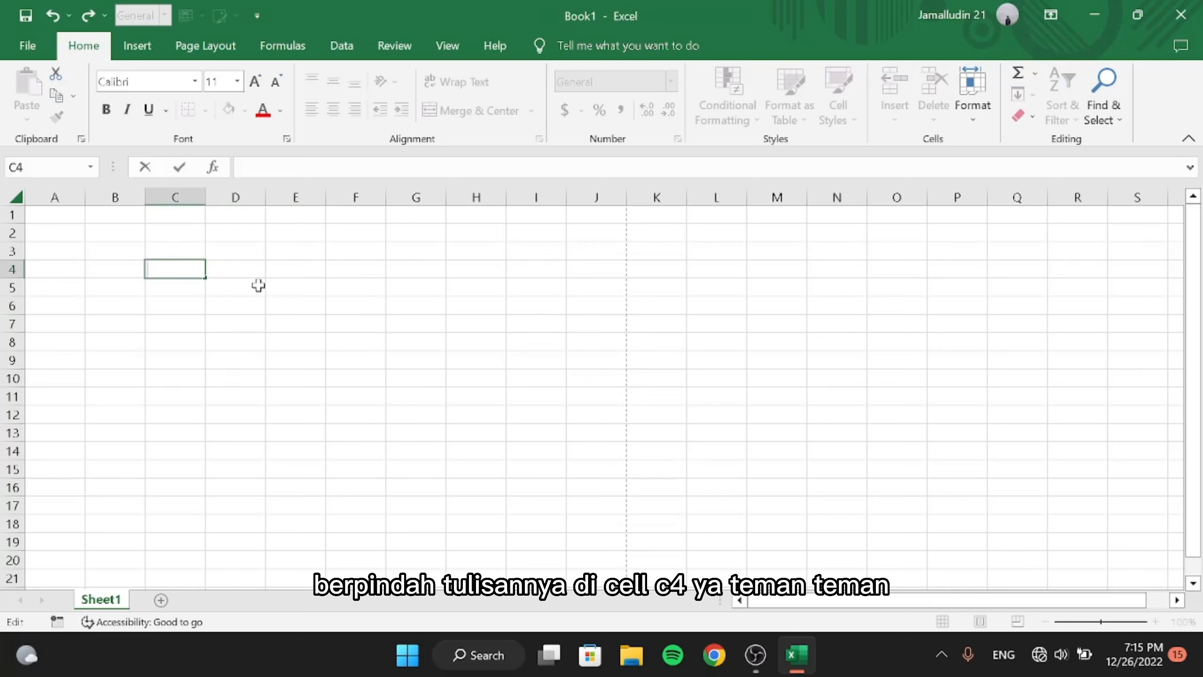
{"action": "left_click", "coordinate": [273, 287]}
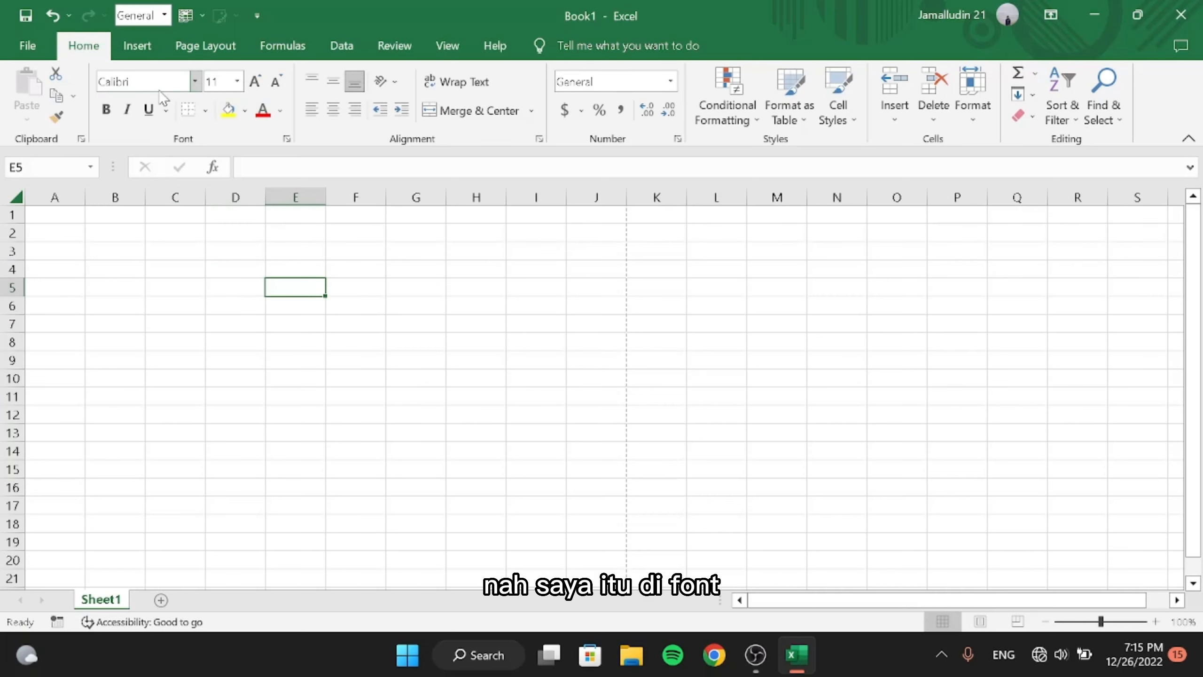
Set the font of cell E5 to Times New Roman
{"action": "left_click", "coordinate": [194, 81]}
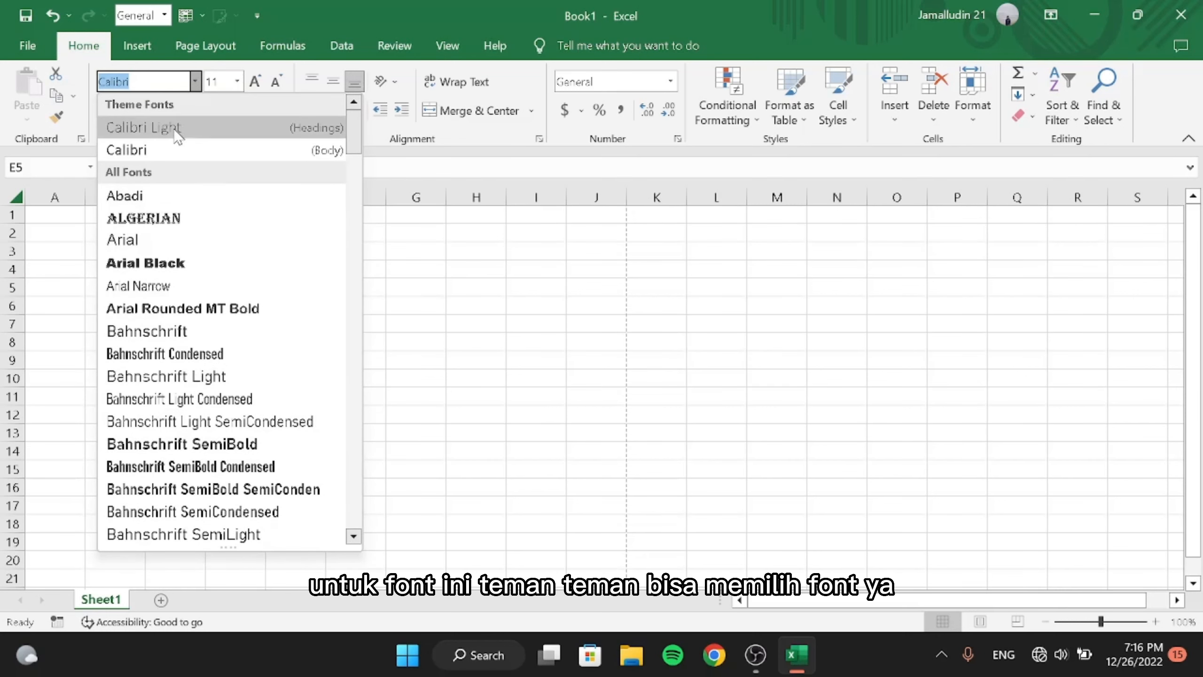
{"action": "type", "text": "ti"}
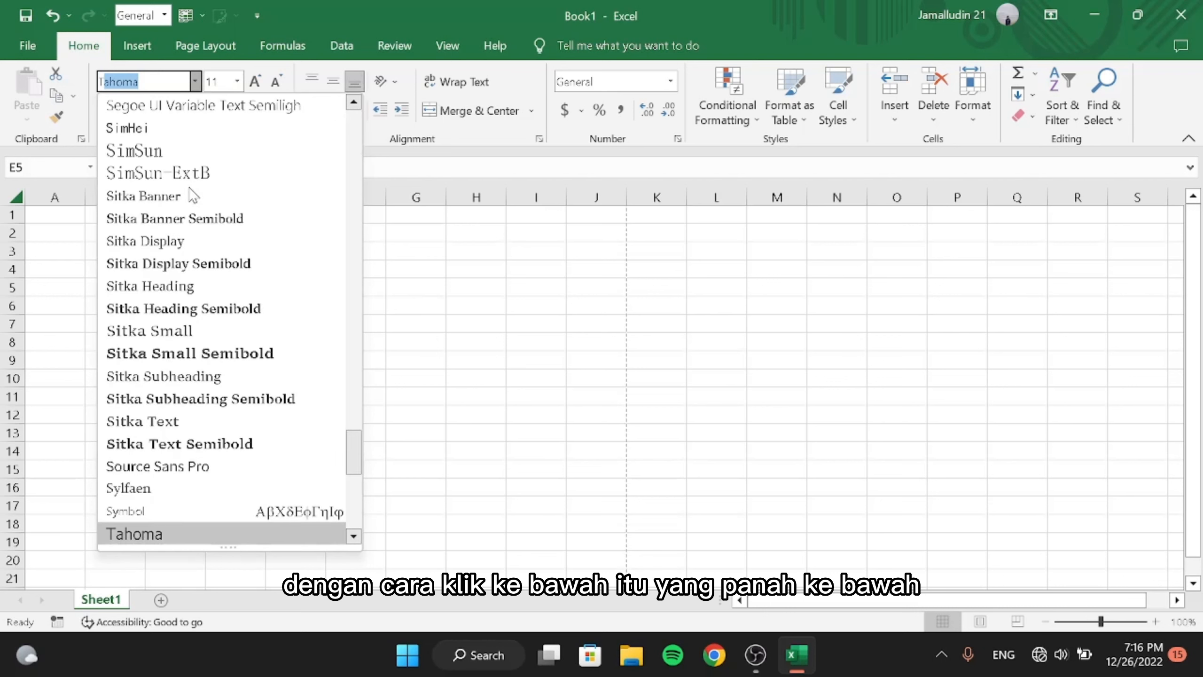
{"action": "left_click", "coordinate": [259, 541]}
{"action": "left_click", "coordinate": [290, 381]}
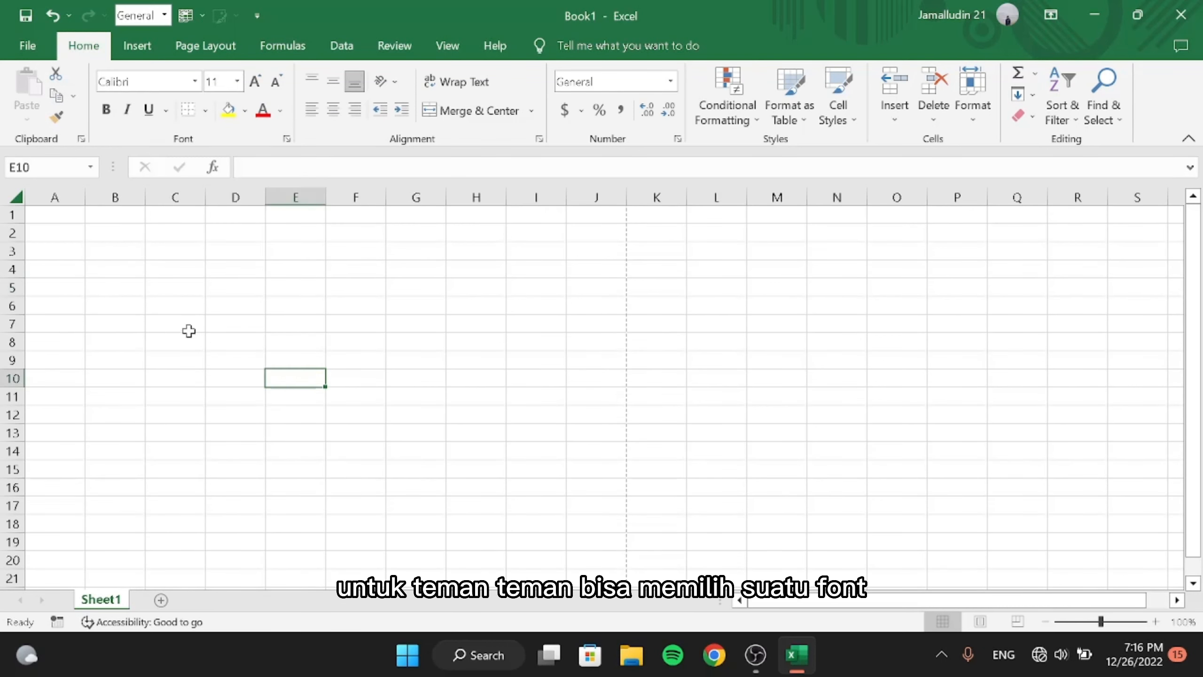
{"action": "left_click", "coordinate": [188, 331]}
{"action": "left_click", "coordinate": [266, 272]}
{"action": "left_click", "coordinate": [280, 282]}
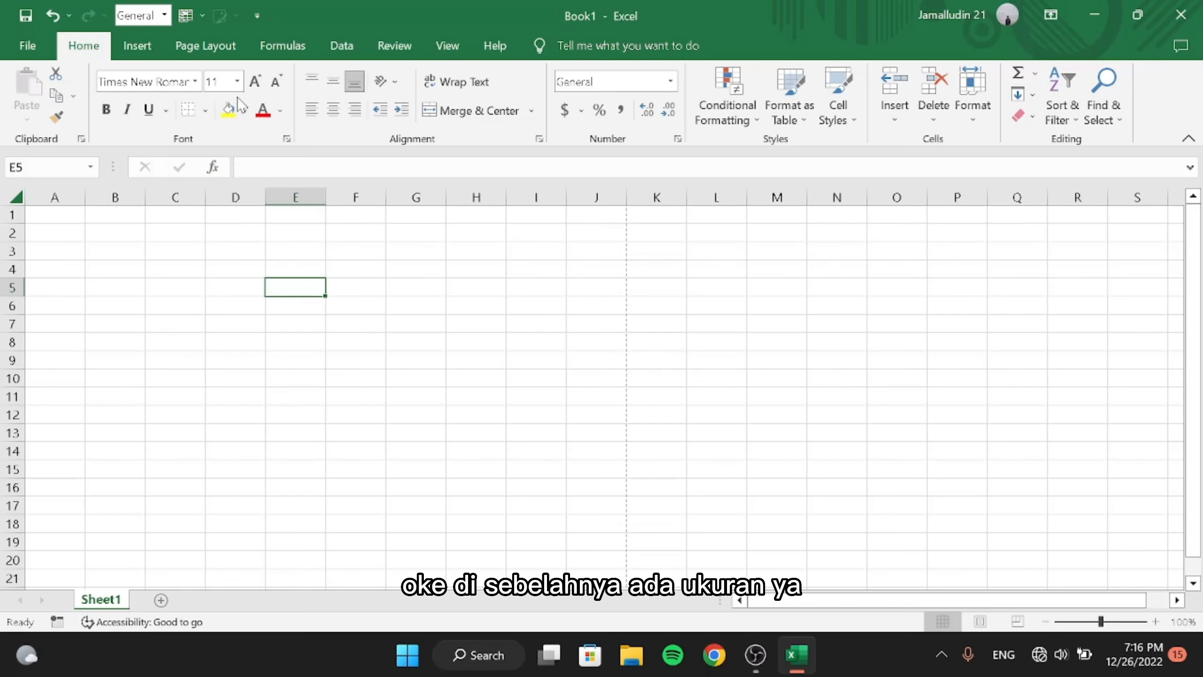
Try font size 12 on cell E5 and return it to size 11
{"action": "left_click", "coordinate": [236, 82]}
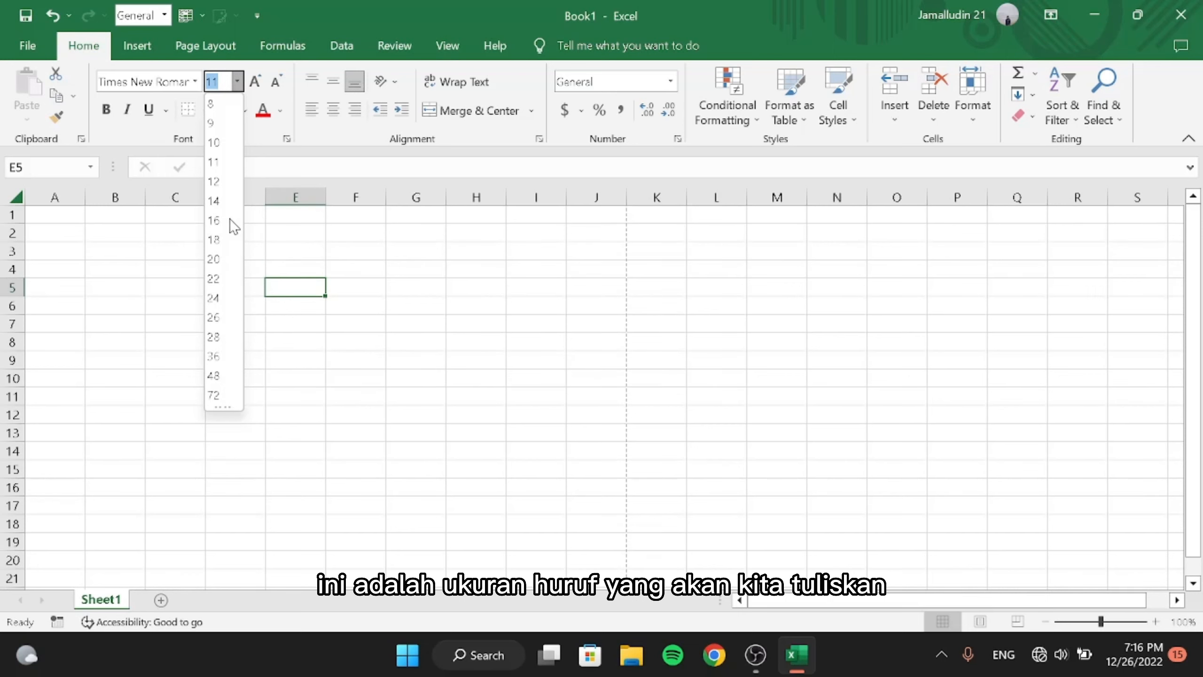
{"action": "left_click", "coordinate": [219, 181]}
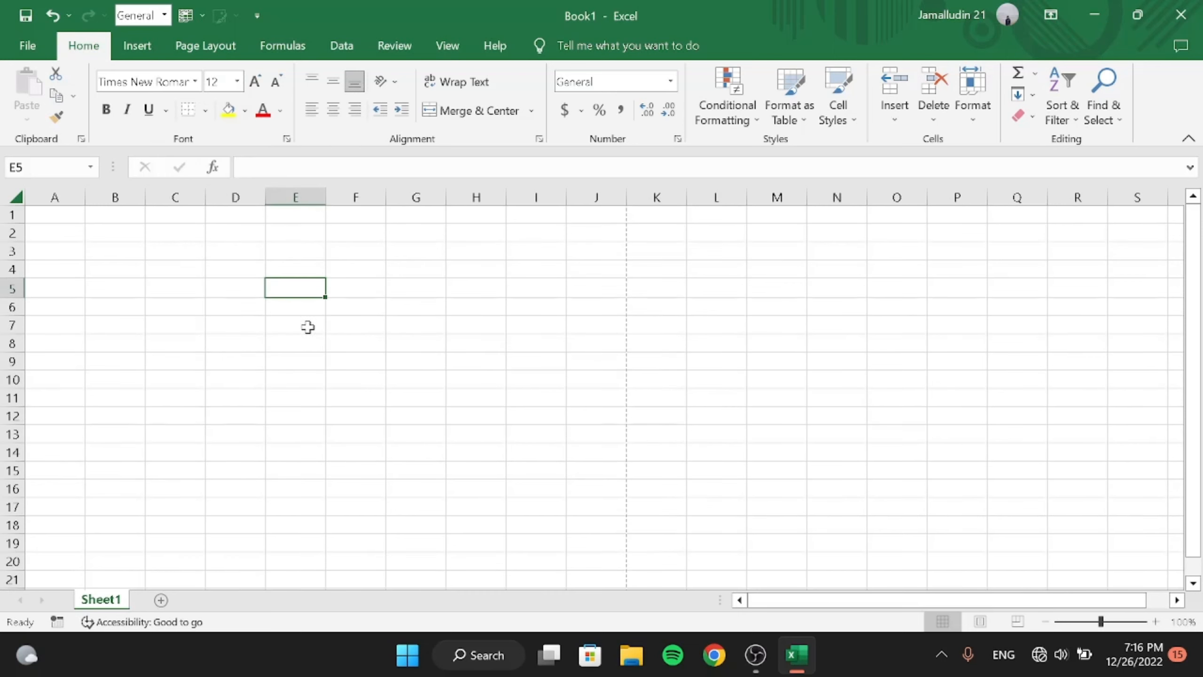
{"action": "left_click", "coordinate": [236, 83]}
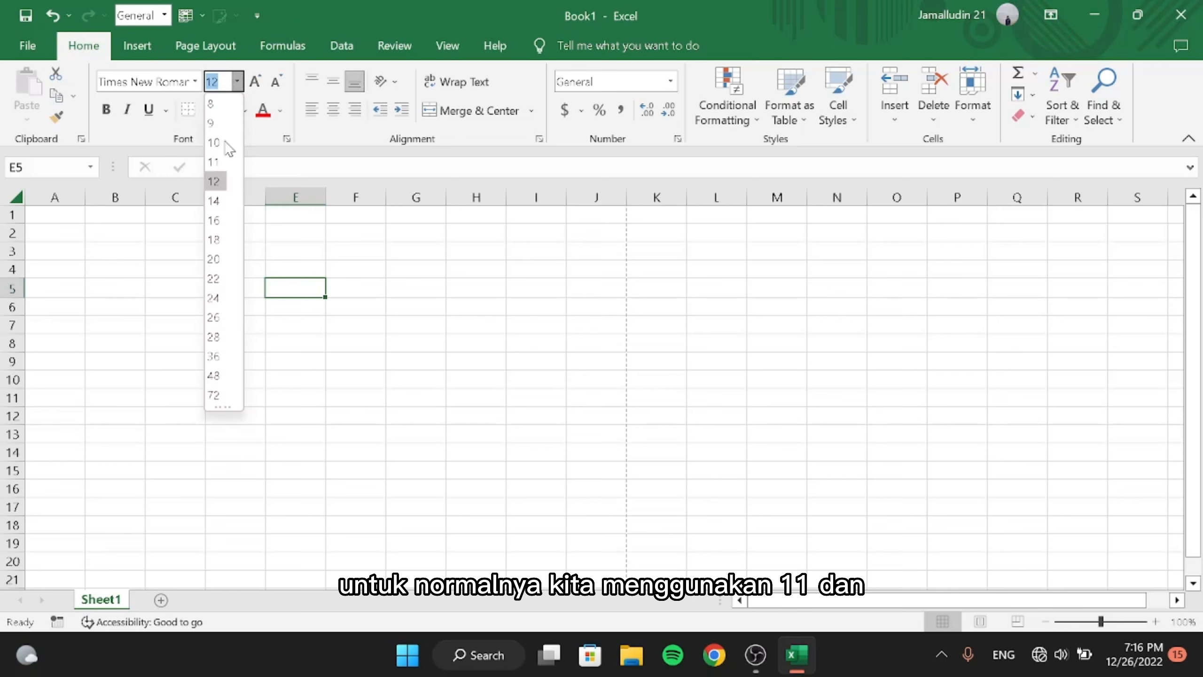
{"action": "left_click", "coordinate": [219, 163]}
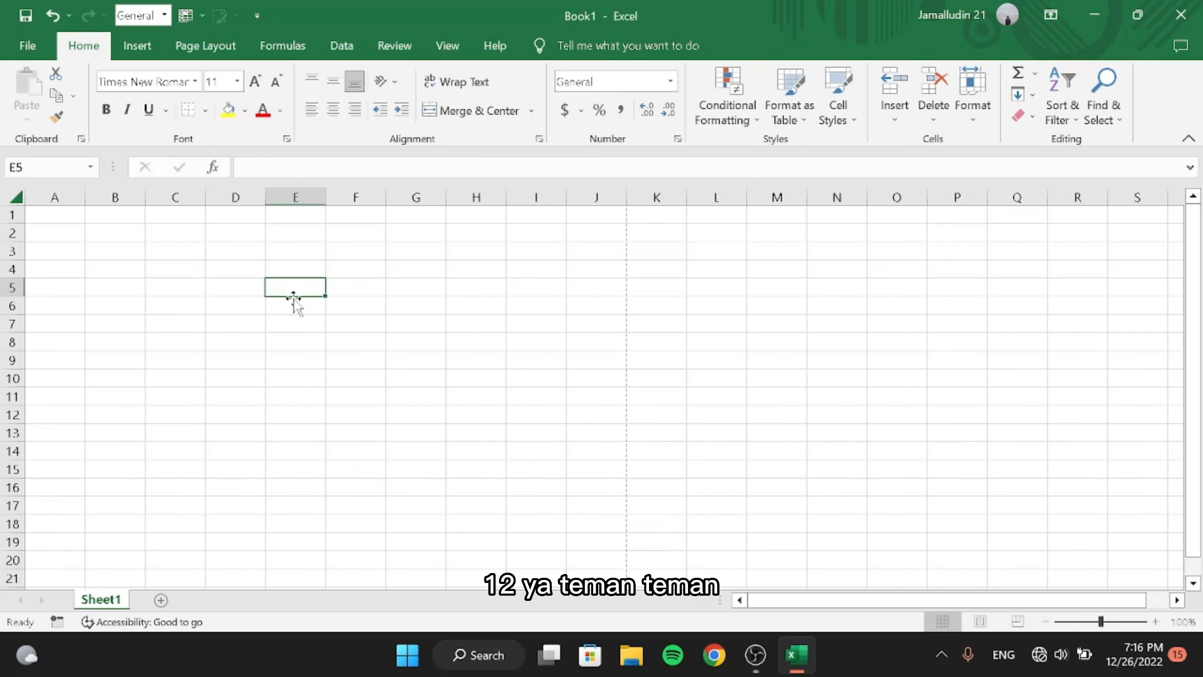
Increase the font size of cell F4 to 14 and reduce it back to 11
{"action": "left_click", "coordinate": [349, 267]}
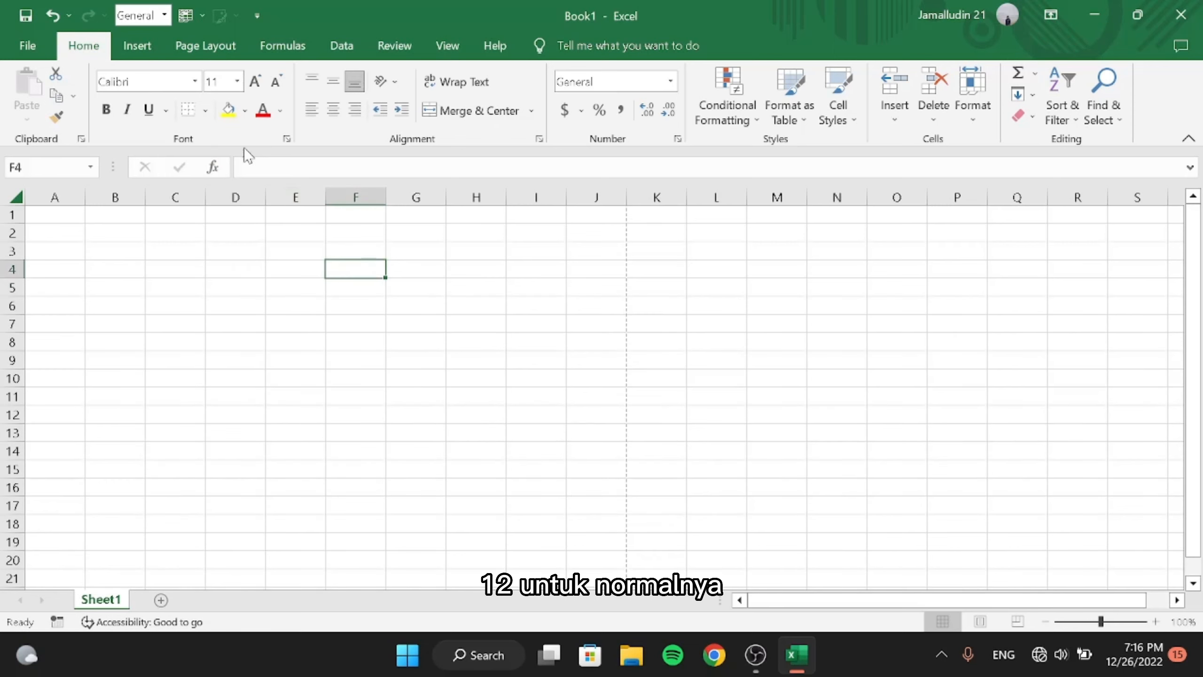
{"action": "left_click", "coordinate": [255, 82]}
{"action": "left_click", "coordinate": [255, 82]}
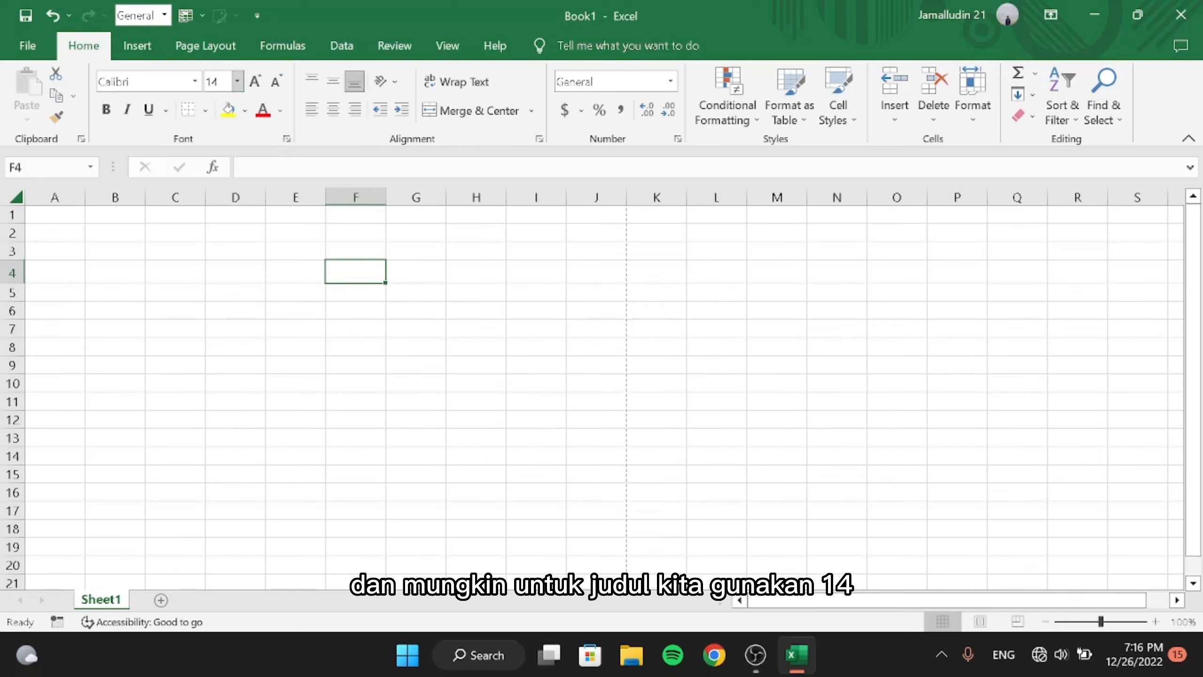
{"action": "left_click", "coordinate": [274, 83]}
{"action": "left_click", "coordinate": [275, 83]}
{"action": "left_click", "coordinate": [280, 215]}
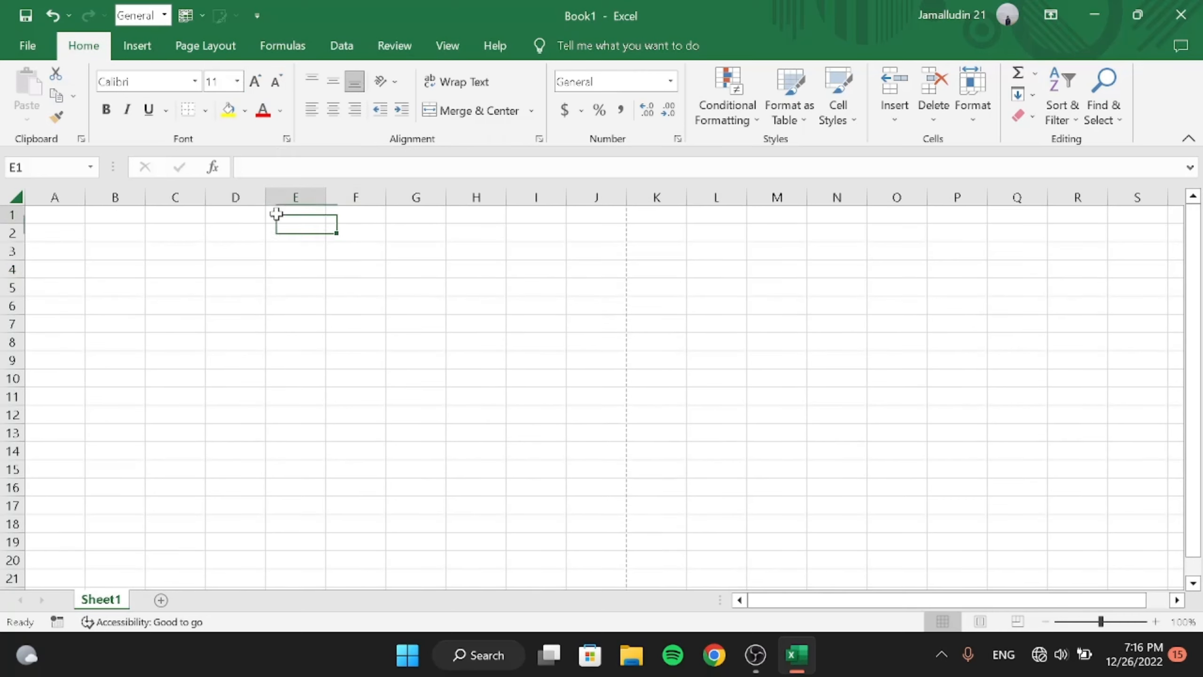
{"action": "left_click", "coordinate": [279, 359]}
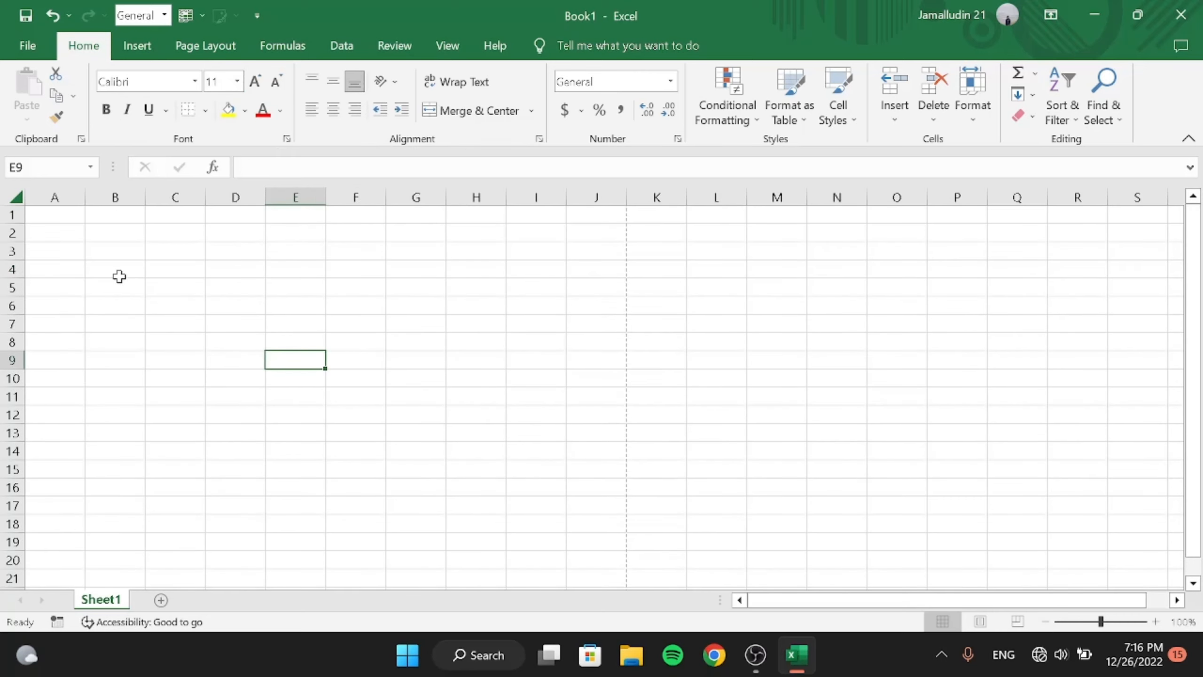
Enter a regular letter B in cell B3 and a bold B in cell C3
{"action": "left_click", "coordinate": [124, 253]}
{"action": "type", "text": "B"}
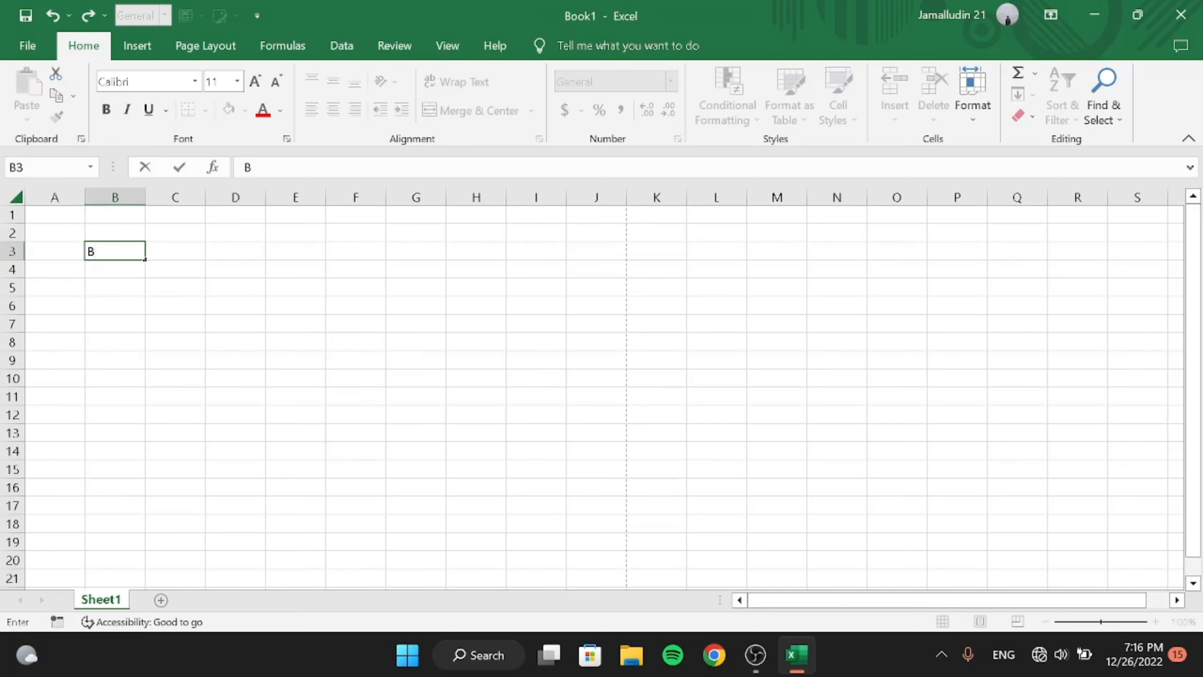
{"action": "left_click", "coordinate": [163, 251]}
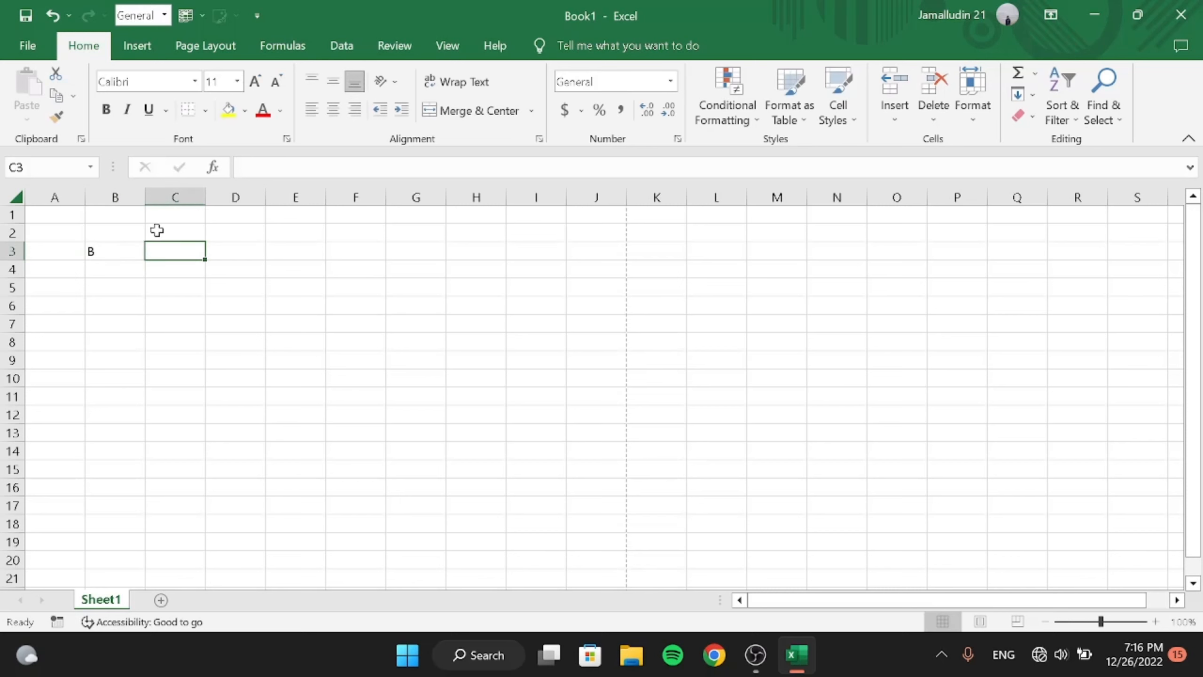
{"action": "left_click", "coordinate": [104, 113]}
{"action": "type", "text": "B"}
{"action": "left_click", "coordinate": [175, 286]}
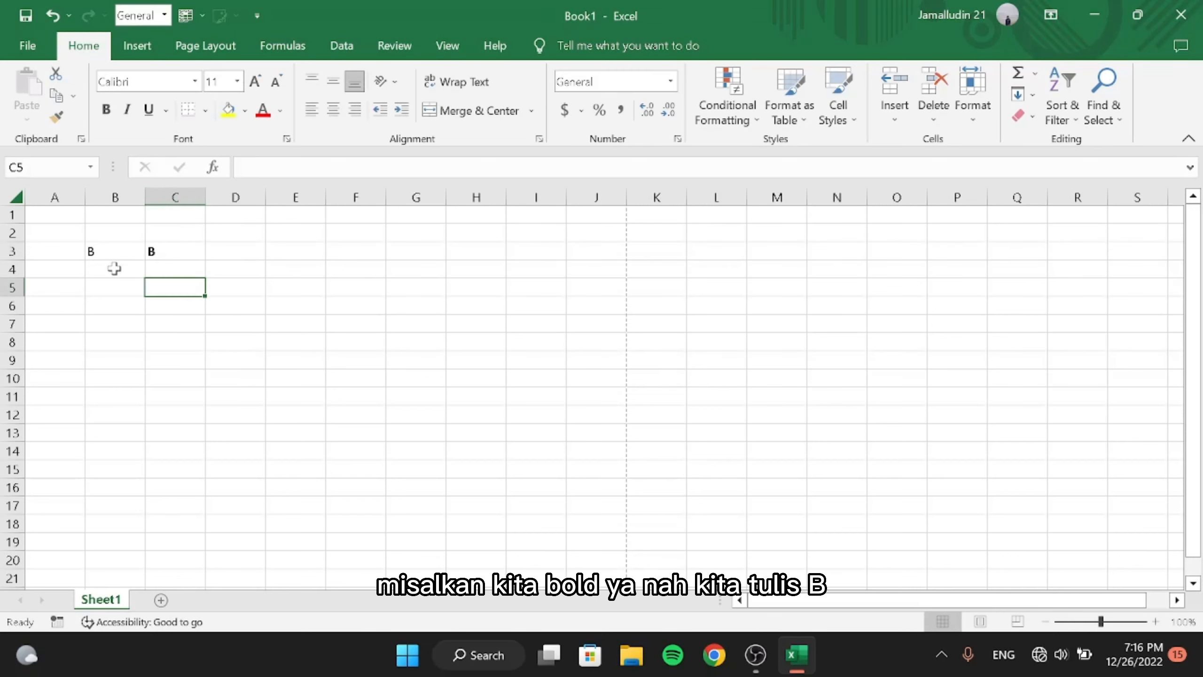
Delete the sample letters from cells B3 and C3
{"action": "left_click", "coordinate": [116, 251]}
{"action": "key", "text": "Delete"}
{"action": "key", "text": "Return"}
{"action": "left_click", "coordinate": [116, 255]}
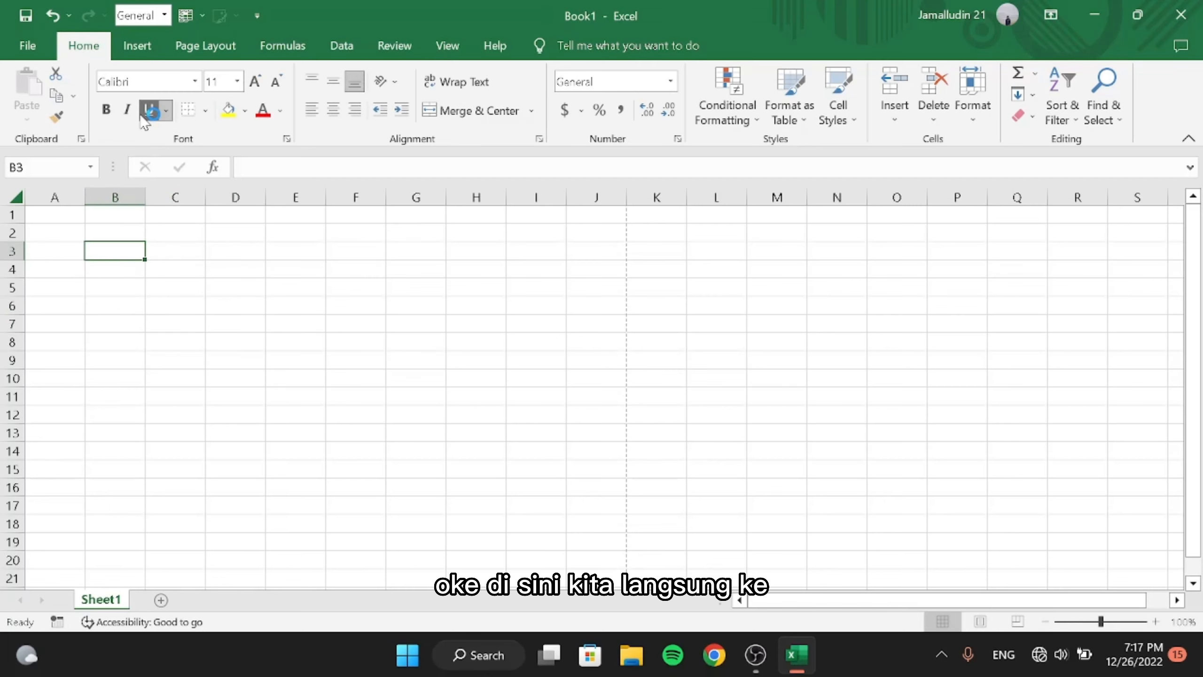
Fill the cell range B2:D2 with yellow
{"action": "left_click", "coordinate": [173, 292]}
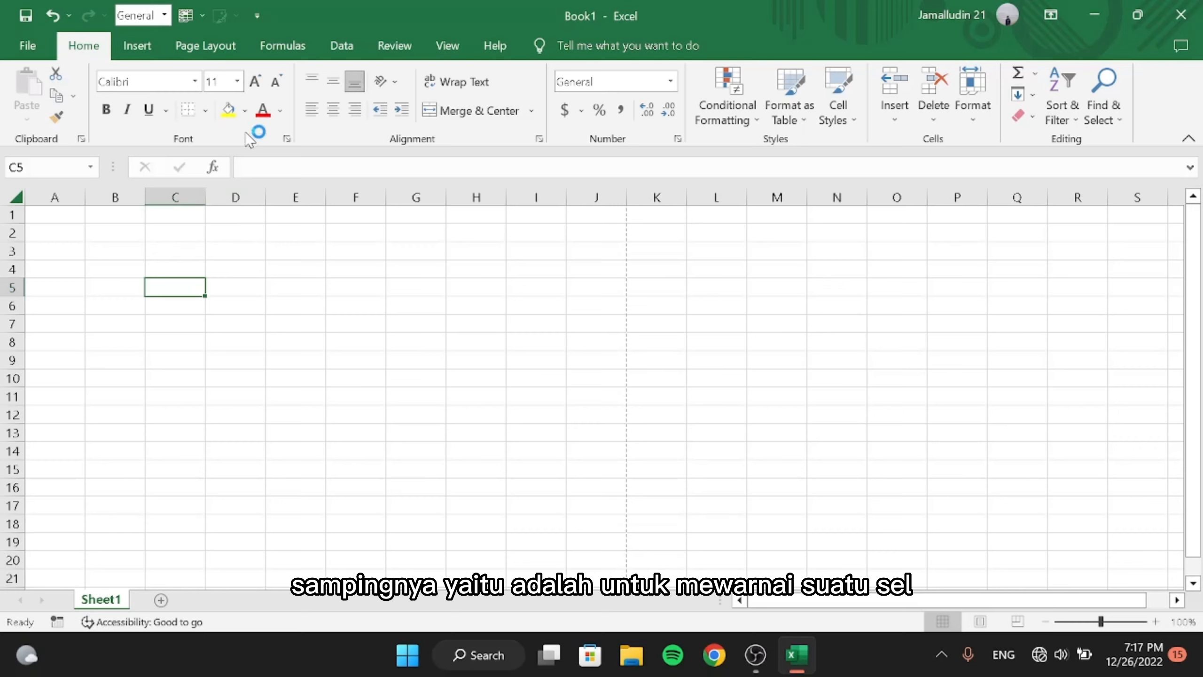
{"action": "left_click", "coordinate": [183, 234]}
{"action": "left_click_drag", "start_coordinate": [137, 239], "coordinate": [235, 232]}
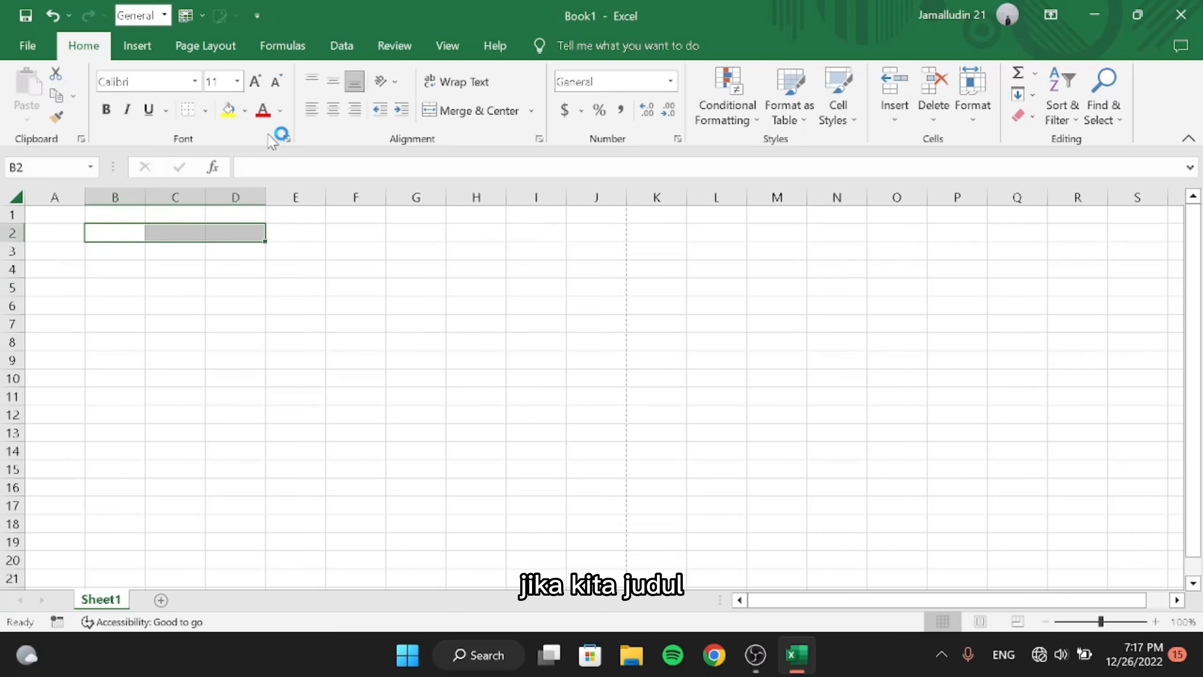
{"action": "left_click", "coordinate": [226, 113]}
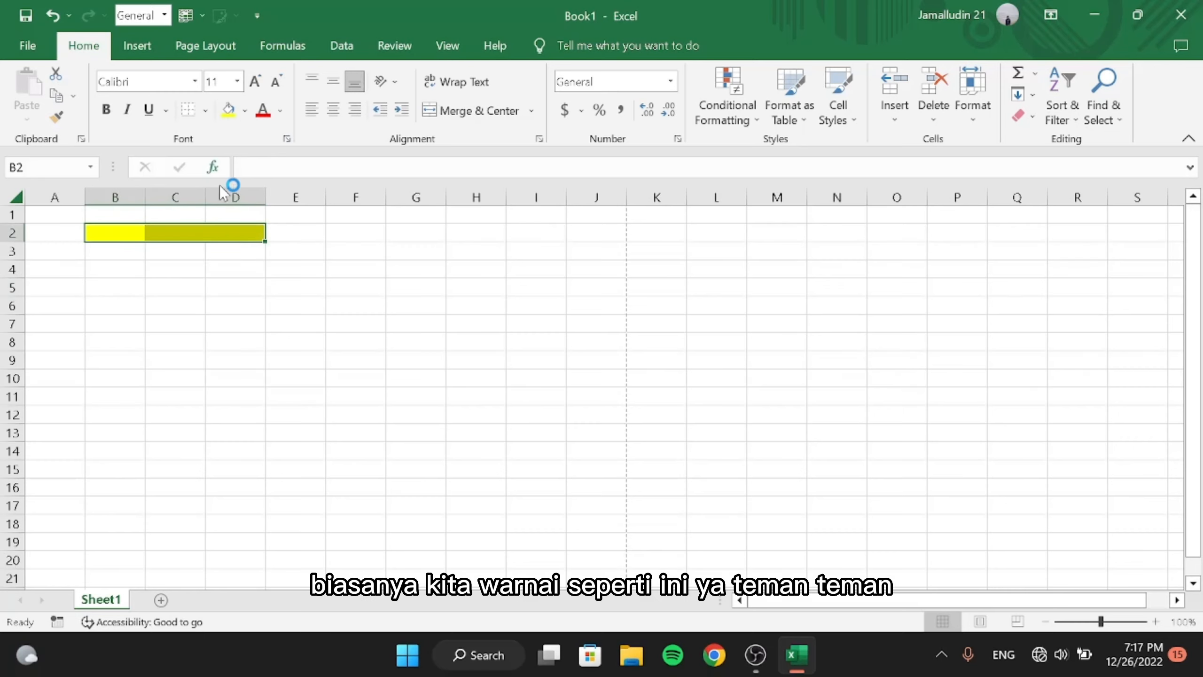
Remove the yellow fill from cells B2:D2 with No Fill
{"action": "left_click", "coordinate": [243, 114]}
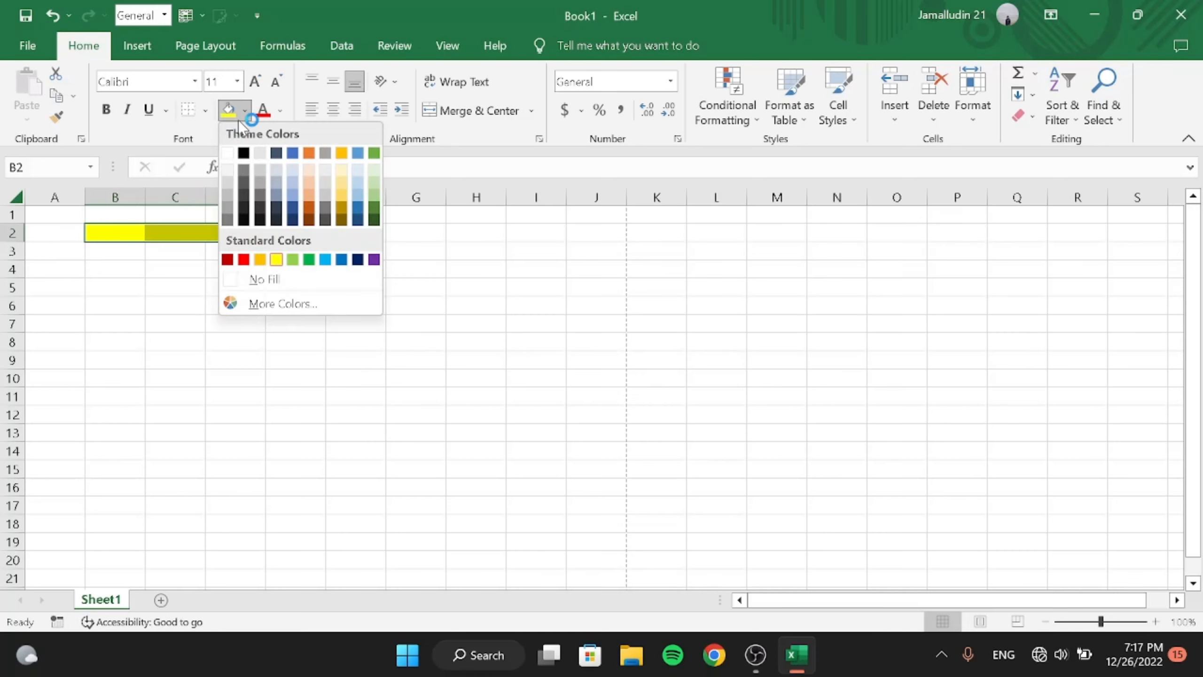
{"action": "left_click", "coordinate": [293, 272]}
{"action": "left_click", "coordinate": [262, 271]}
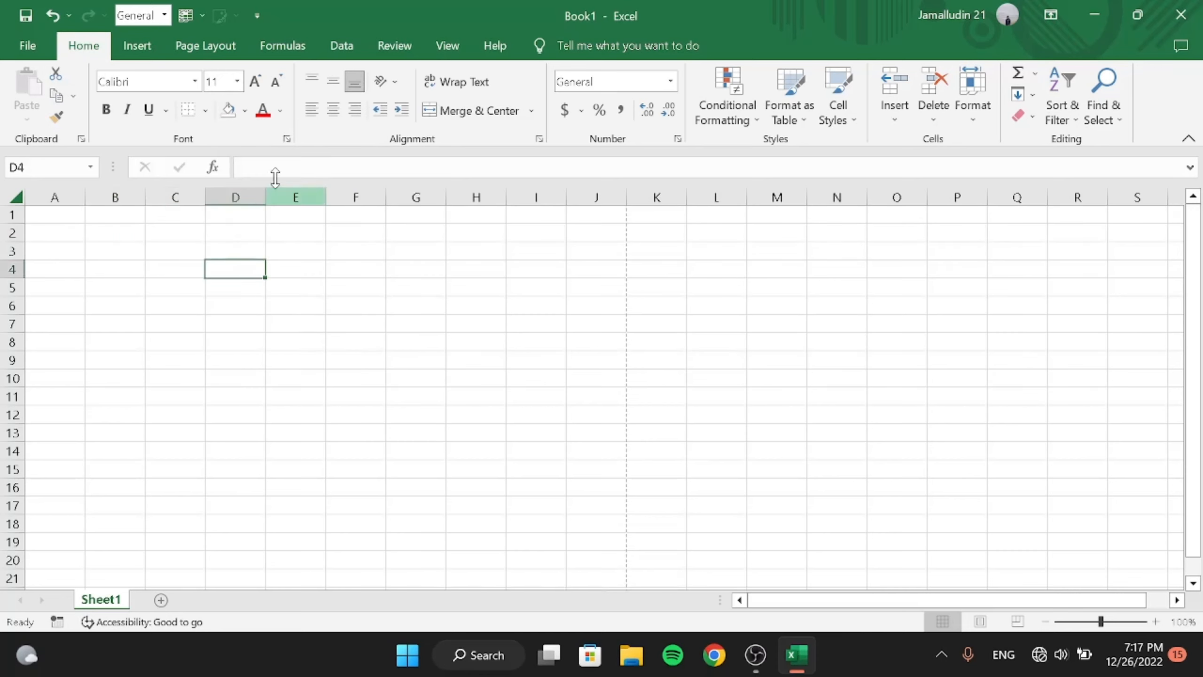
Enter the letter G in cell C4 and delete it again
{"action": "left_click", "coordinate": [194, 264]}
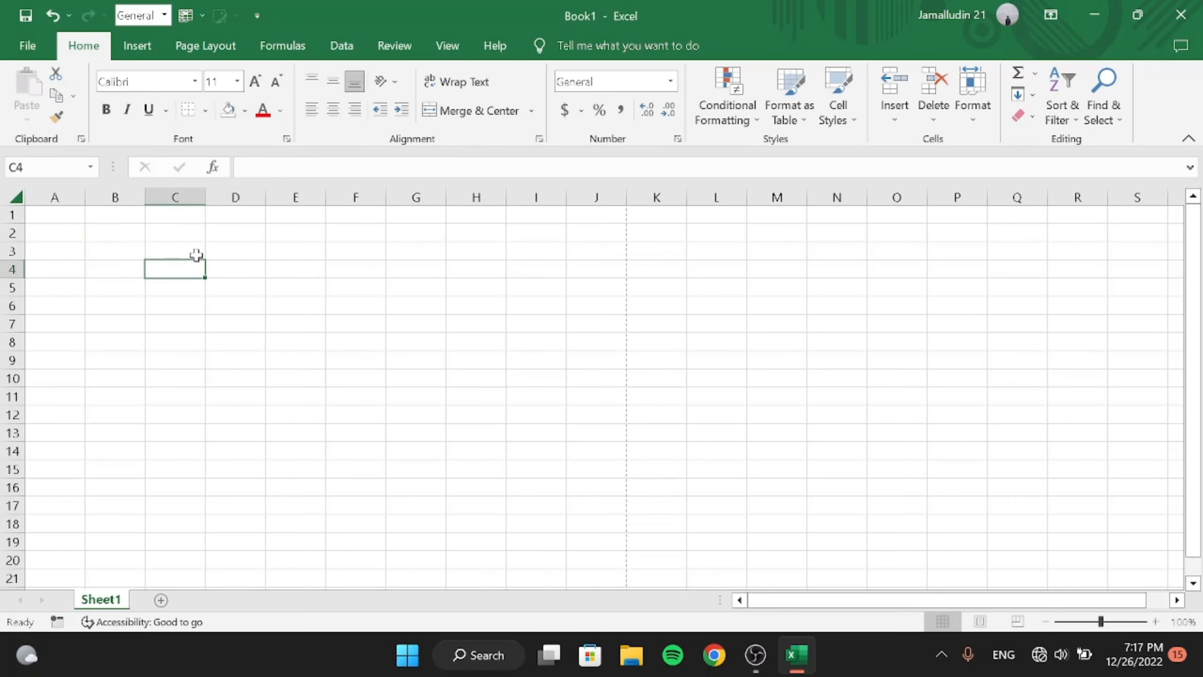
{"action": "type", "text": "G"}
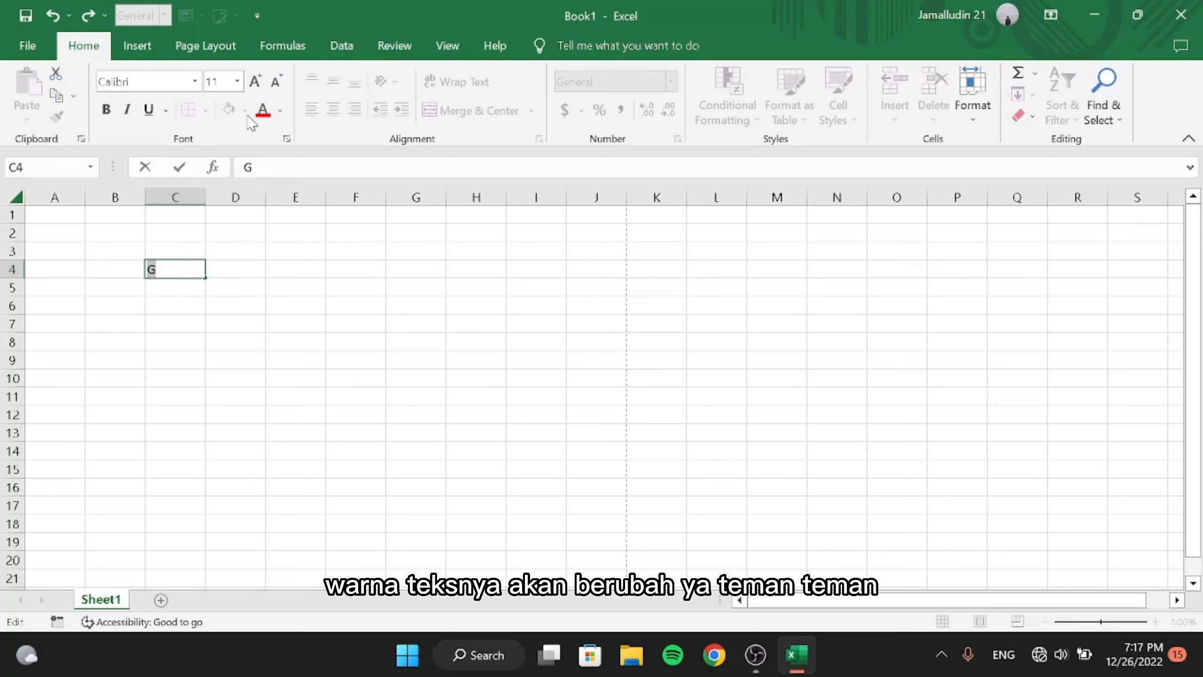
{"action": "left_click", "coordinate": [241, 269]}
{"action": "left_click", "coordinate": [185, 266]}
{"action": "key", "text": "BackSpace"}
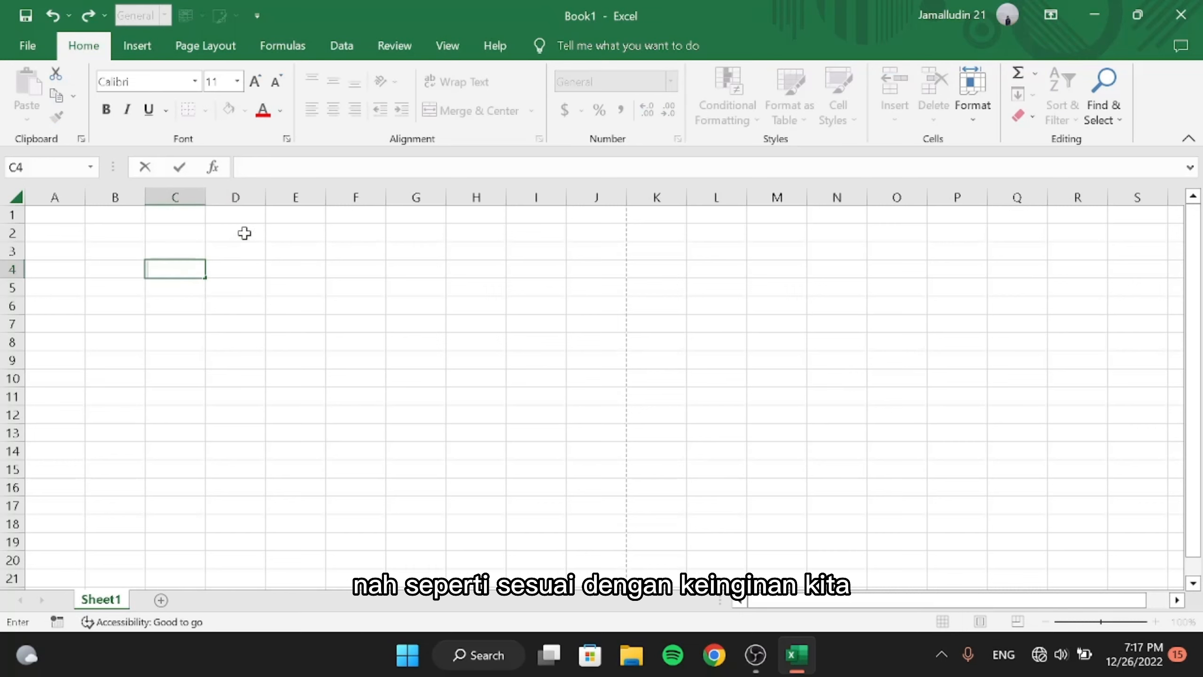
{"action": "left_click", "coordinate": [297, 344]}
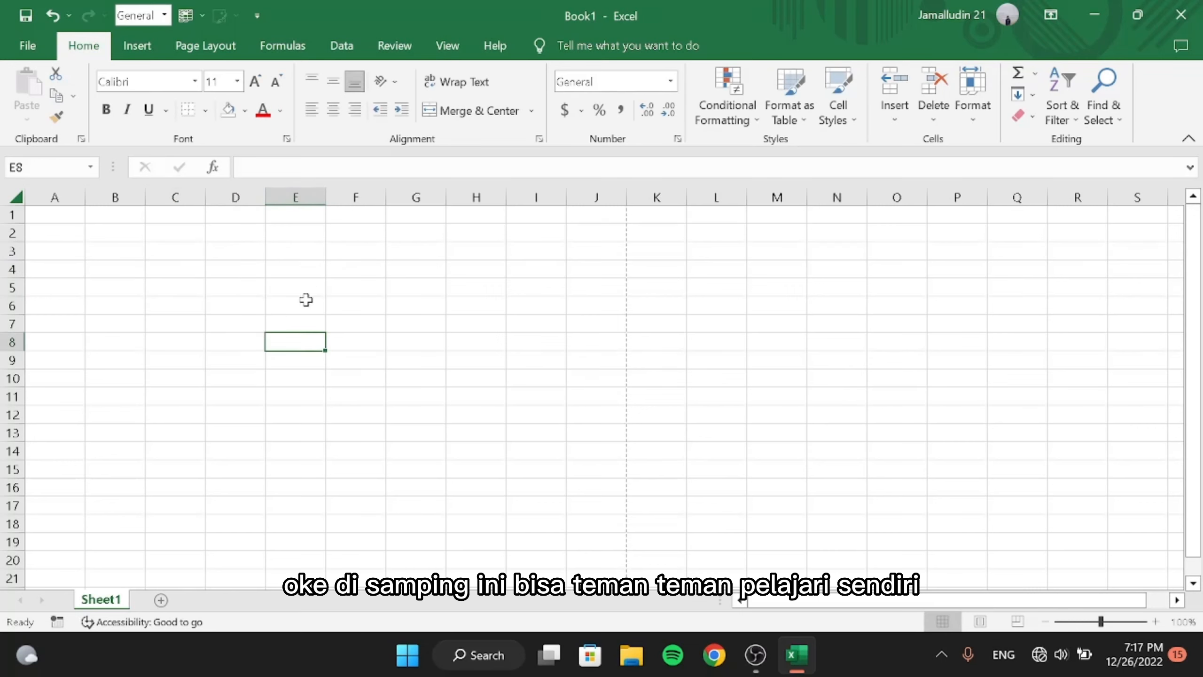
Enter the letter F in cell D4
{"action": "left_click", "coordinate": [306, 300]}
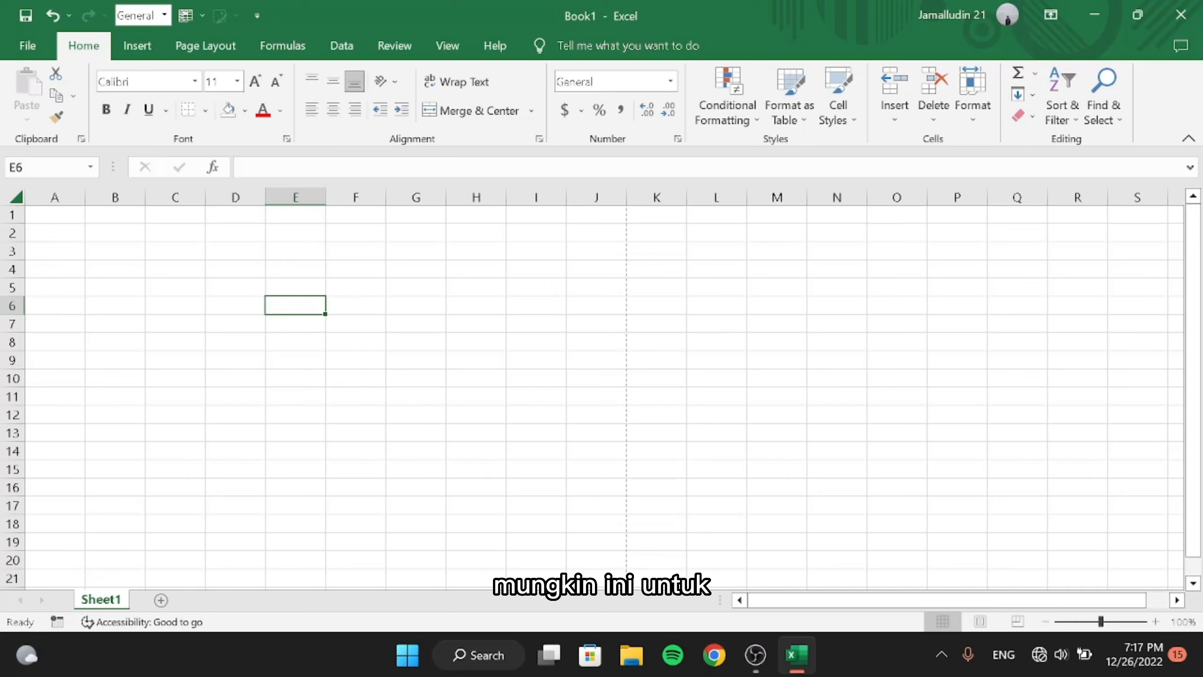
{"action": "left_click_drag", "start_coordinate": [262, 271], "coordinate": [264, 284]}
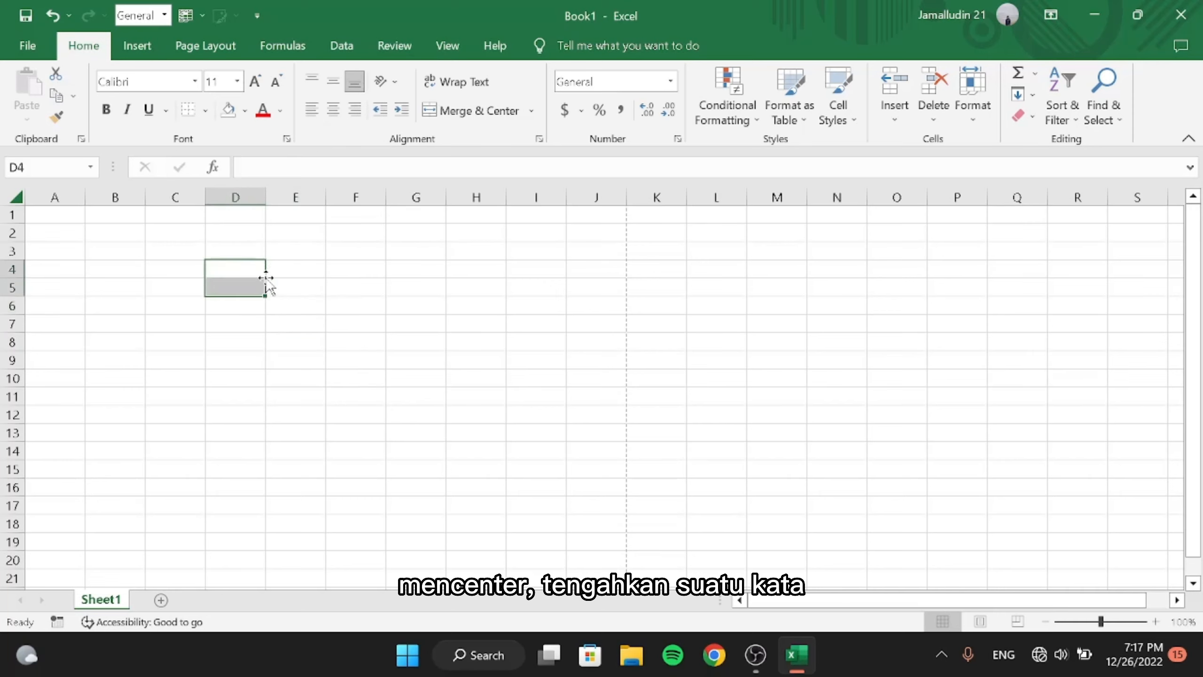
{"action": "left_click", "coordinate": [233, 269]}
{"action": "type", "text": "F"}
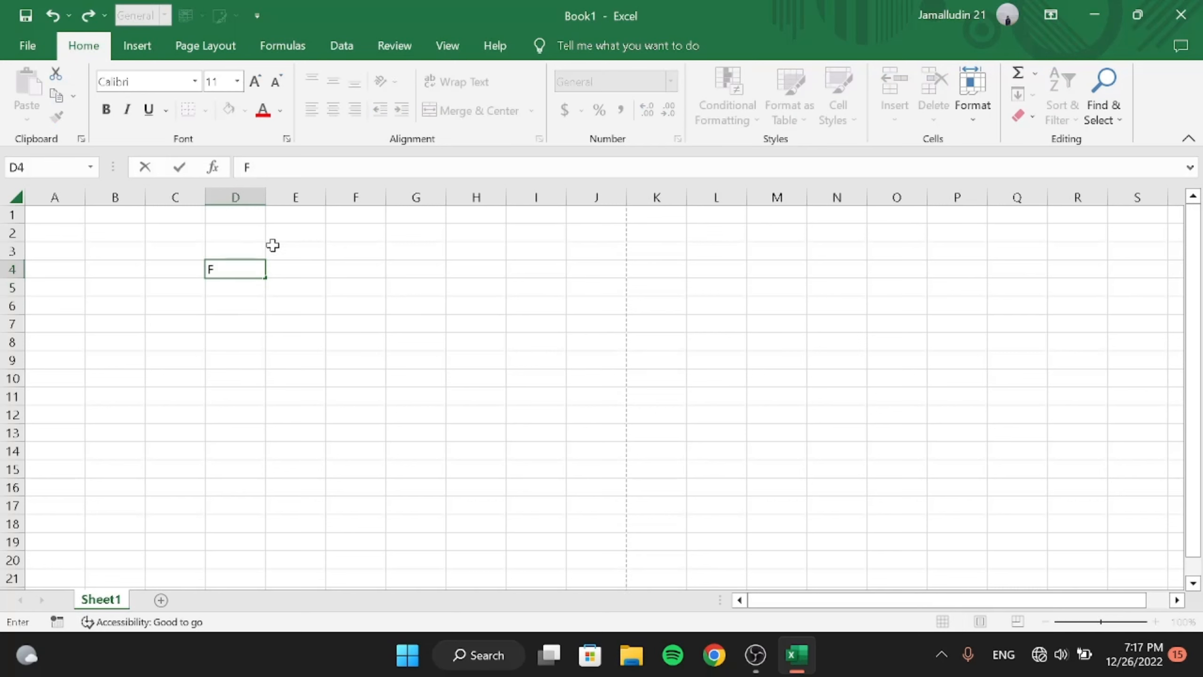
{"action": "left_click", "coordinate": [299, 247]}
Try center and right alignment on the F in cell D4, leaving it centered horizontally
{"action": "left_click", "coordinate": [249, 273]}
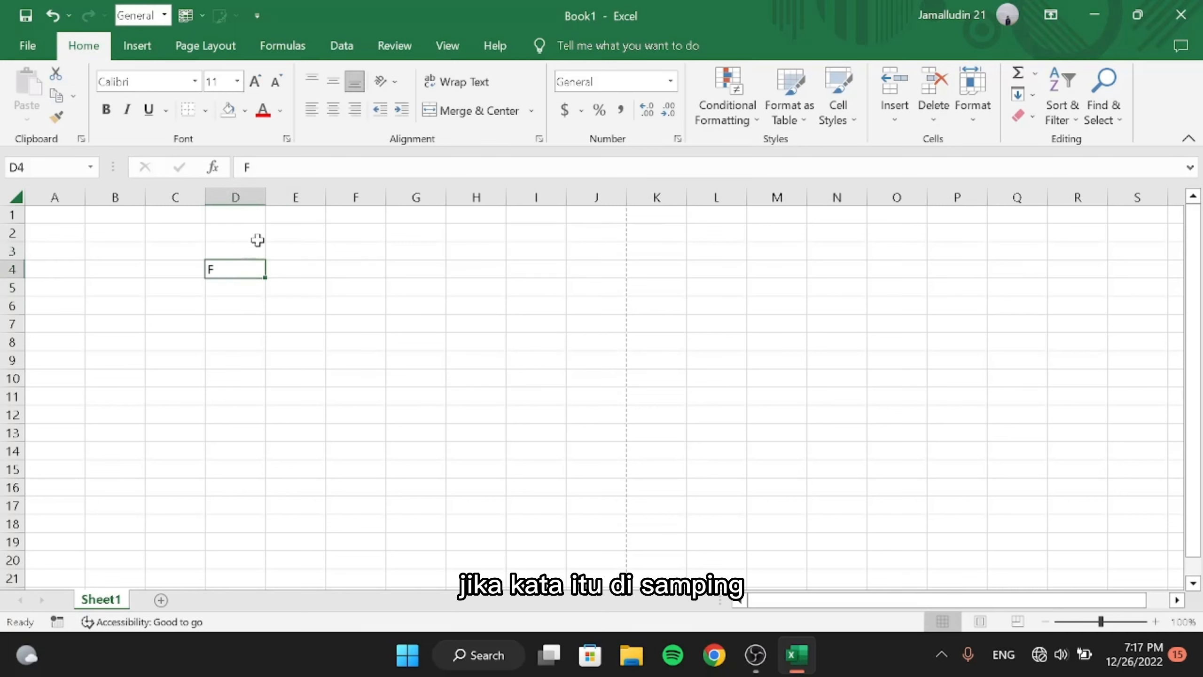
{"action": "left_click", "coordinate": [330, 112]}
{"action": "left_click", "coordinate": [354, 109]}
{"action": "left_click", "coordinate": [330, 110]}
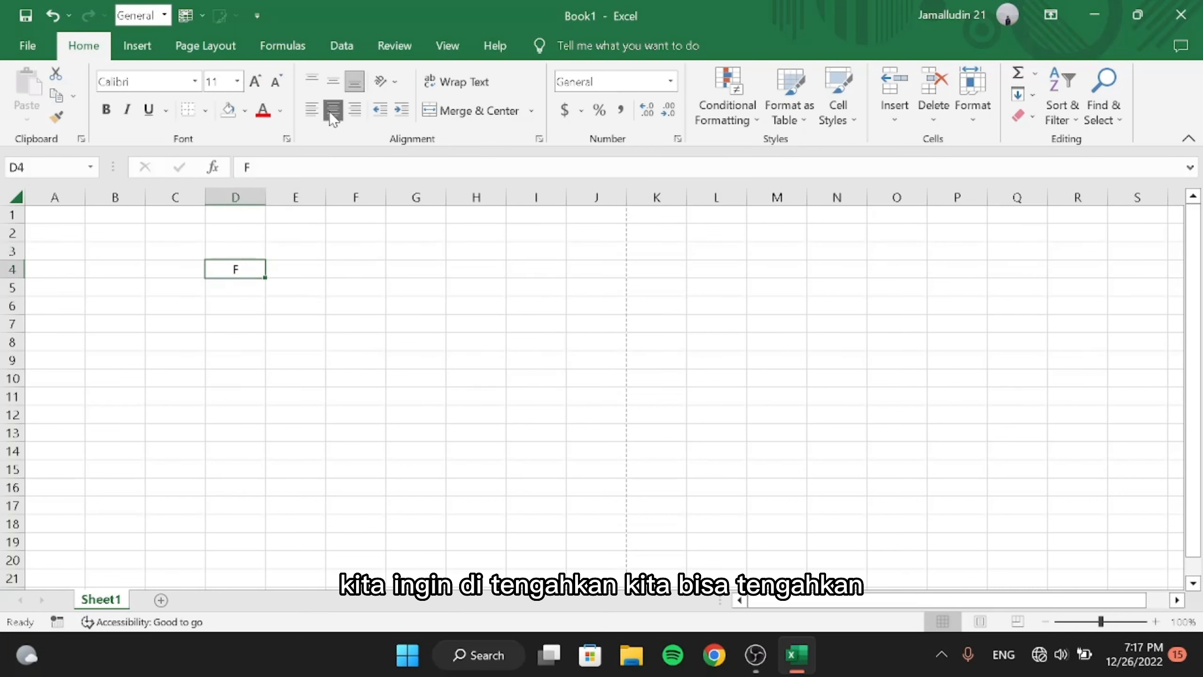
{"action": "left_click", "coordinate": [373, 324]}
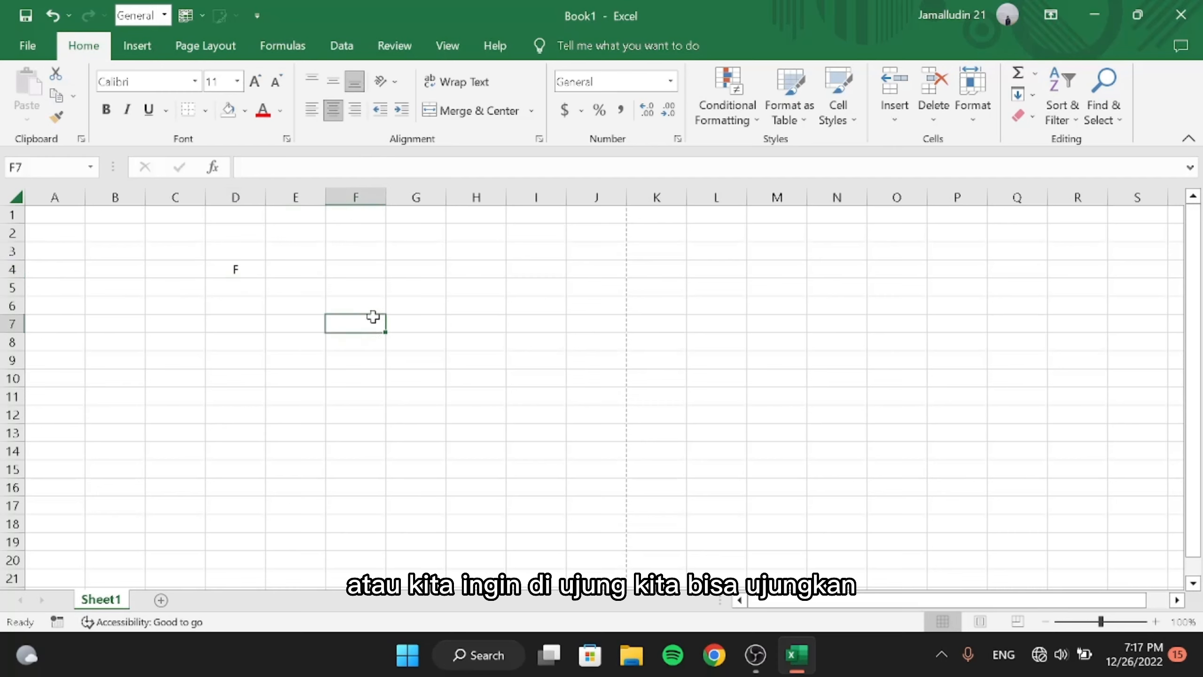
Delete the letter F from cell D4
{"action": "left_click", "coordinate": [258, 265]}
{"action": "key", "text": "BackSpace"}
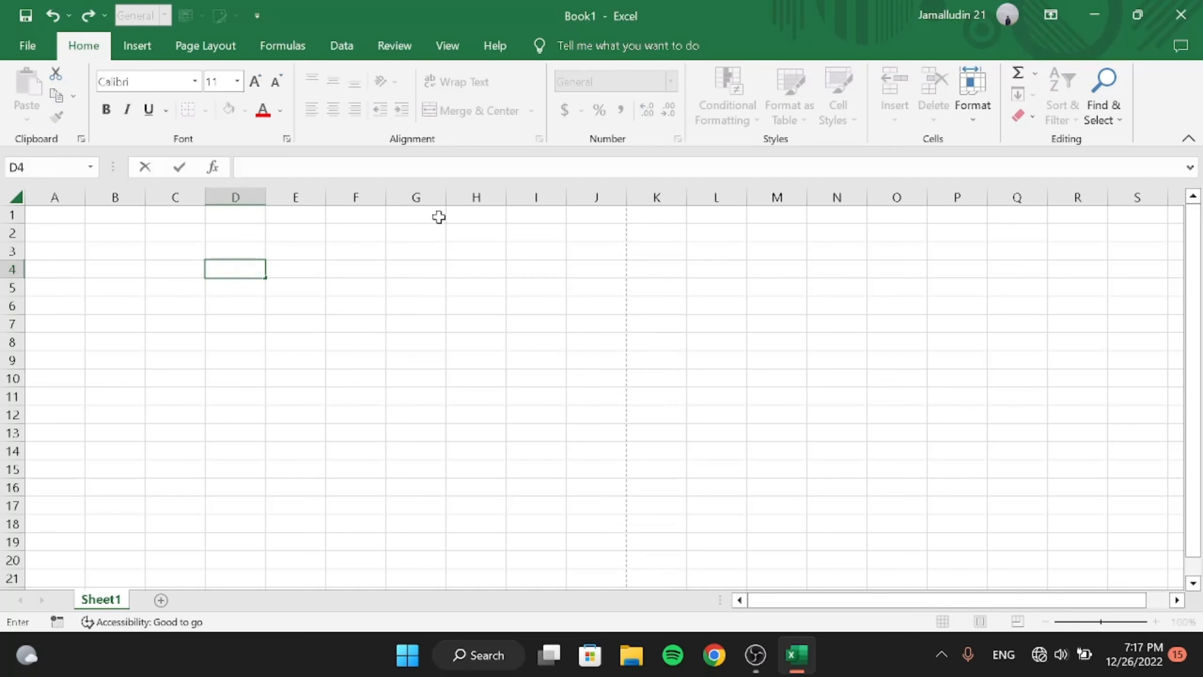
{"action": "key", "text": "Down"}
{"action": "key", "text": "Down"}
{"action": "key", "text": "Right"}
{"action": "key", "text": "Right"}
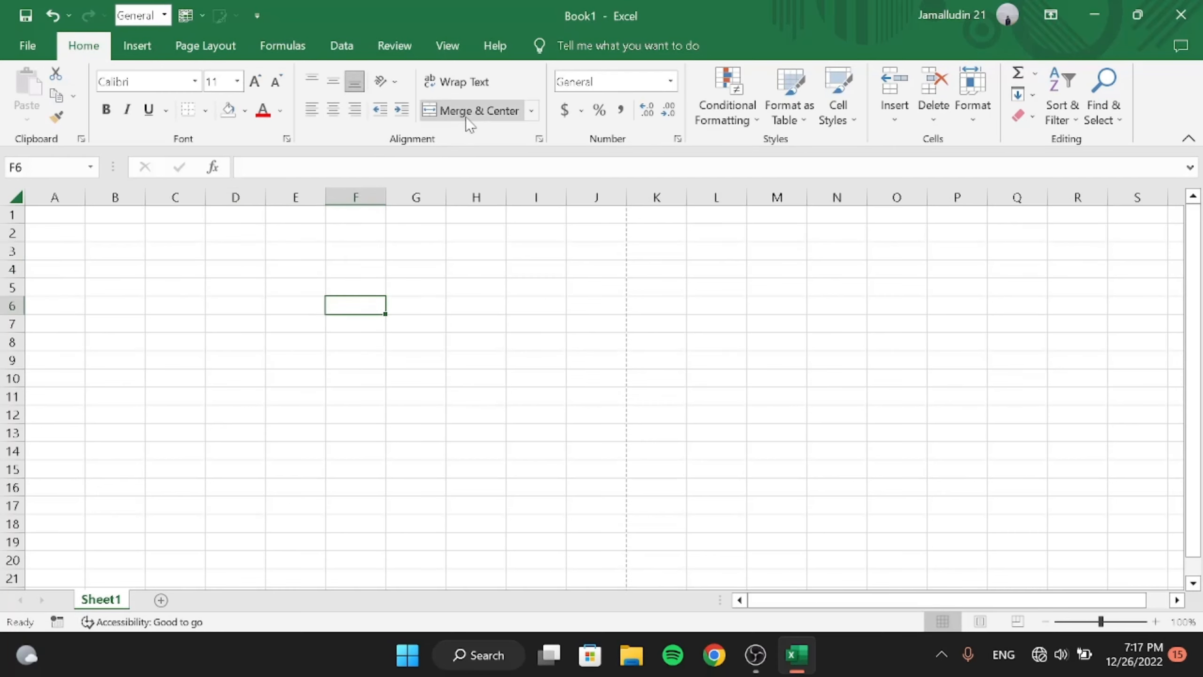
{"action": "left_click", "coordinate": [433, 274]}
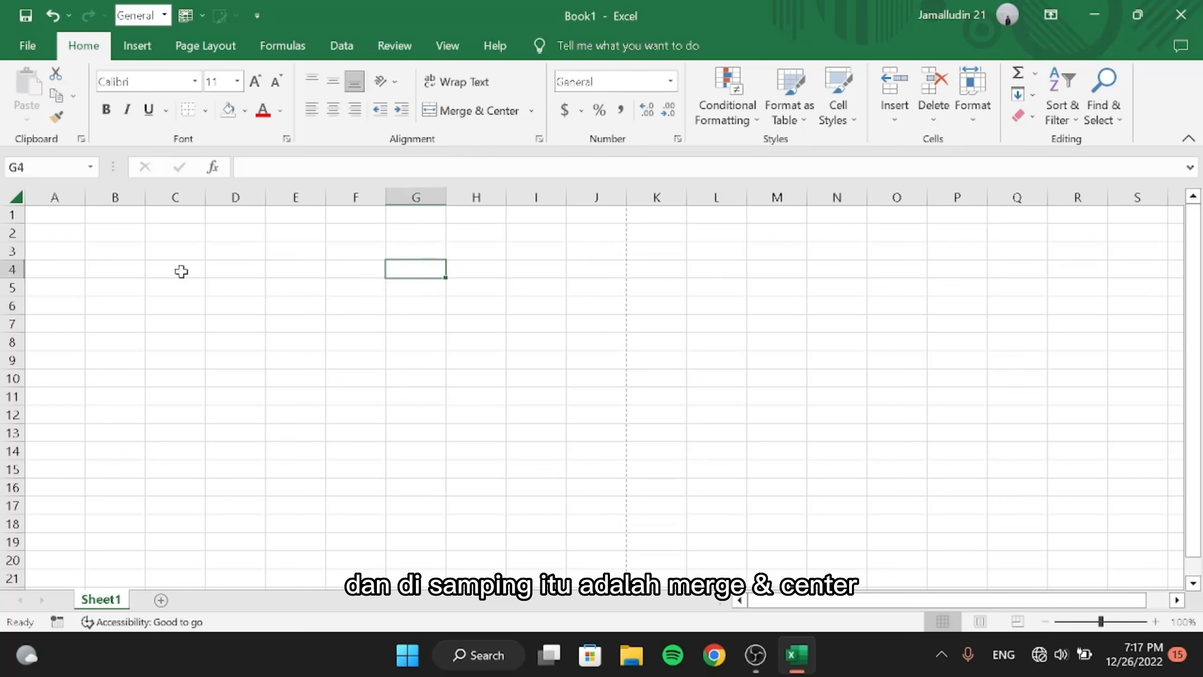
Merge and center the cell range B2:E2 and the block C4:D7
{"action": "left_click", "coordinate": [102, 266]}
{"action": "left_click_drag", "start_coordinate": [97, 239], "coordinate": [278, 241]}
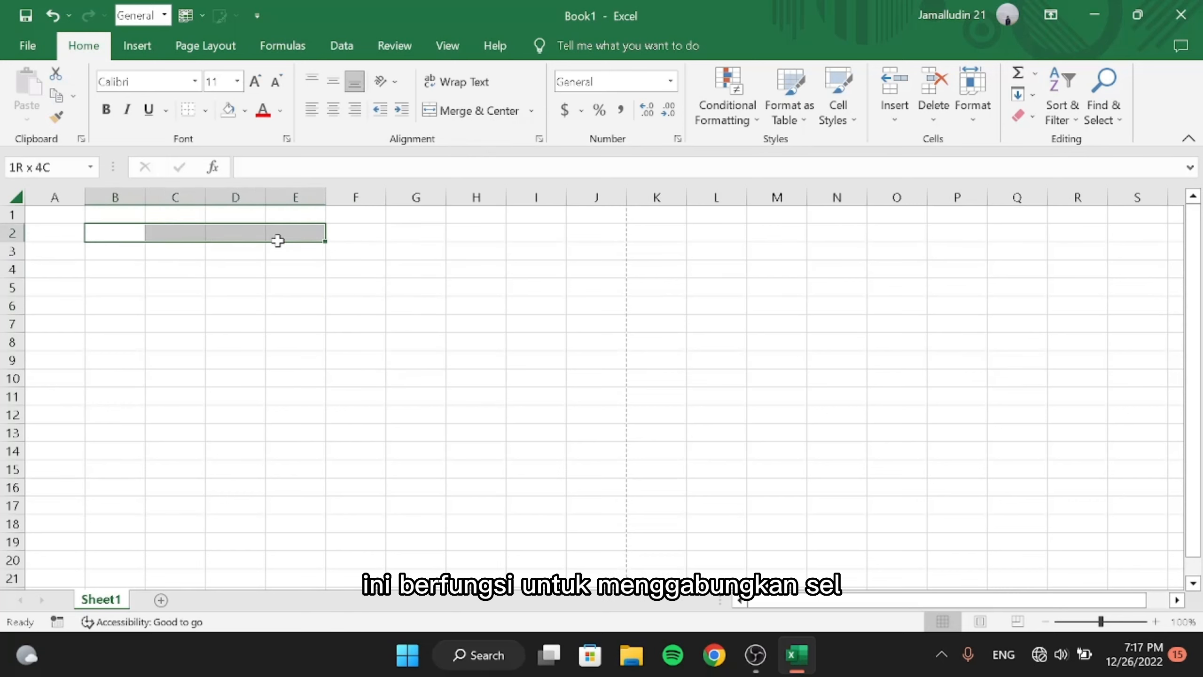
{"action": "left_click", "coordinate": [447, 113]}
{"action": "left_click", "coordinate": [302, 268]}
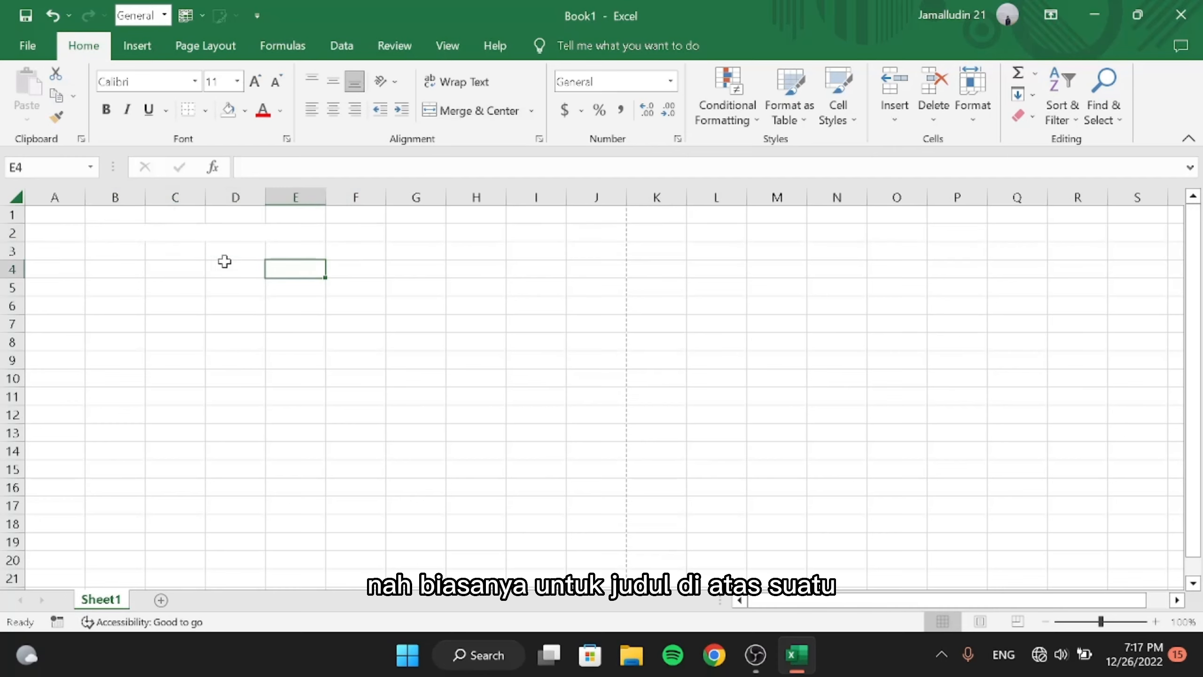
{"action": "left_click", "coordinate": [166, 231]}
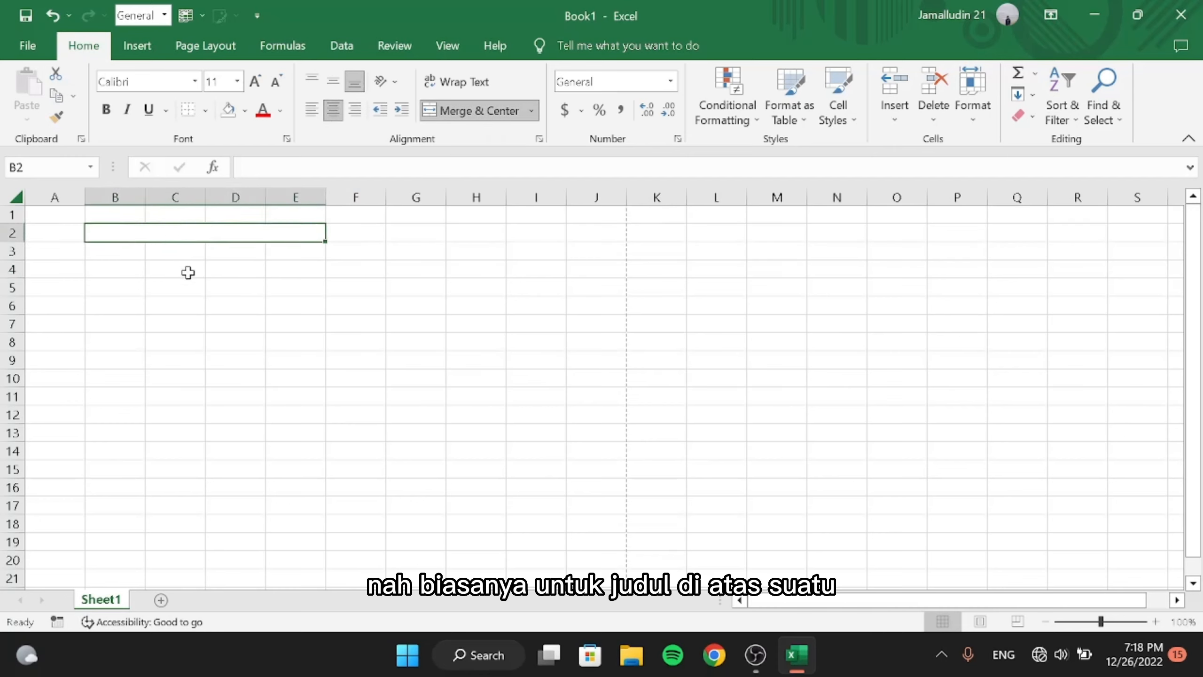
{"action": "left_click_drag", "start_coordinate": [188, 273], "coordinate": [227, 309]}
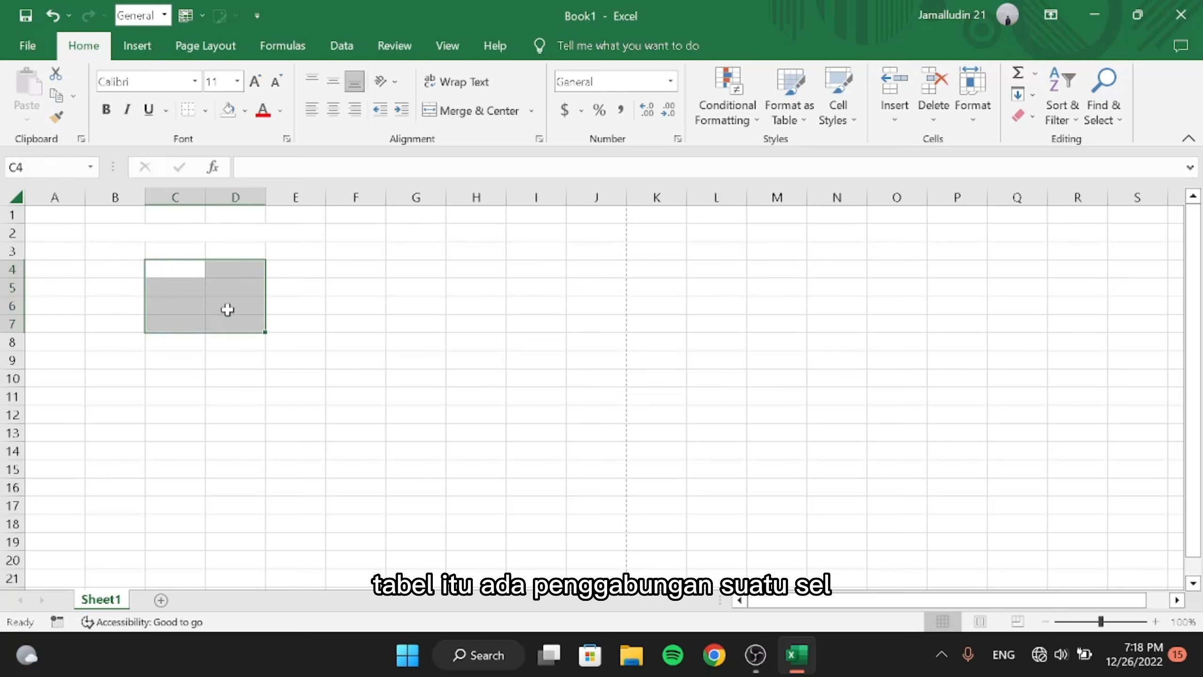
{"action": "left_click", "coordinate": [446, 112]}
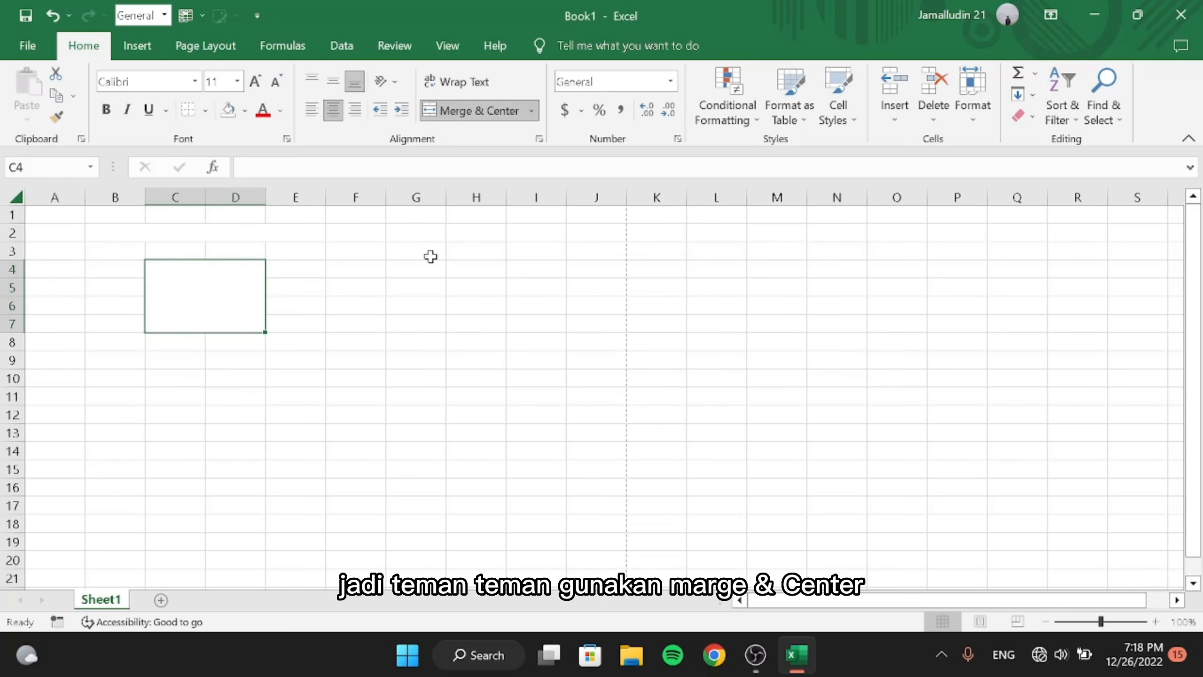
Undo the merging of the block C4:D7 and the range B2:E2
{"action": "left_click", "coordinate": [415, 287]}
{"action": "key", "text": "ctrl+z"}
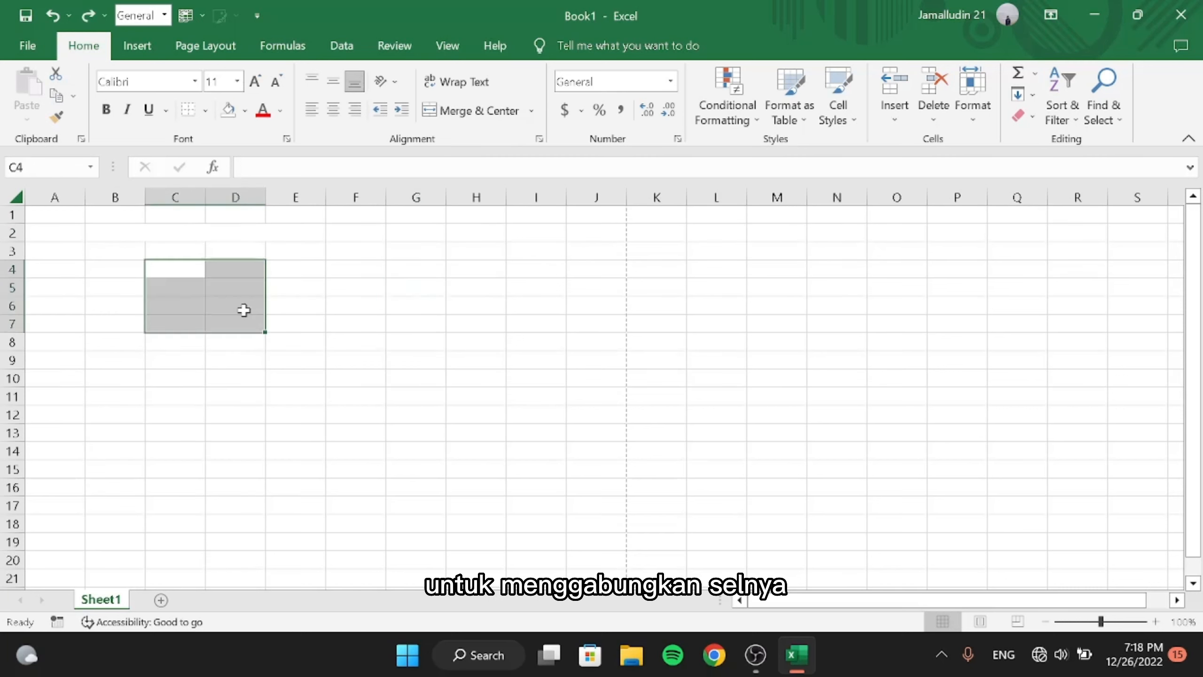
{"action": "key", "text": "ctrl+z"}
{"action": "left_click_drag", "start_coordinate": [244, 309], "coordinate": [227, 319]}
{"action": "left_click", "coordinate": [258, 317]}
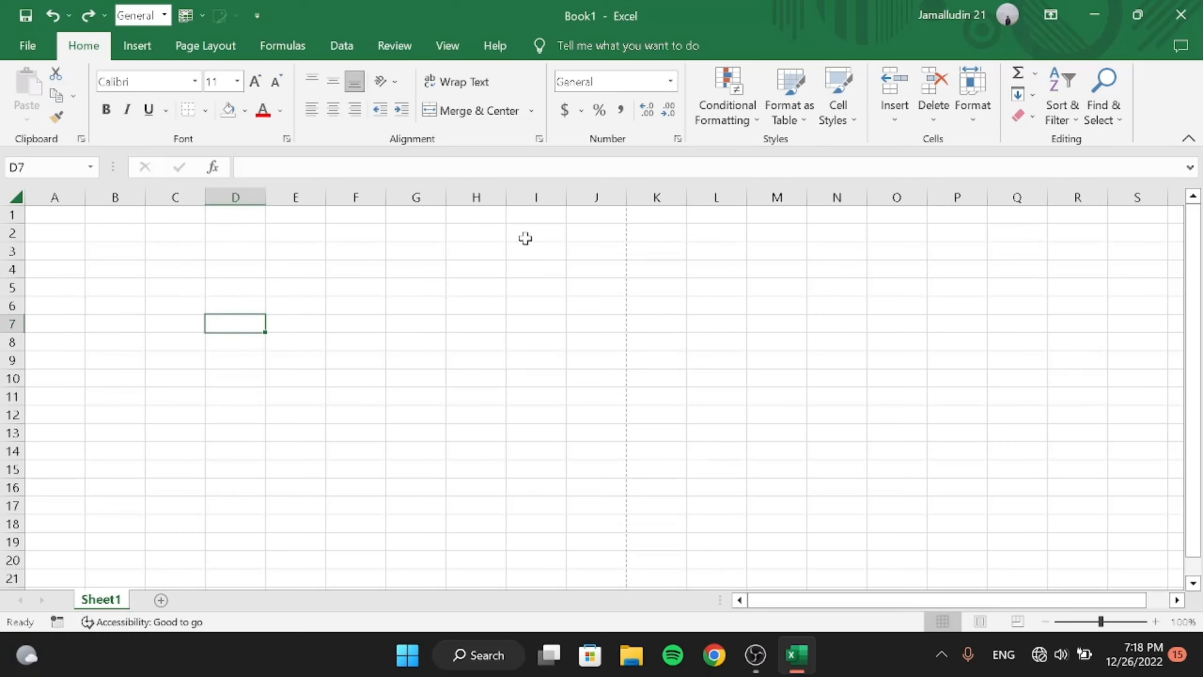
Review the conditional formatting options and the gallery of table styles
{"action": "left_click", "coordinate": [753, 118]}
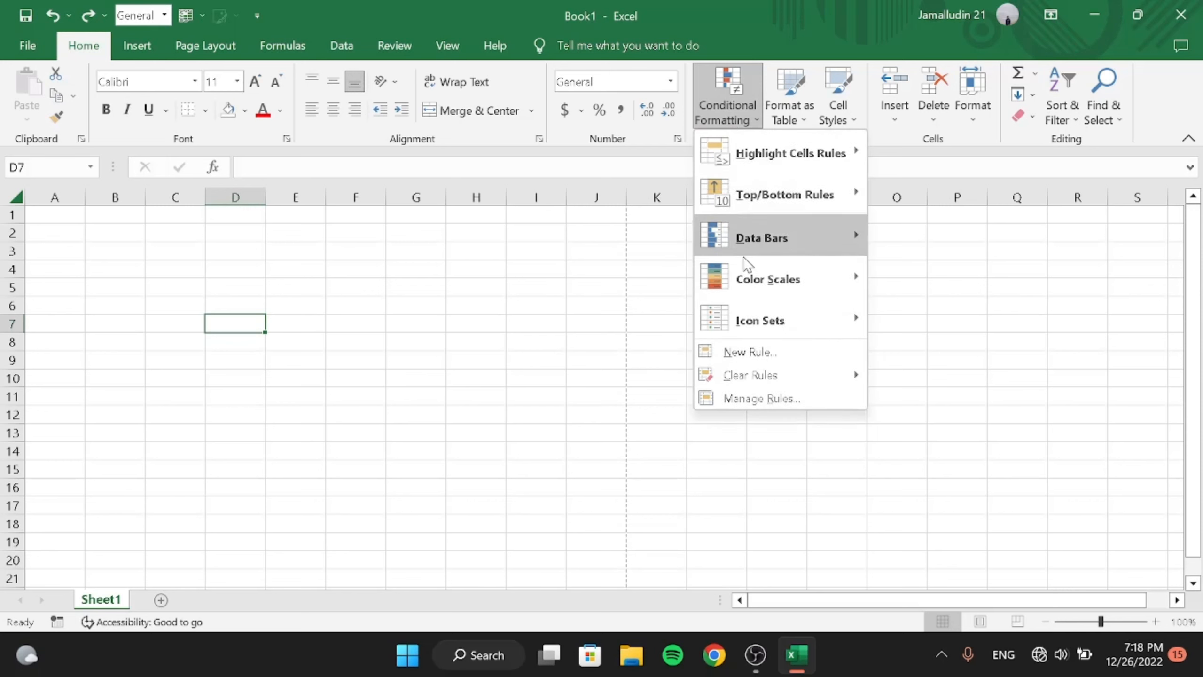
{"action": "mouse_move", "coordinate": [801, 283]}
{"action": "mouse_move", "coordinate": [813, 245]}
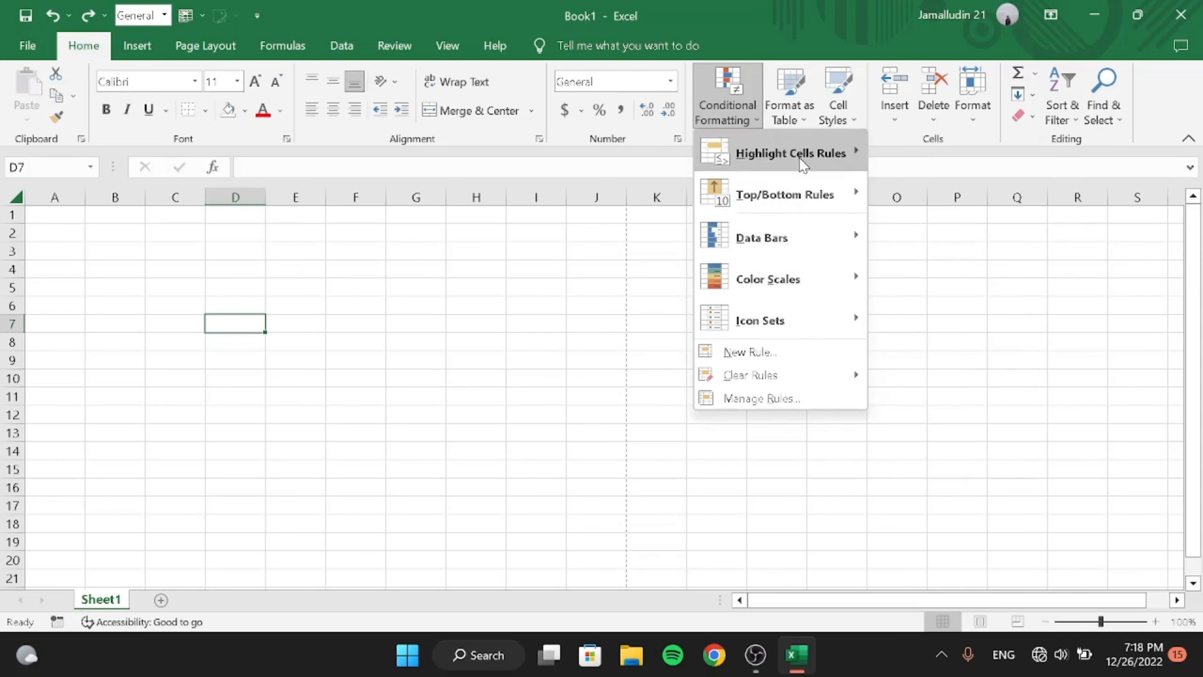
{"action": "left_click", "coordinate": [811, 120]}
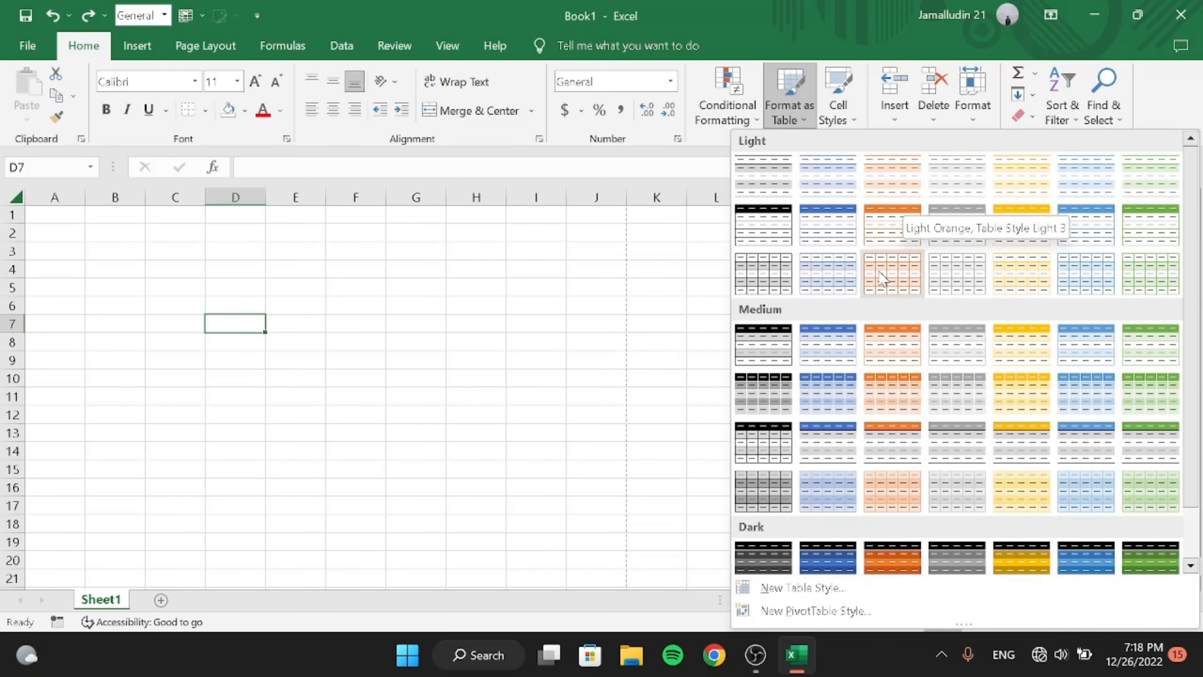
{"action": "left_click", "coordinate": [338, 255]}
Format the cell range B3:D7 as a table with a light blue banded style, without marking existing headers
{"action": "left_click_drag", "start_coordinate": [134, 250], "coordinate": [262, 326]}
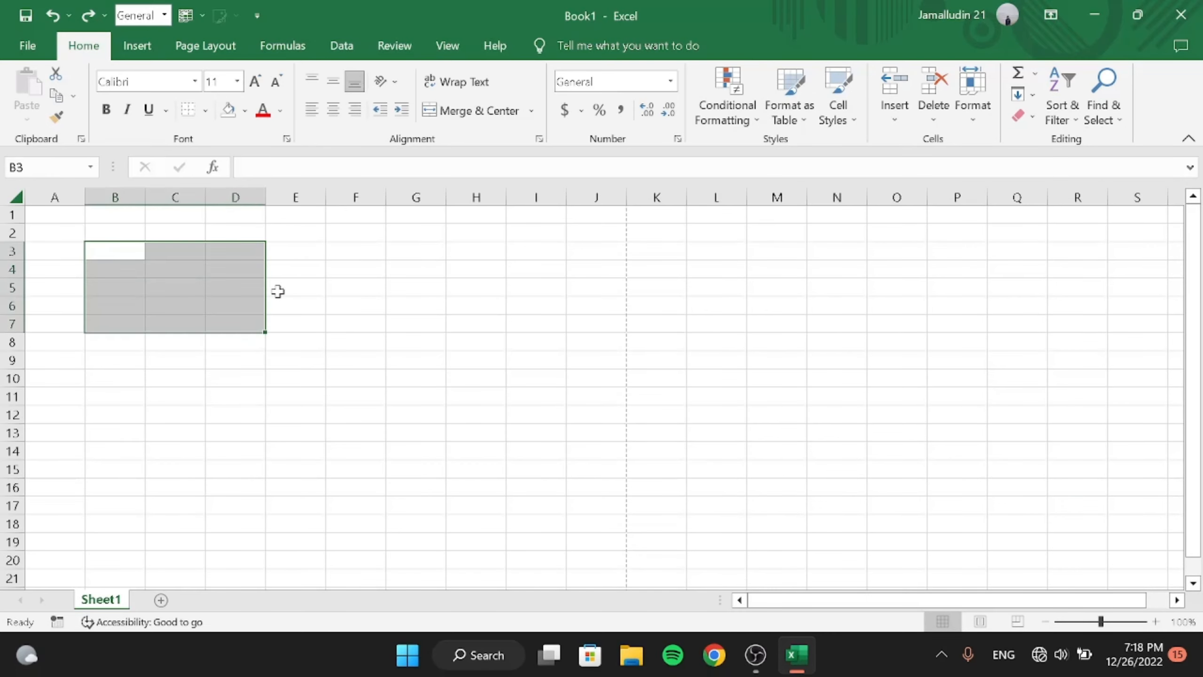
{"action": "left_click", "coordinate": [800, 114]}
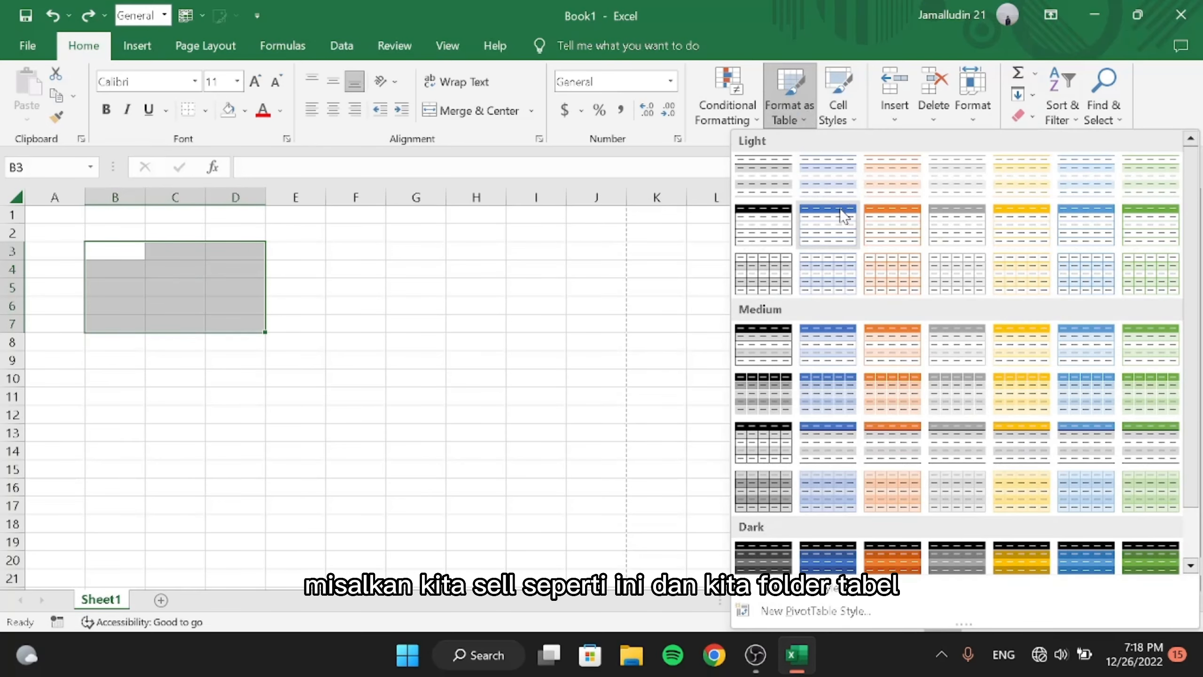
{"action": "left_click", "coordinate": [841, 196]}
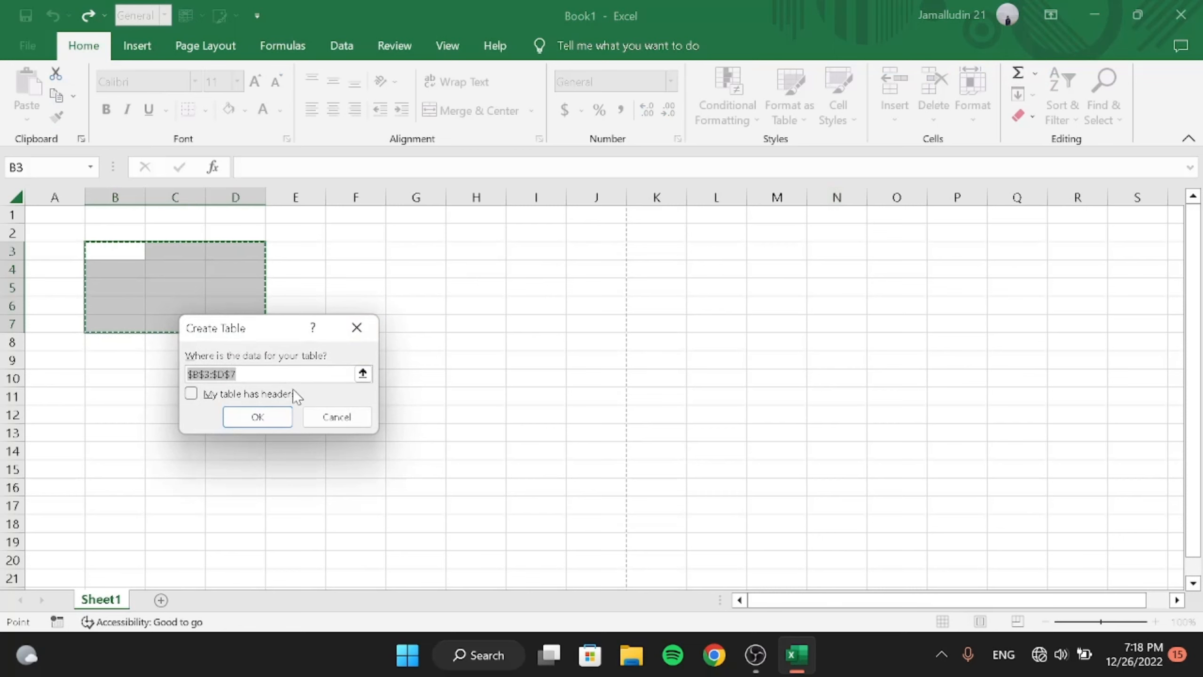
{"action": "left_click", "coordinate": [279, 419]}
Look over the new table's quick analysis options and cells, and undo the table formatting
{"action": "left_click", "coordinate": [309, 366]}
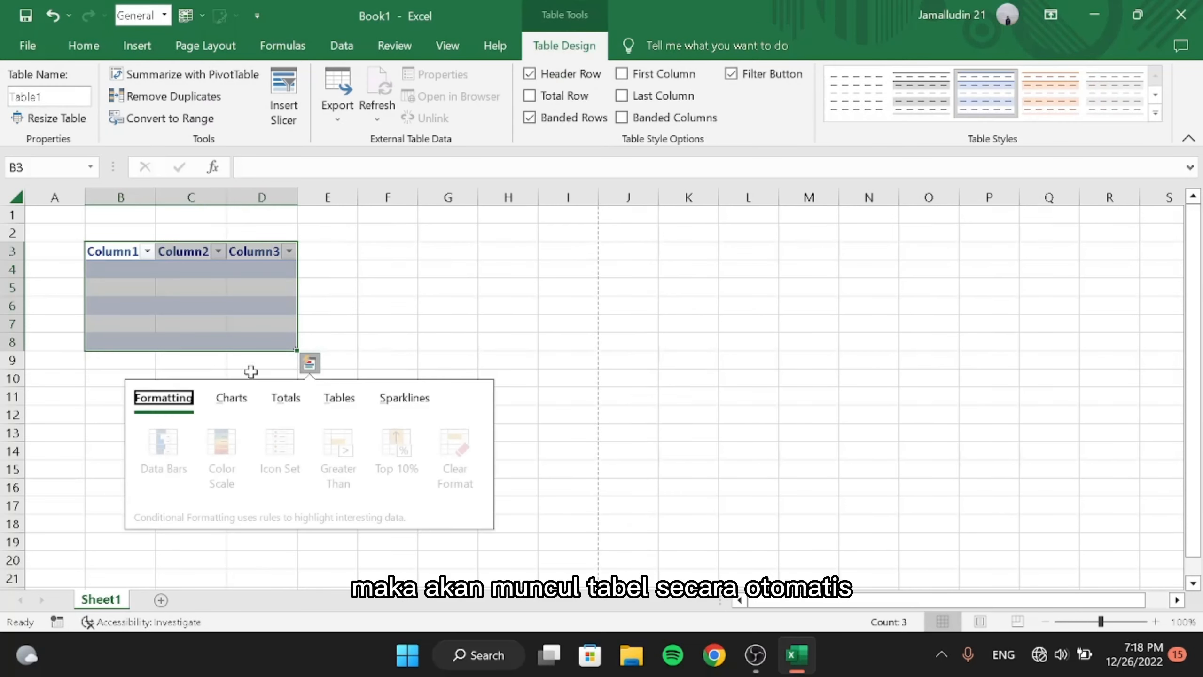
{"action": "left_click", "coordinate": [271, 365]}
{"action": "left_click", "coordinate": [282, 324]}
{"action": "left_click", "coordinate": [223, 271]}
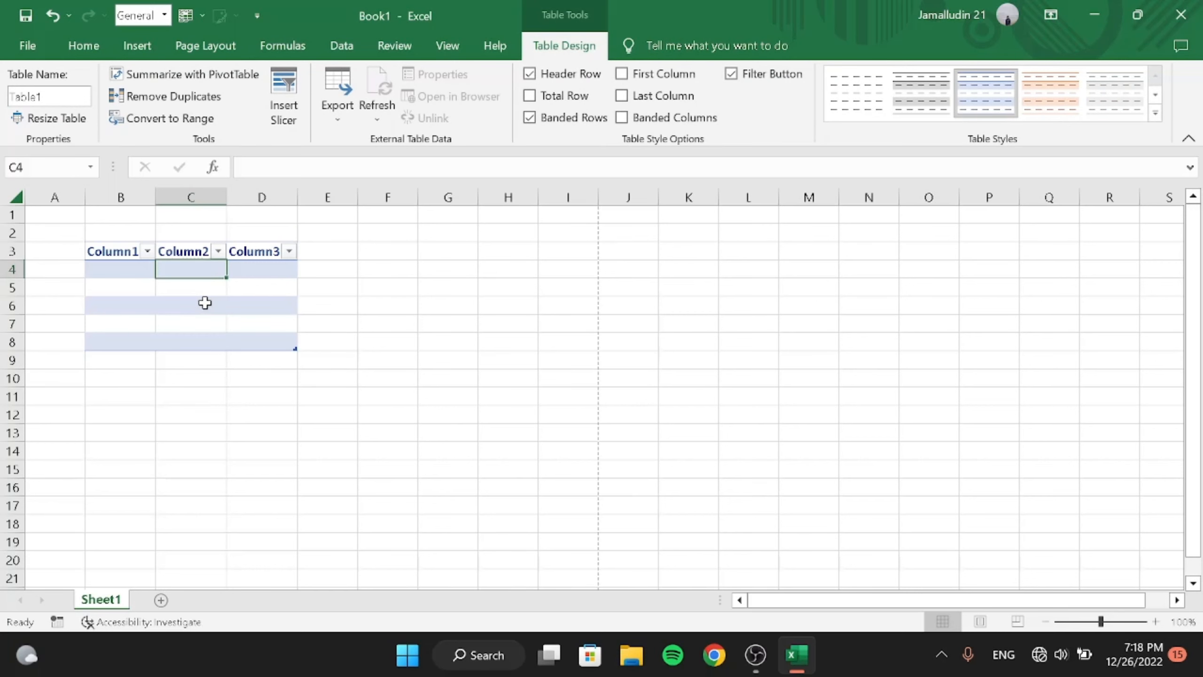
{"action": "key", "text": "ctrl+z"}
{"action": "left_click", "coordinate": [476, 324]}
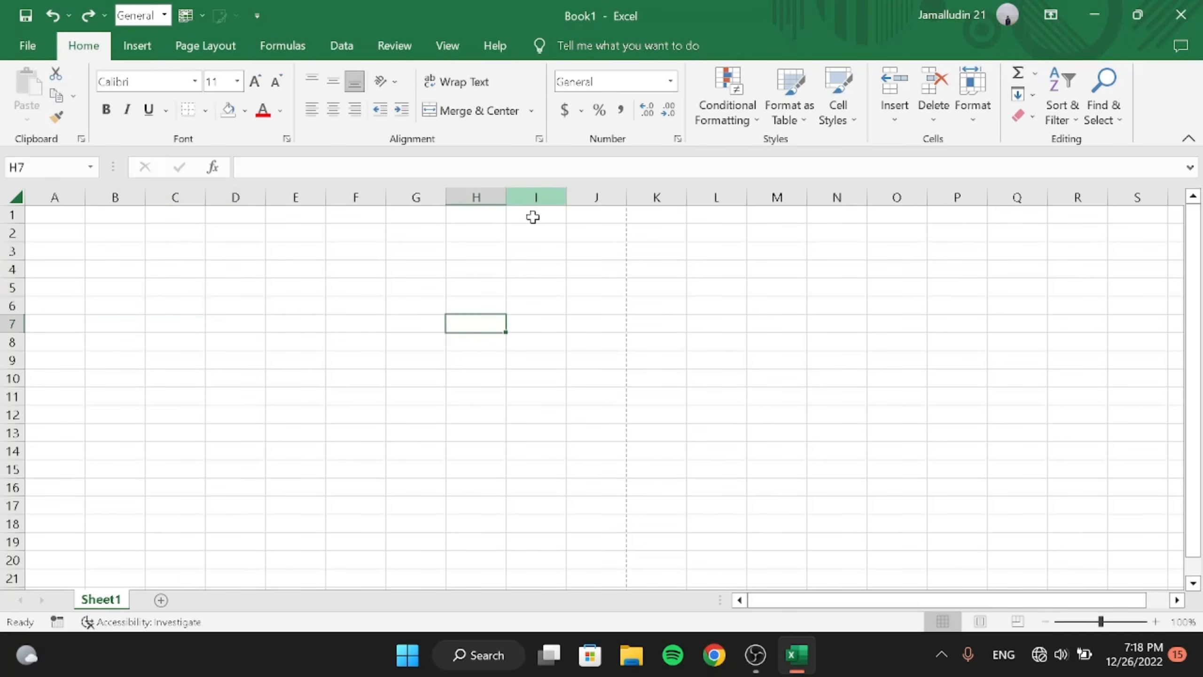
Review the gallery of cell styles without applying one
{"action": "left_click", "coordinate": [850, 124]}
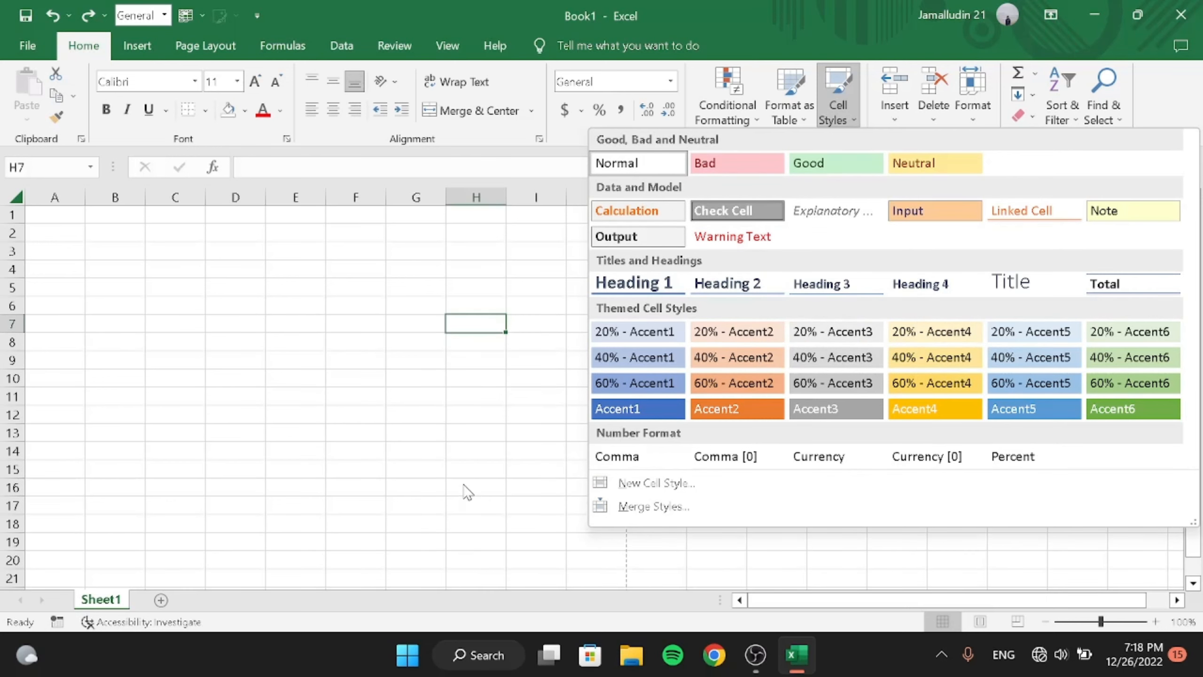
{"action": "left_click", "coordinate": [511, 393]}
{"action": "left_click", "coordinate": [894, 119]}
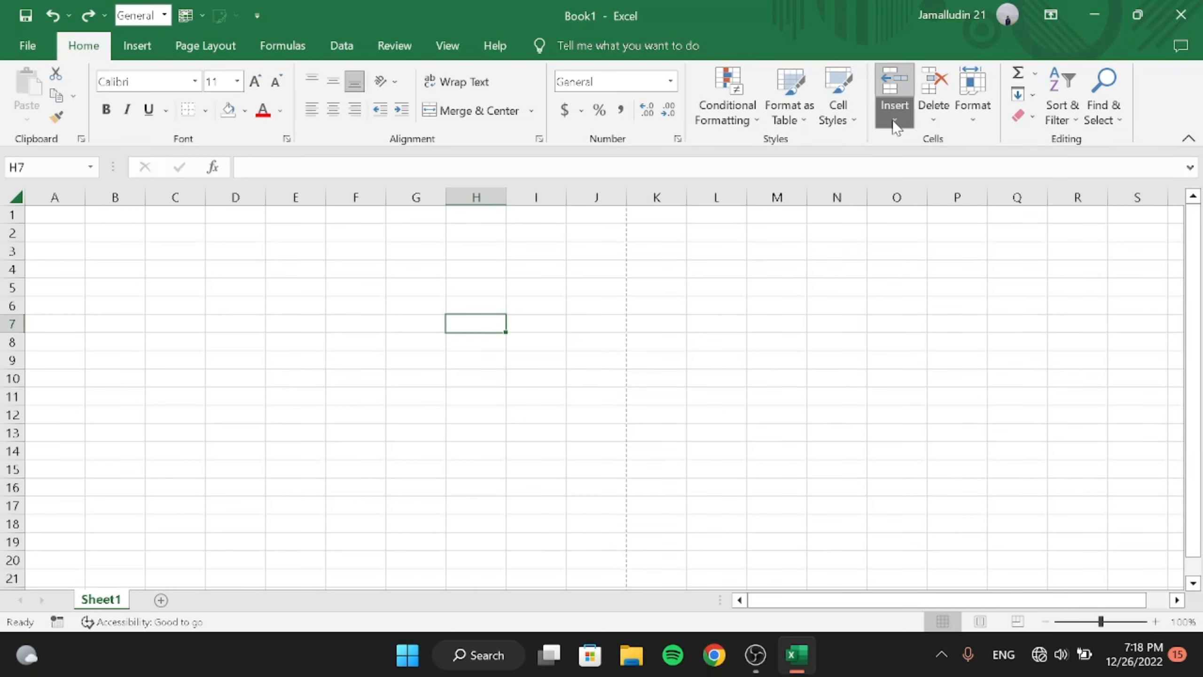
{"action": "left_click", "coordinate": [531, 331]}
{"action": "left_click", "coordinate": [415, 306]}
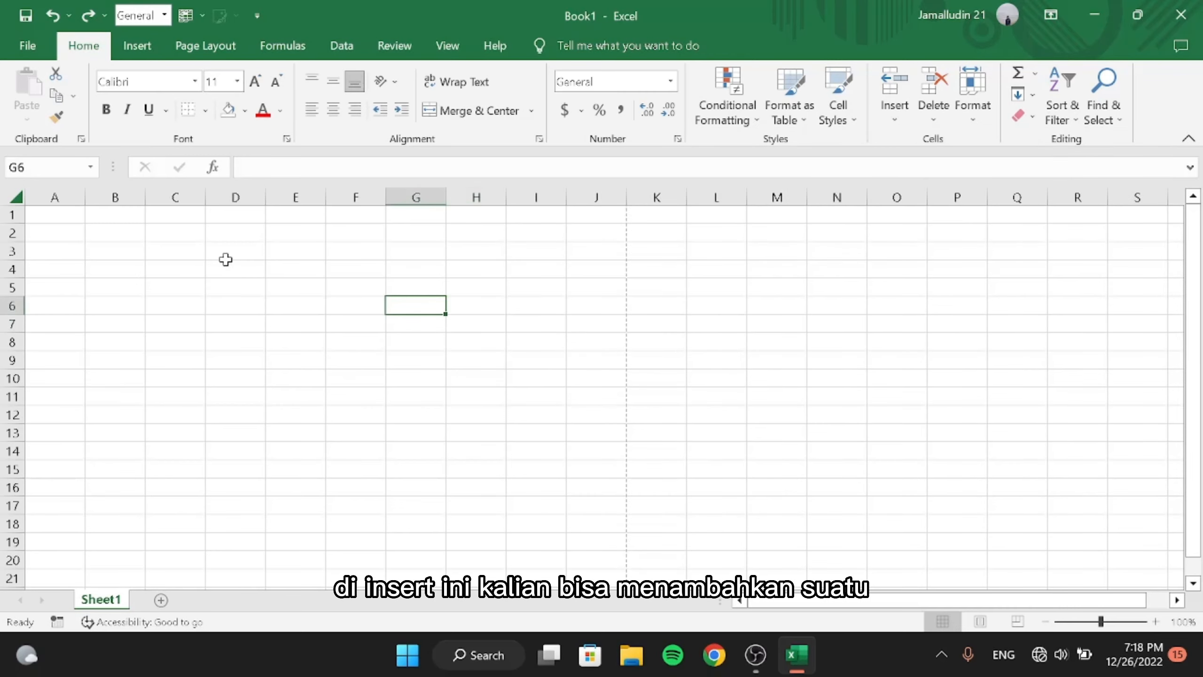
{"action": "left_click_drag", "start_coordinate": [100, 240], "coordinate": [137, 344]}
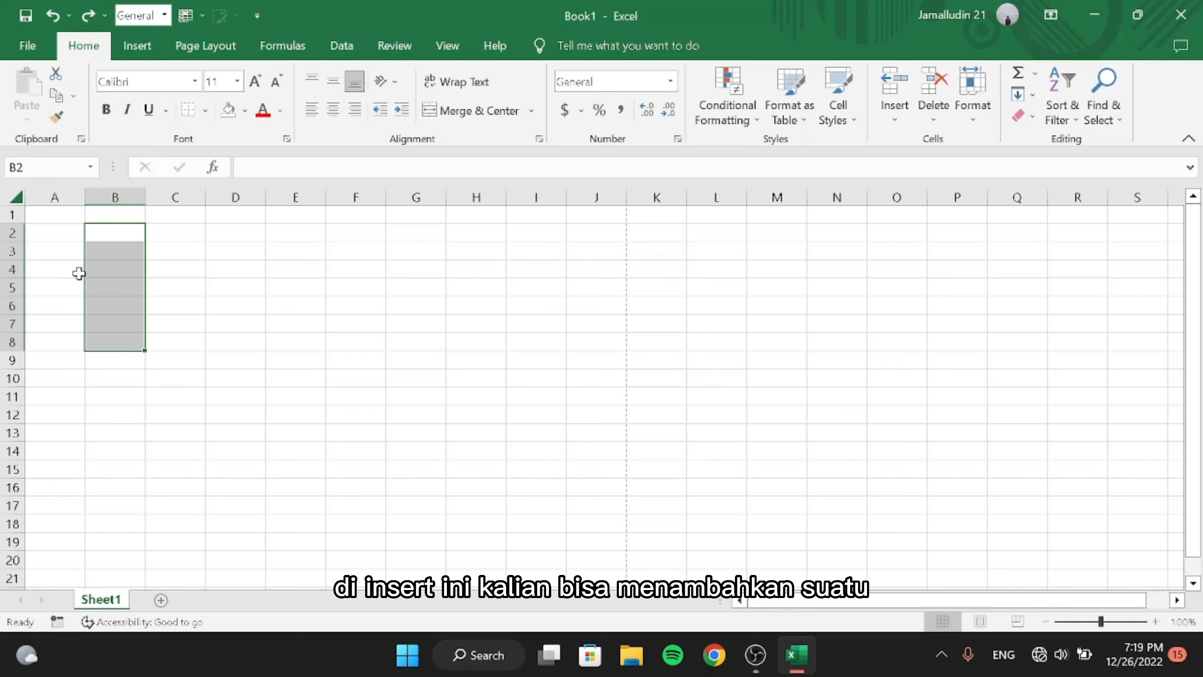
{"action": "left_click_drag", "start_coordinate": [71, 234], "coordinate": [109, 445]}
{"action": "left_click", "coordinate": [107, 362]}
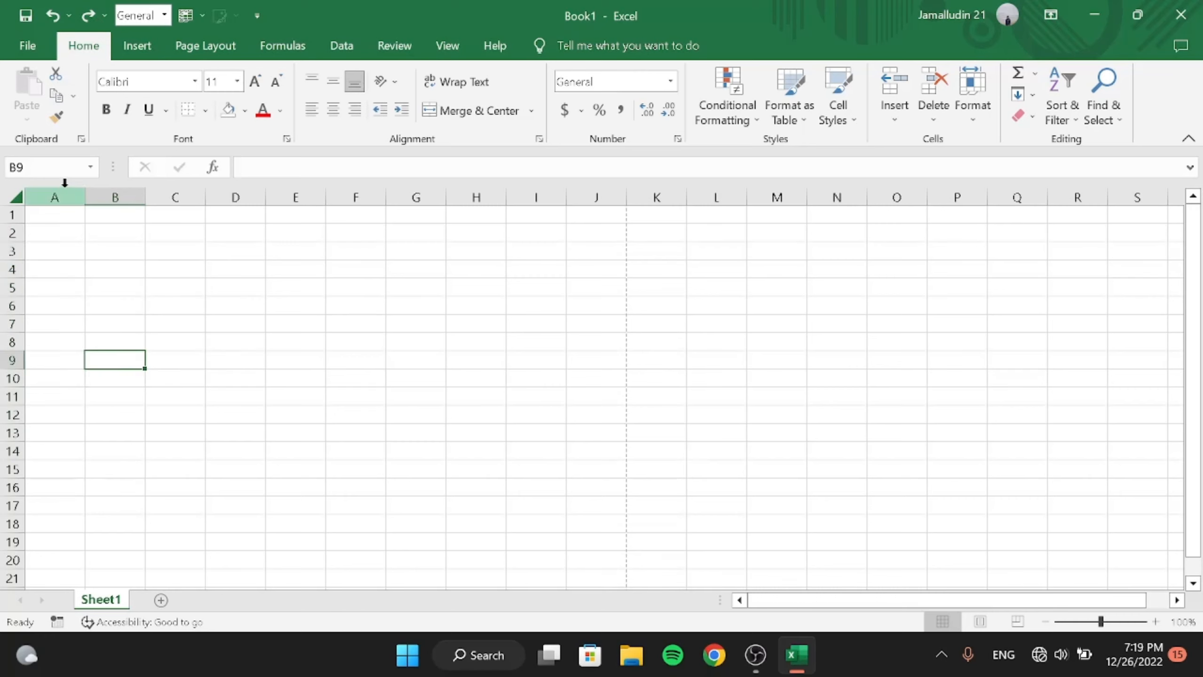
{"action": "left_click_drag", "start_coordinate": [62, 244], "coordinate": [56, 278]}
Enter the text EE in cell A3
{"action": "left_click", "coordinate": [60, 250]}
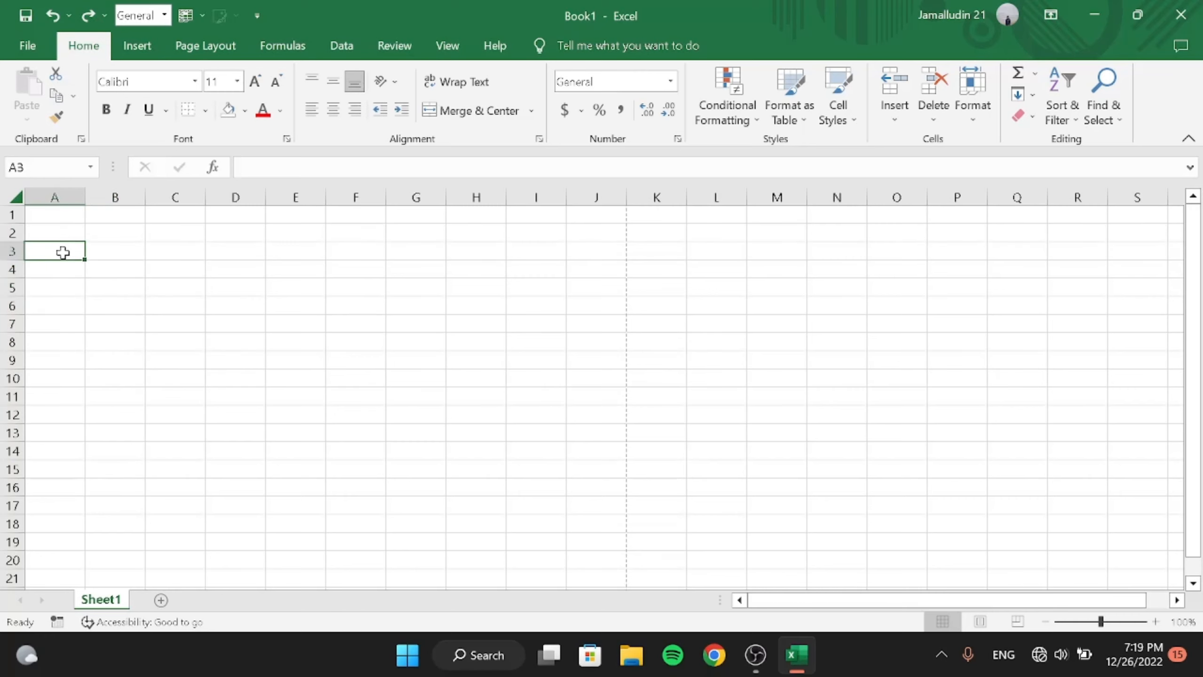
{"action": "type", "text": "EE"}
{"action": "left_click", "coordinate": [52, 232]}
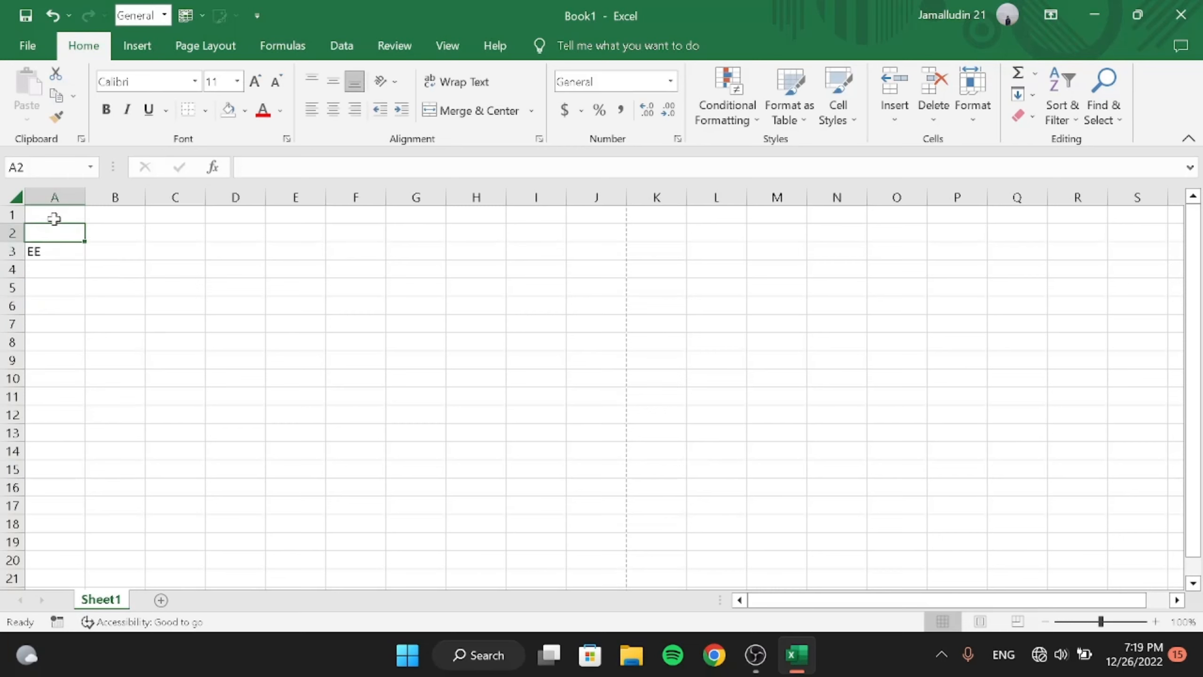
{"action": "left_click", "coordinate": [90, 267]}
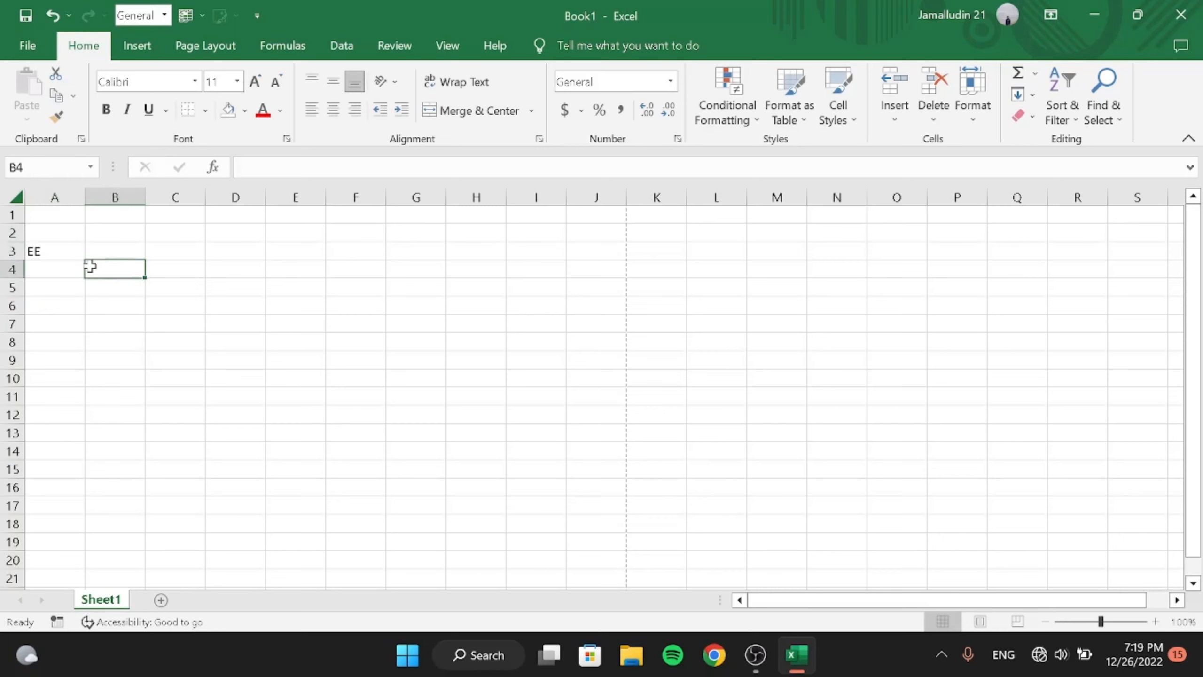
Insert a new sheet column before column A and highlight its cells from A2 to A20
{"action": "left_click", "coordinate": [70, 251]}
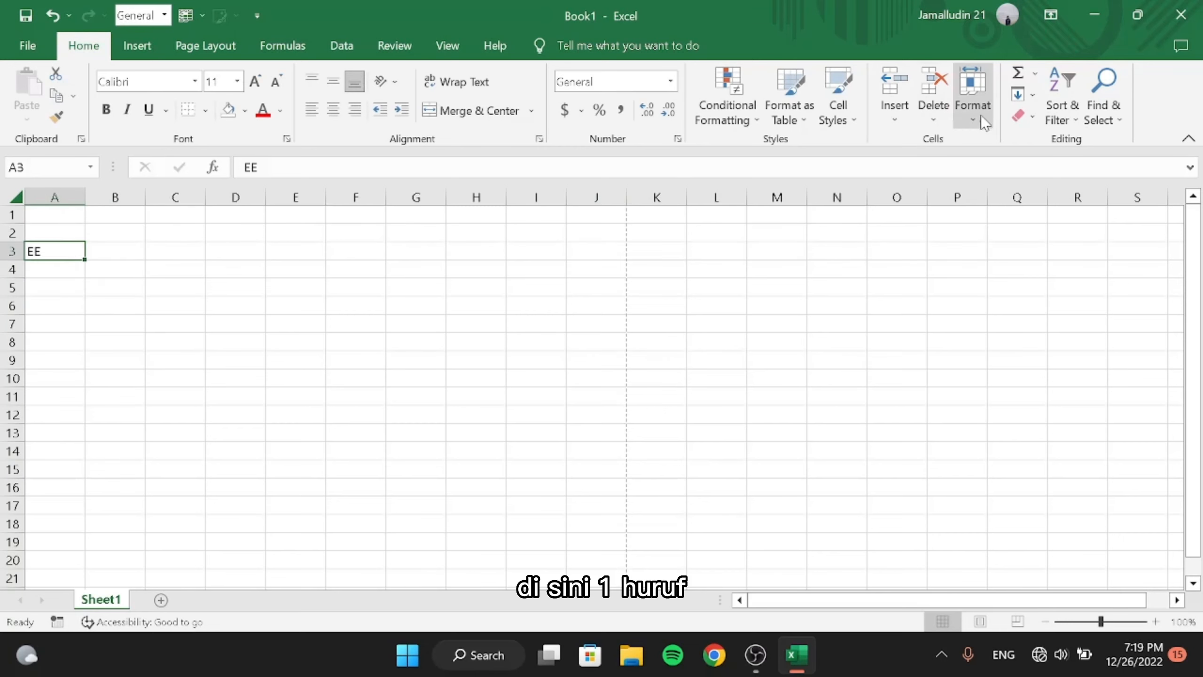
{"action": "left_click", "coordinate": [877, 117]}
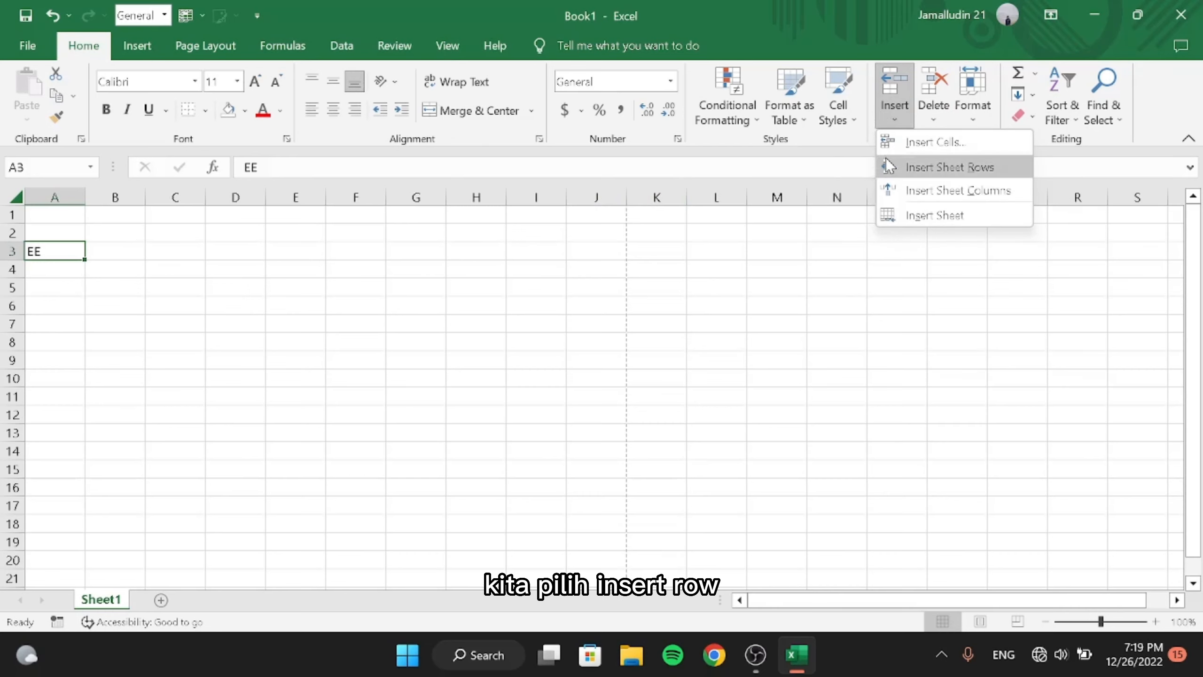
{"action": "left_click", "coordinate": [939, 187]}
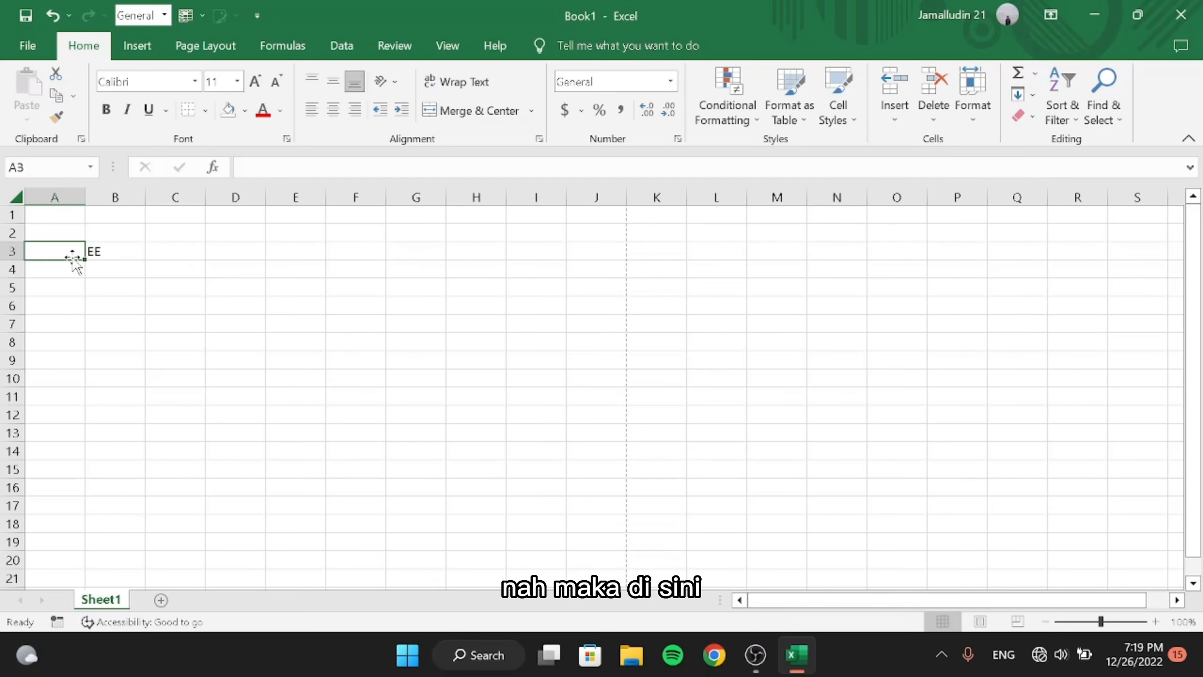
{"action": "left_click_drag", "start_coordinate": [68, 233], "coordinate": [45, 574]}
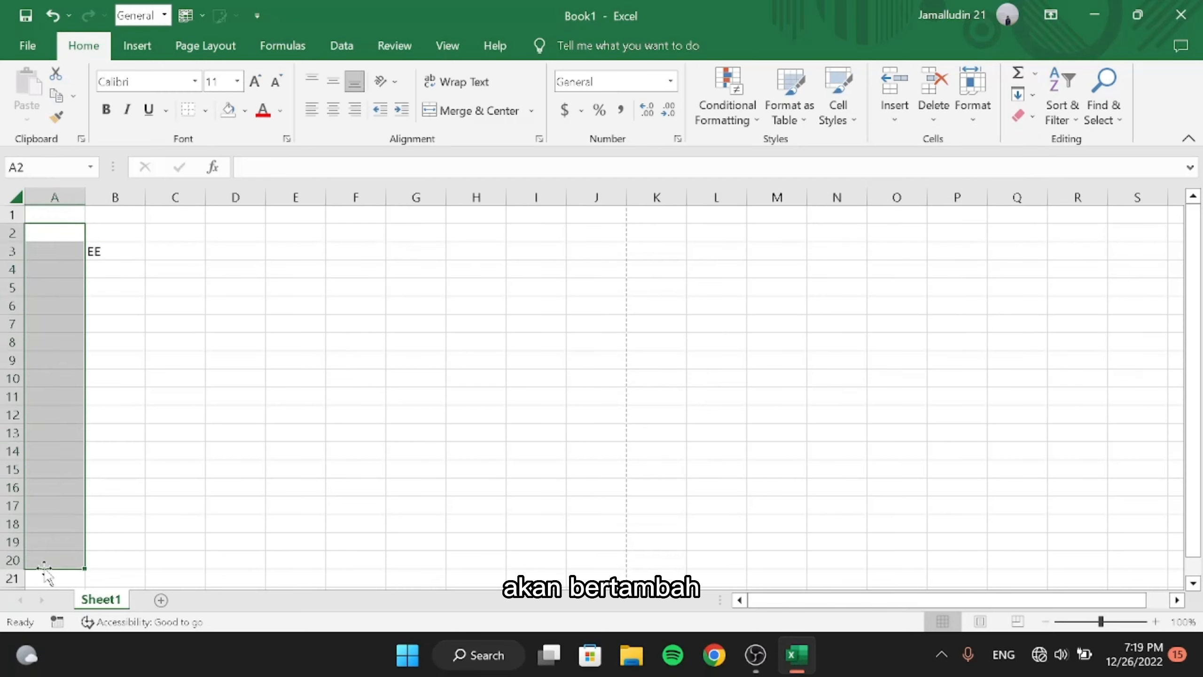
{"action": "left_click", "coordinate": [153, 270]}
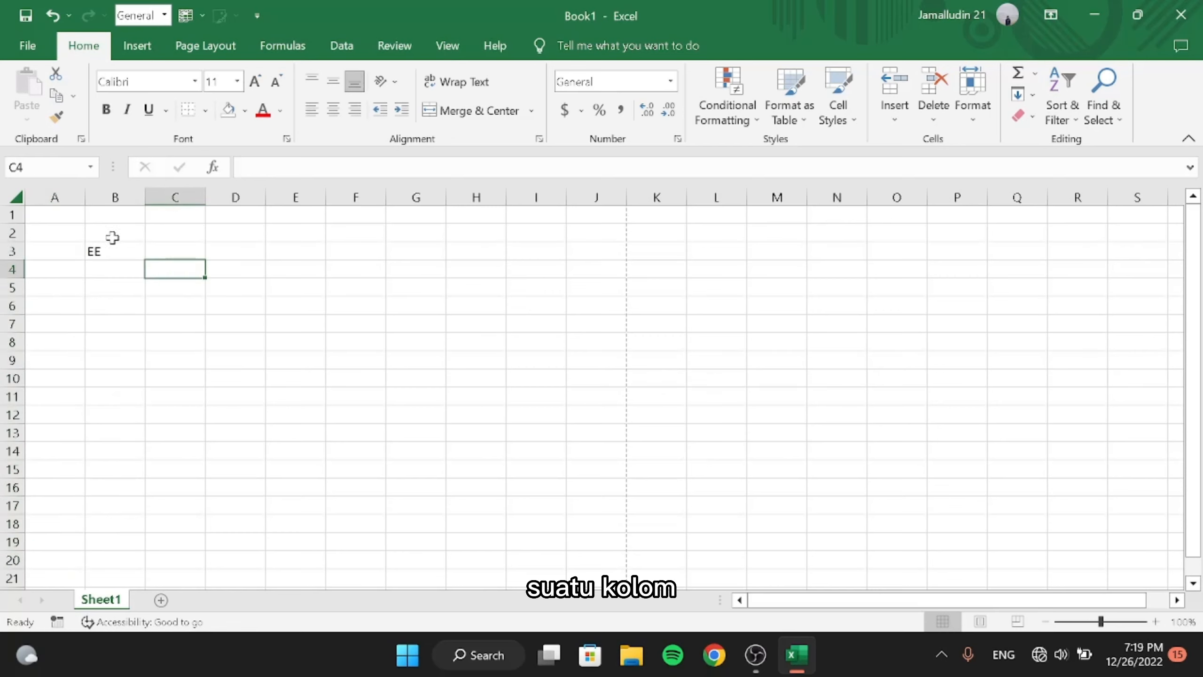
Delete the text EE from cell B3
{"action": "left_click", "coordinate": [117, 252]}
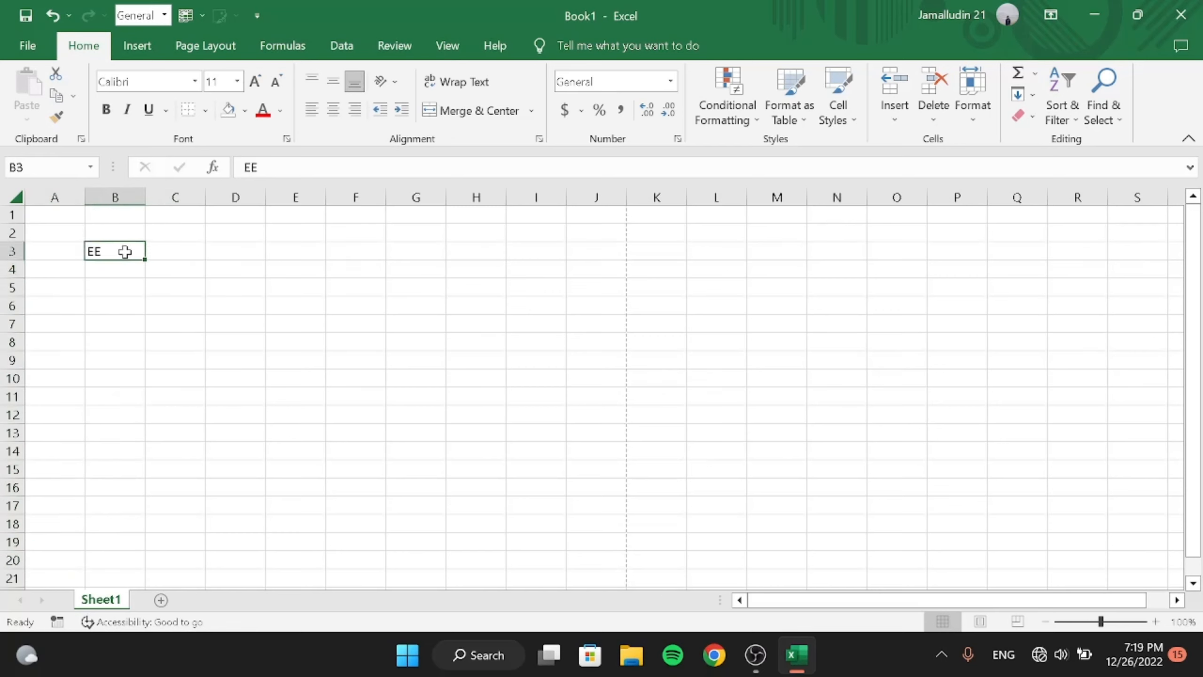
{"action": "key", "text": "BackSpace"}
{"action": "key", "text": "Return"}
Insert a new sheet row at cell A3 and another at cell A1
{"action": "left_click", "coordinate": [66, 253]}
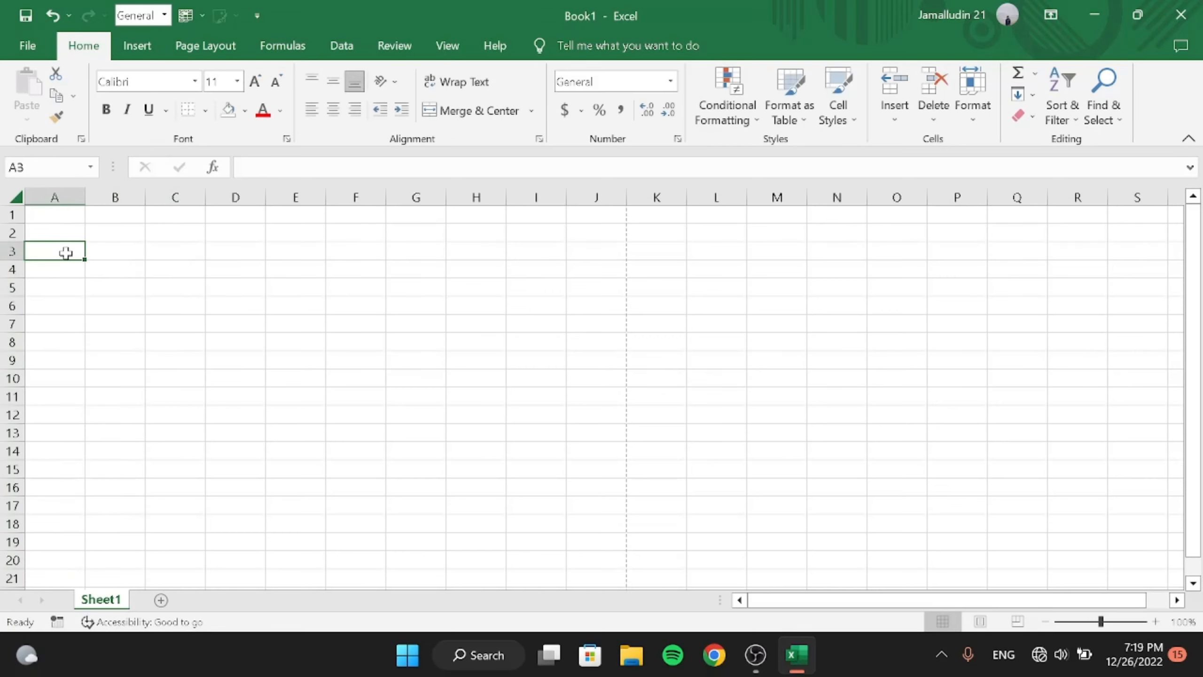
{"action": "left_click", "coordinate": [896, 118]}
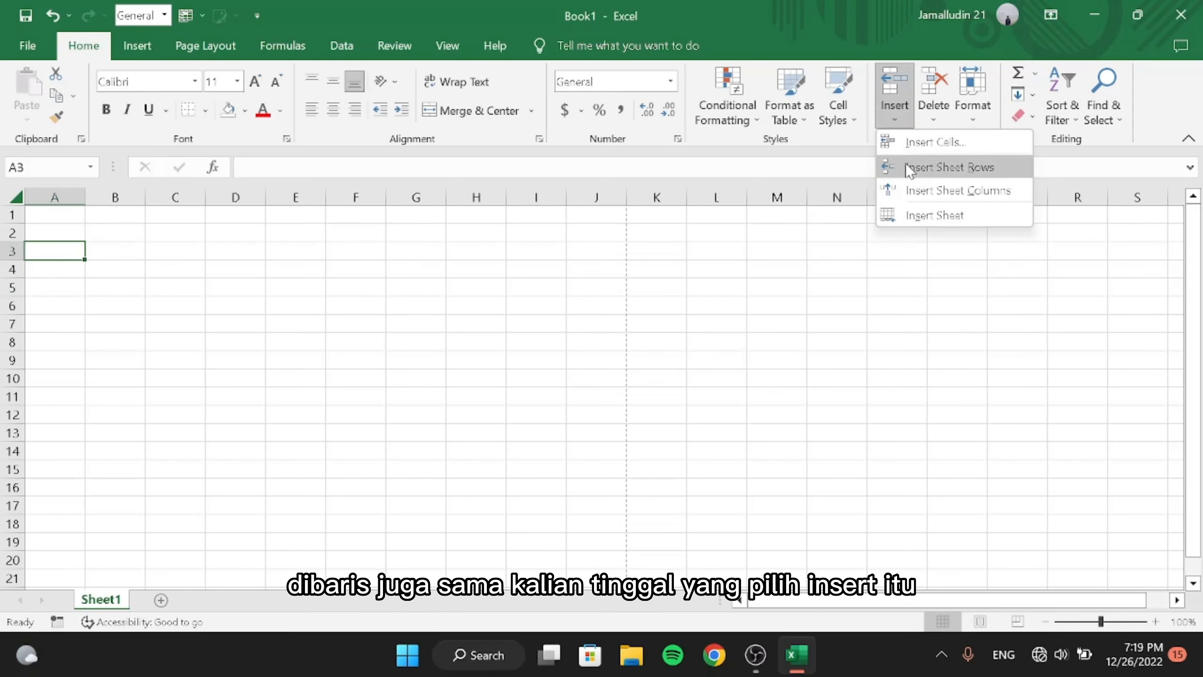
{"action": "left_click", "coordinate": [906, 164]}
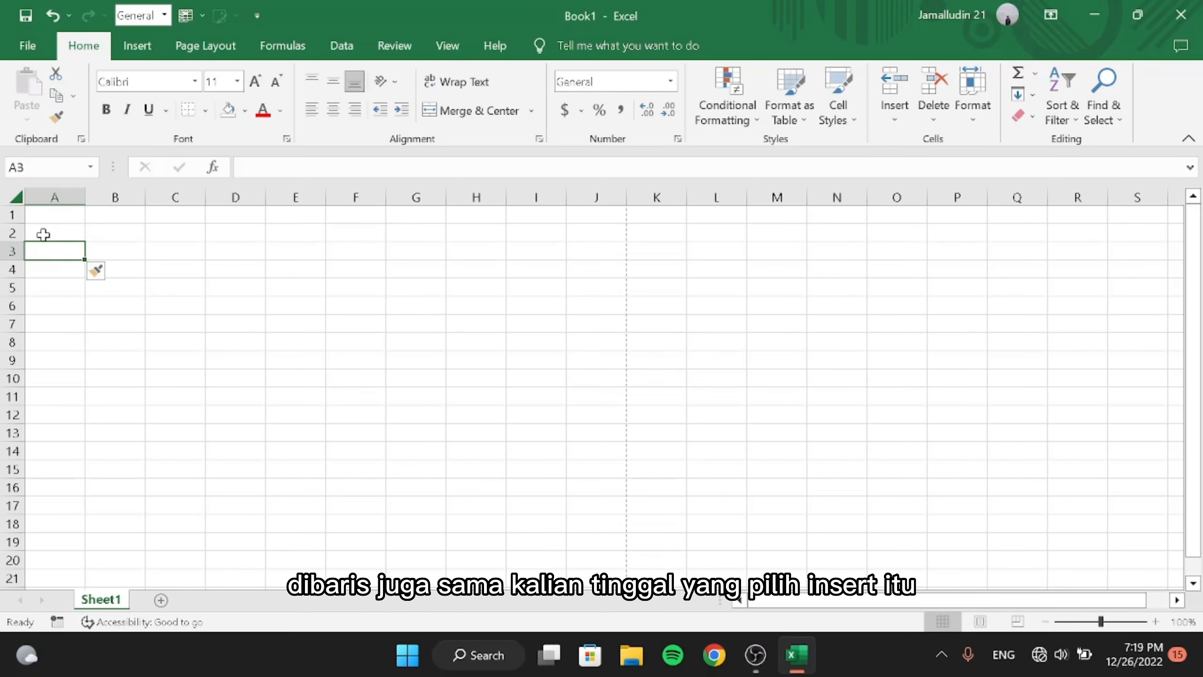
{"action": "left_click", "coordinate": [52, 216]}
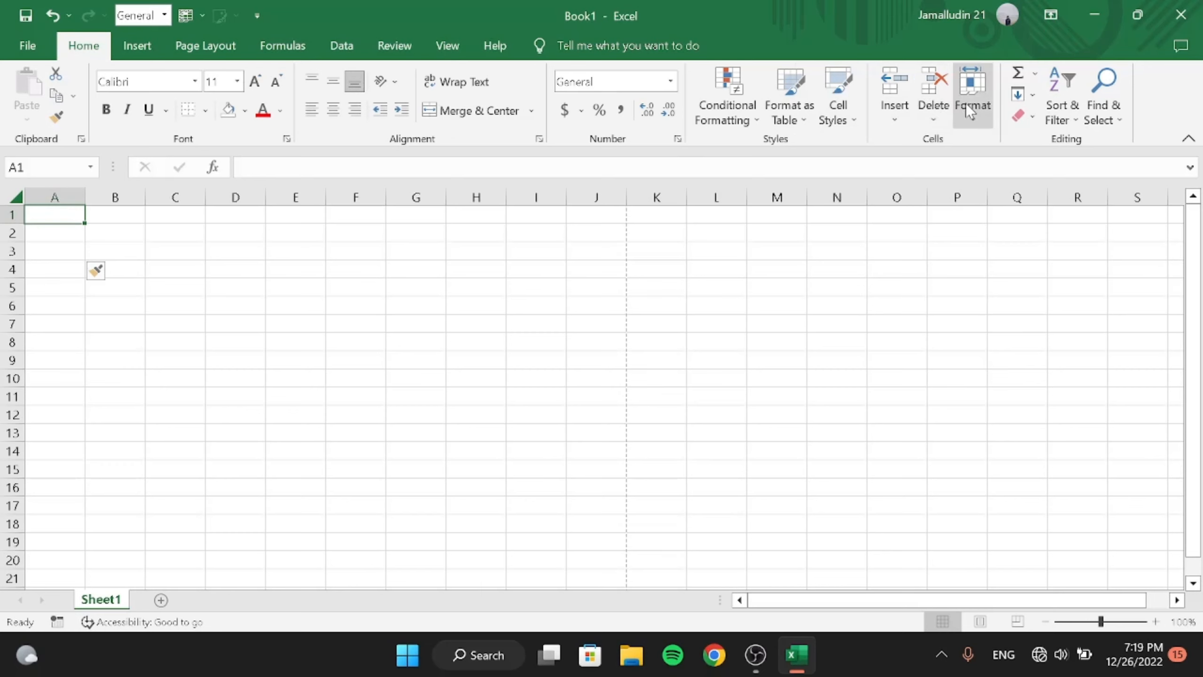
{"action": "left_click", "coordinate": [899, 112]}
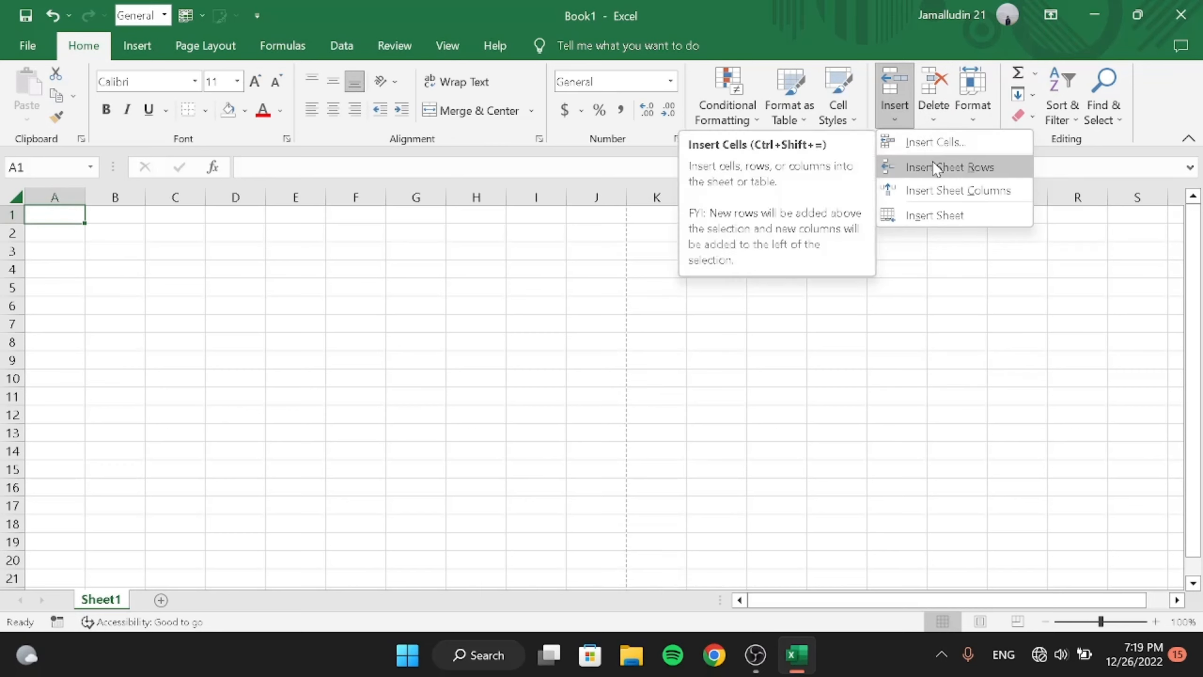
{"action": "left_click", "coordinate": [935, 166]}
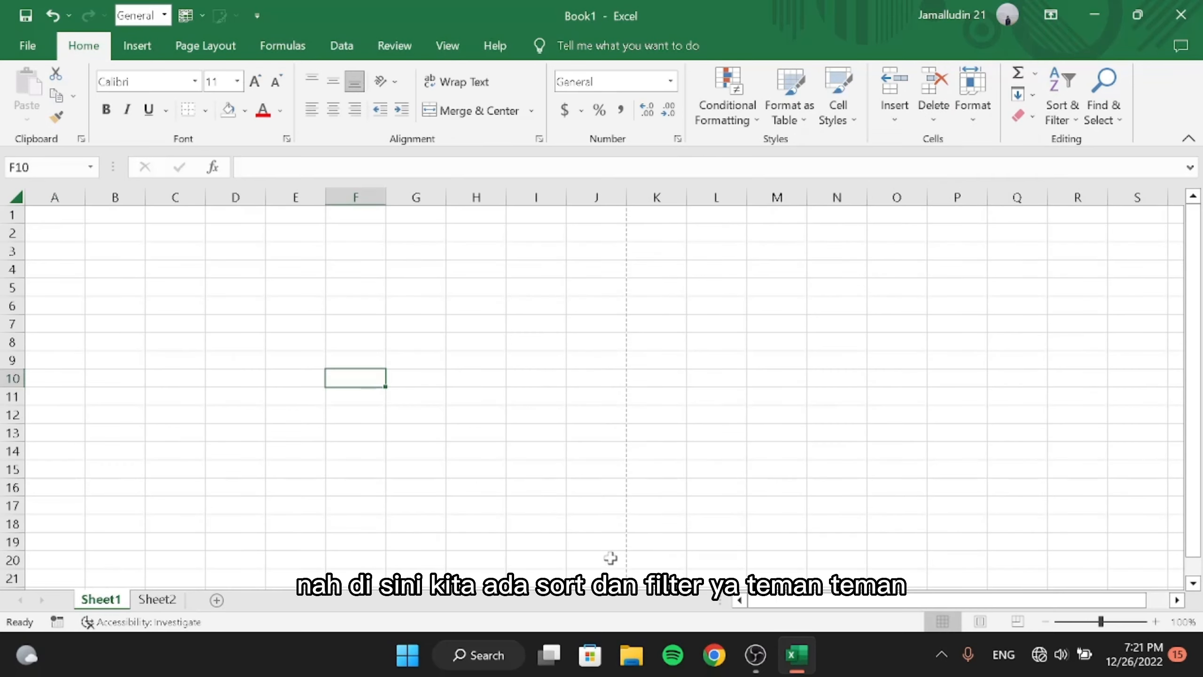
Switch to Sheet2 and select the names in cells C4:C12 of the grades table
{"action": "left_click", "coordinate": [634, 559]}
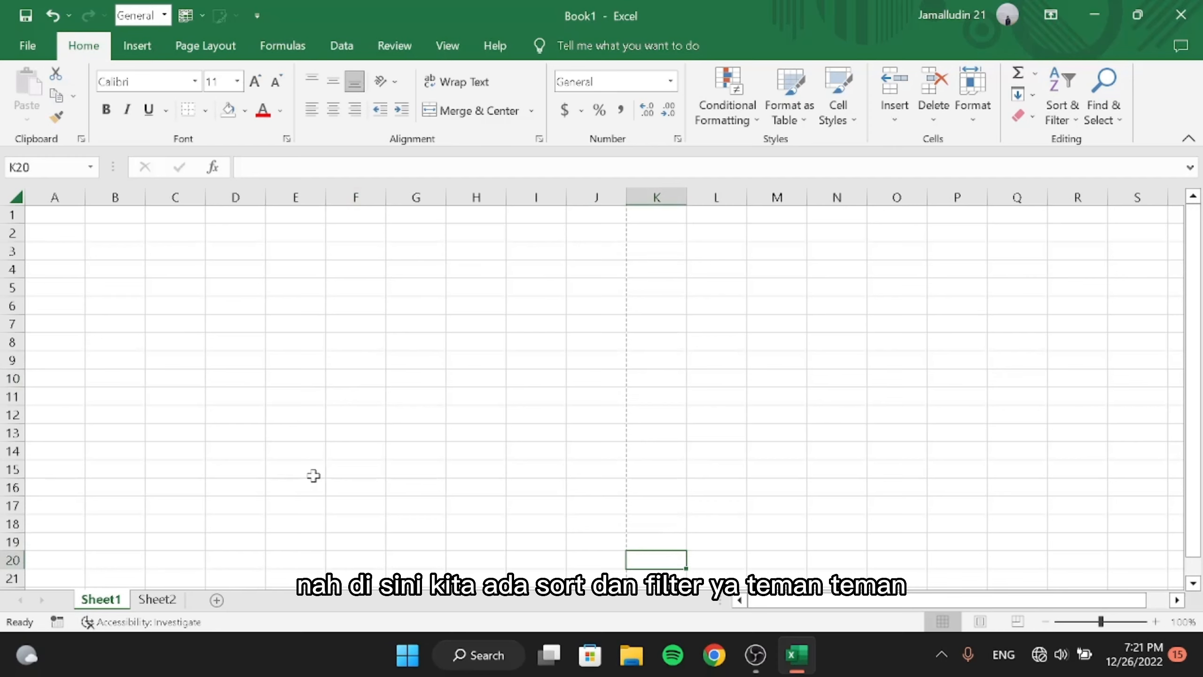
{"action": "left_click", "coordinate": [317, 414]}
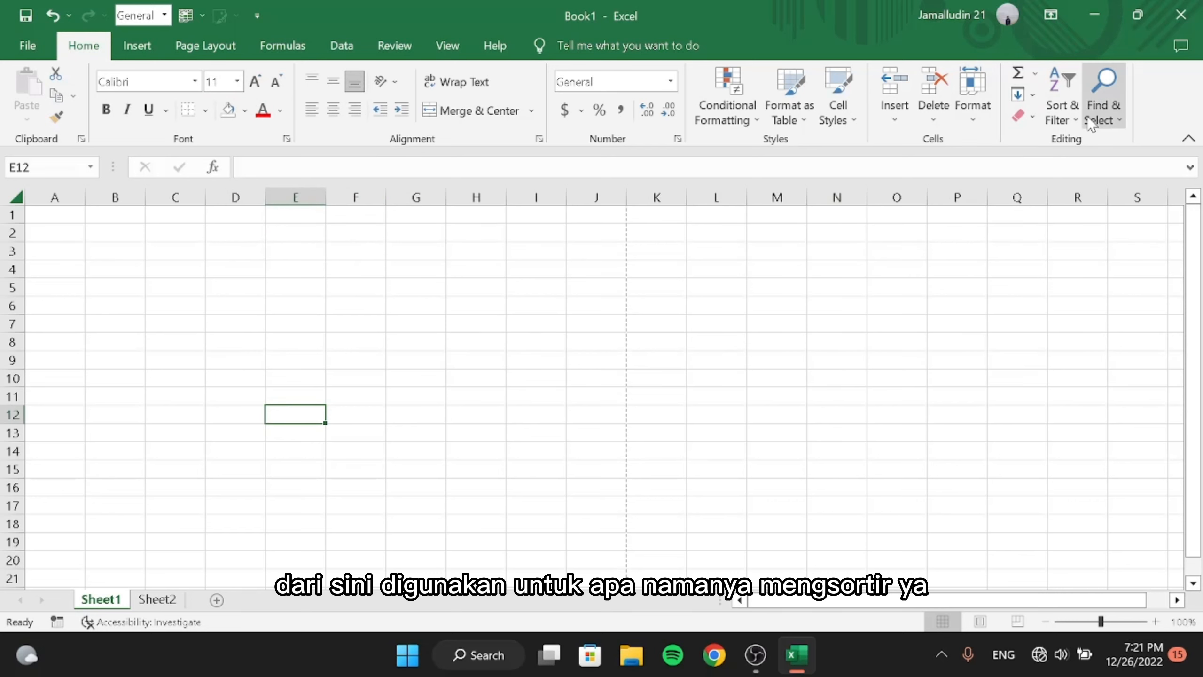
{"action": "left_click", "coordinate": [159, 599]}
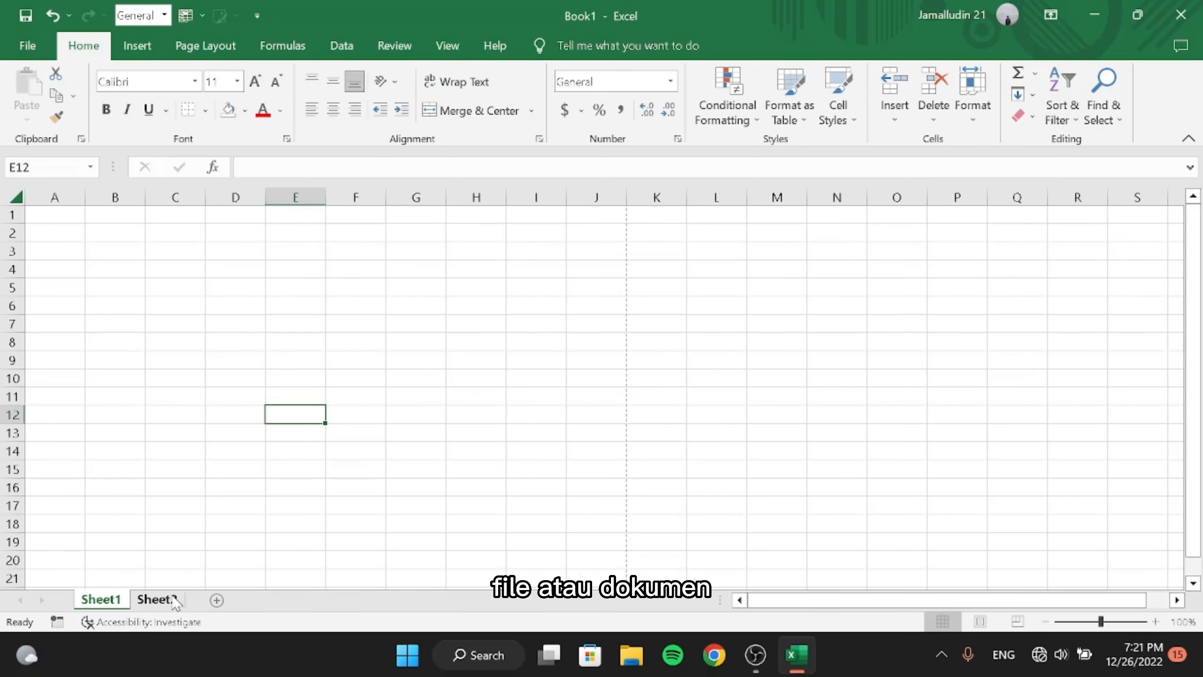
{"action": "left_click_drag", "start_coordinate": [148, 271], "coordinate": [185, 415]}
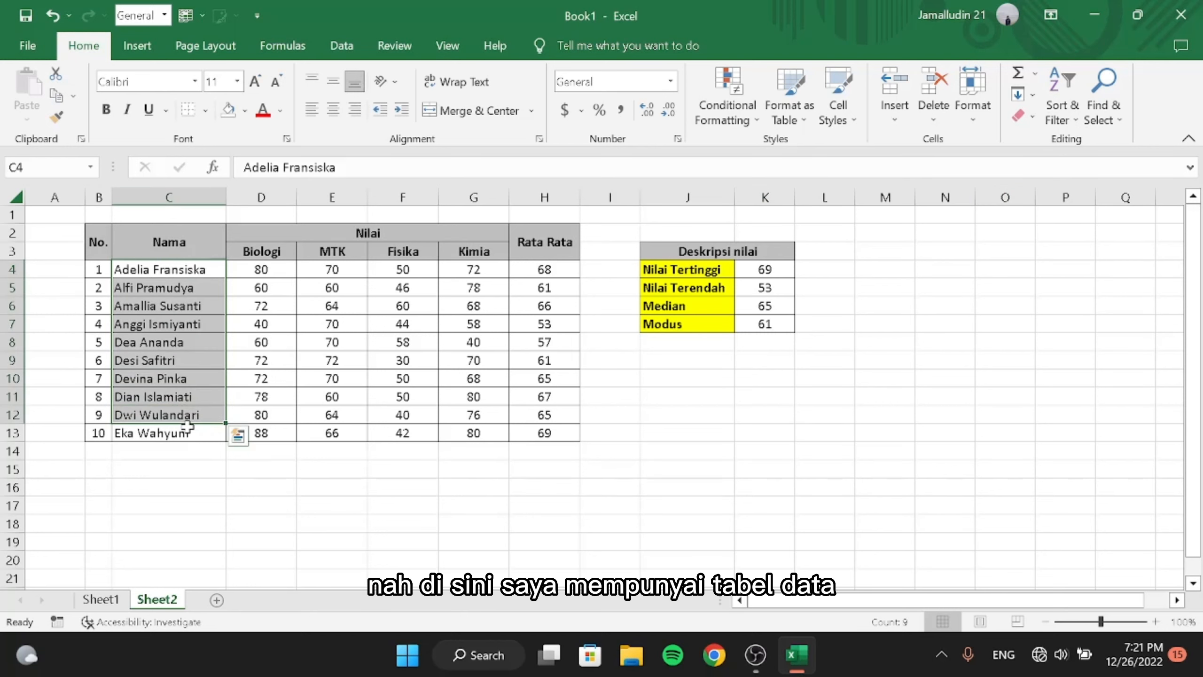
Sort the names in C4:C13 from Z to A, continuing with the current selection only
{"action": "left_click", "coordinate": [207, 470]}
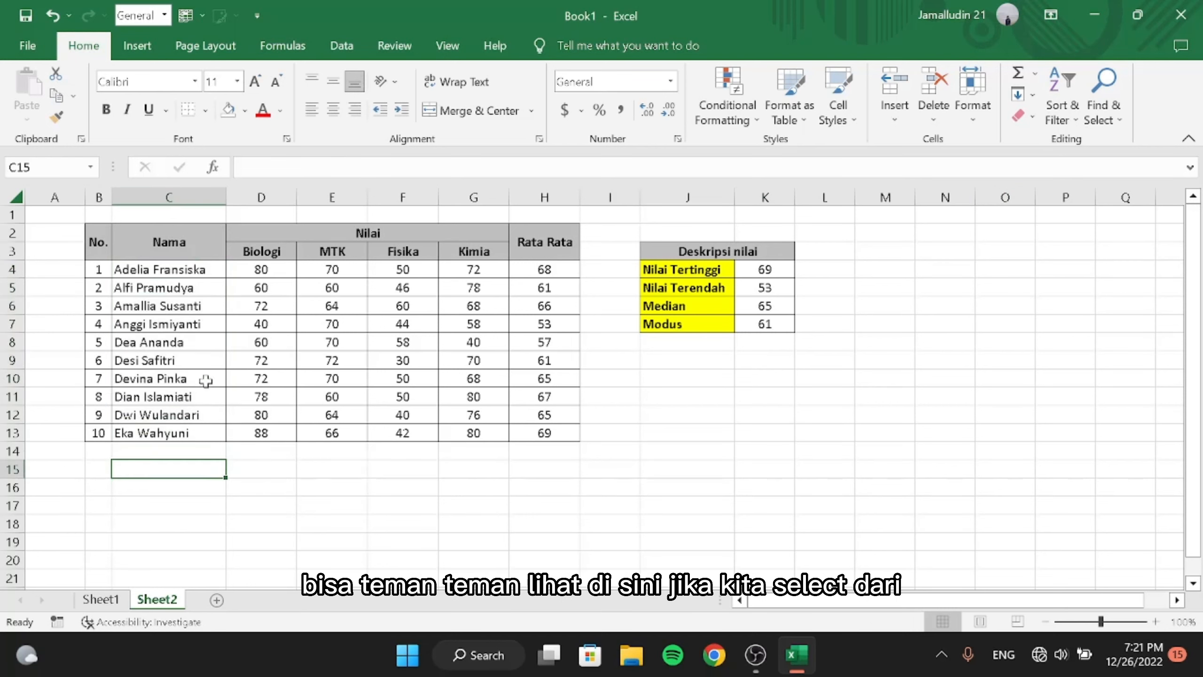
{"action": "left_click_drag", "start_coordinate": [194, 271], "coordinate": [199, 433]}
{"action": "left_click", "coordinate": [1061, 112]}
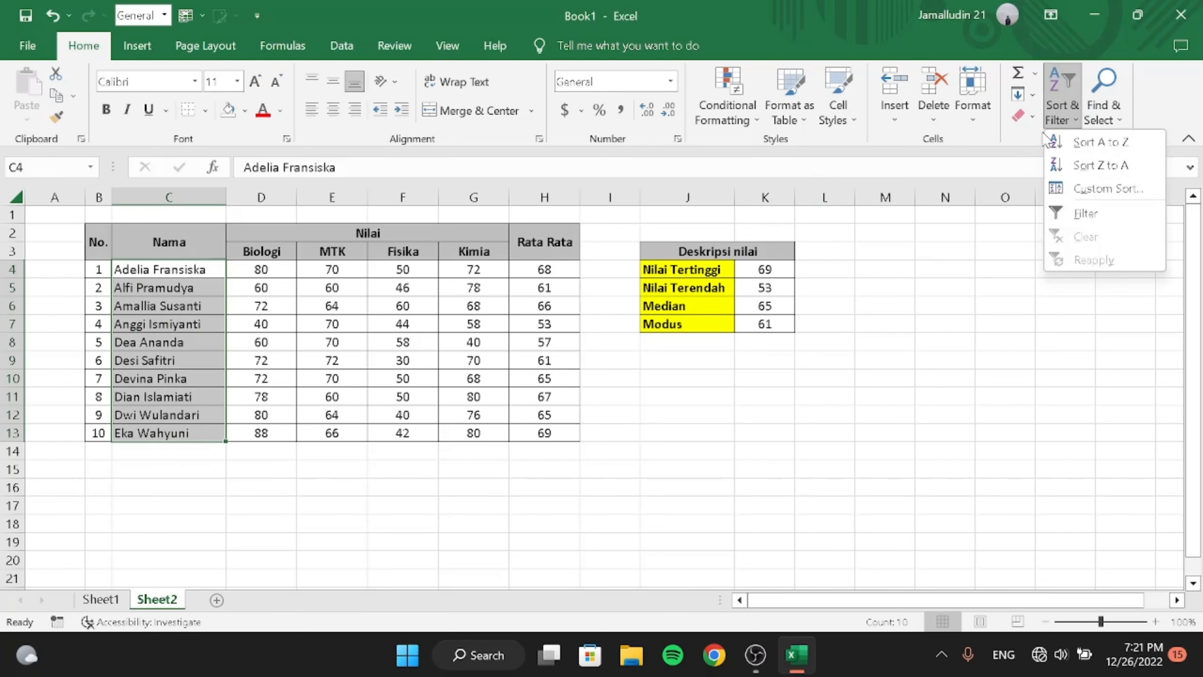
{"action": "left_click", "coordinate": [1099, 165]}
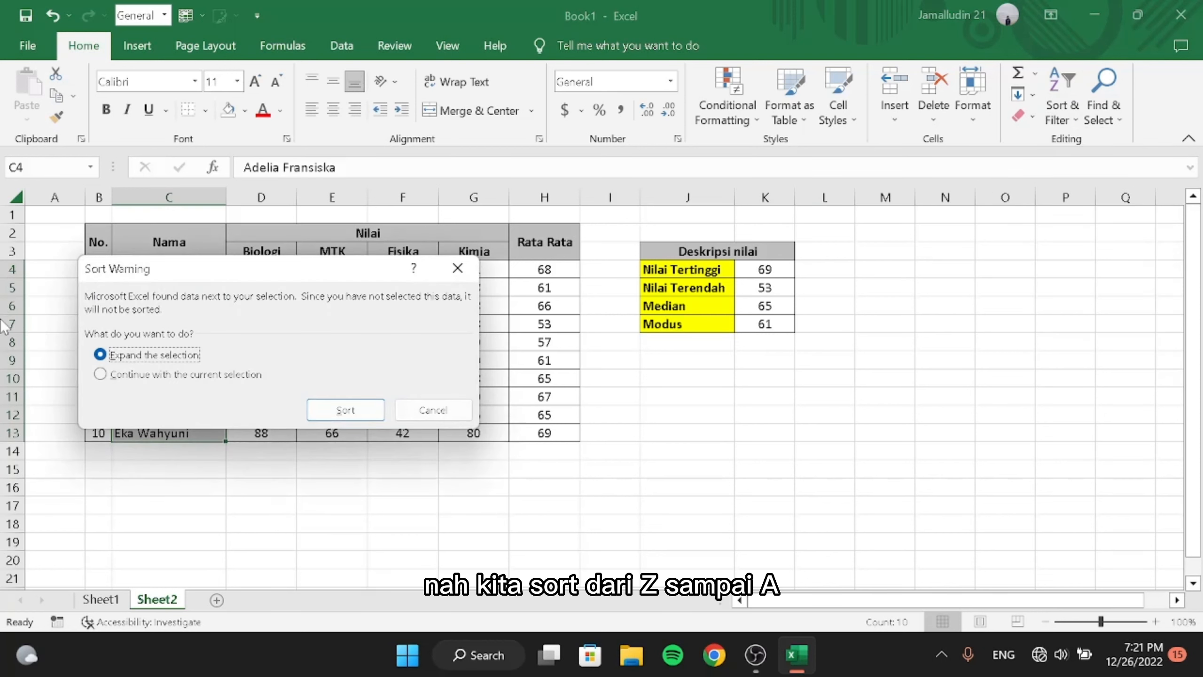
{"action": "left_click", "coordinate": [128, 376]}
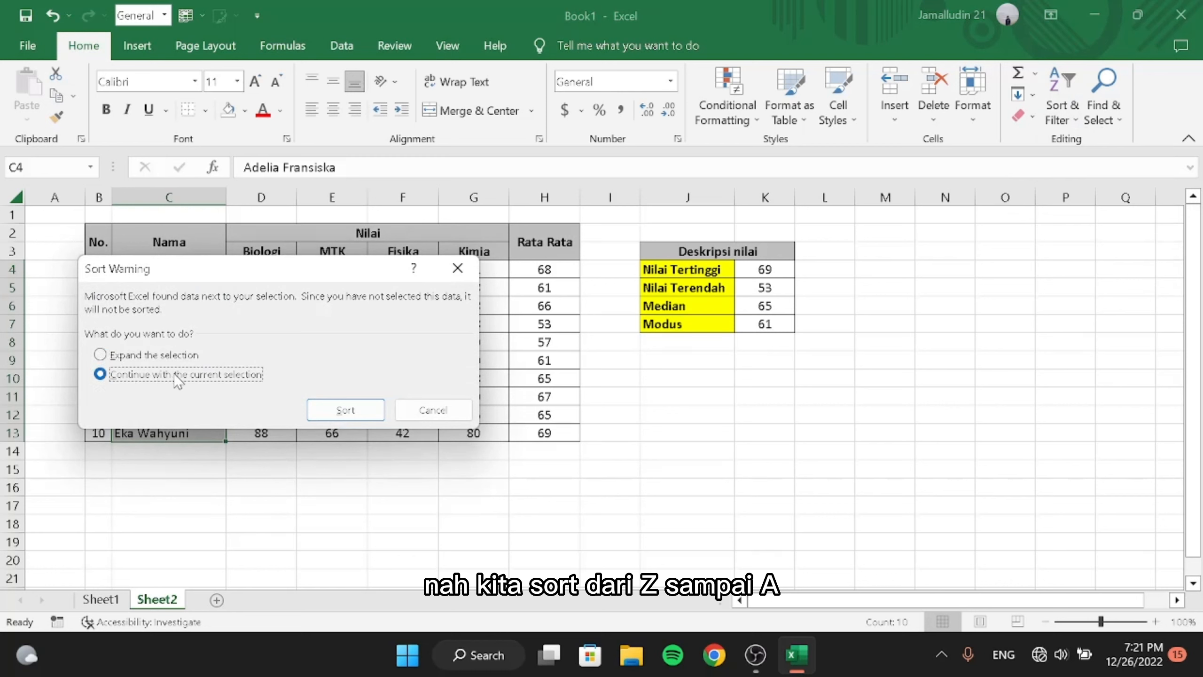
{"action": "left_click", "coordinate": [346, 409]}
{"action": "left_click", "coordinate": [169, 277]}
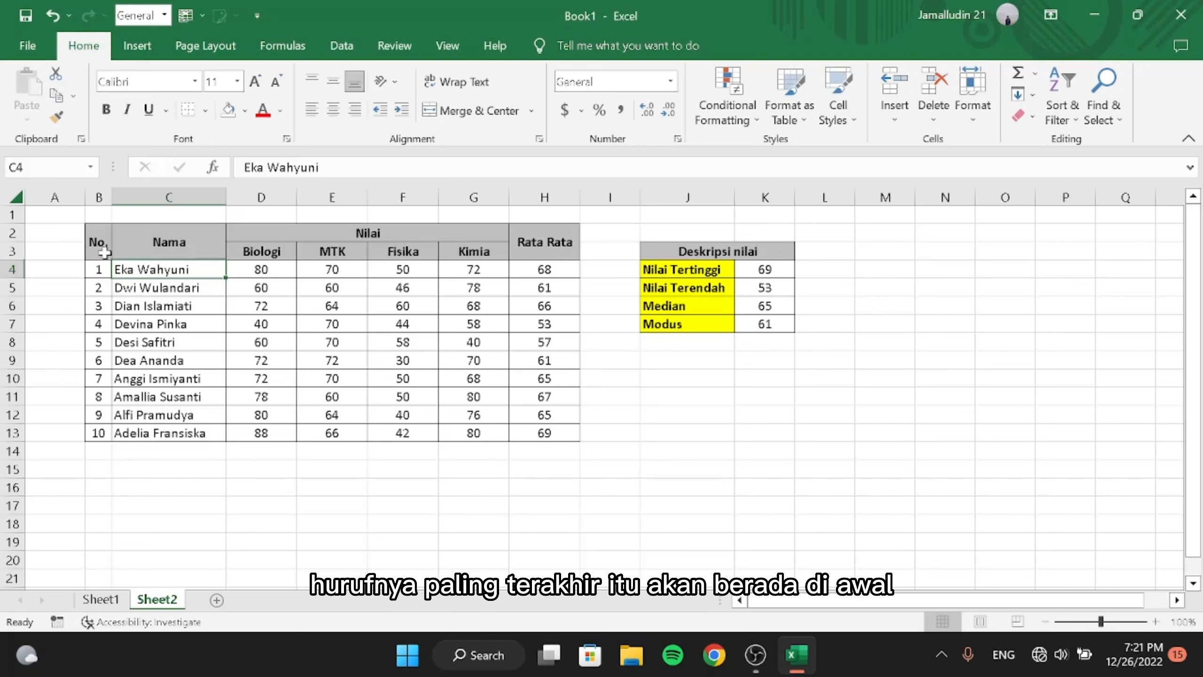
Sort the names in C4:C13 from A to Z, without expanding the selection to the neighbouring columns
{"action": "left_click_drag", "start_coordinate": [161, 267], "coordinate": [218, 434]}
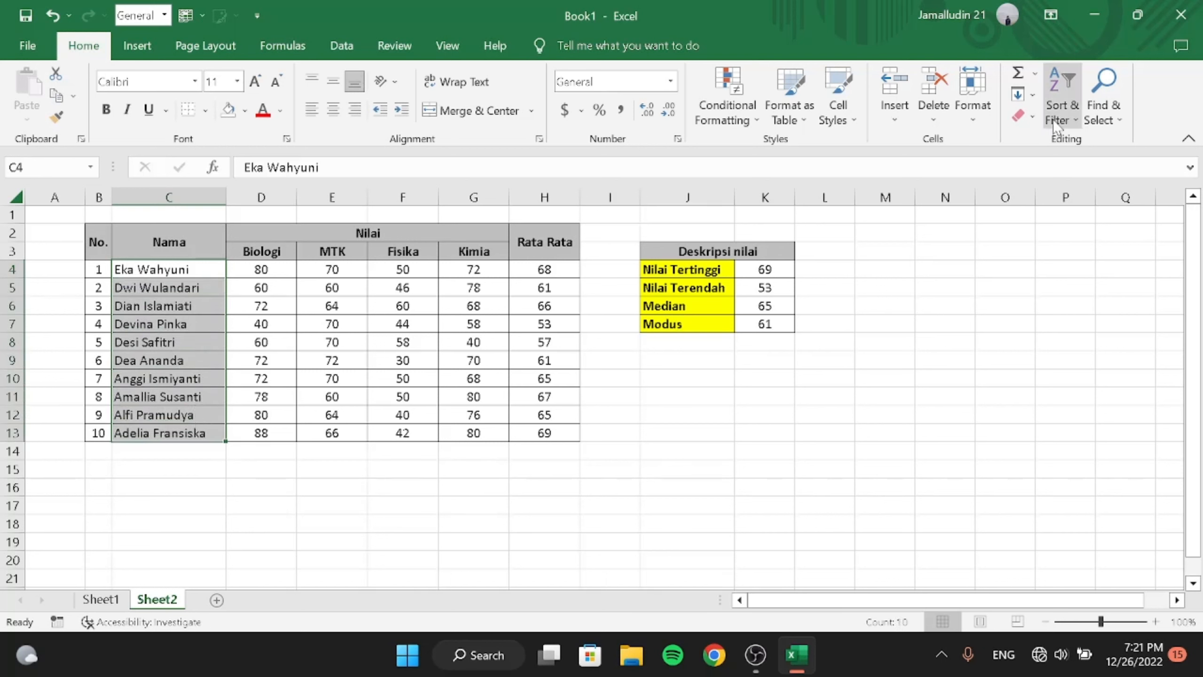
{"action": "left_click", "coordinate": [1062, 104]}
{"action": "left_click", "coordinate": [1083, 167]}
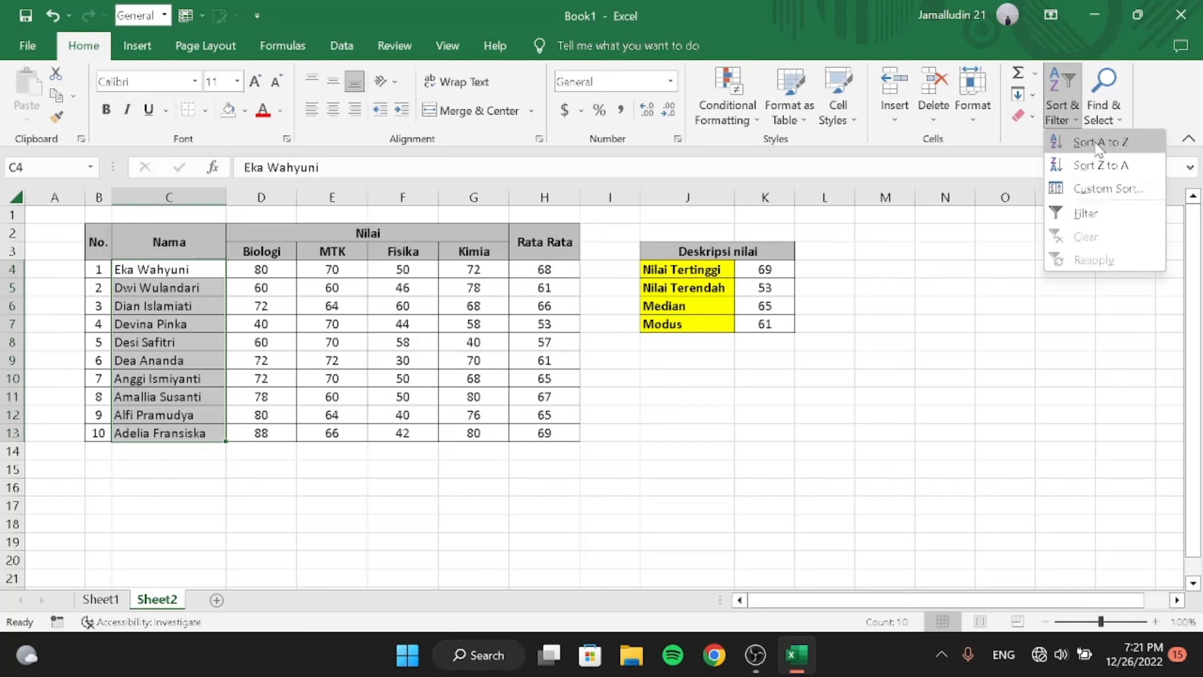
{"action": "left_click", "coordinate": [227, 377]}
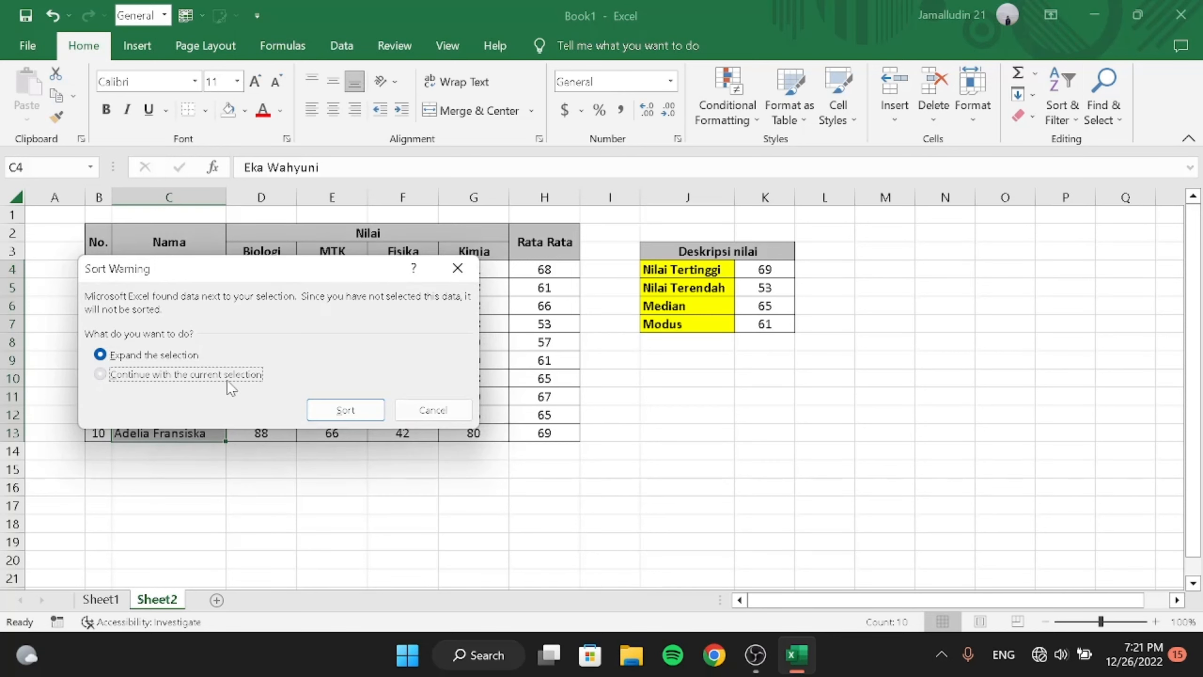
{"action": "left_click", "coordinate": [348, 410]}
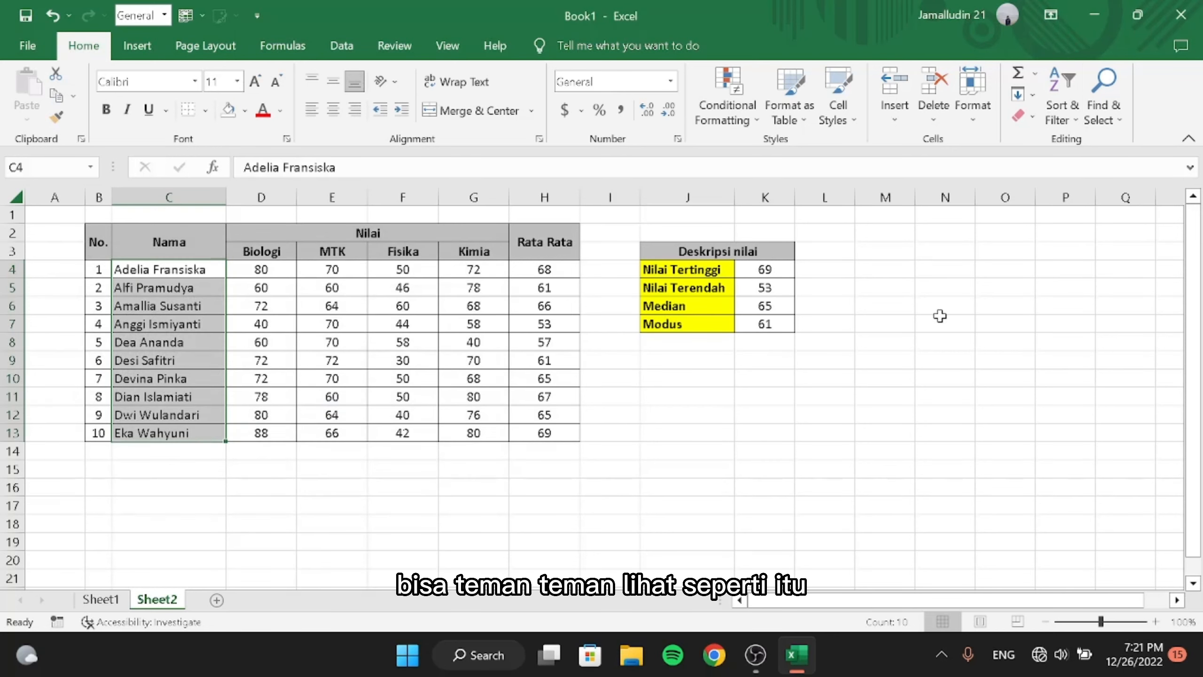
{"action": "left_click", "coordinate": [786, 429]}
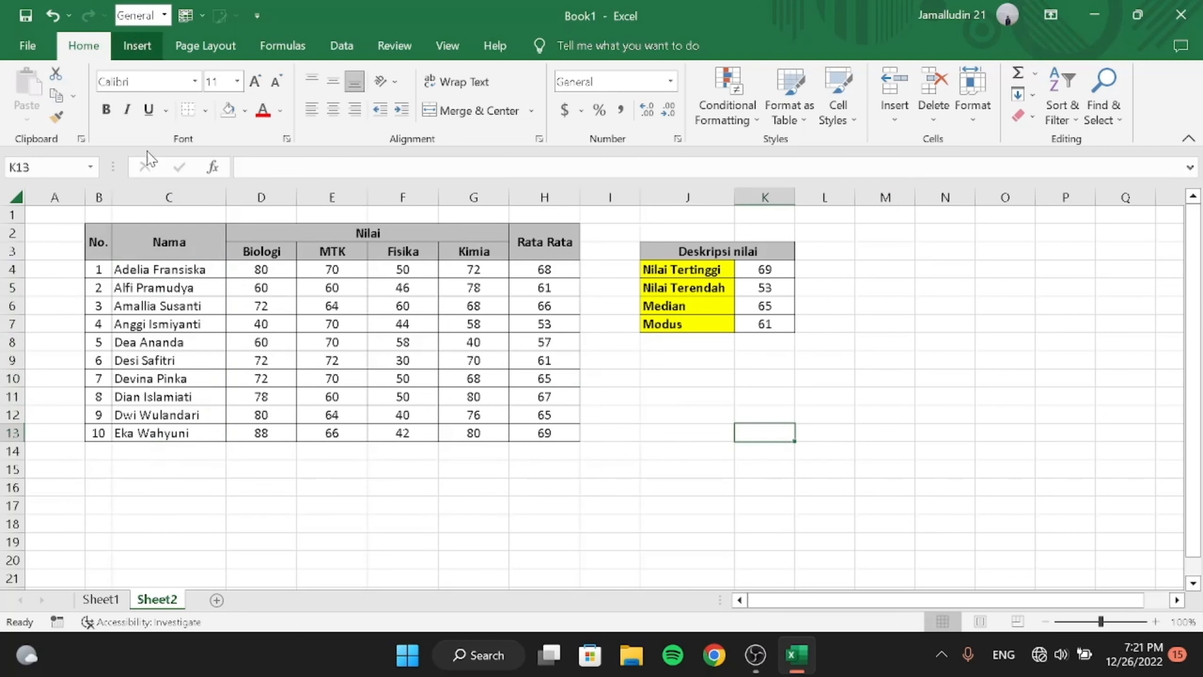
Insert the picture WhatsApp Image 2022-12-22 at 08.54.12 (1).jpeg from the Downloads folder on this device into the sheet
{"action": "left_click", "coordinate": [137, 45]}
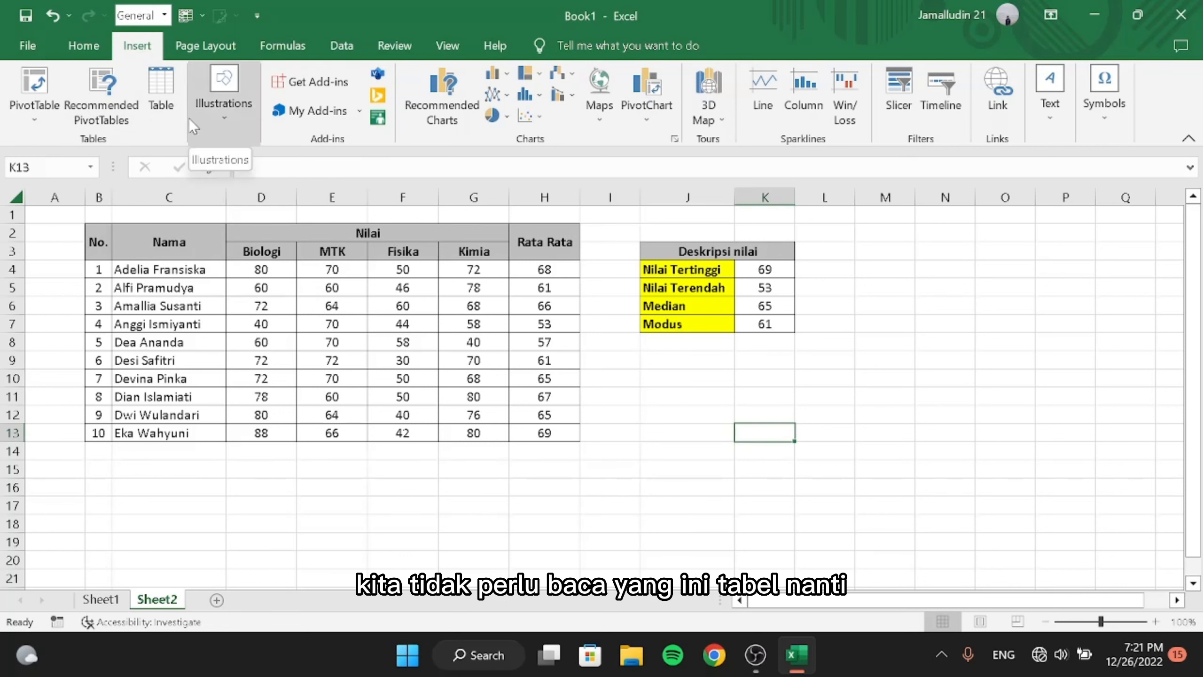
{"action": "left_click", "coordinate": [237, 113]}
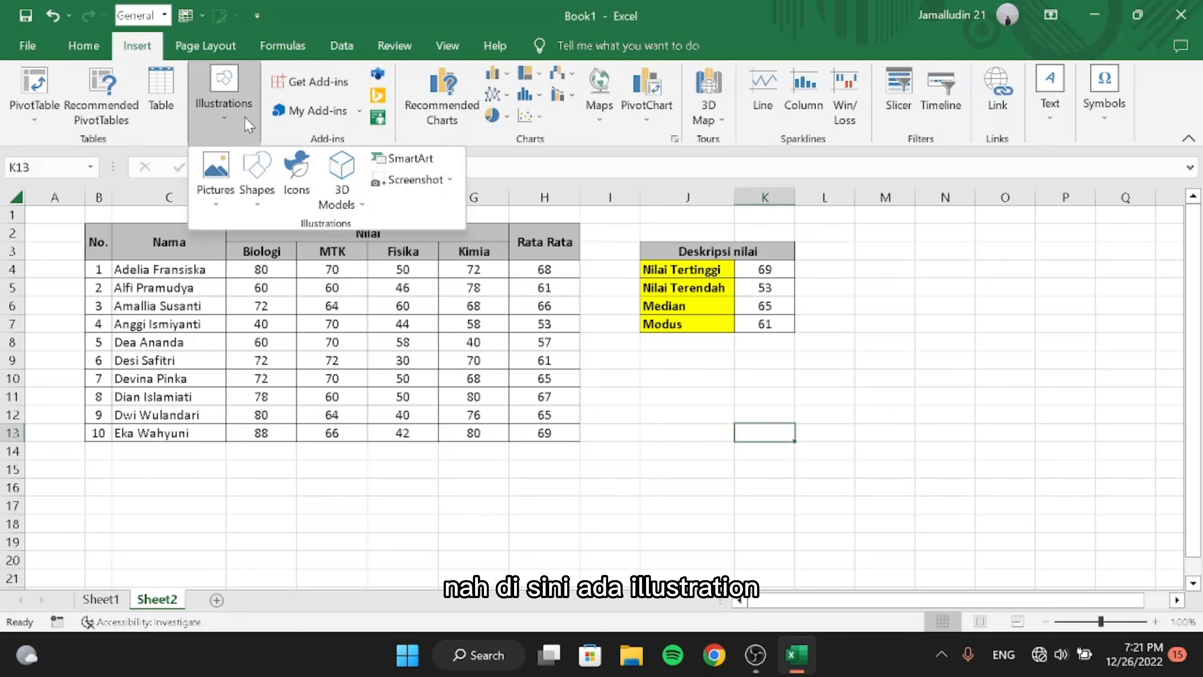
{"action": "left_click", "coordinate": [219, 202]}
{"action": "left_click", "coordinate": [222, 245]}
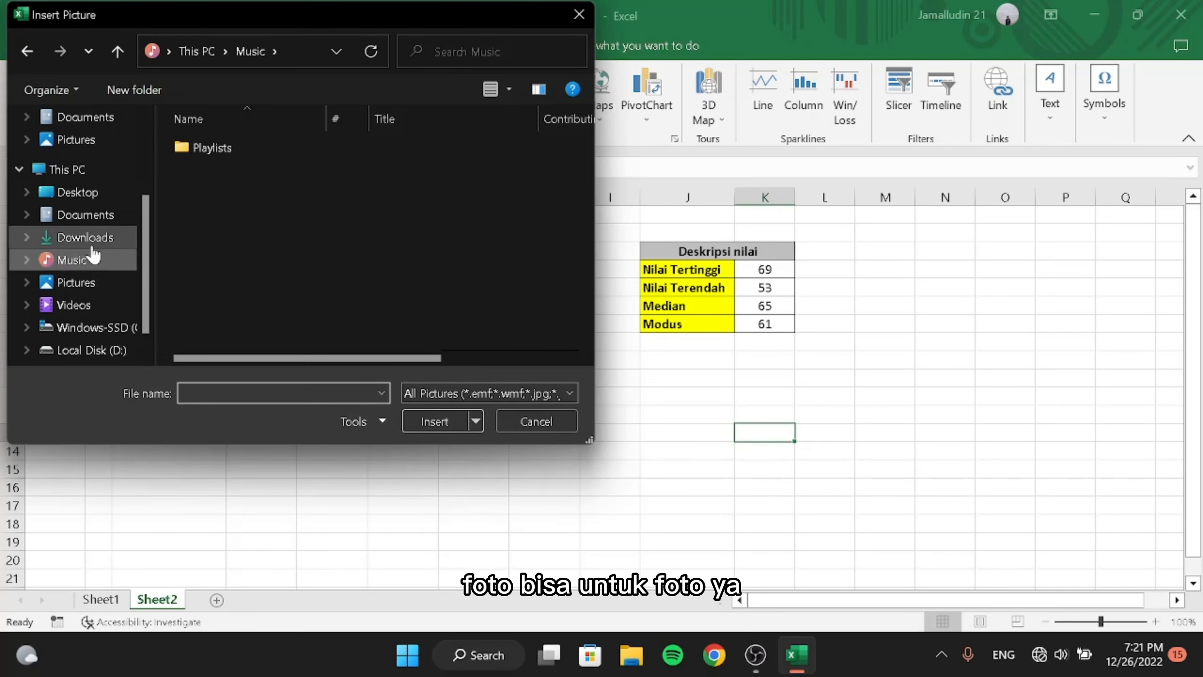
{"action": "left_click", "coordinate": [91, 245]}
{"action": "scroll", "coordinate": [280, 253], "scroll_direction": "down", "scroll_amount": 3}
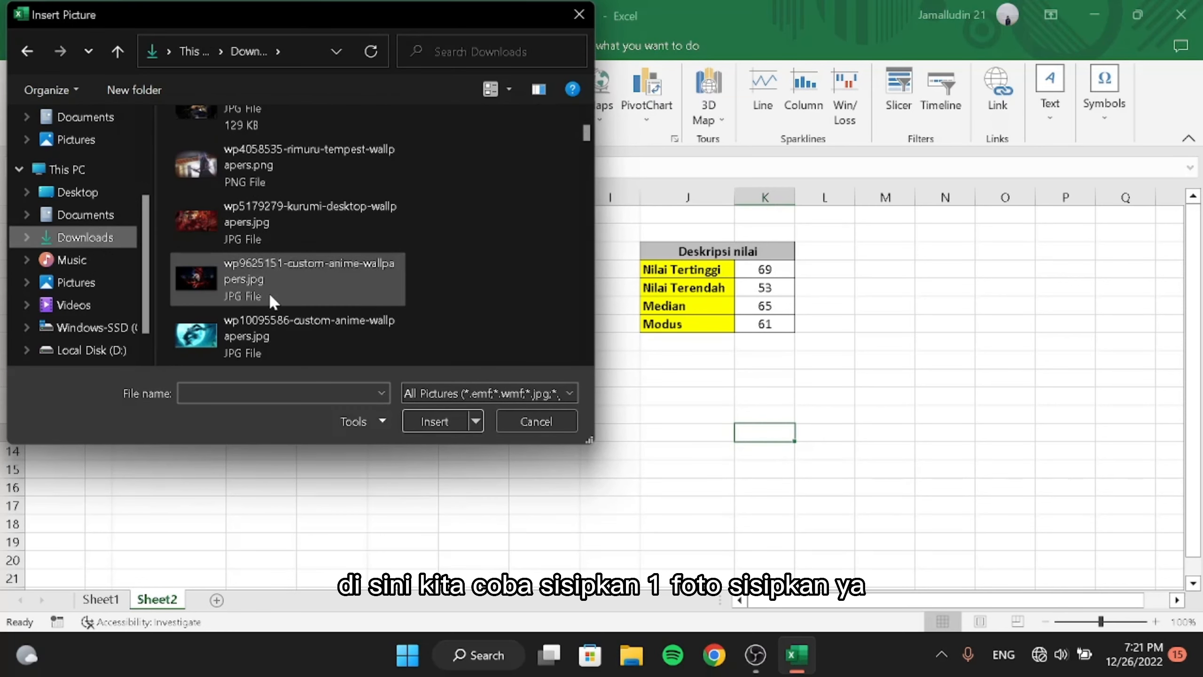
{"action": "scroll", "coordinate": [267, 293], "scroll_direction": "down", "scroll_amount": 3}
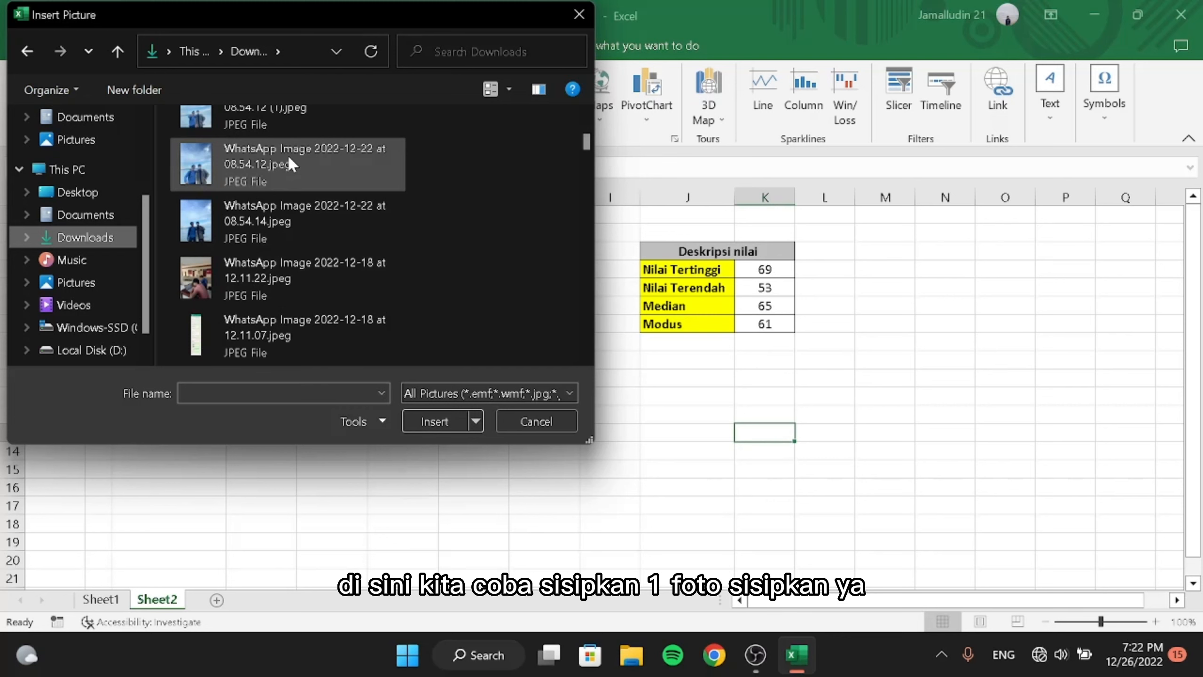
{"action": "scroll", "coordinate": [293, 123], "scroll_direction": "up", "scroll_amount": 2}
{"action": "left_click", "coordinate": [294, 211]}
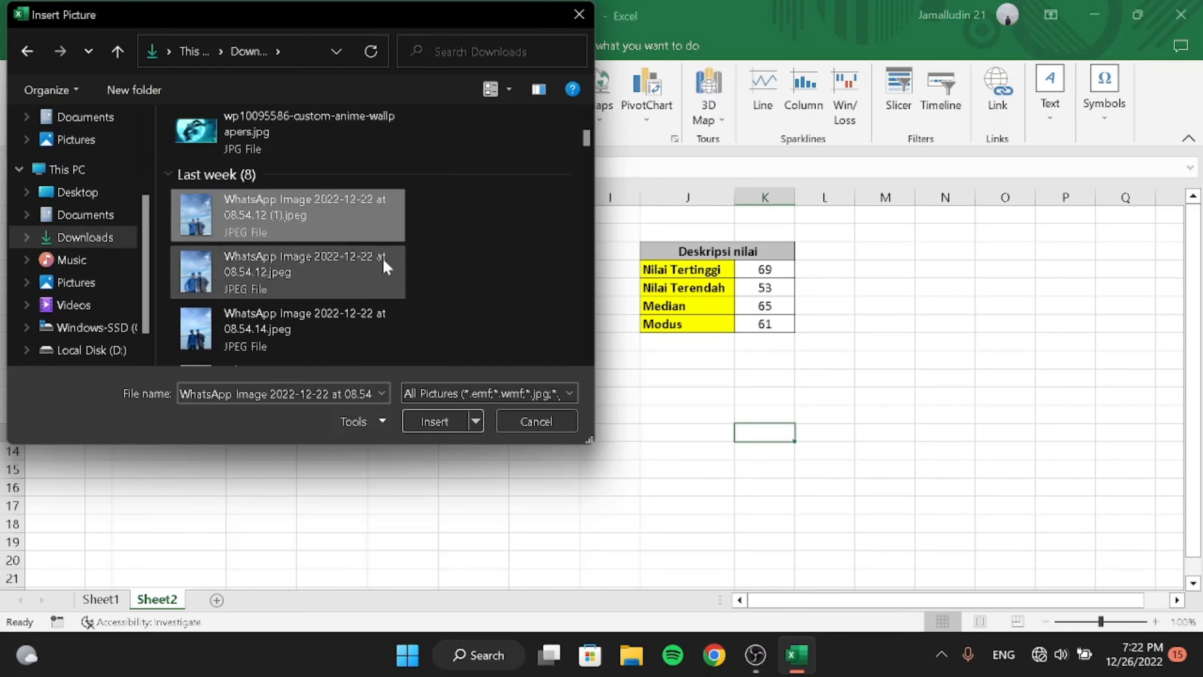
{"action": "left_click", "coordinate": [421, 418]}
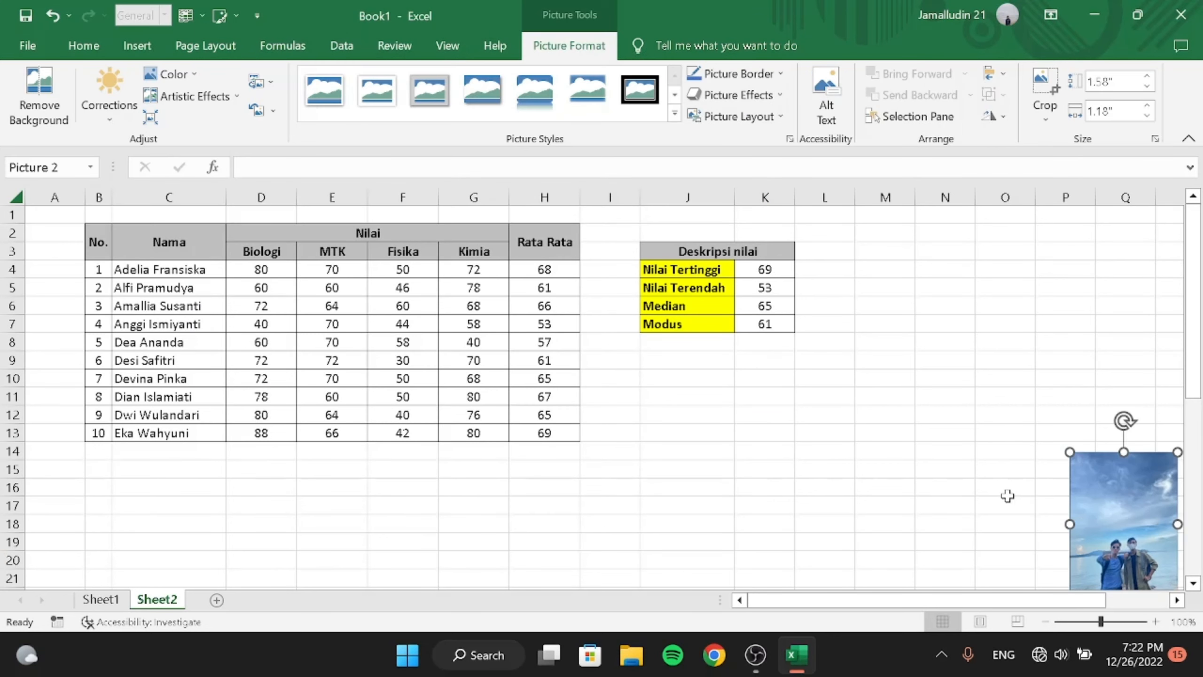
{"action": "left_click", "coordinate": [1007, 495]}
{"action": "left_click", "coordinate": [612, 344]}
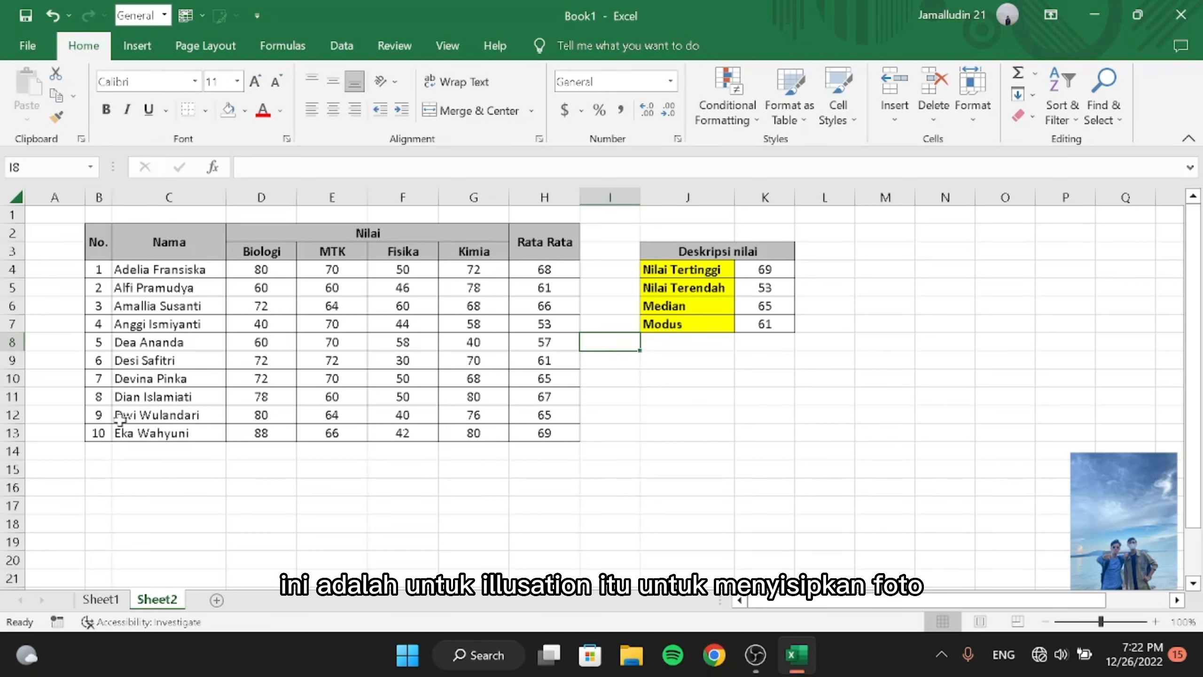
Draw an oval shape about 0.62" wide and 0.49" high below the Deskripsi nilai table
{"action": "left_click", "coordinate": [136, 45]}
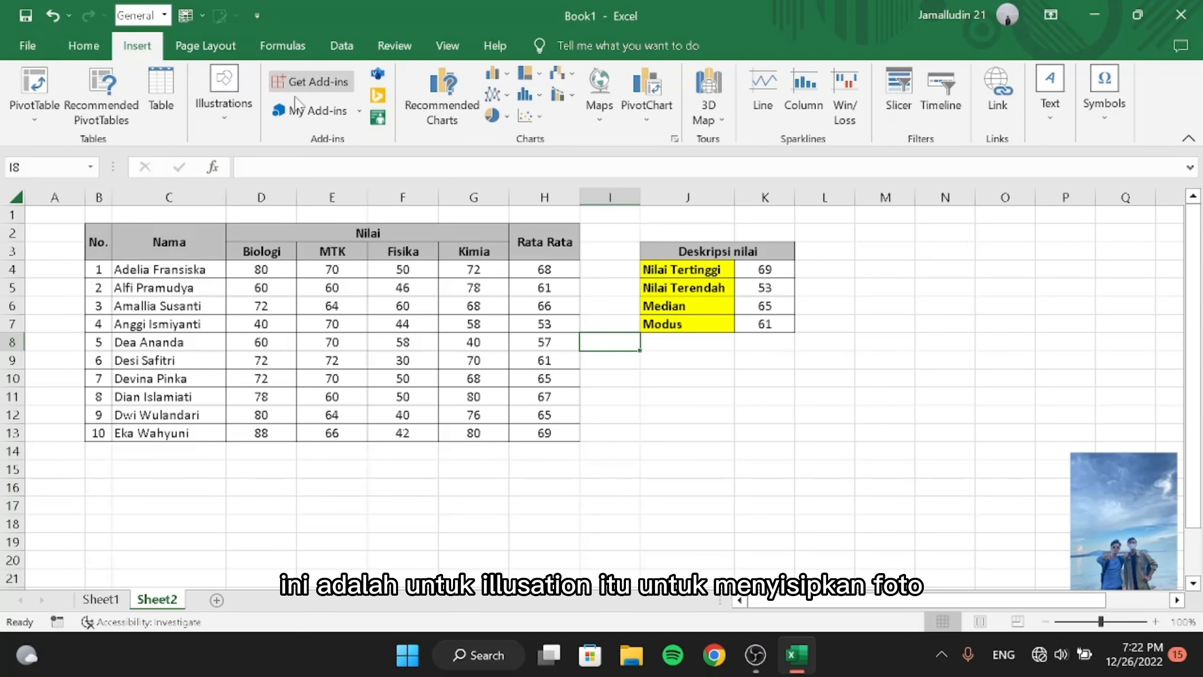
{"action": "left_click", "coordinate": [240, 116]}
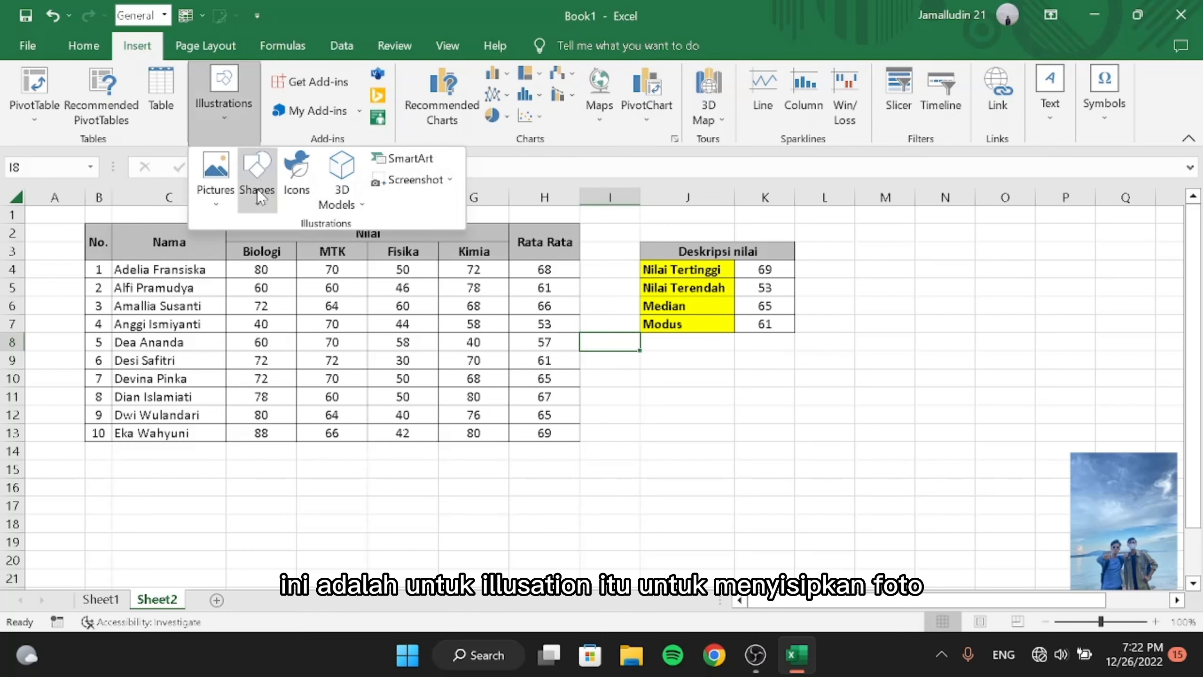
{"action": "left_click", "coordinate": [257, 188]}
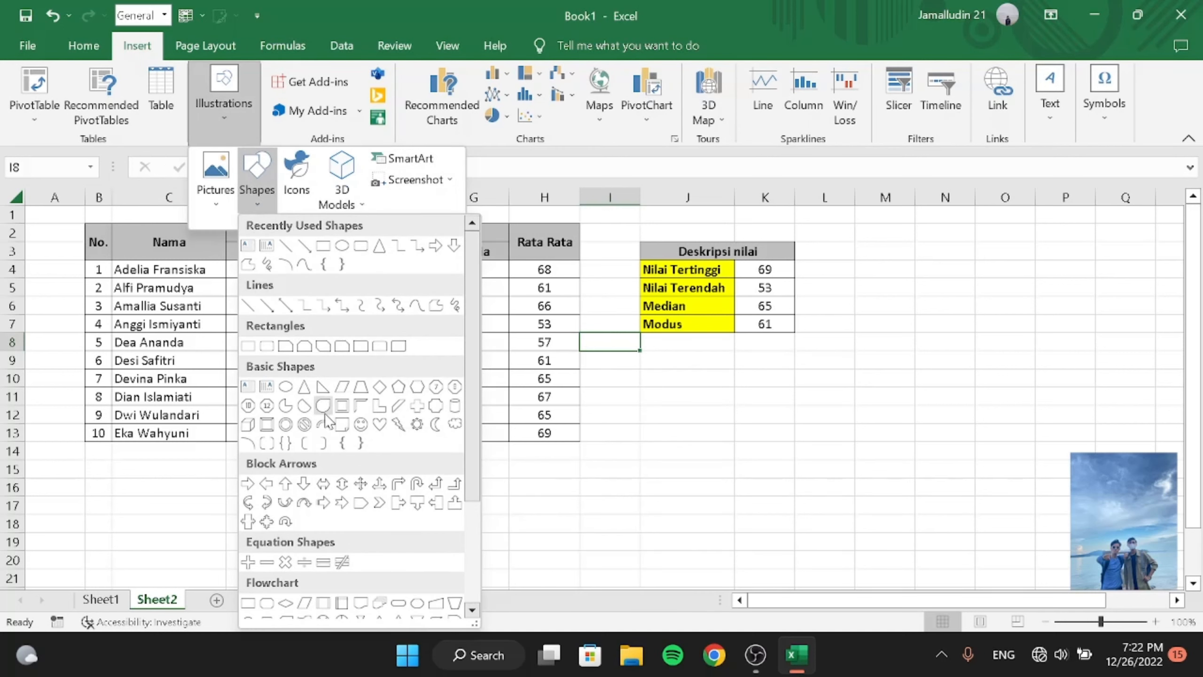
{"action": "left_click", "coordinate": [342, 264]}
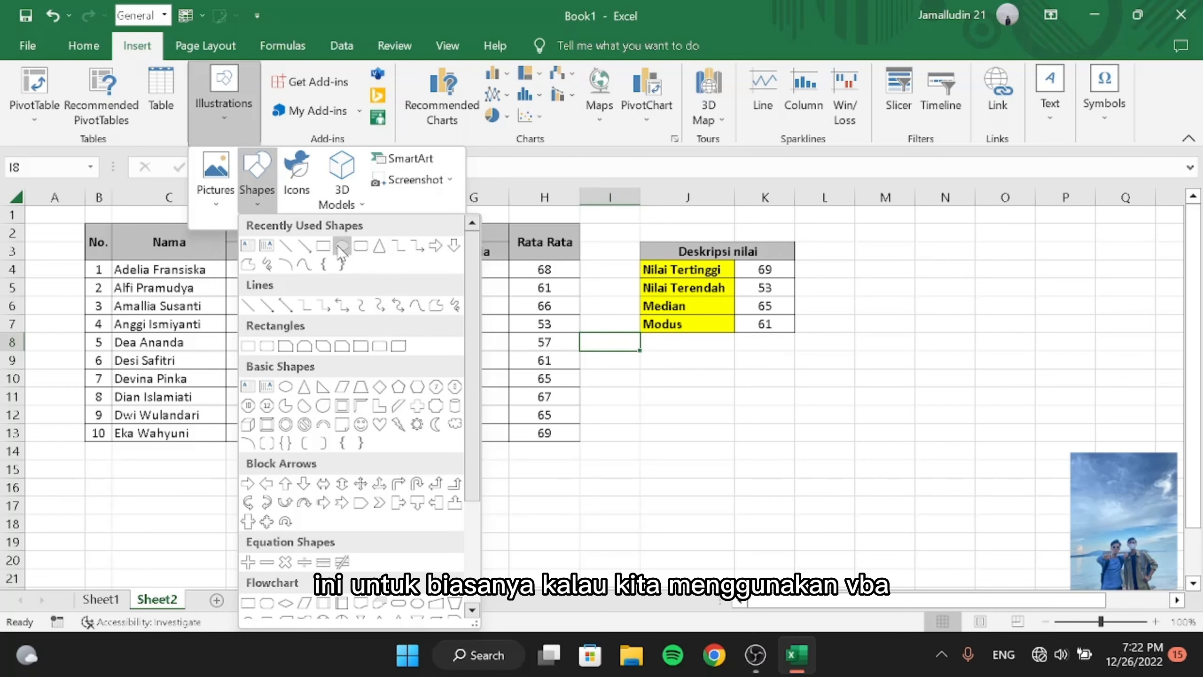
{"action": "left_click_drag", "start_coordinate": [653, 402], "coordinate": [709, 445]}
Delete the oval shape below the Deskripsi nilai table
{"action": "right_click", "coordinate": [698, 432]}
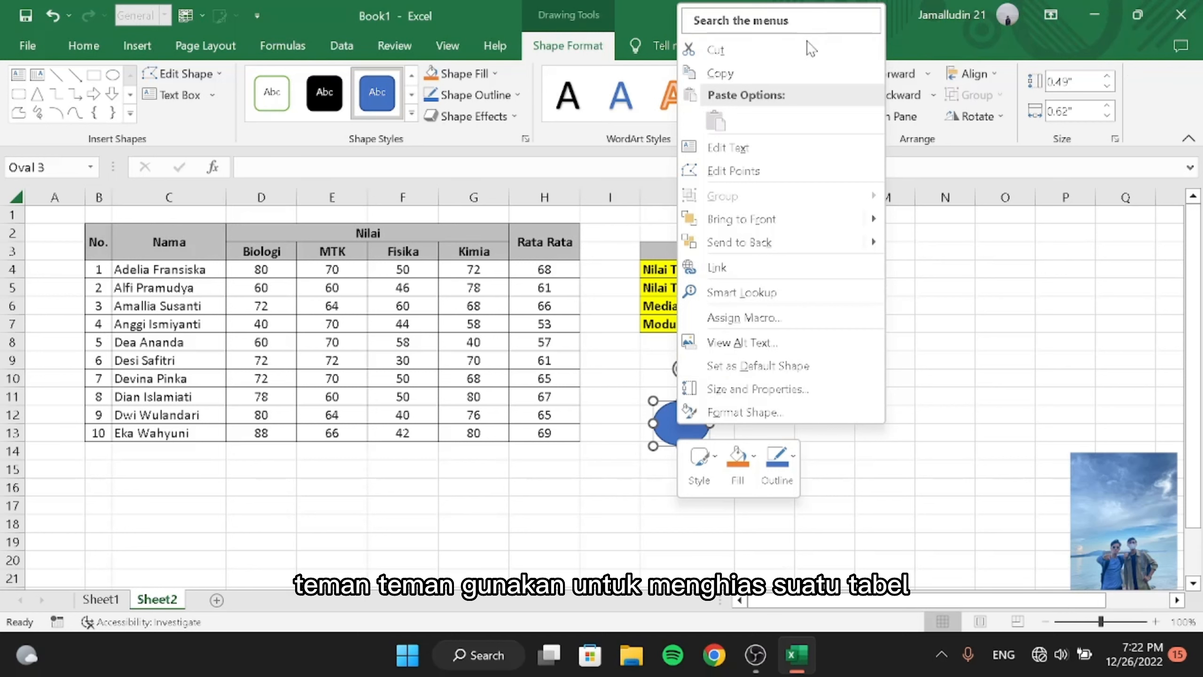
{"action": "key", "text": "Escape"}
{"action": "key", "text": "Delete"}
{"action": "left_click", "coordinate": [601, 418]}
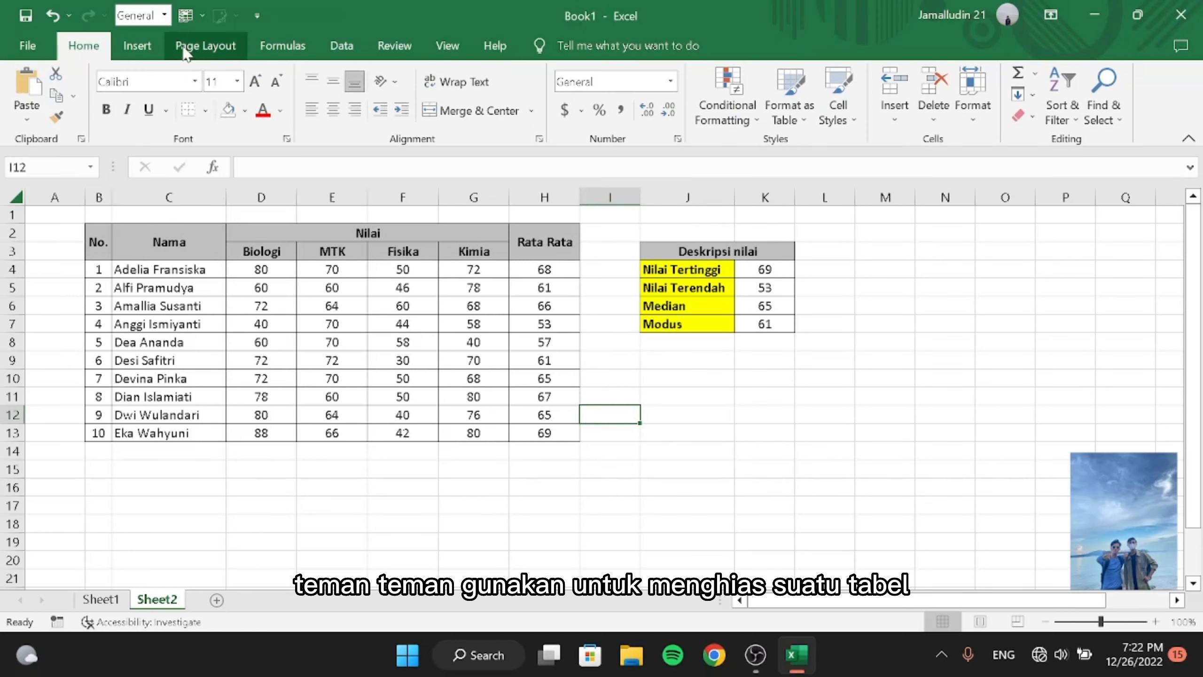
{"action": "left_click", "coordinate": [136, 45]}
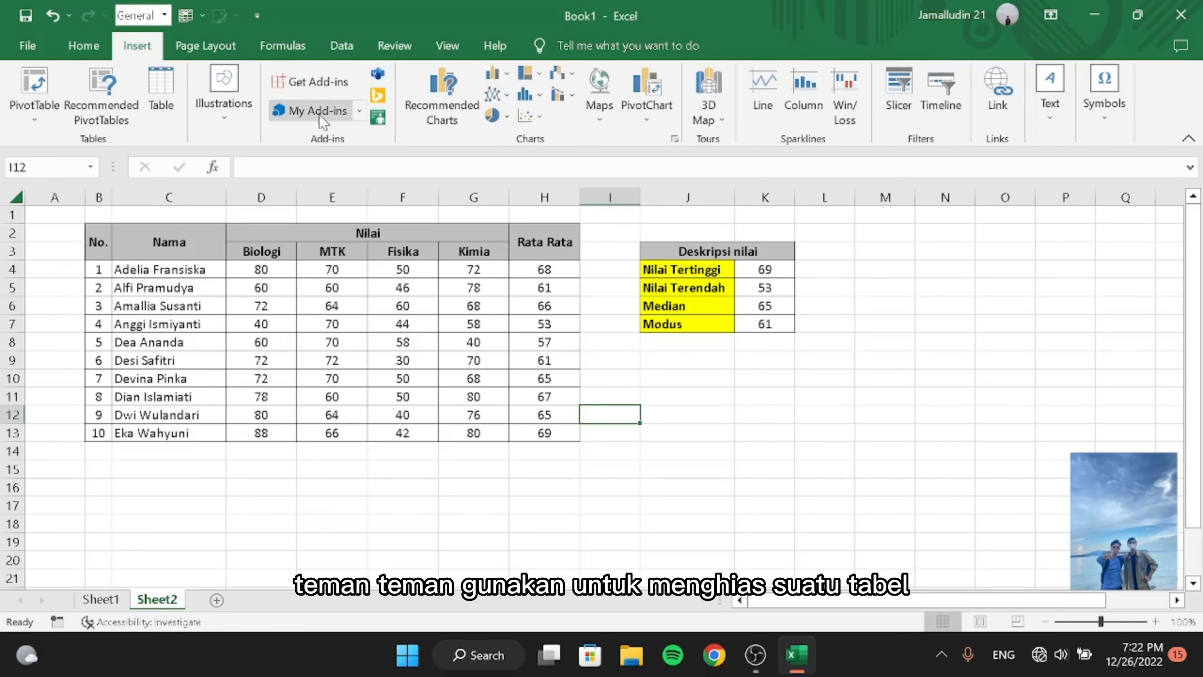
{"action": "left_click", "coordinate": [215, 112]}
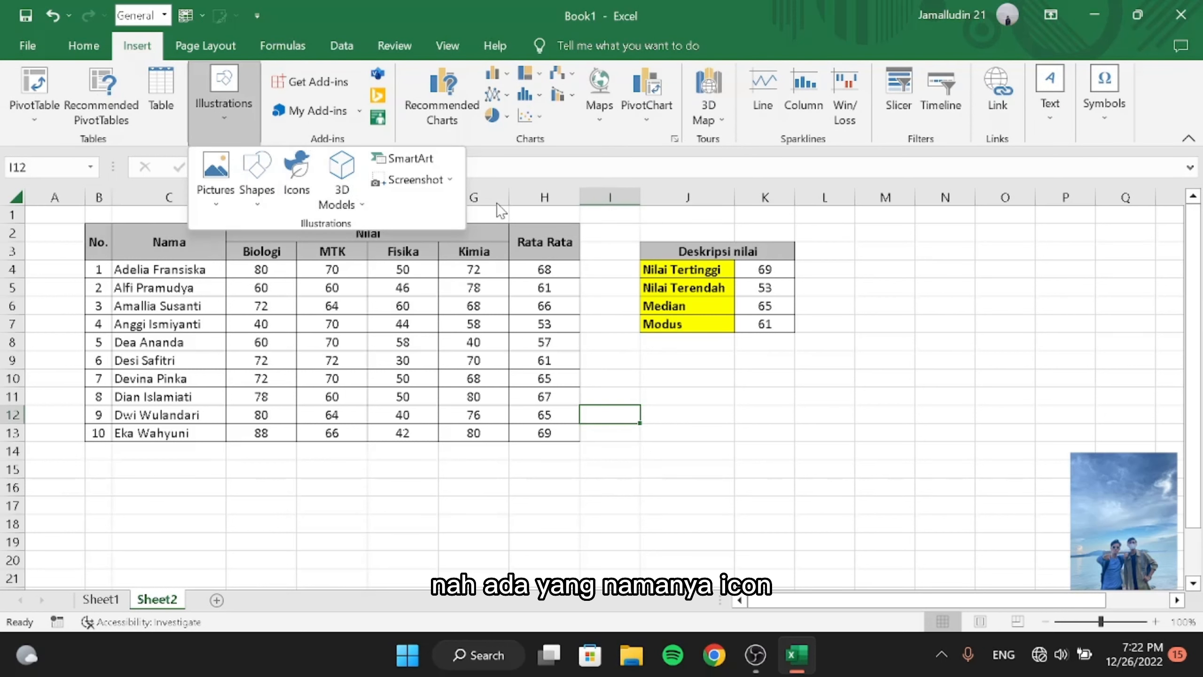
{"action": "left_click", "coordinate": [449, 138]}
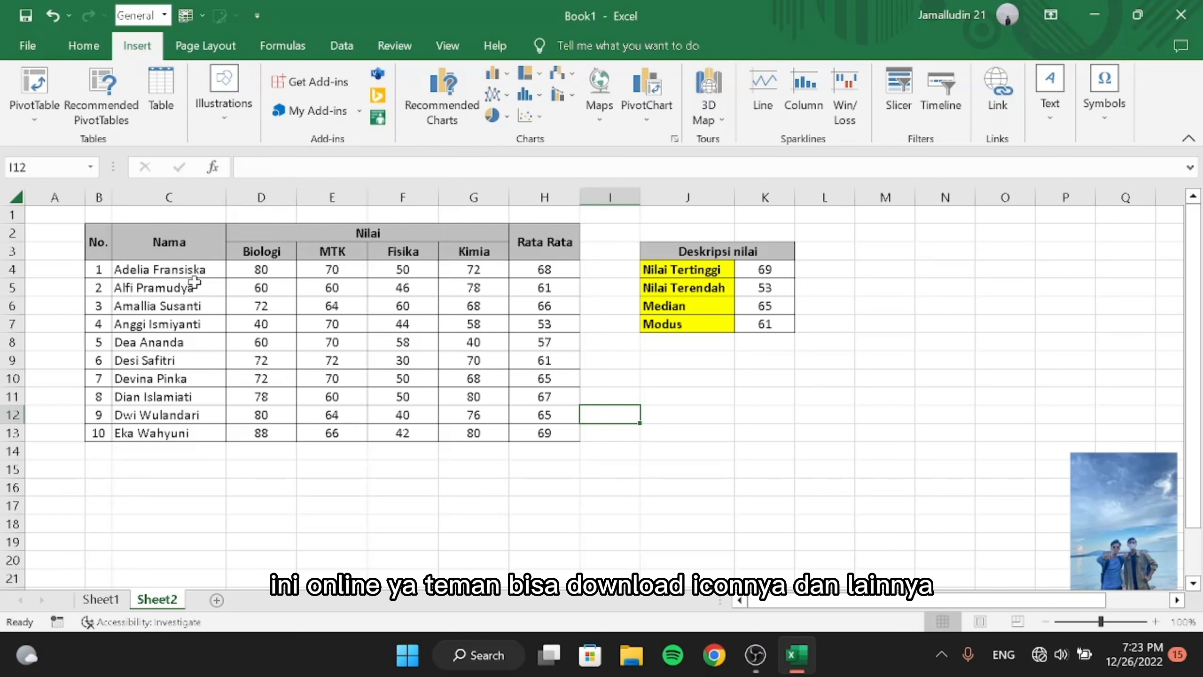
Insert a basic 2-D pie chart from the whole grades table in B2:H13
{"action": "left_click_drag", "start_coordinate": [114, 241], "coordinate": [474, 380]}
{"action": "left_click_drag", "start_coordinate": [103, 243], "coordinate": [552, 435]}
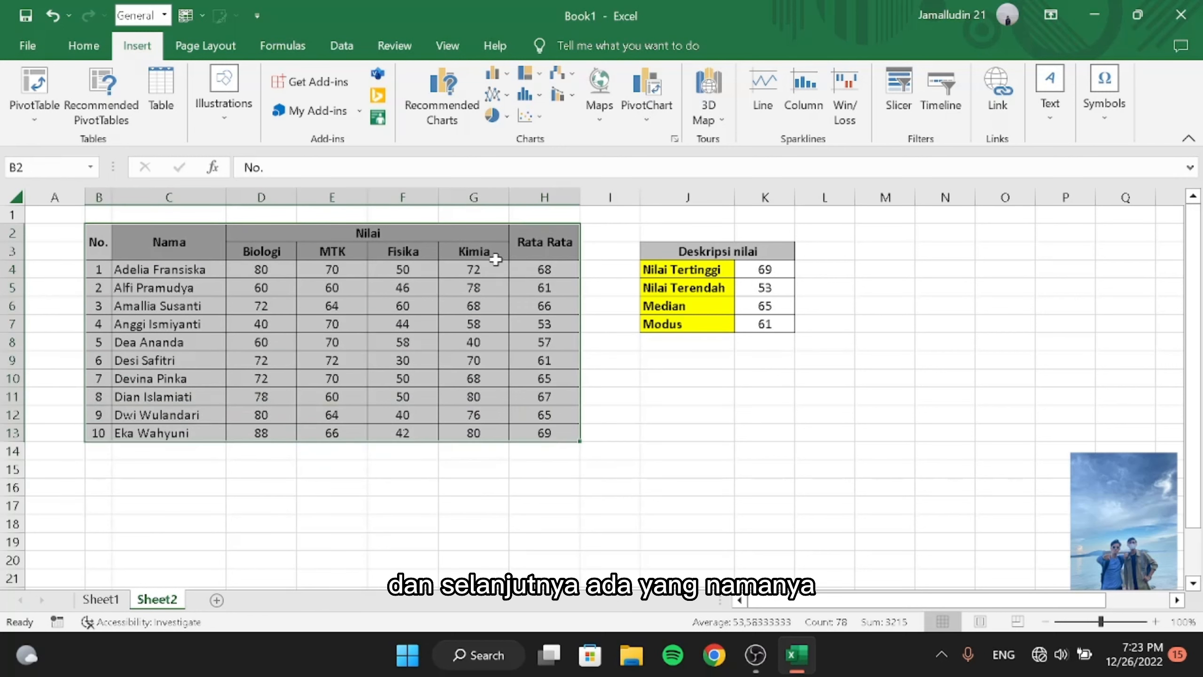
{"action": "left_click", "coordinate": [495, 117]}
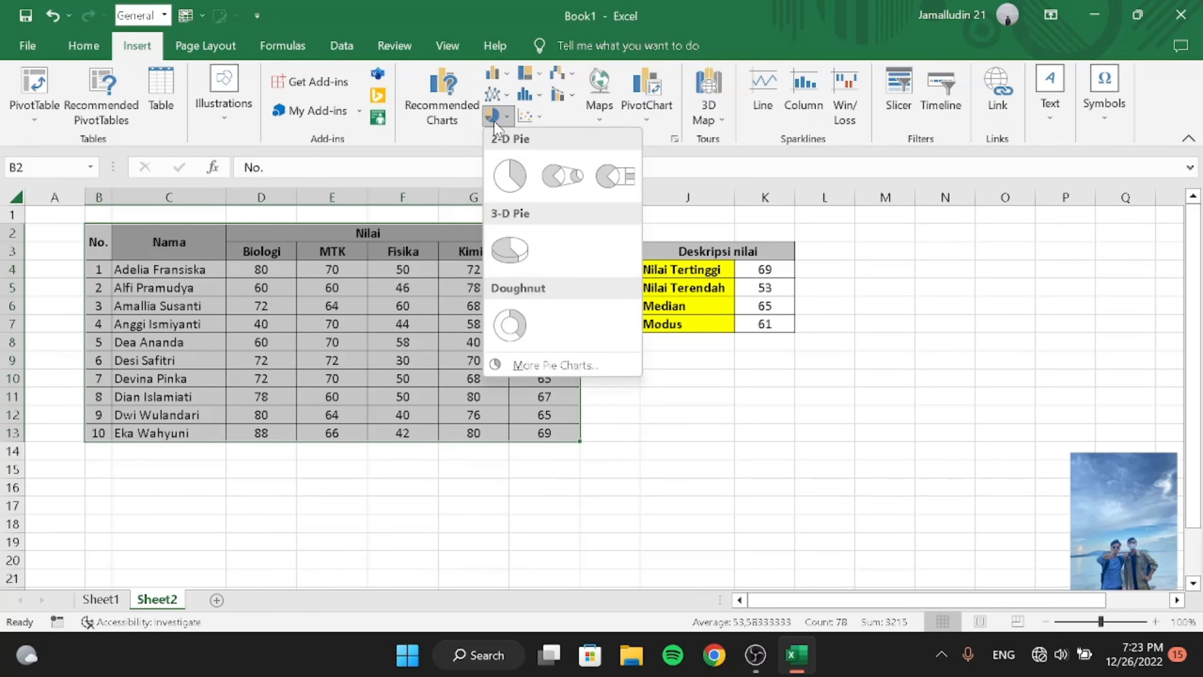
{"action": "left_click", "coordinate": [508, 175]}
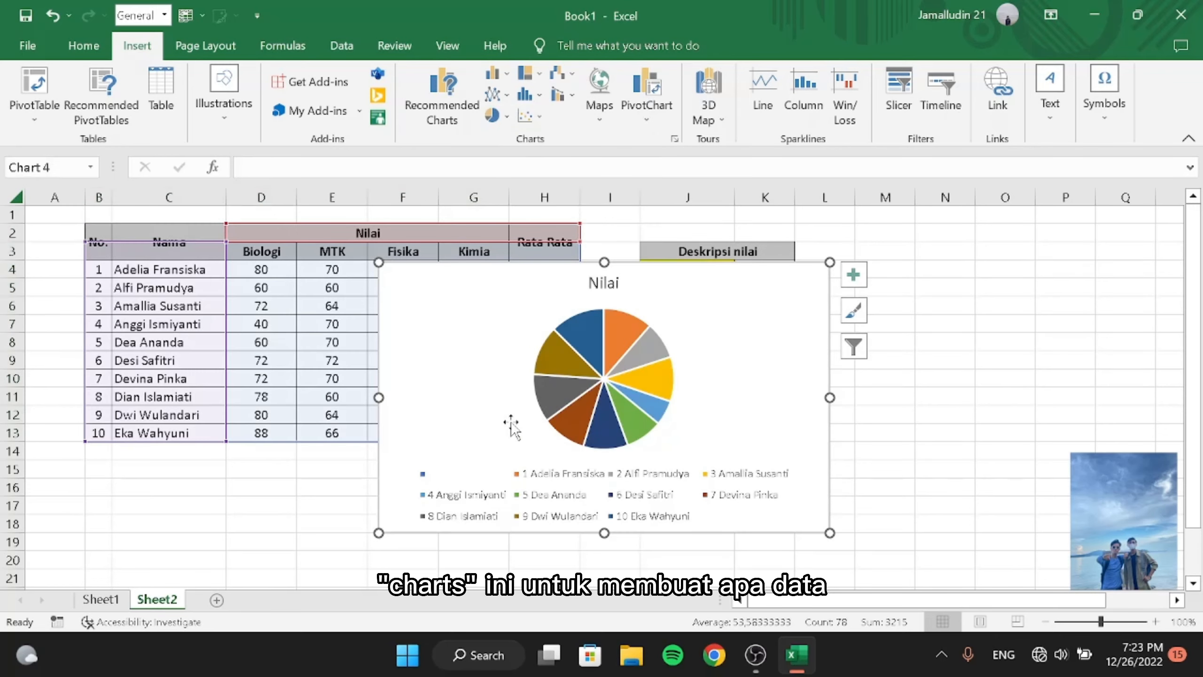
Move the pie chart slightly down and to the right and apply the fourth chart style, with percentage labels on the slices
{"action": "left_click_drag", "start_coordinate": [498, 328], "coordinate": [538, 352]}
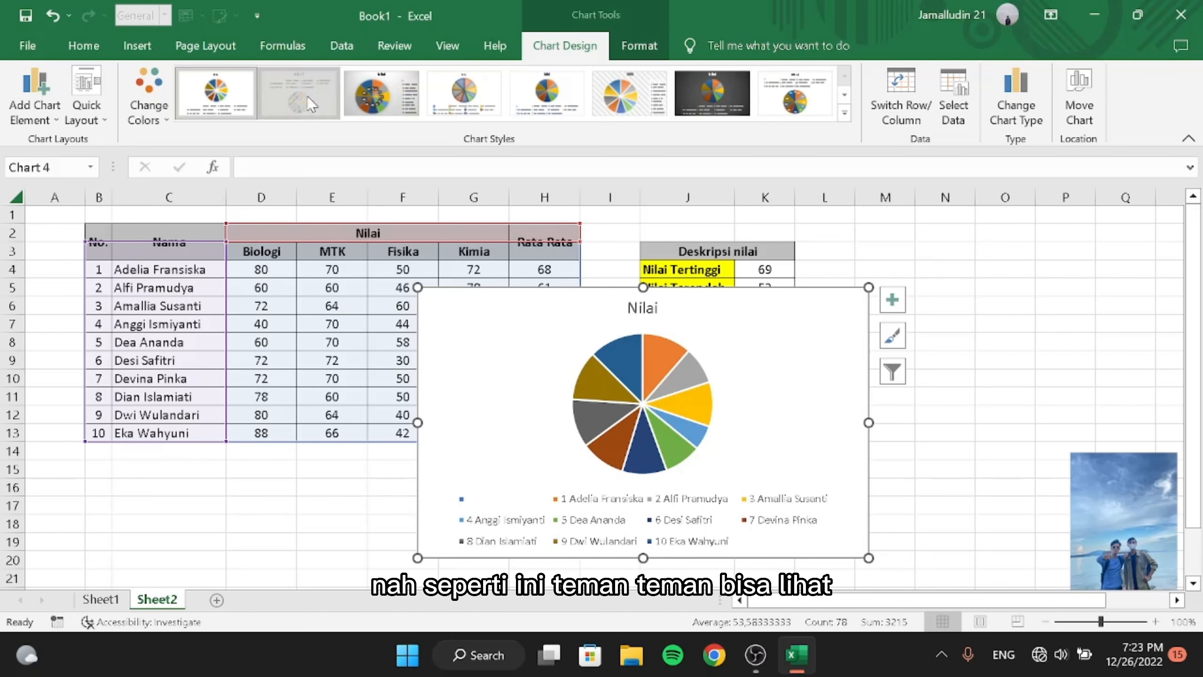
{"action": "left_click", "coordinate": [381, 98]}
{"action": "left_click", "coordinate": [464, 94]}
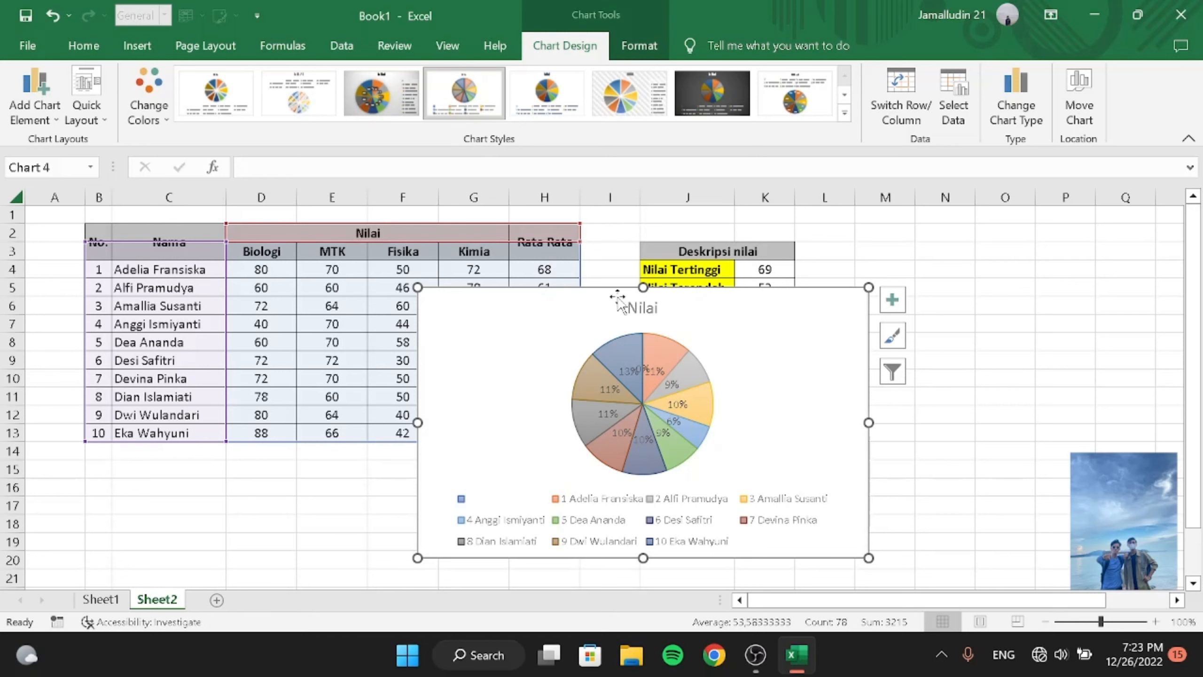
Cut the pie chart from the sheet
{"action": "right_click", "coordinate": [592, 301]}
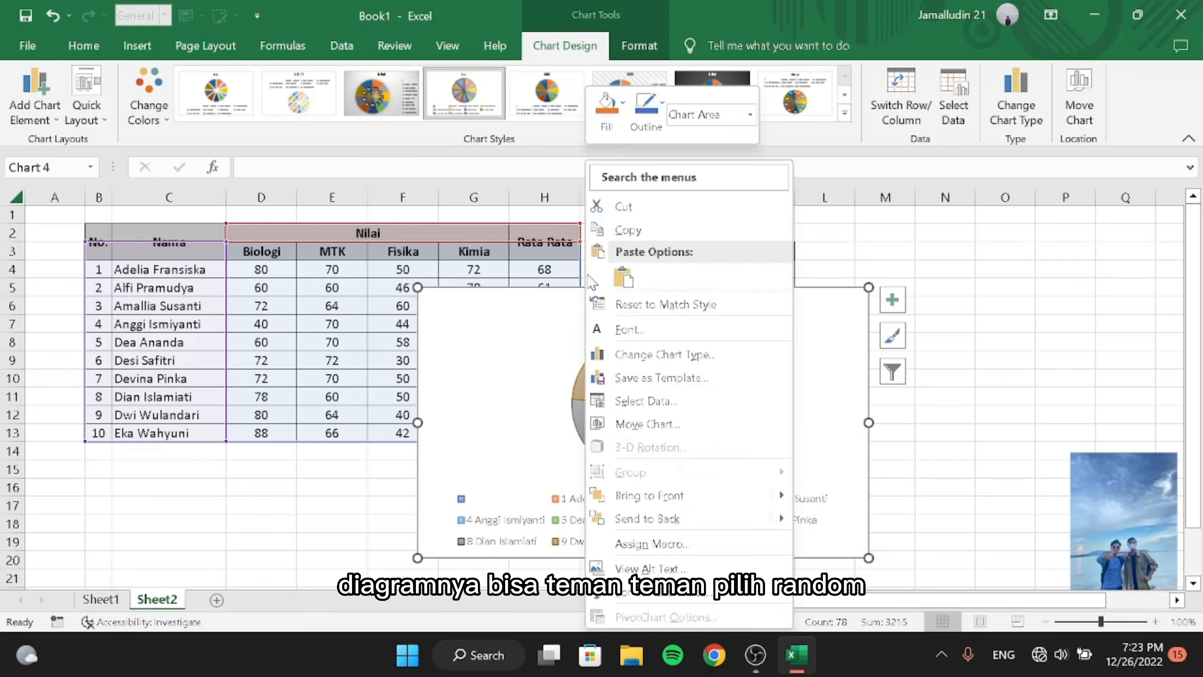
{"action": "left_click", "coordinate": [592, 208]}
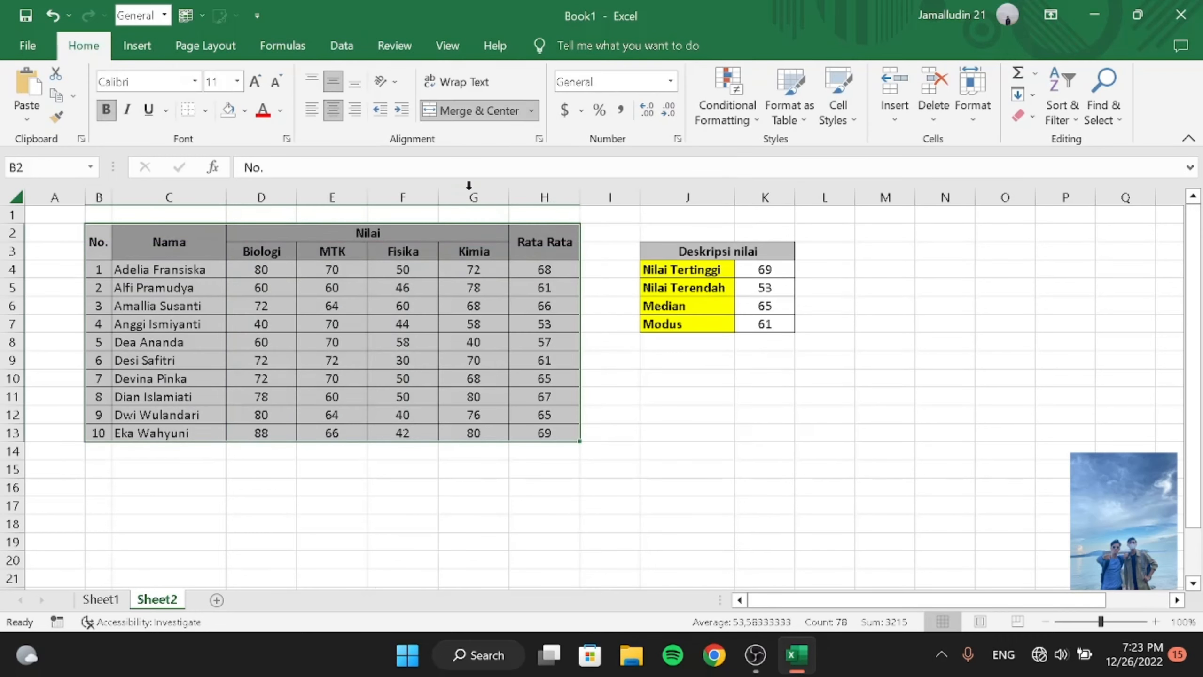
{"action": "left_click", "coordinate": [127, 46]}
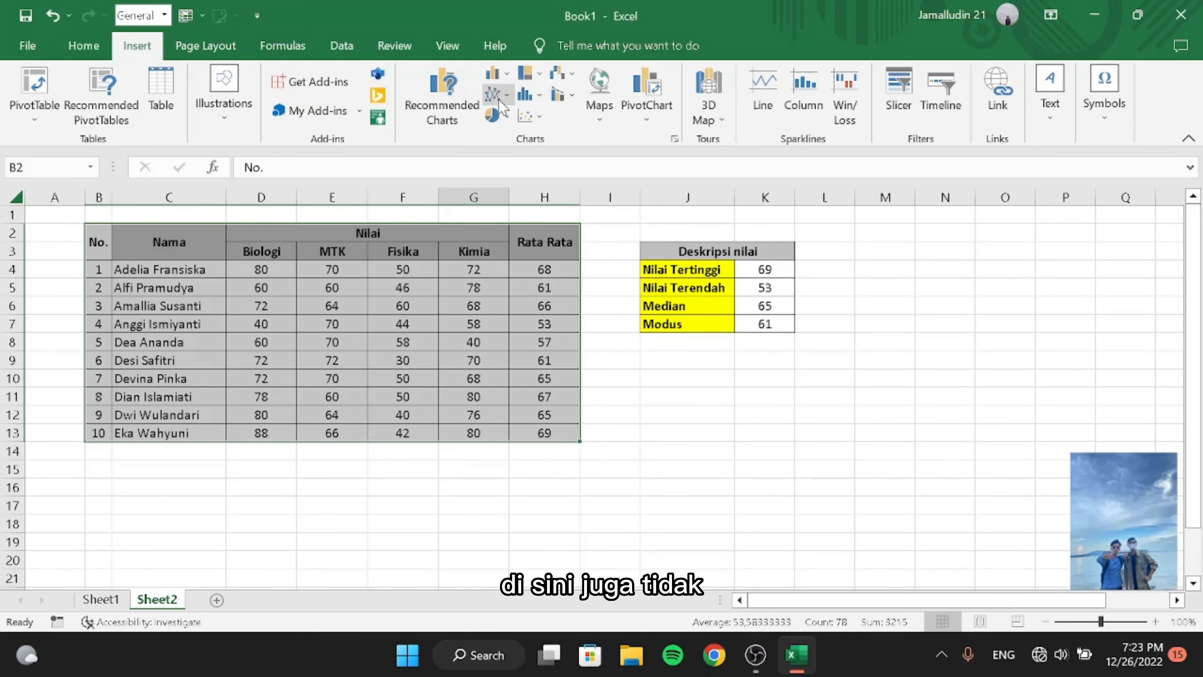
Insert a histogram from the whole grades table and change it to a 2-D clustered column chart
{"action": "left_click", "coordinate": [523, 94]}
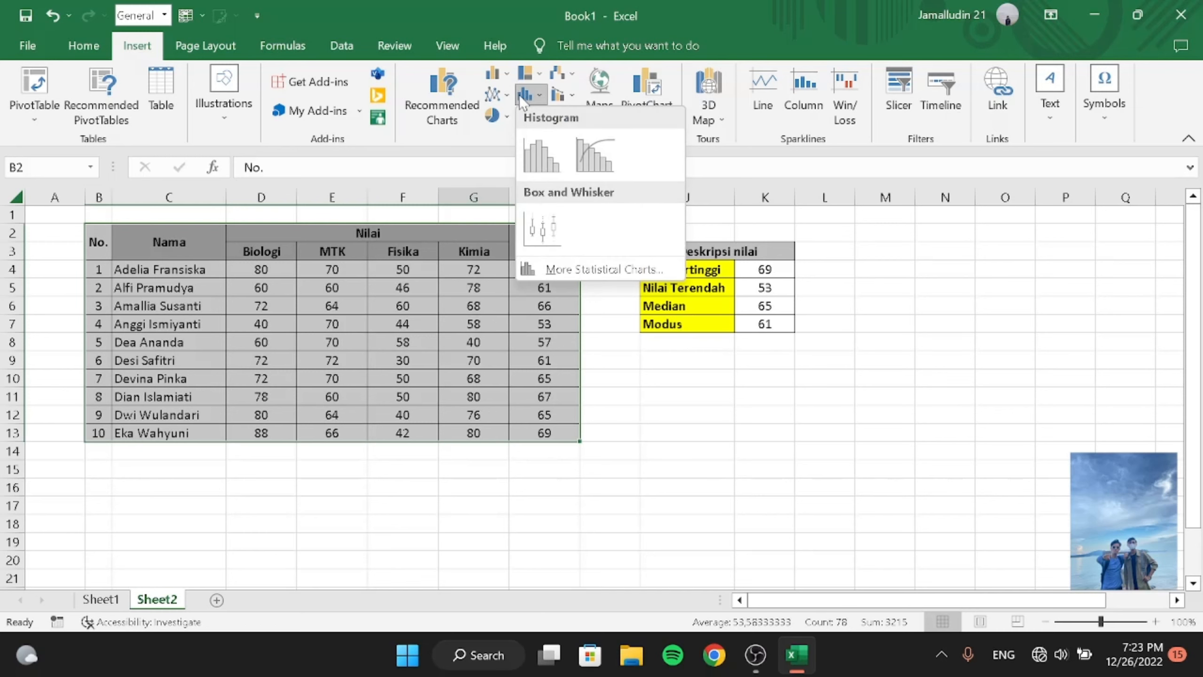
{"action": "left_click", "coordinate": [535, 143]}
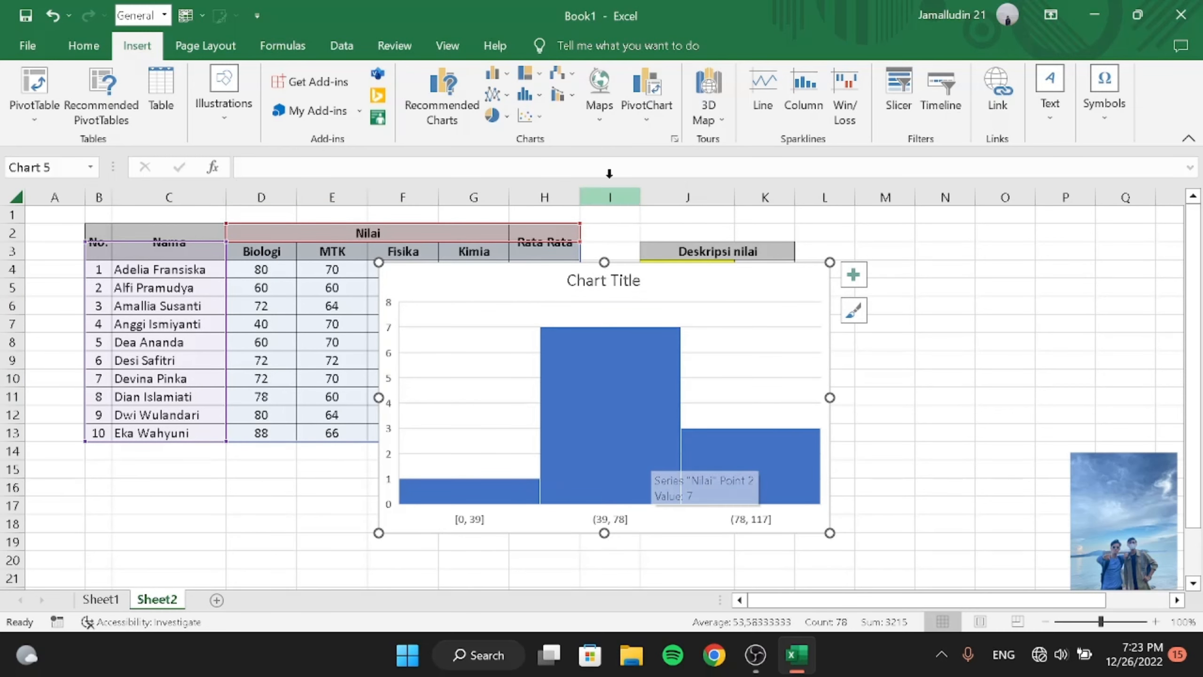
{"action": "left_click", "coordinate": [493, 74]}
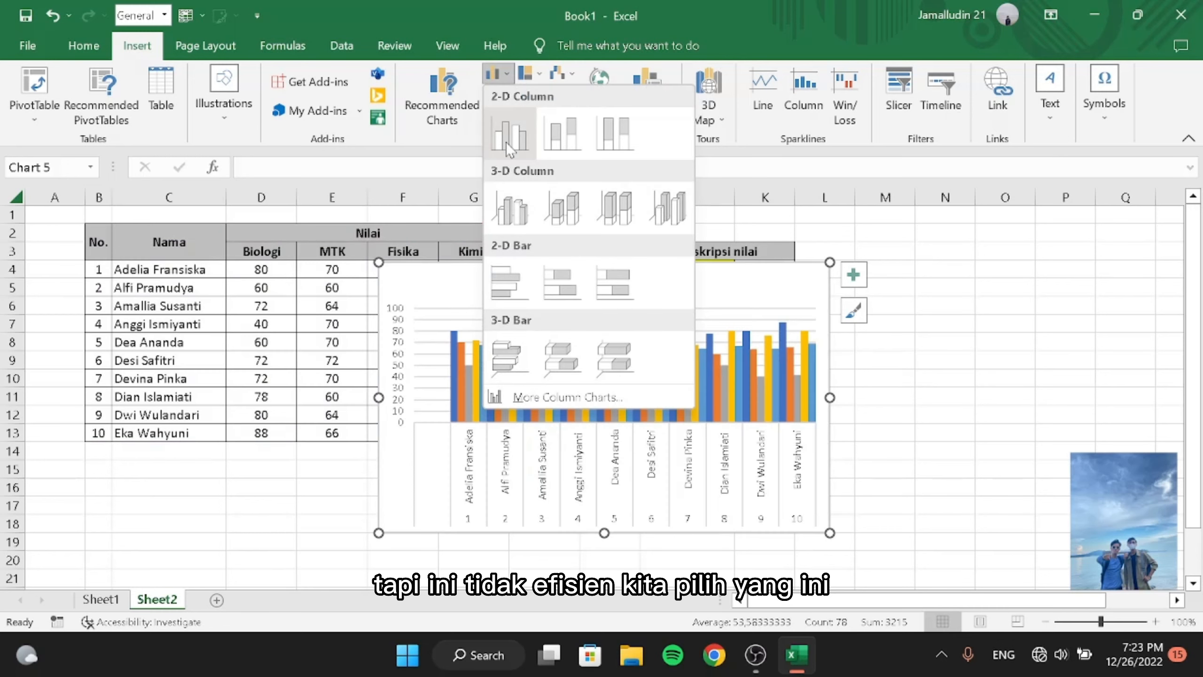
{"action": "left_click", "coordinate": [505, 142]}
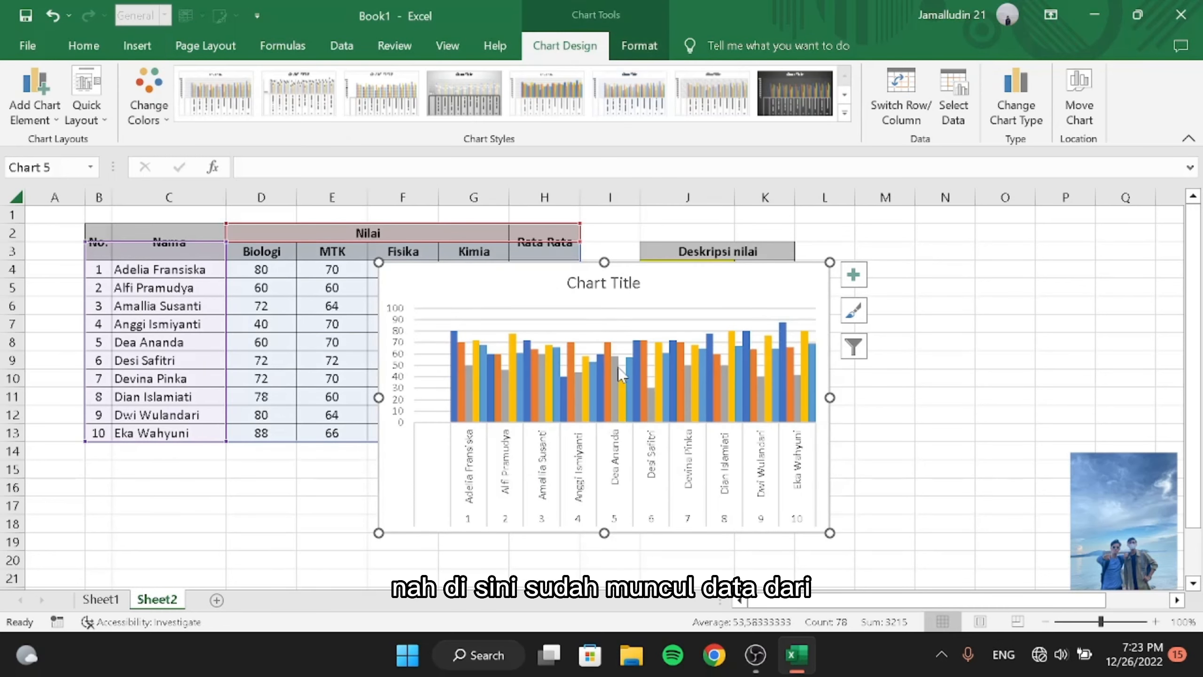
Cut the clustered column chart from the sheet
{"action": "right_click", "coordinate": [524, 275]}
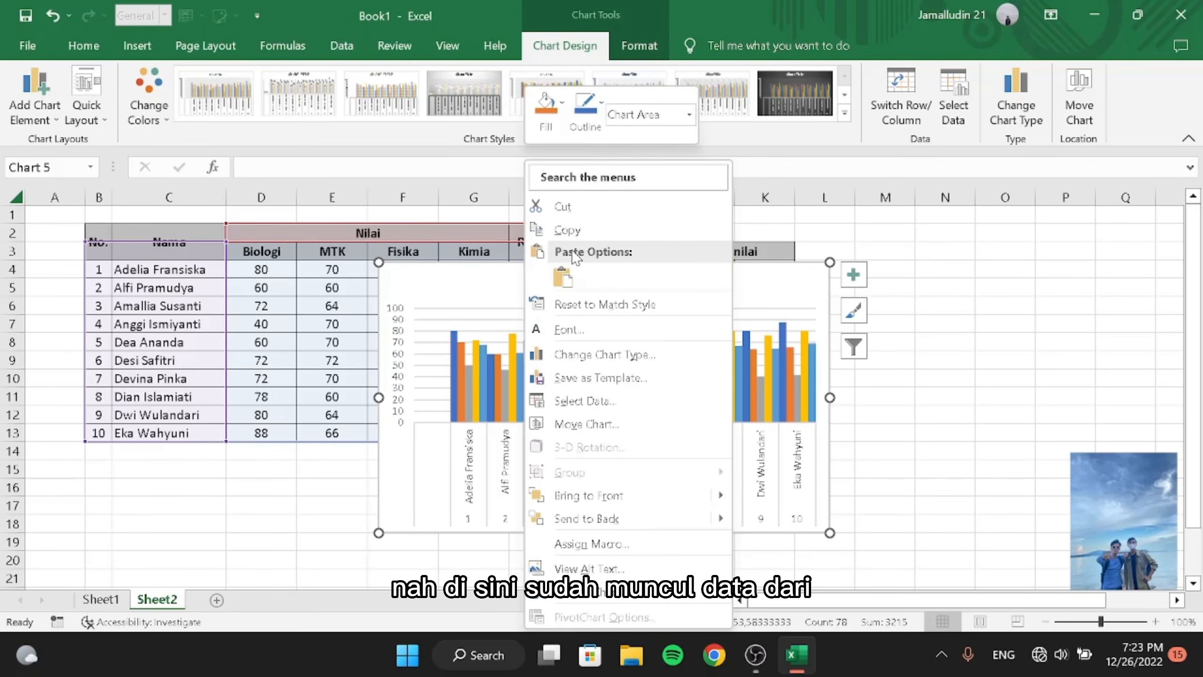
{"action": "left_click", "coordinate": [568, 205]}
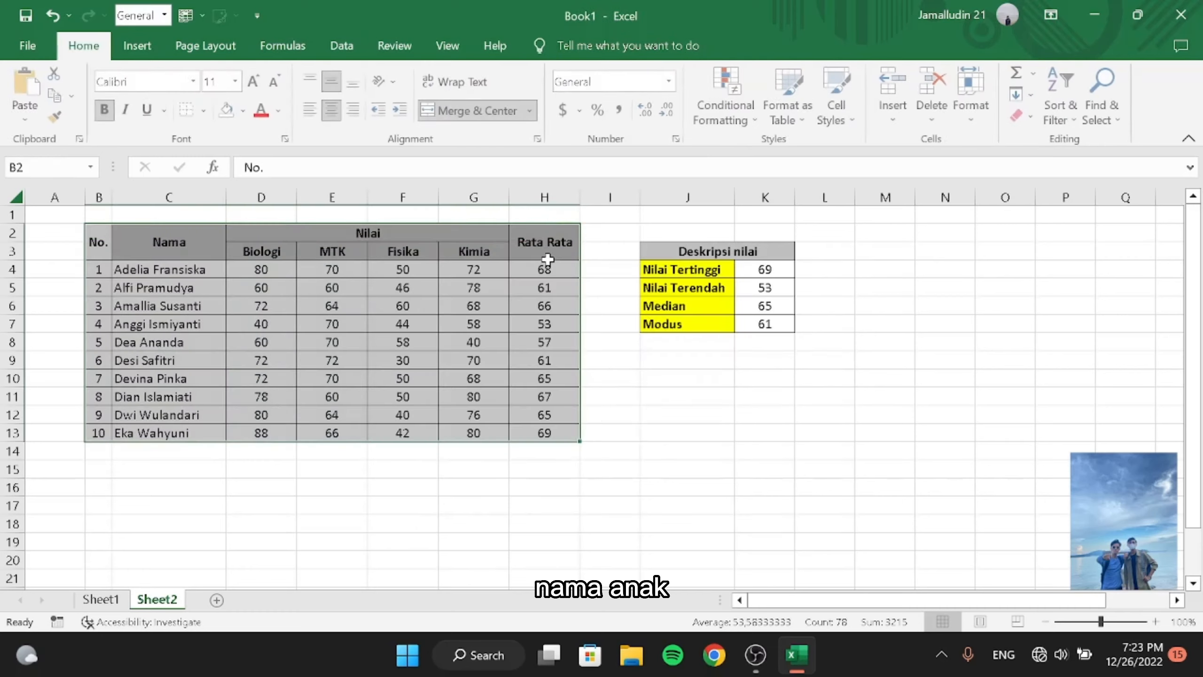
Insert a WordArt object in the plain black first style and move it below the tables, around columns I to O
{"action": "left_click", "coordinate": [129, 47]}
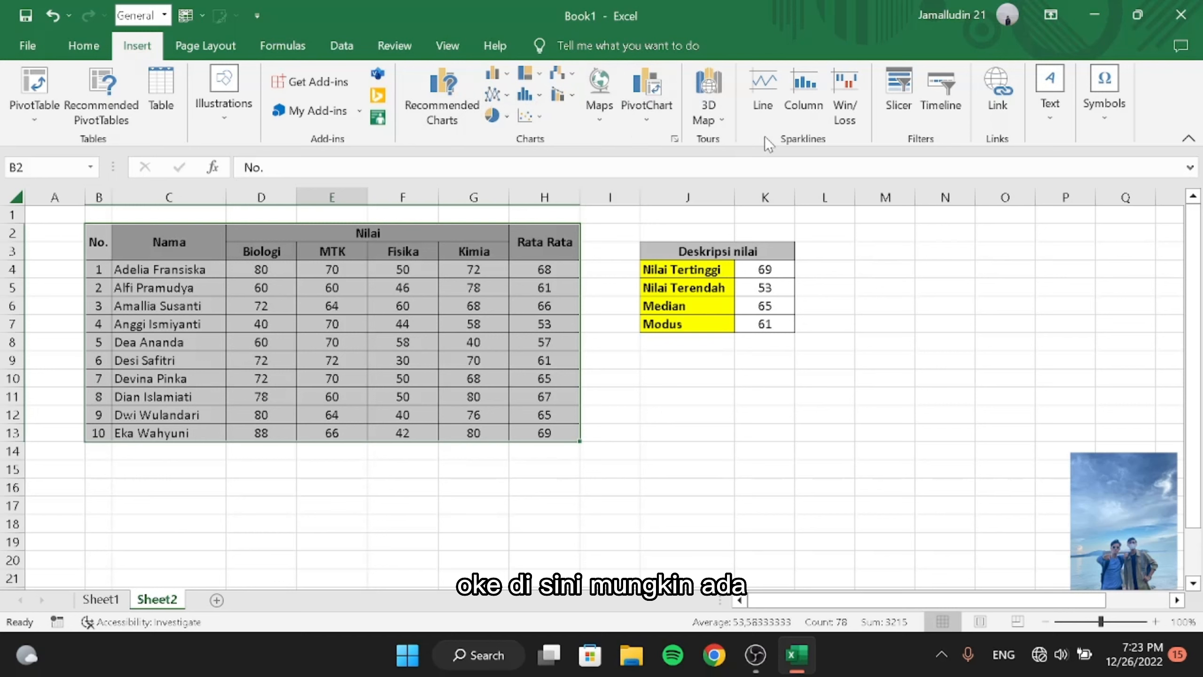
{"action": "left_click", "coordinate": [1049, 124]}
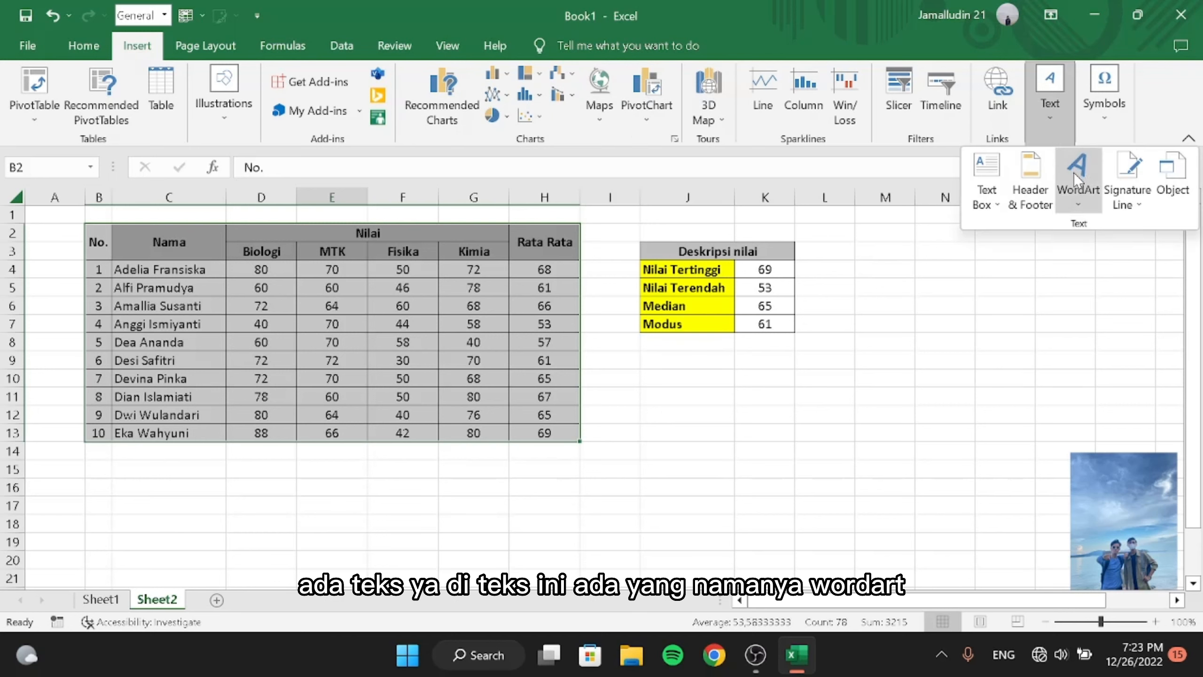
{"action": "left_click", "coordinate": [1078, 193]}
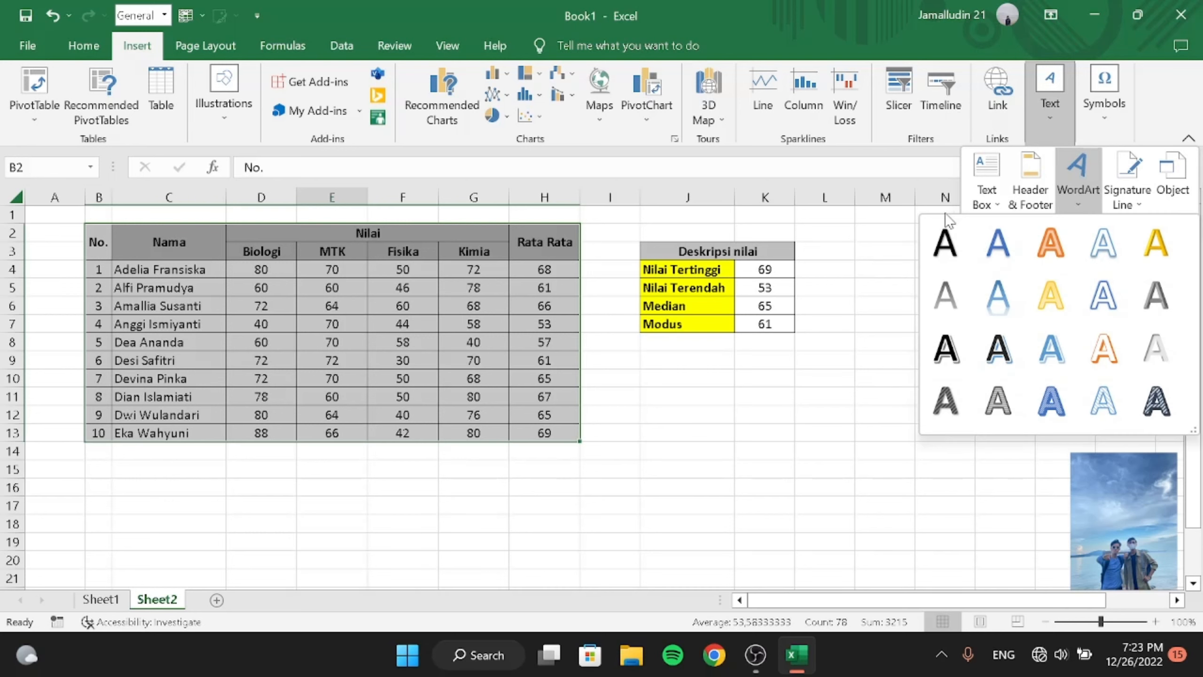
{"action": "left_click", "coordinate": [945, 244]}
{"action": "double_click", "coordinate": [735, 407]}
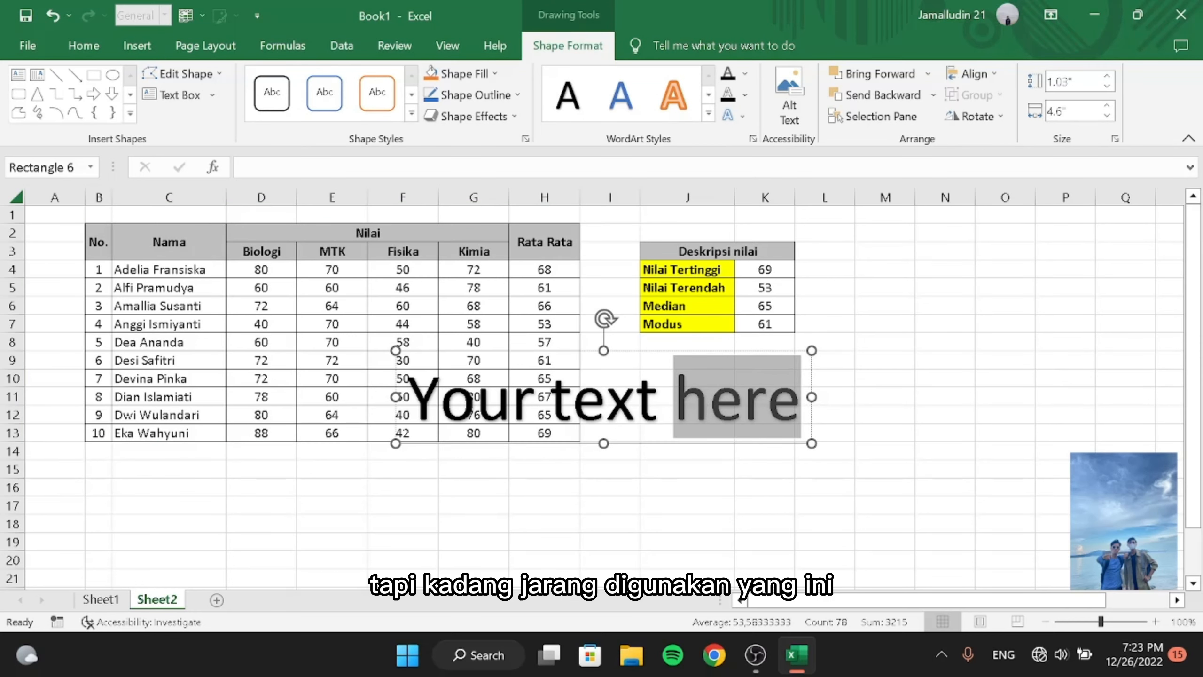
{"action": "left_click_drag", "start_coordinate": [693, 448], "coordinate": [889, 529]}
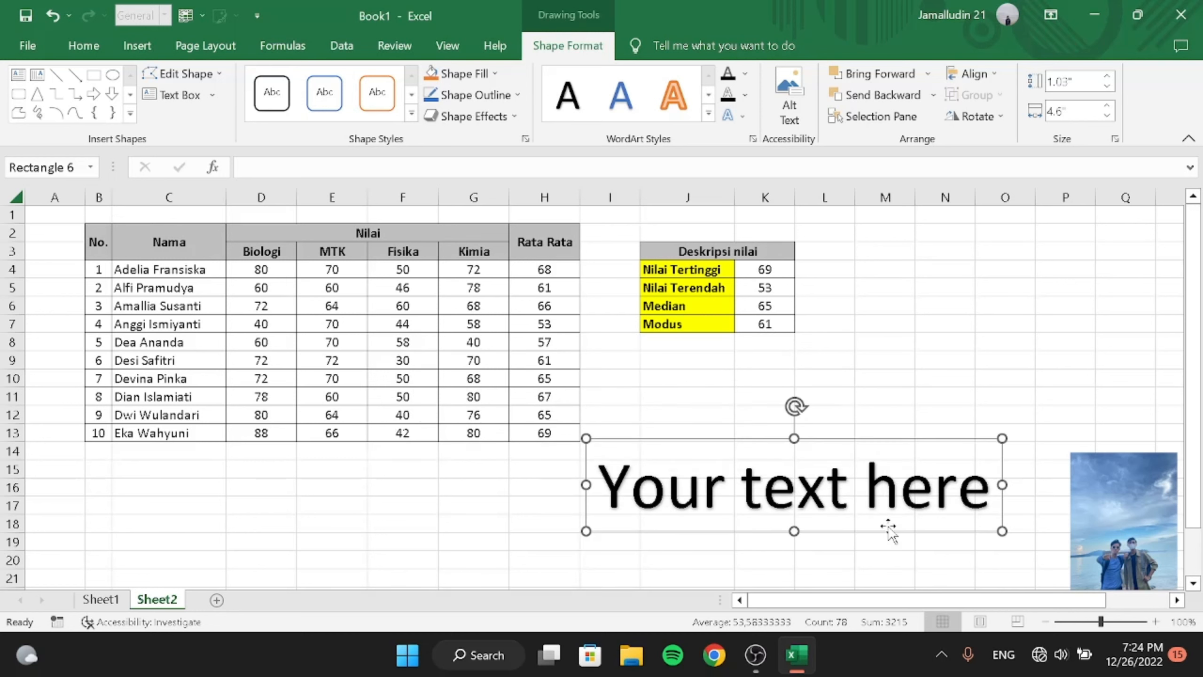
Undo the WordArt's move and its insertion, and select an empty cell below the Deskripsi nilai table
{"action": "key", "text": "ctrl+z"}
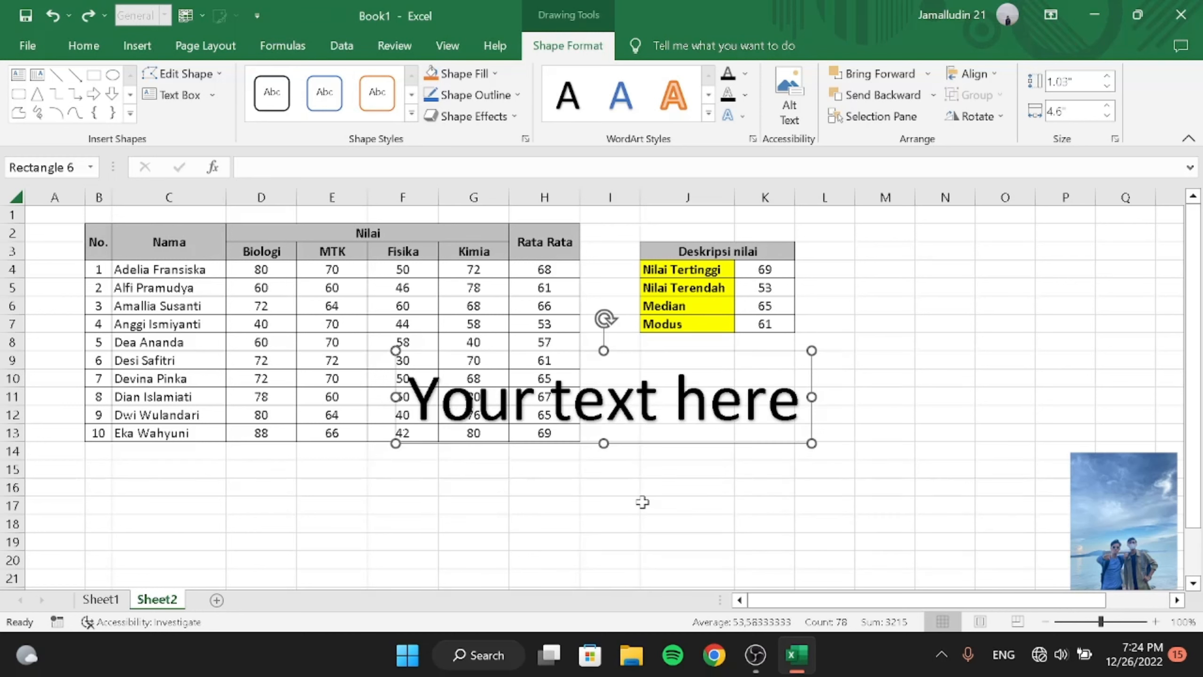
{"action": "key", "text": "ctrl+z"}
{"action": "left_click", "coordinate": [701, 474]}
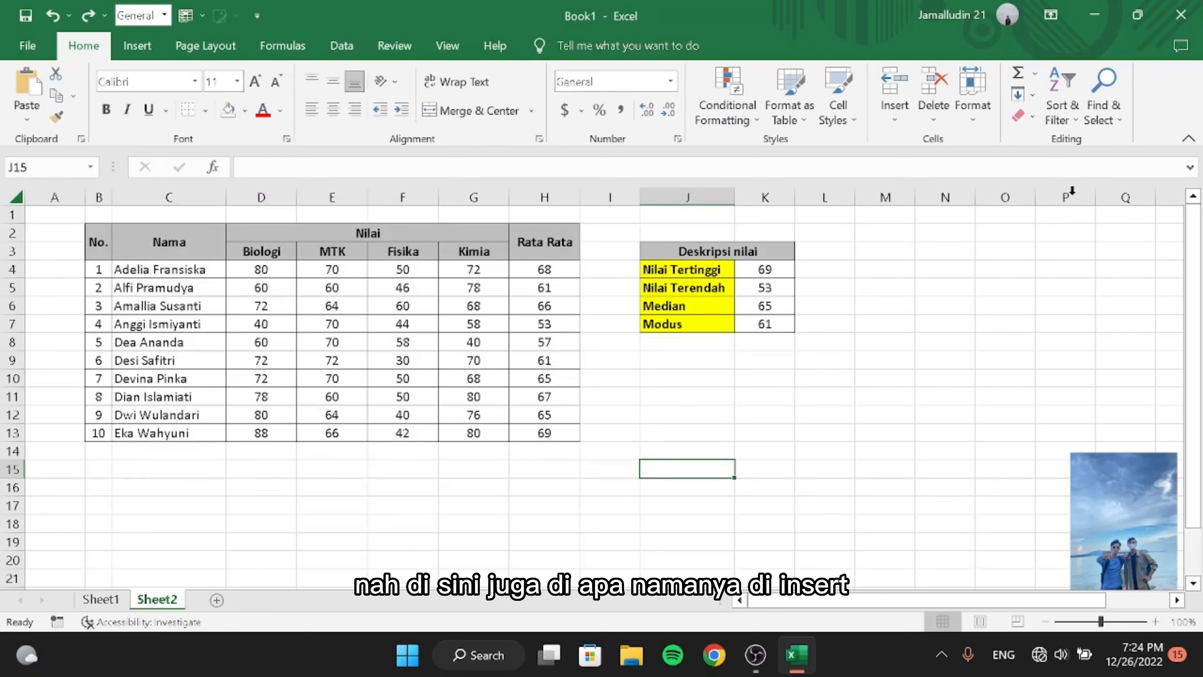
Draw a text box below the Deskripsi nilai table, from about J11 to N15, containing the text FDDD
{"action": "left_click", "coordinate": [153, 51]}
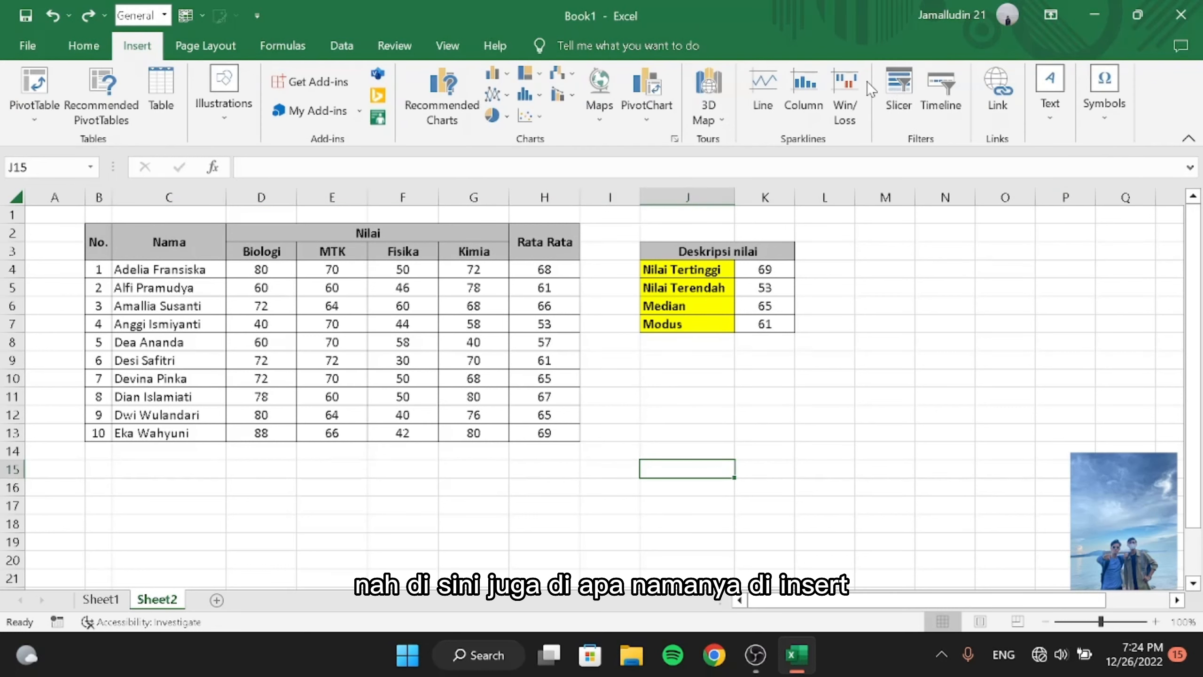
{"action": "left_click", "coordinate": [1055, 126]}
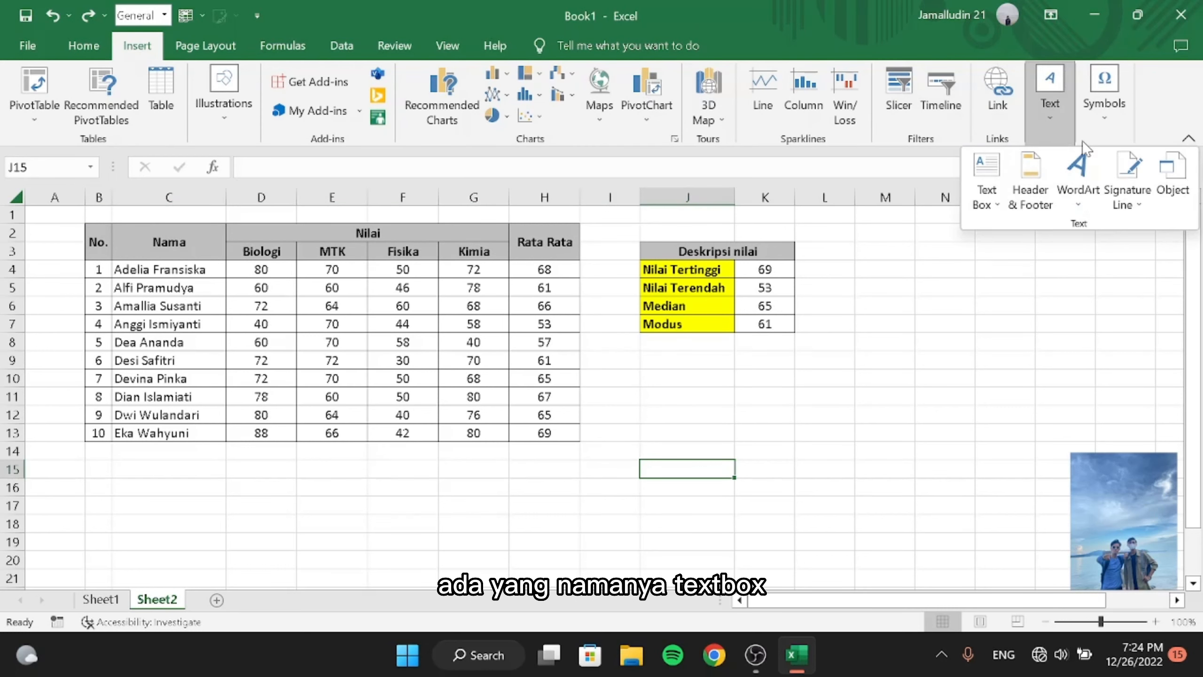
{"action": "left_click", "coordinate": [987, 171]}
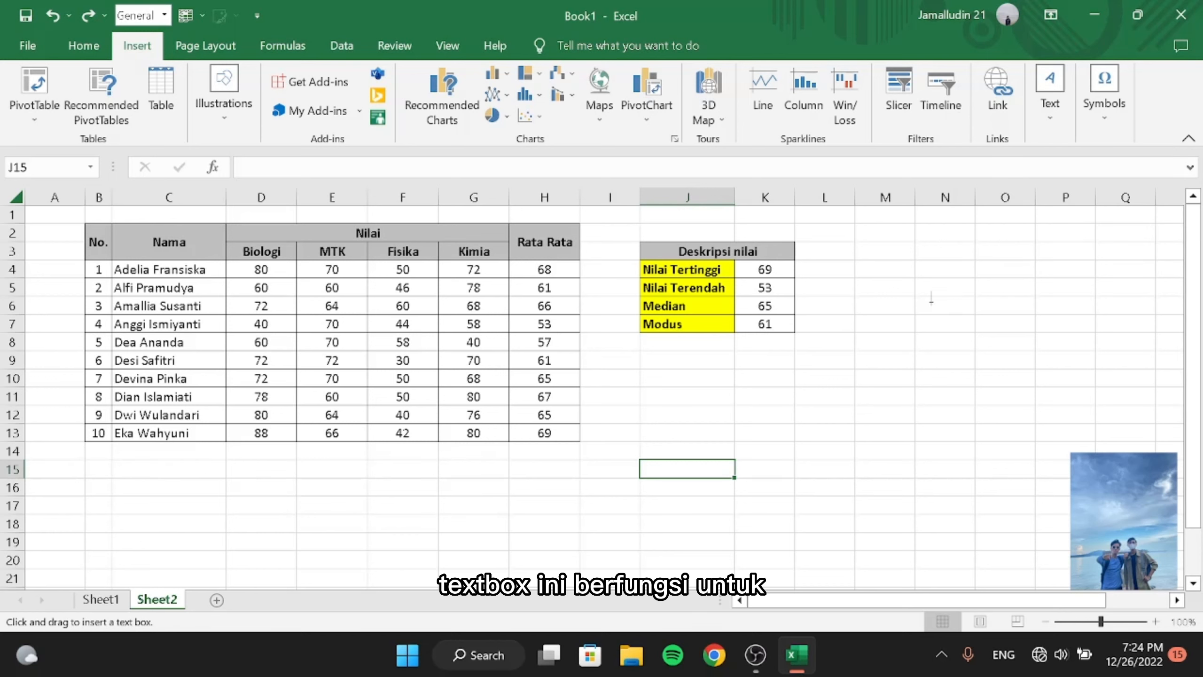
{"action": "mouse_move", "coordinate": [686, 388]}
{"action": "left_mouse_down"}
{"action": "mouse_move", "coordinate": [886, 484]}
{"action": "mouse_move", "coordinate": [945, 477]}
{"action": "left_mouse_up"}
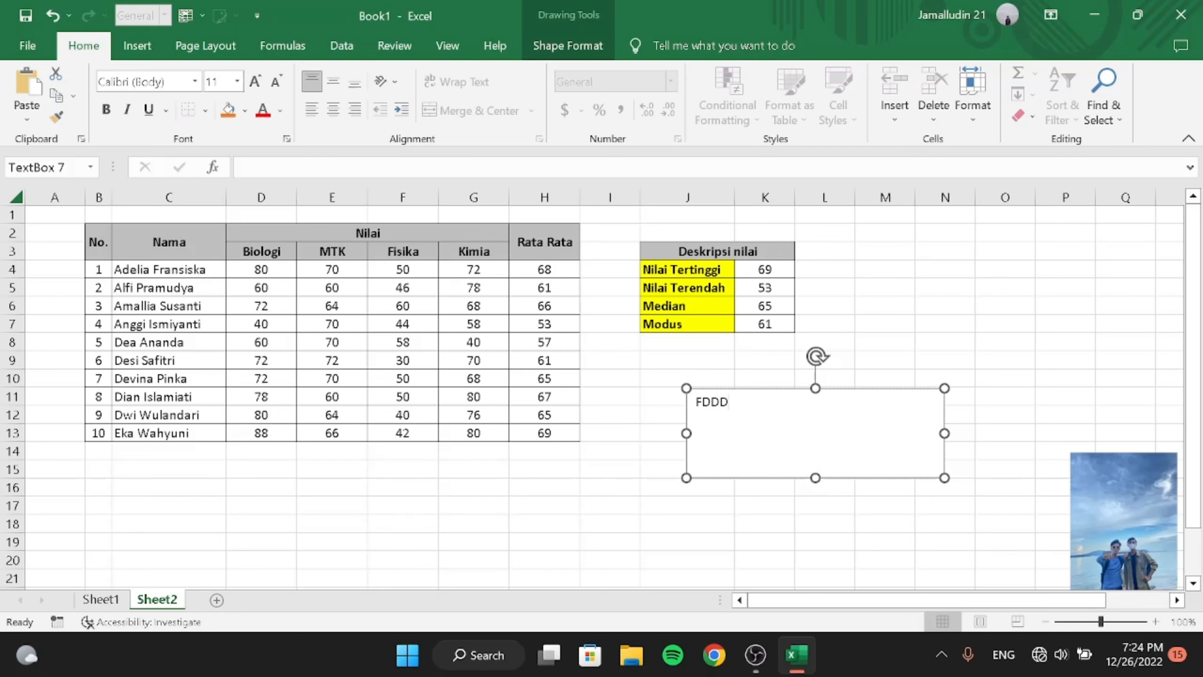
Undo the text box and its text, and select cell L12
{"action": "key", "text": "ctrl+z"}
{"action": "key", "text": "ctrl+z"}
{"action": "left_click", "coordinate": [824, 413]}
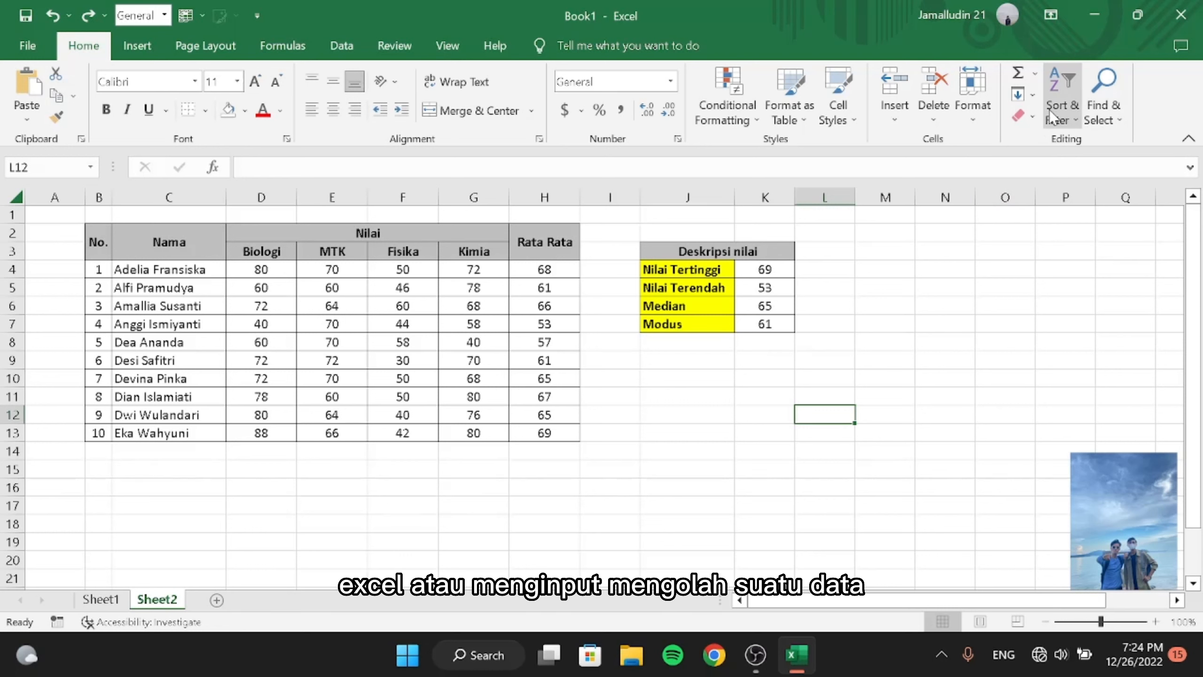
Insert the plus-minus sign (±) into cell L12 from the recently used symbols
{"action": "left_click", "coordinate": [137, 46]}
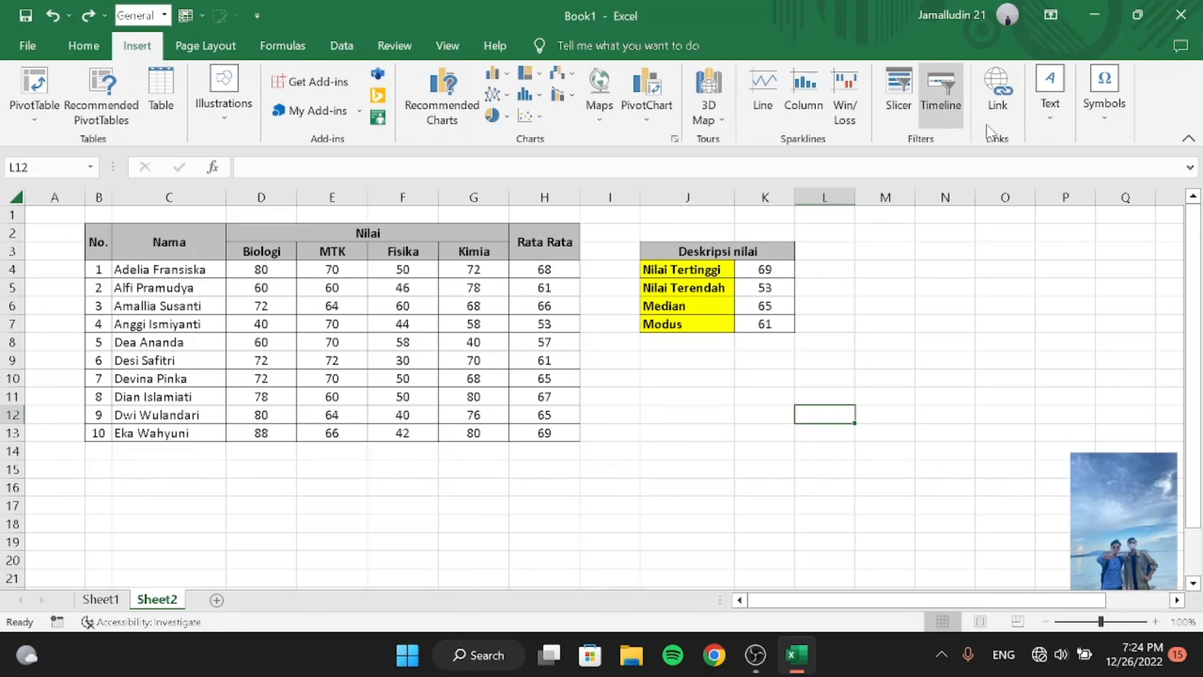
{"action": "left_click", "coordinate": [1069, 122]}
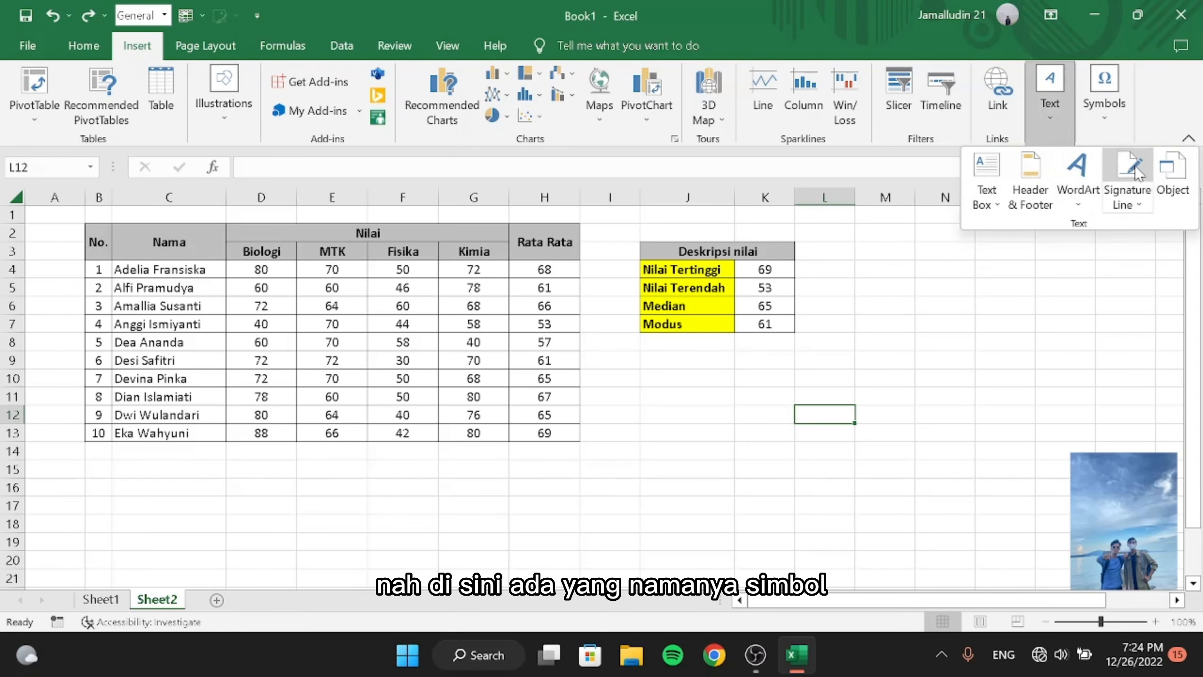
{"action": "left_click", "coordinate": [1108, 124]}
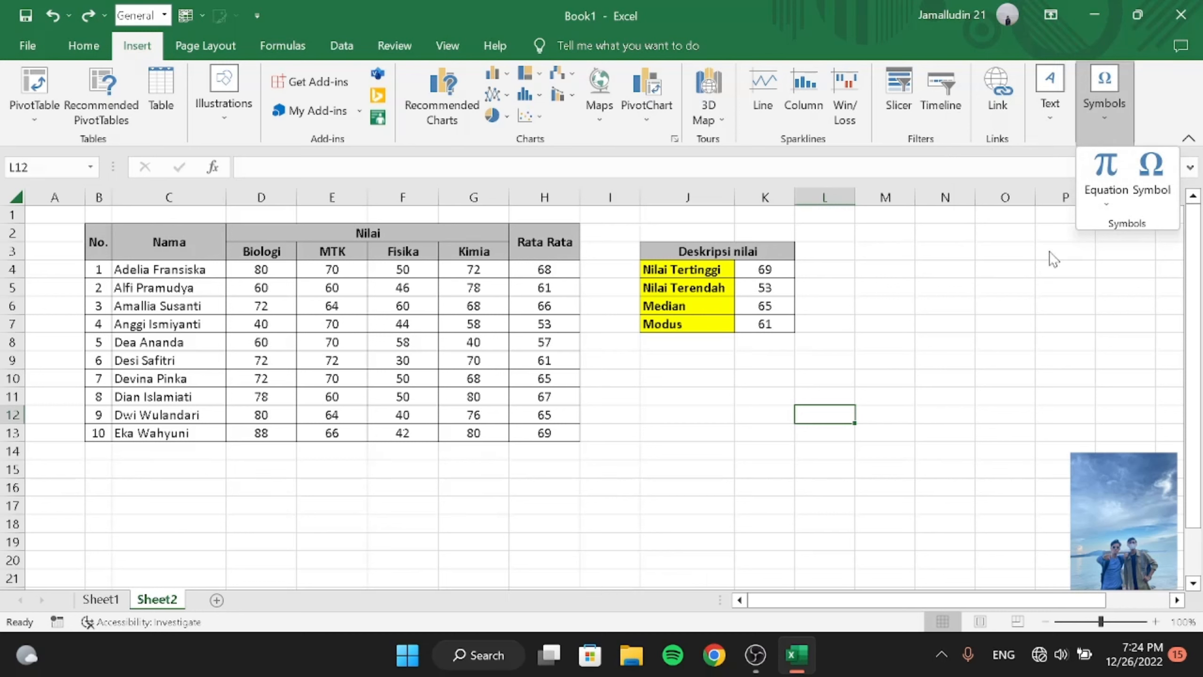
{"action": "left_click", "coordinate": [1150, 178]}
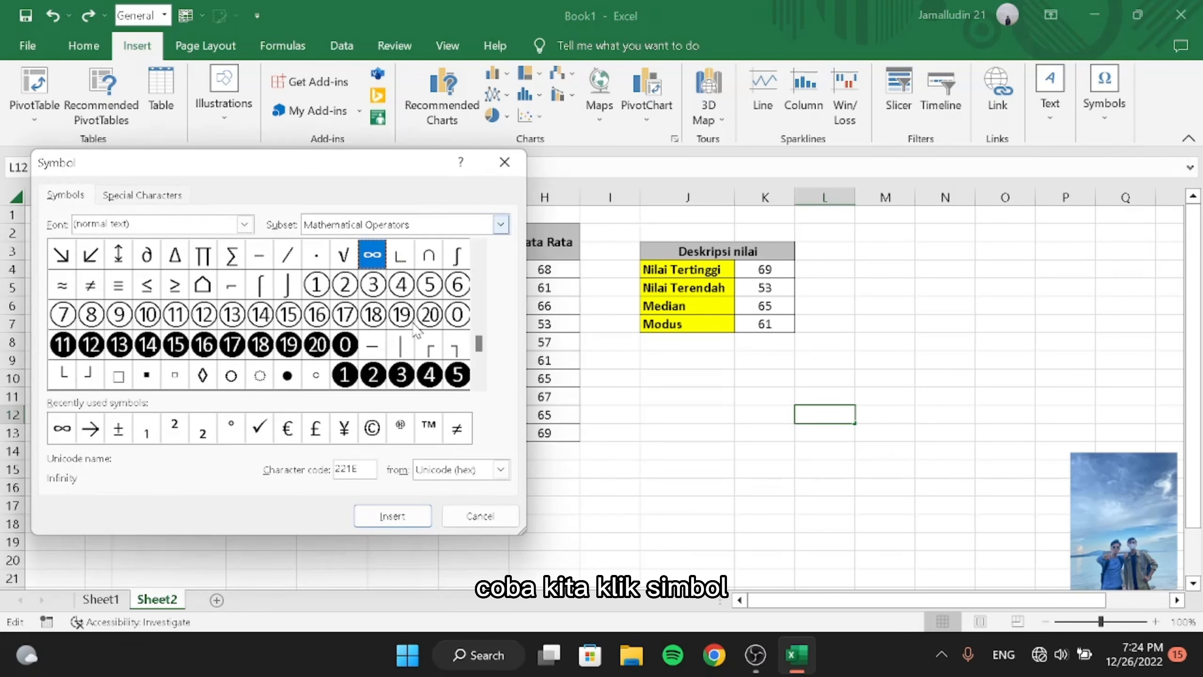
{"action": "left_click", "coordinate": [479, 382]}
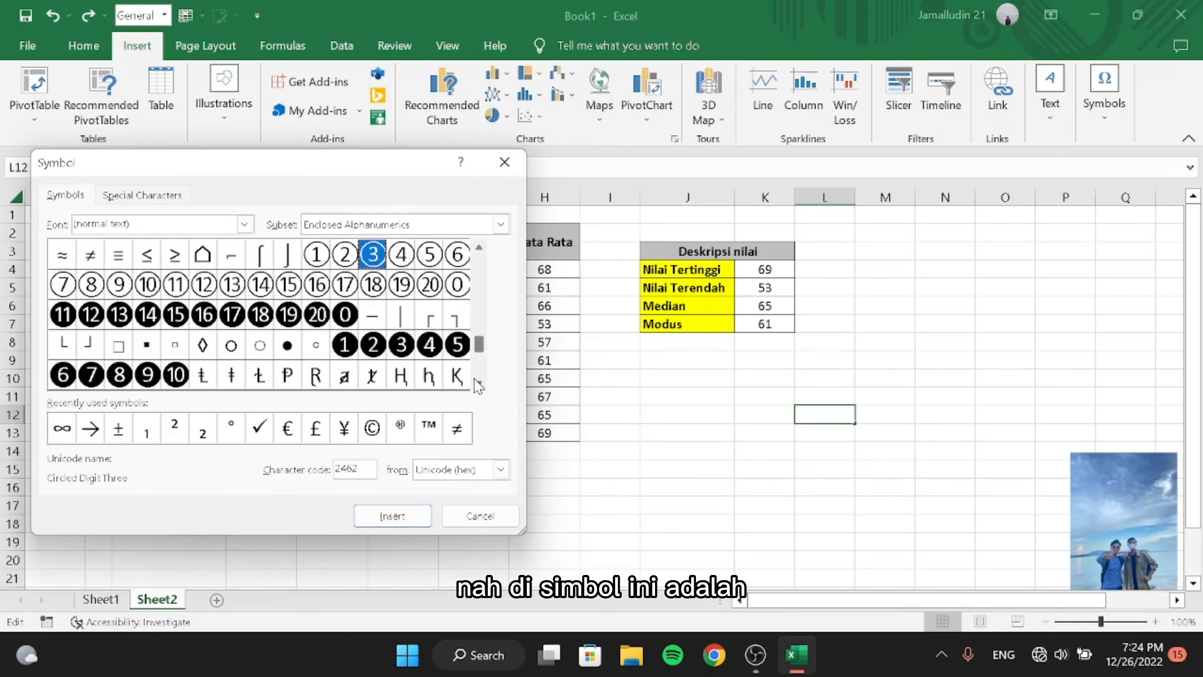
{"action": "left_click", "coordinate": [478, 384]}
{"action": "left_click", "coordinate": [479, 383]}
{"action": "left_click", "coordinate": [479, 383]}
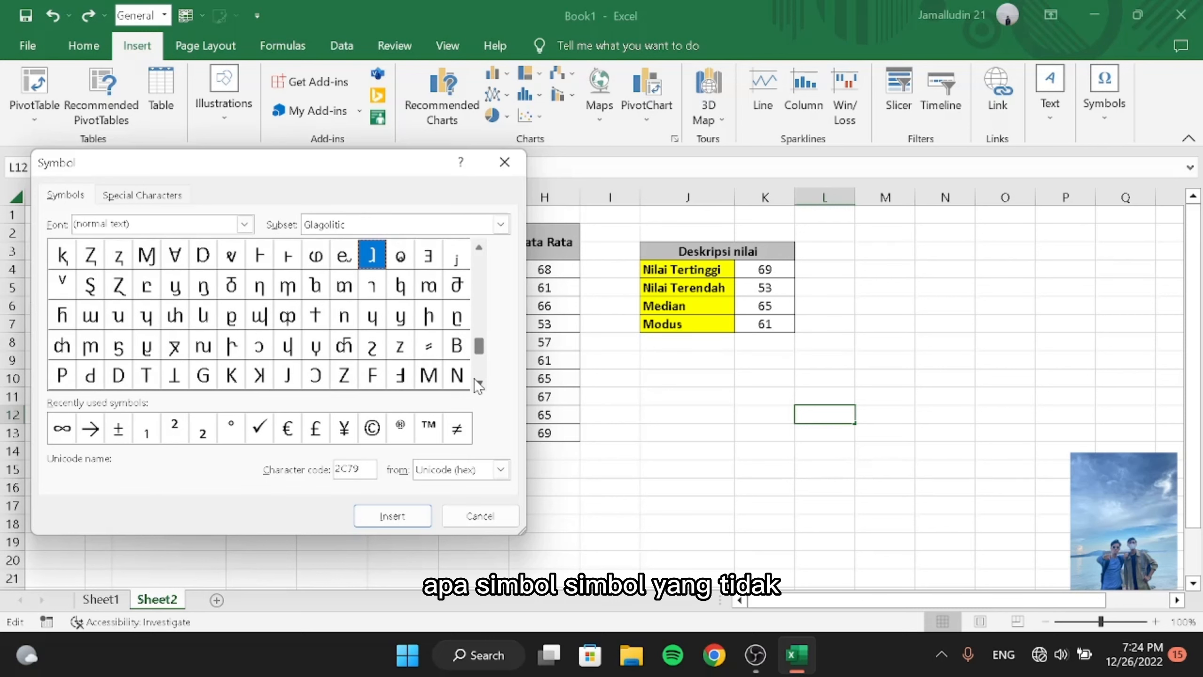
{"action": "left_click", "coordinate": [479, 383]}
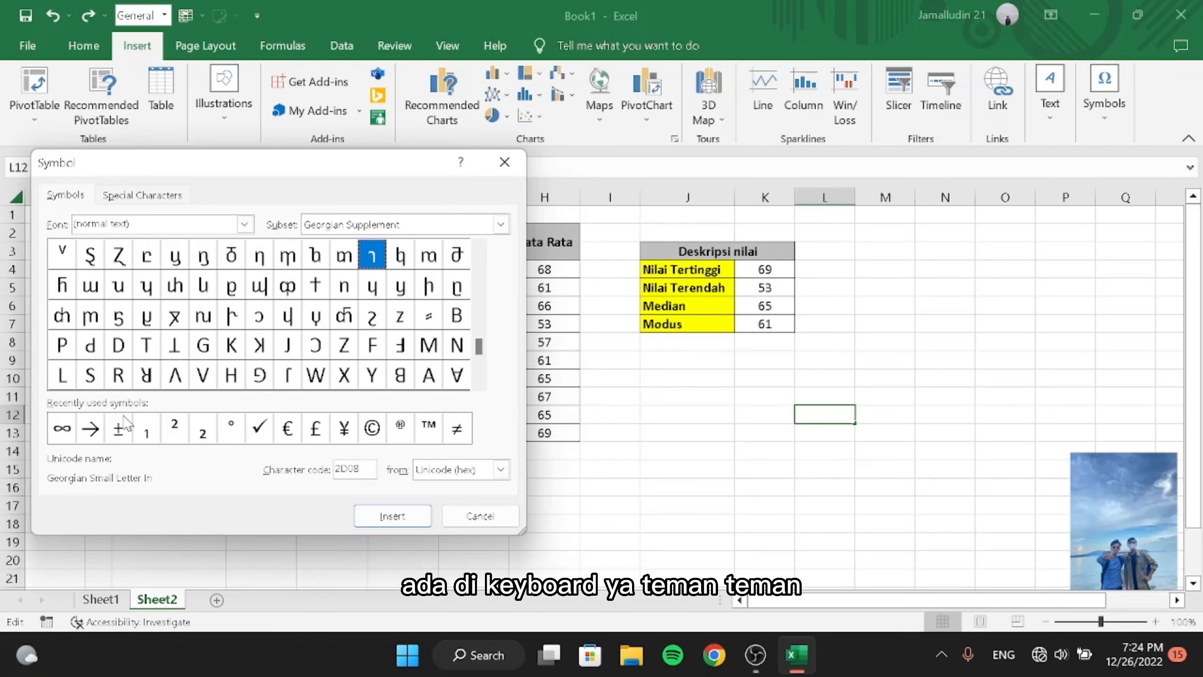
{"action": "left_click", "coordinate": [117, 432]}
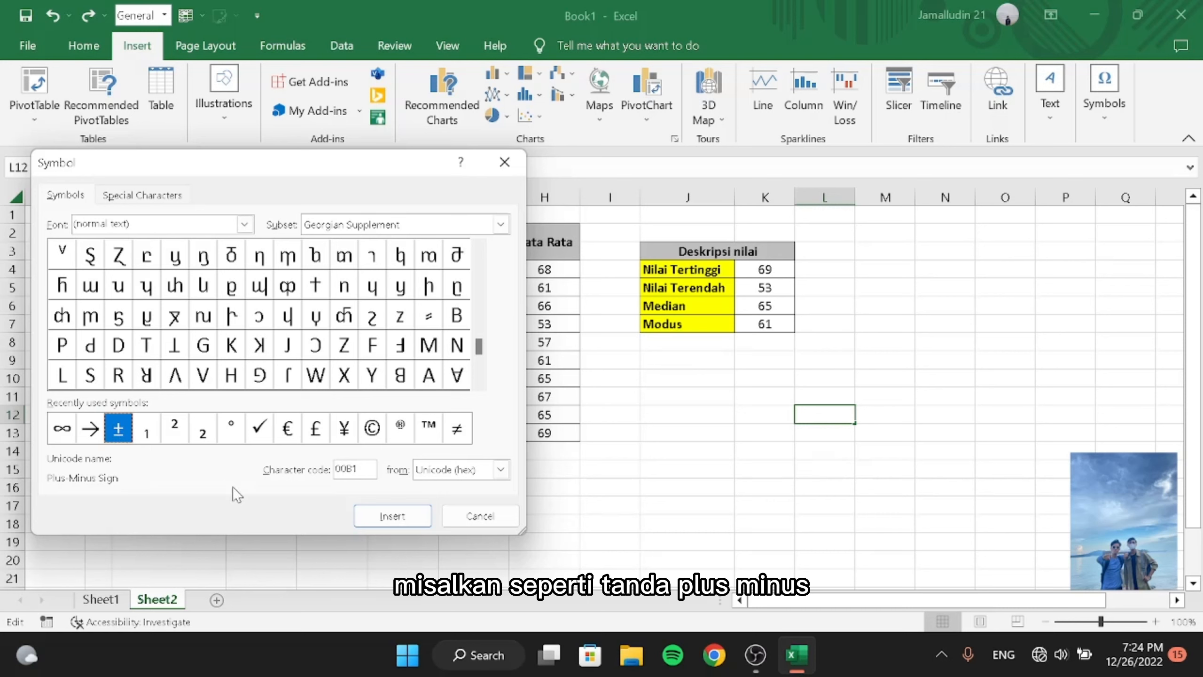
{"action": "left_click", "coordinate": [391, 516]}
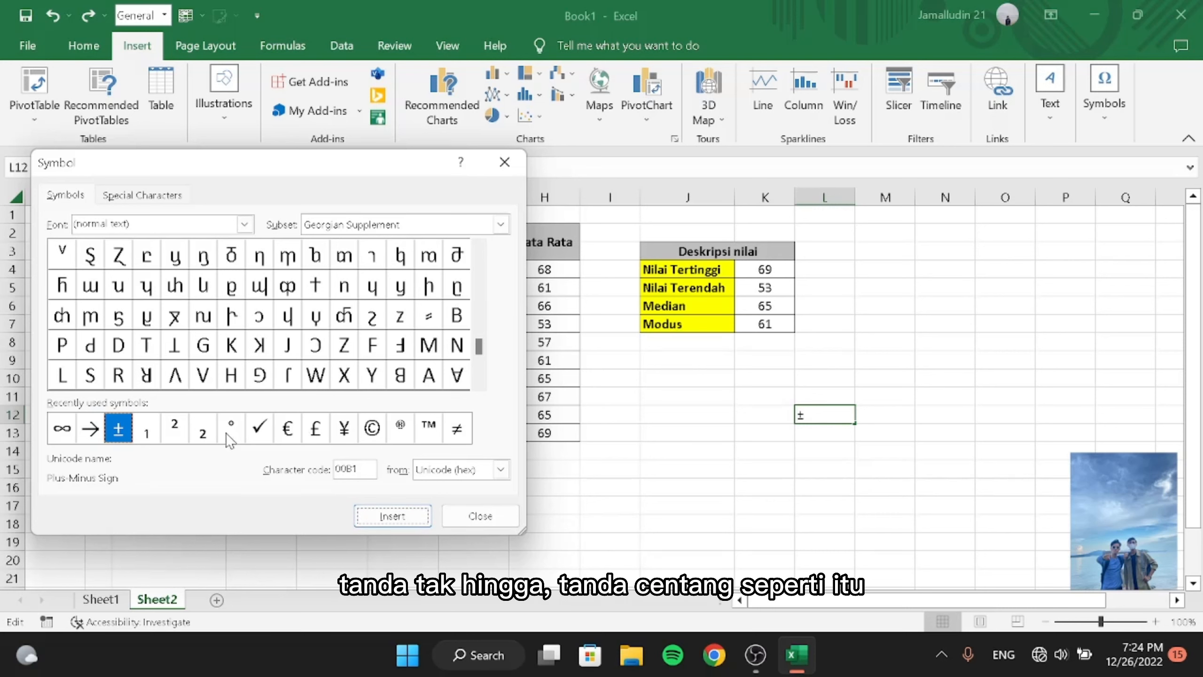
Add the Wingdings check mark after the ± in cell L12 and close the Symbol dialog
{"action": "left_click", "coordinate": [262, 430]}
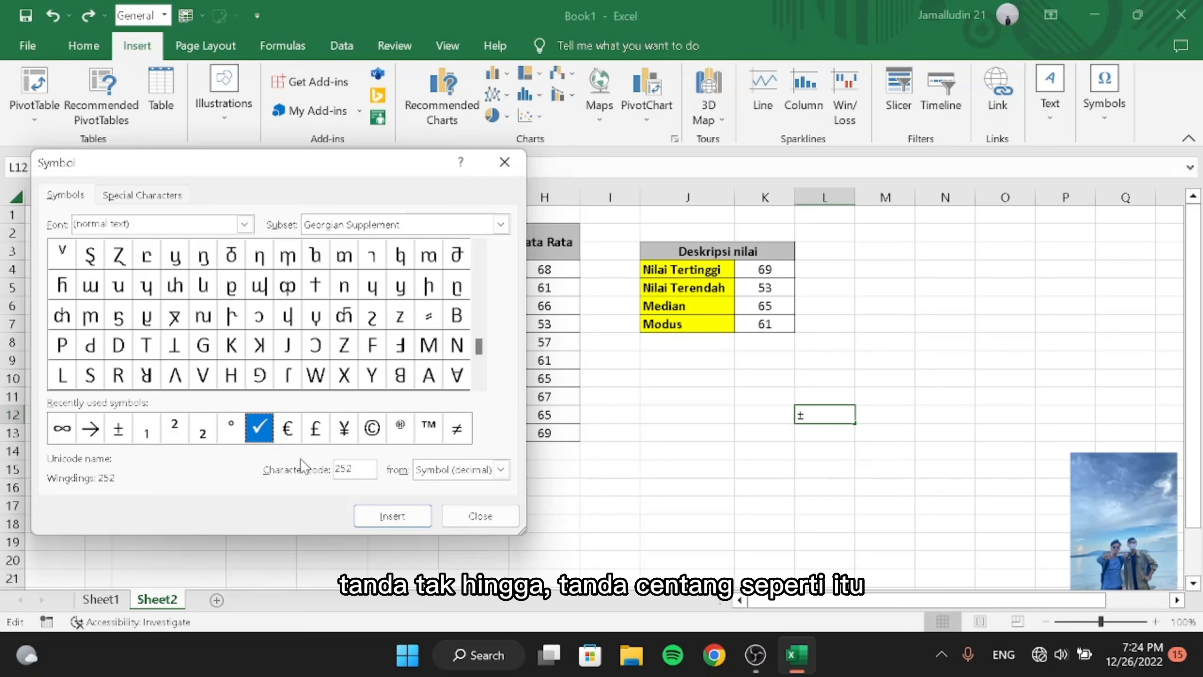
{"action": "left_click", "coordinate": [391, 515]}
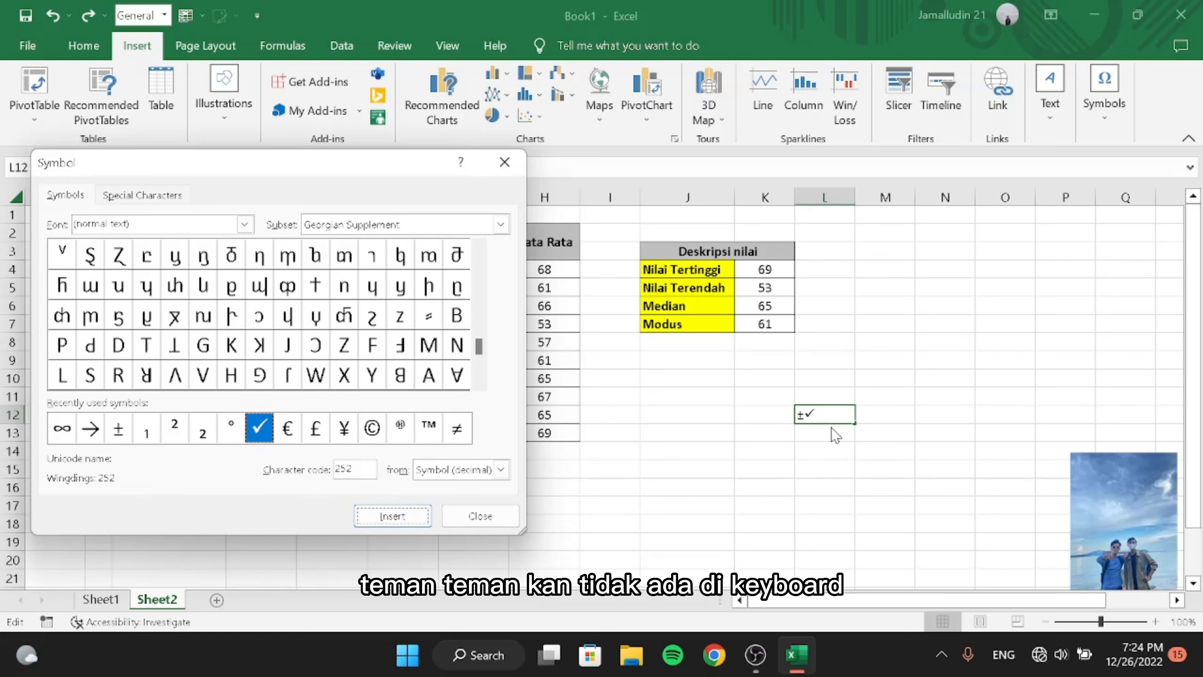
{"action": "left_click", "coordinate": [498, 515]}
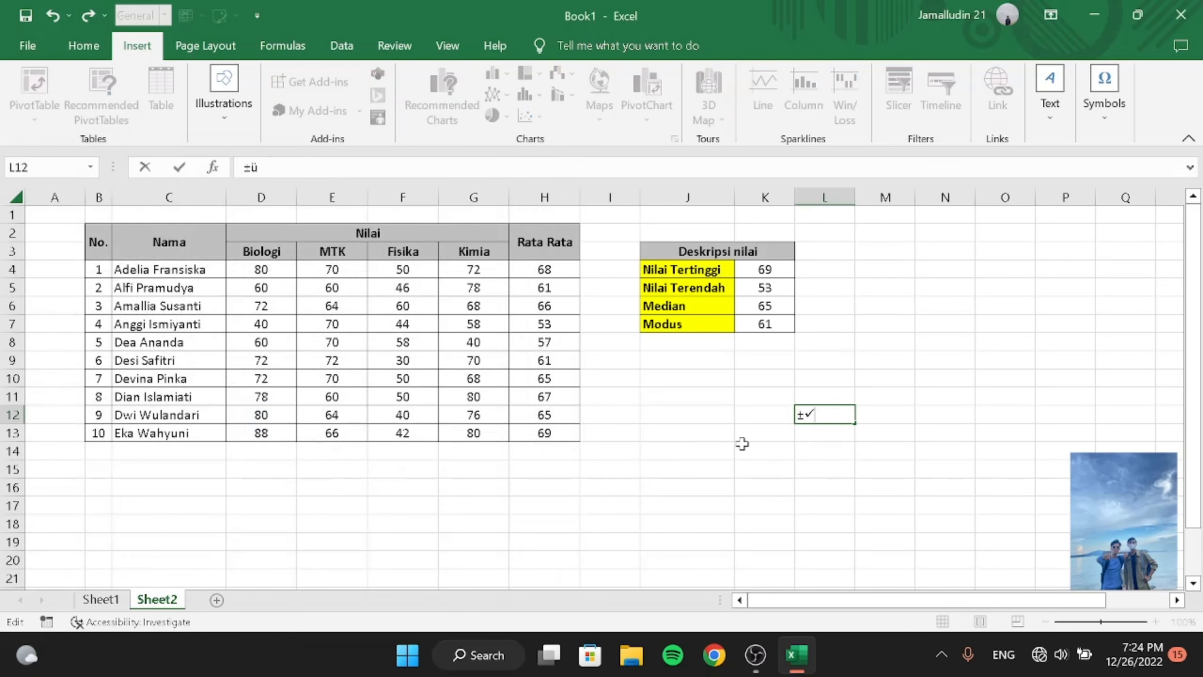
Delete the inserted symbols from cell L12 and select cell K13
{"action": "left_click", "coordinate": [831, 445]}
{"action": "left_click", "coordinate": [827, 417]}
{"action": "key", "text": "BackSpace"}
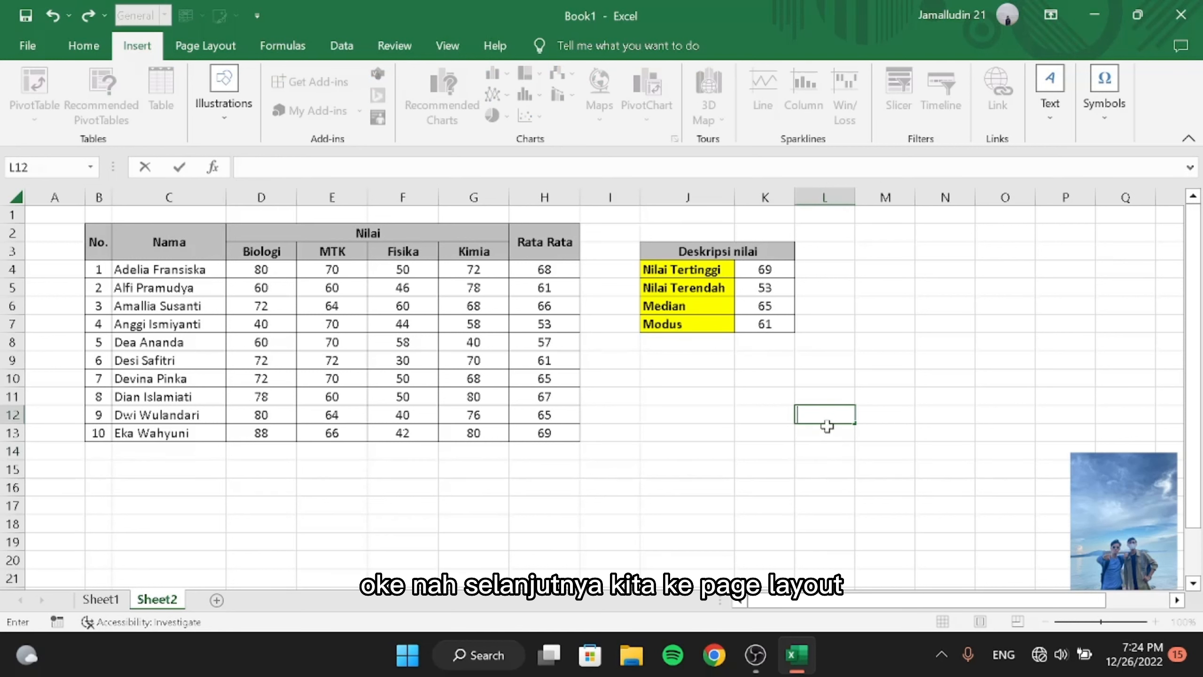
{"action": "left_click", "coordinate": [772, 441]}
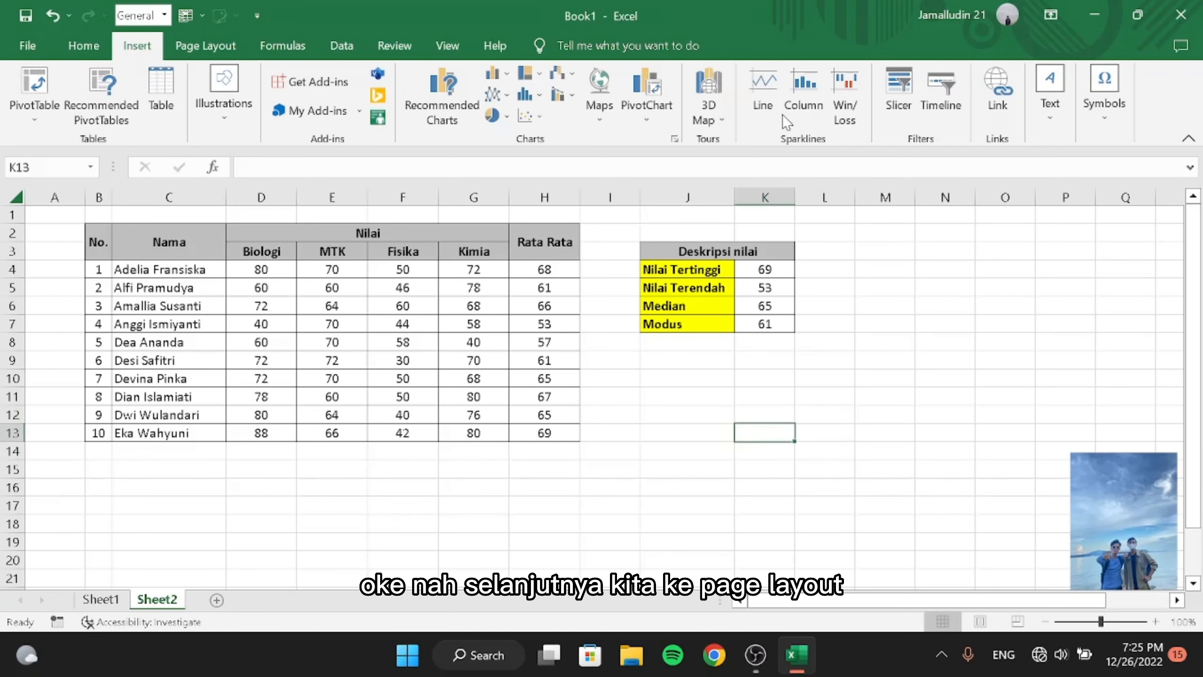
Examine the preset page margins and the portrait and landscape orientation options for the sheet
{"action": "left_click", "coordinate": [205, 46]}
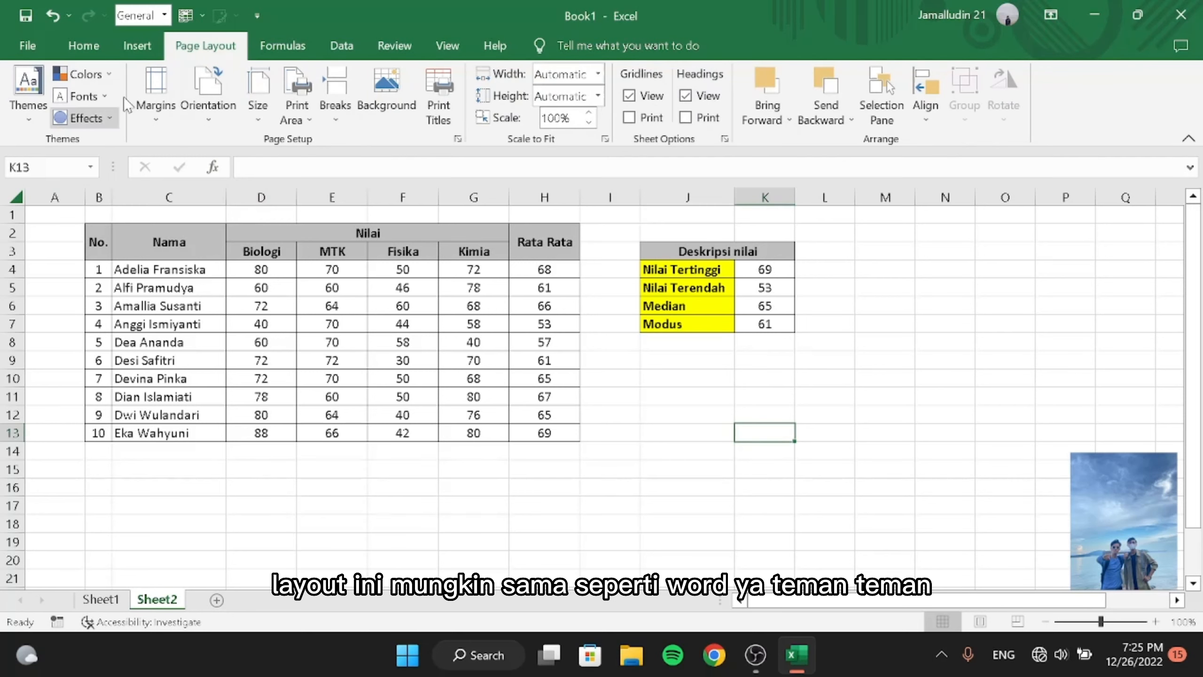
{"action": "left_click", "coordinate": [156, 119]}
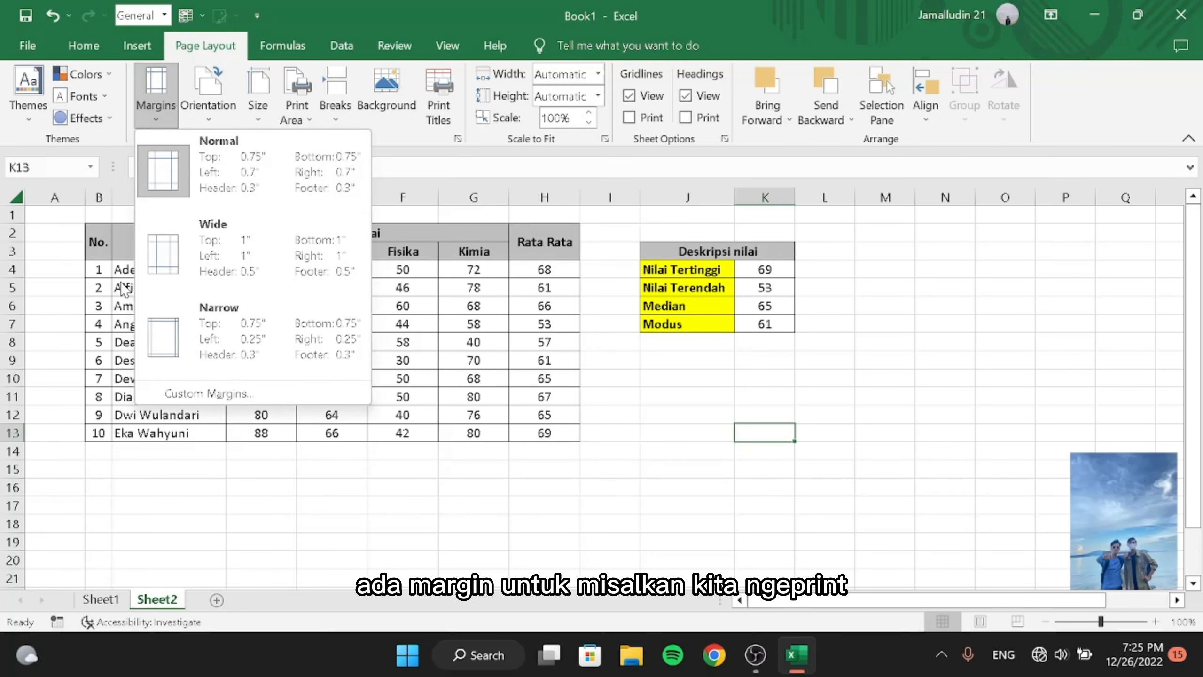
{"action": "left_click", "coordinate": [191, 97]}
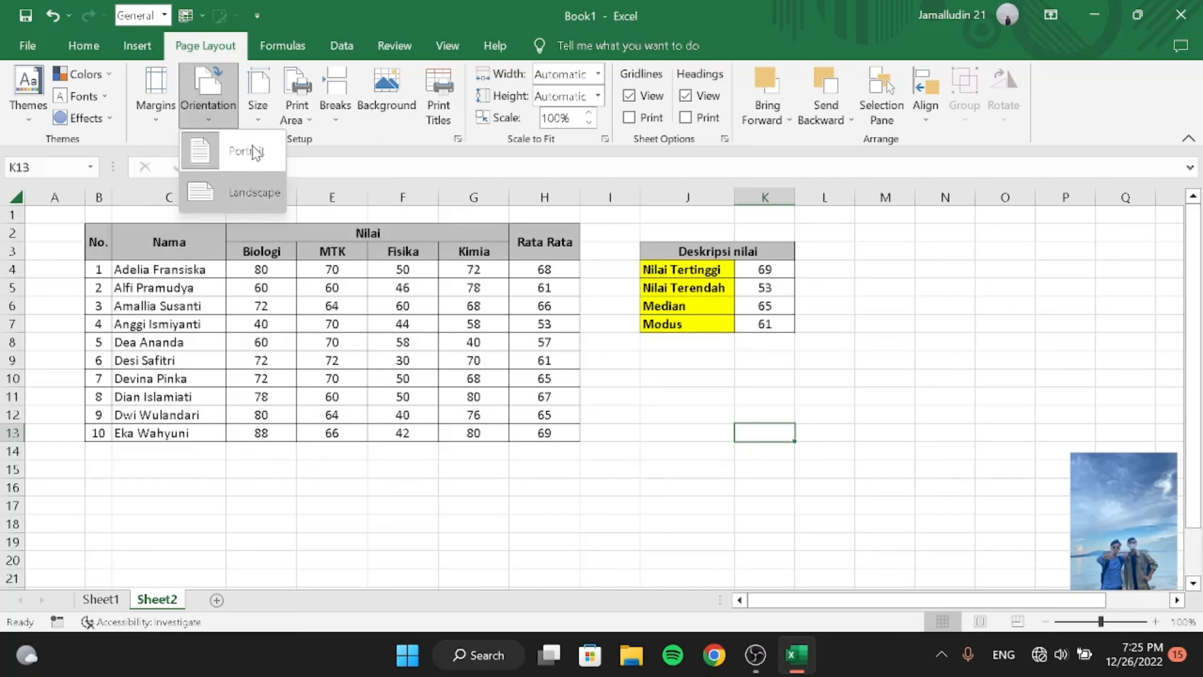
Examine the preset paper sizes available for the sheet, such as Letter, Legal, A3, A4 and Folio
{"action": "left_click", "coordinate": [258, 107]}
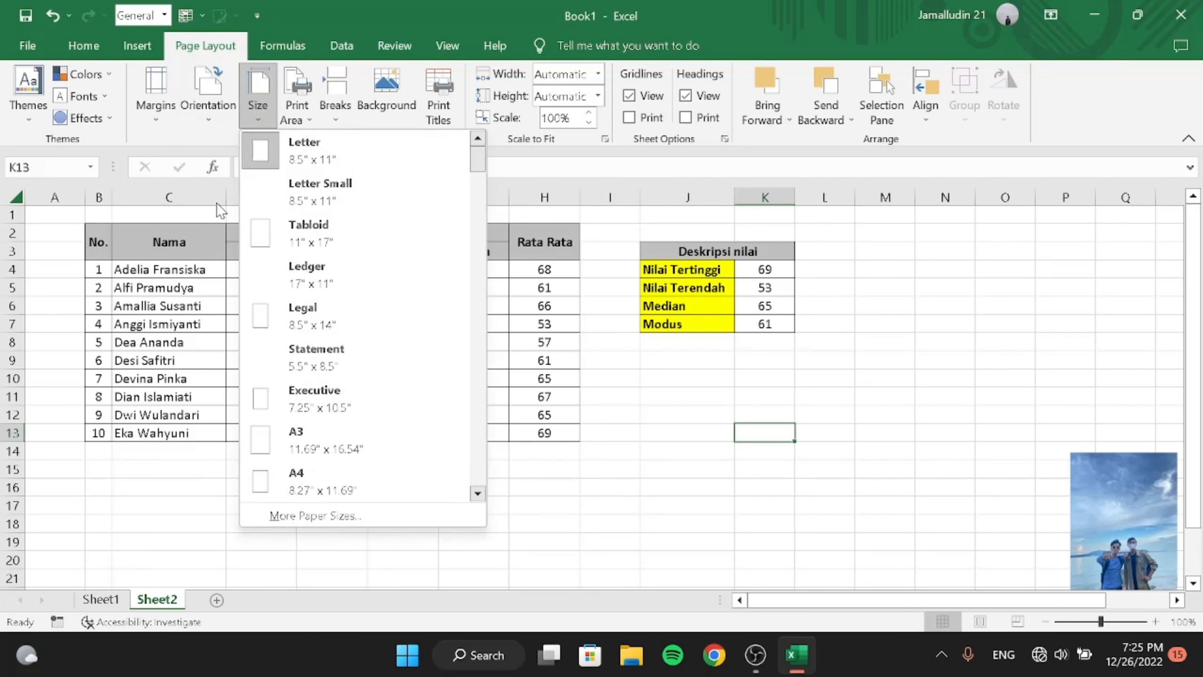
{"action": "scroll", "coordinate": [408, 350], "scroll_direction": "down", "scroll_amount": 3}
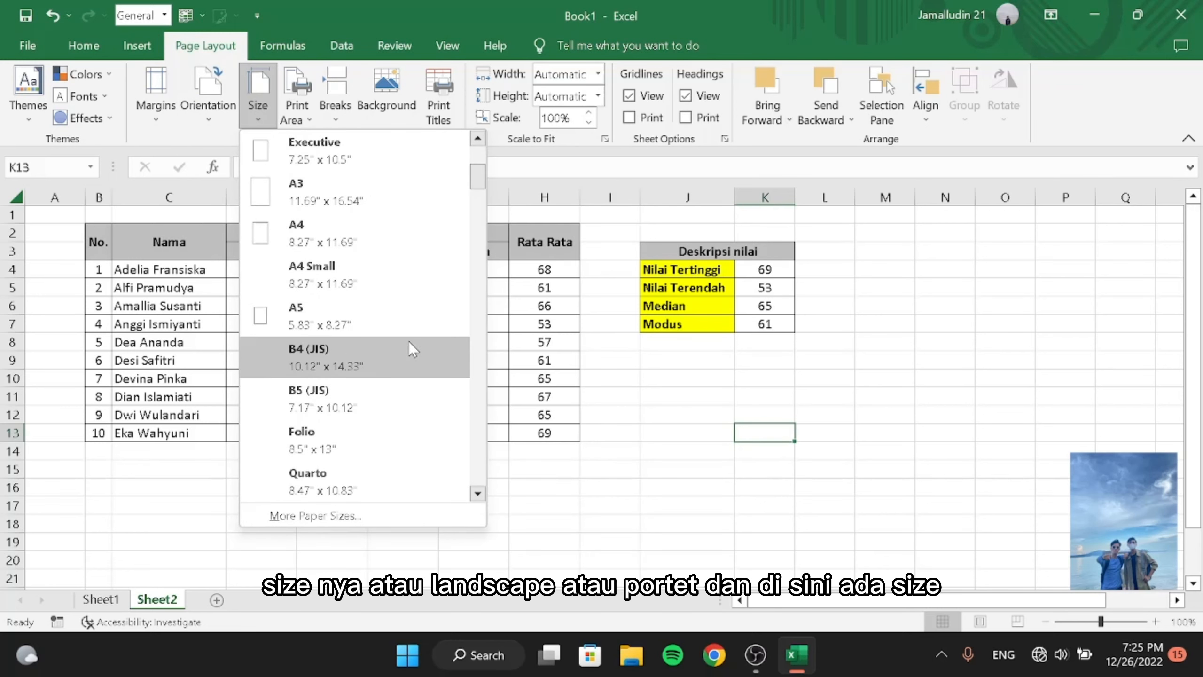
{"action": "scroll", "coordinate": [408, 349], "scroll_direction": "up", "scroll_amount": 3}
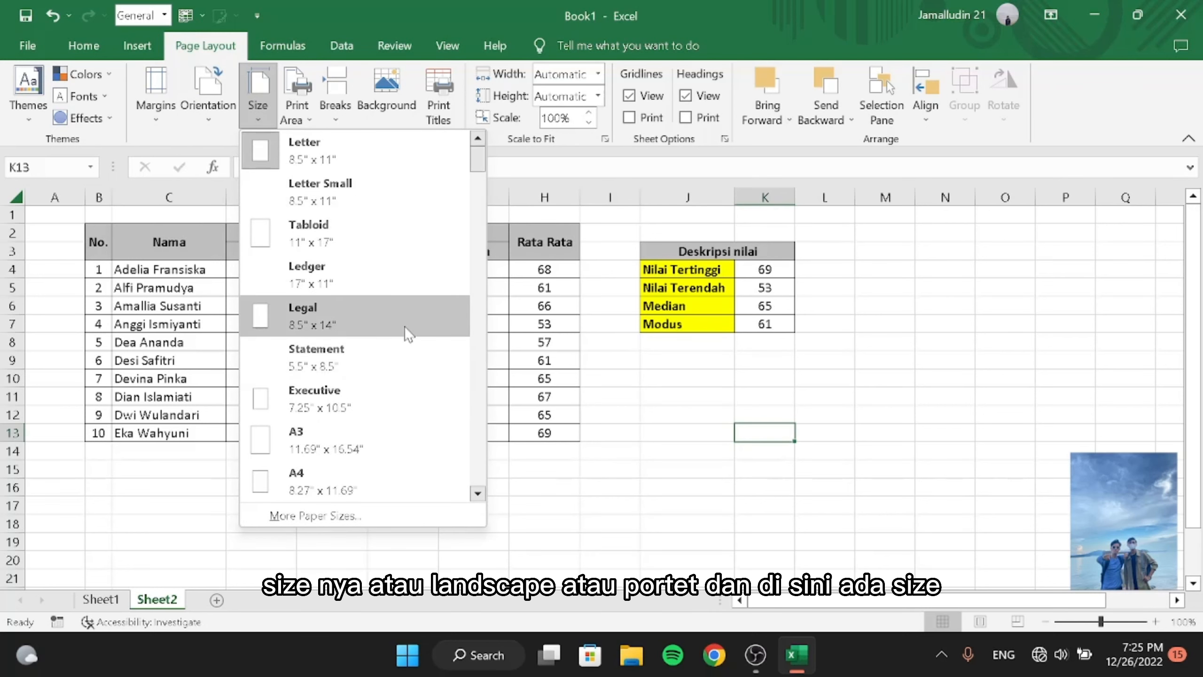
Set the student score table B2:H13 as the print area
{"action": "left_click", "coordinate": [296, 111]}
{"action": "left_click", "coordinate": [403, 287]}
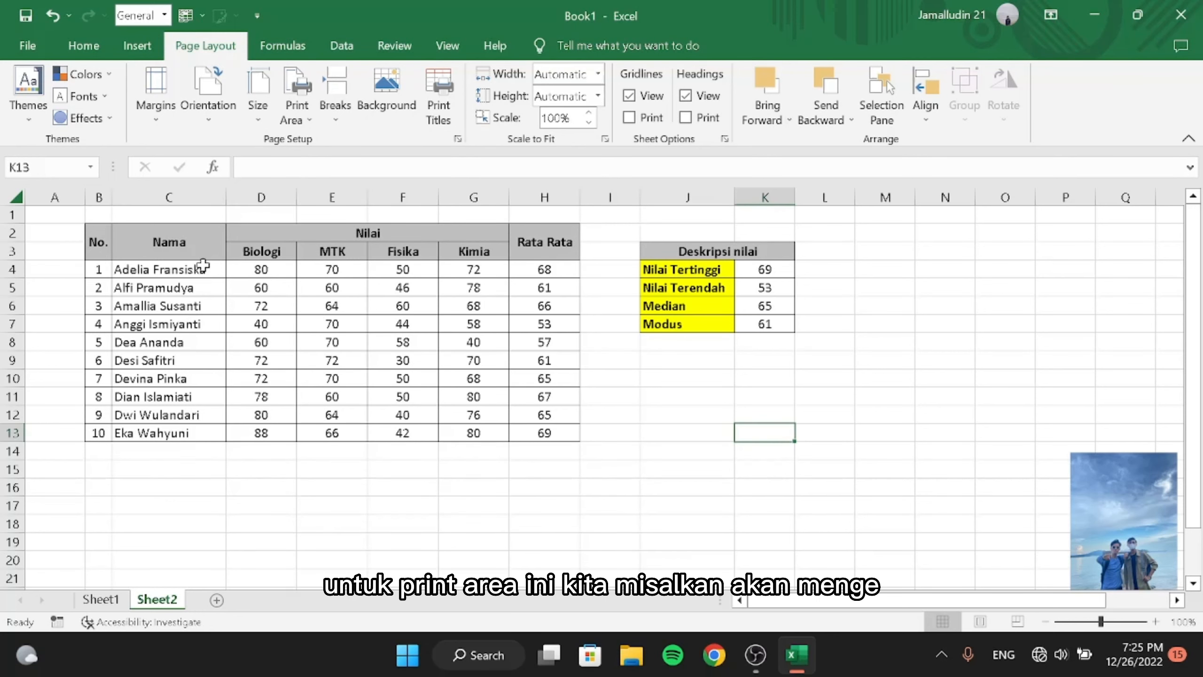
{"action": "left_click_drag", "start_coordinate": [102, 231], "coordinate": [555, 433]}
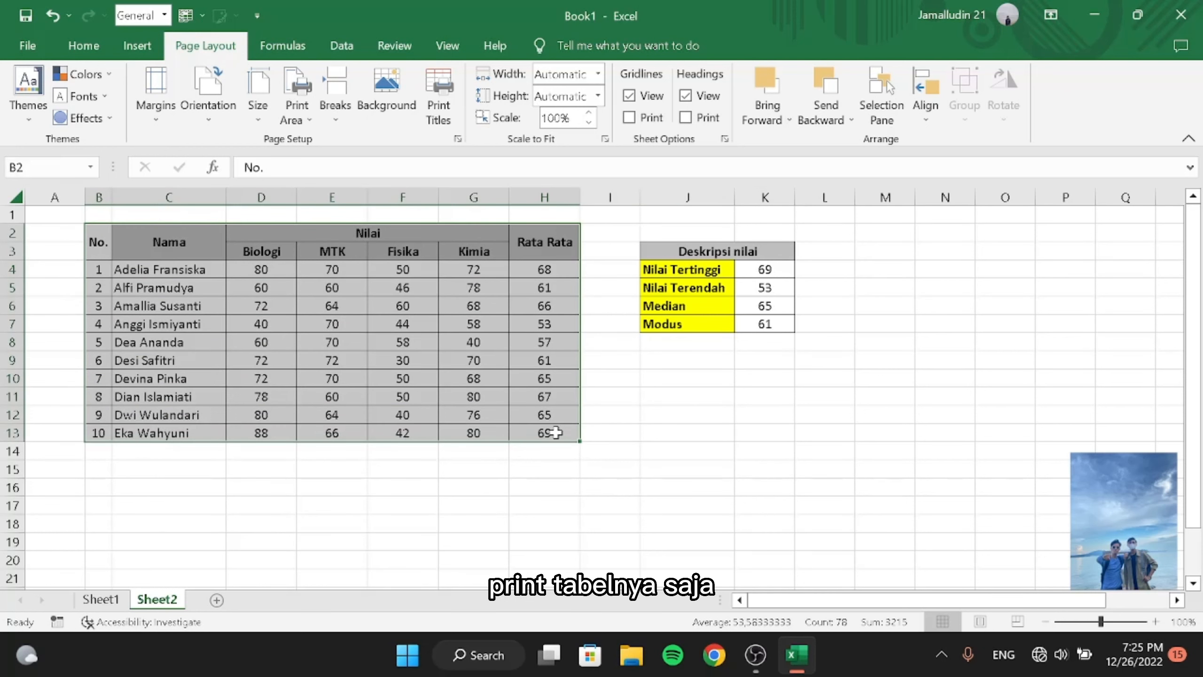
{"action": "left_click", "coordinate": [301, 102]}
{"action": "left_click", "coordinate": [307, 142]}
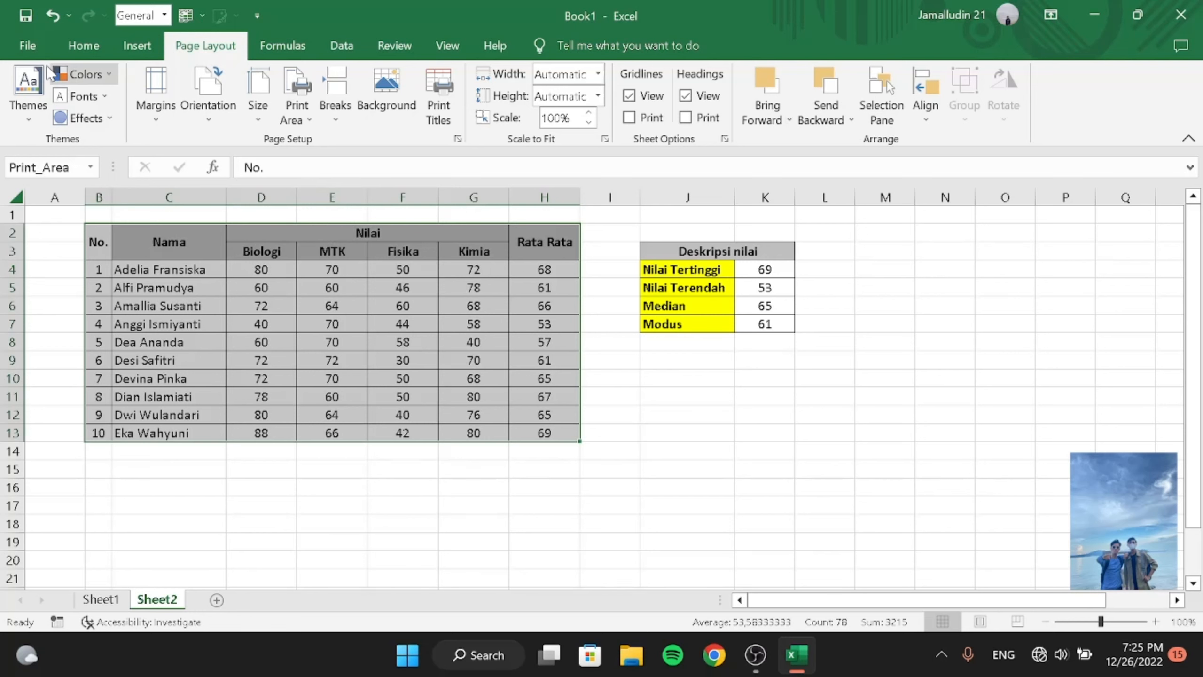
Check the print preview of the score table, return to the sheet and select cell I16
{"action": "left_click", "coordinate": [27, 46]}
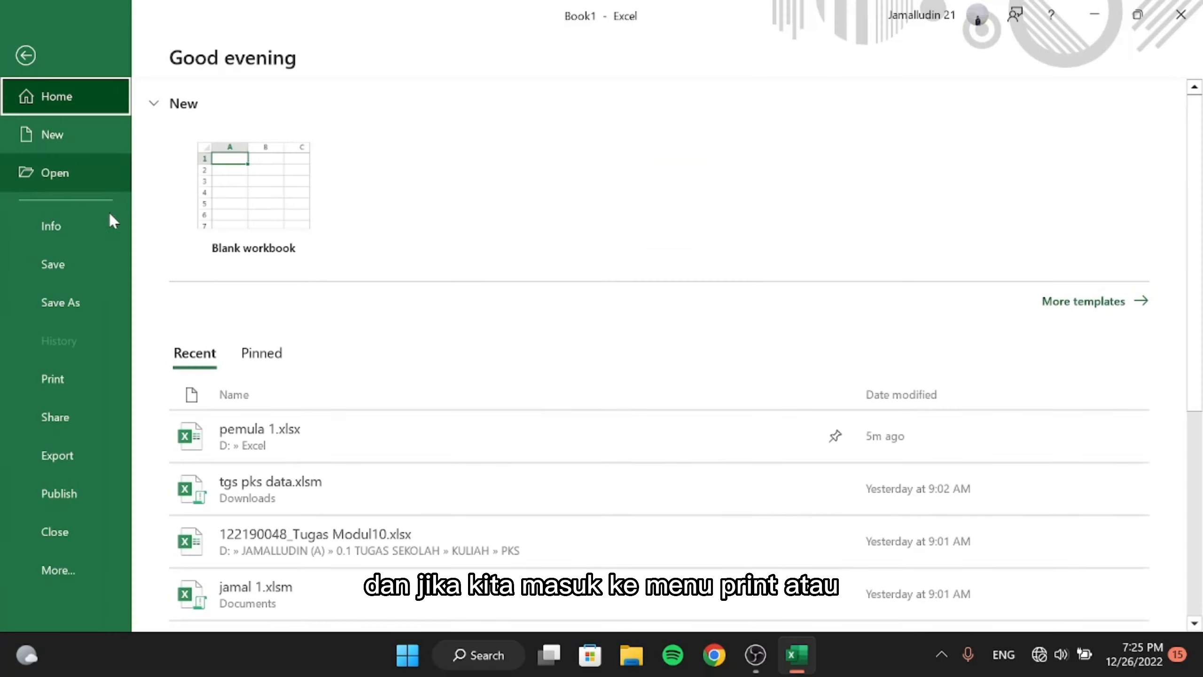
{"action": "left_click", "coordinate": [86, 391]}
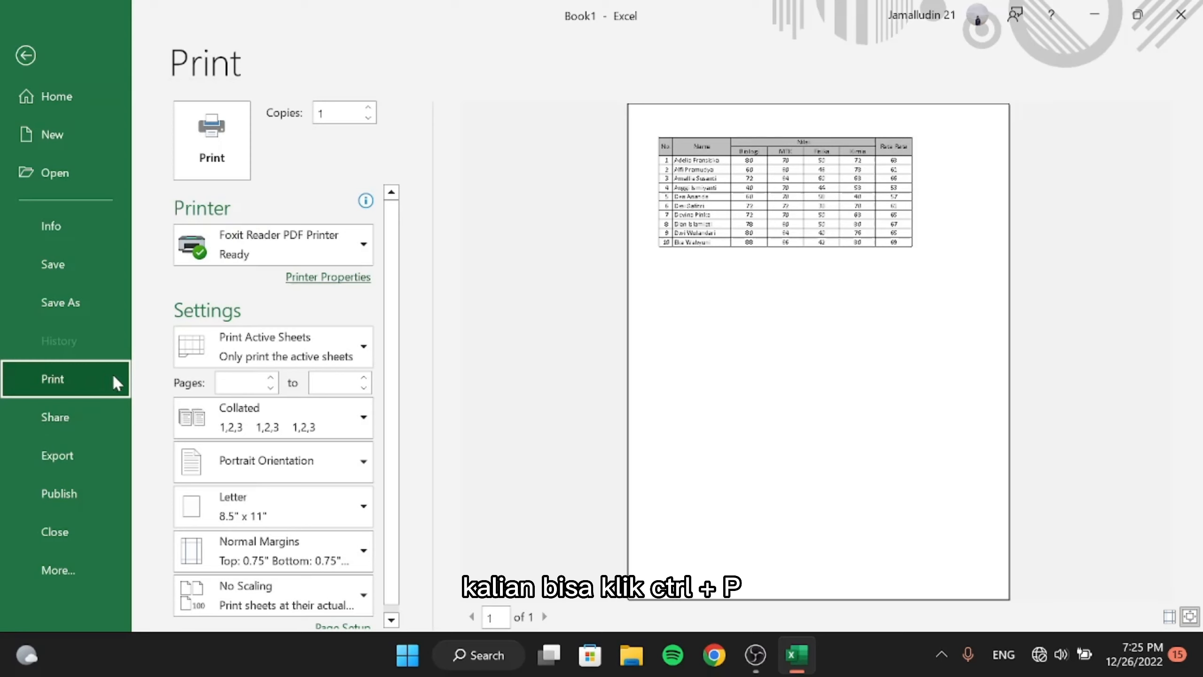
{"action": "left_click", "coordinate": [766, 322]}
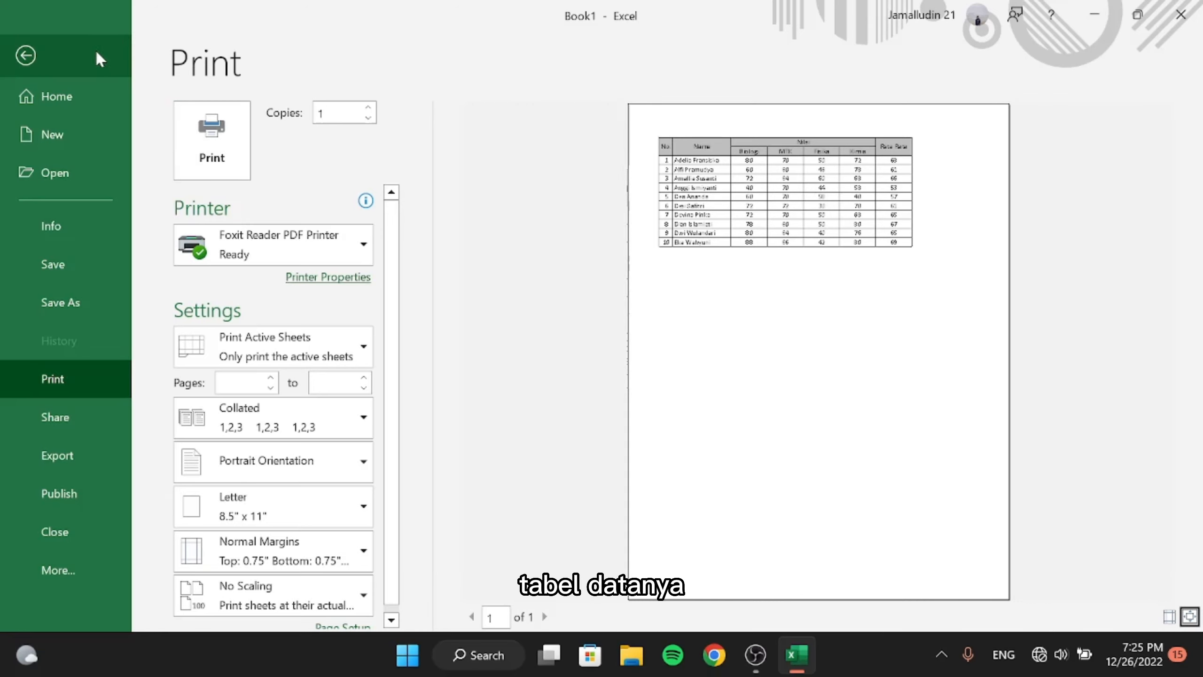
{"action": "left_click", "coordinate": [26, 55]}
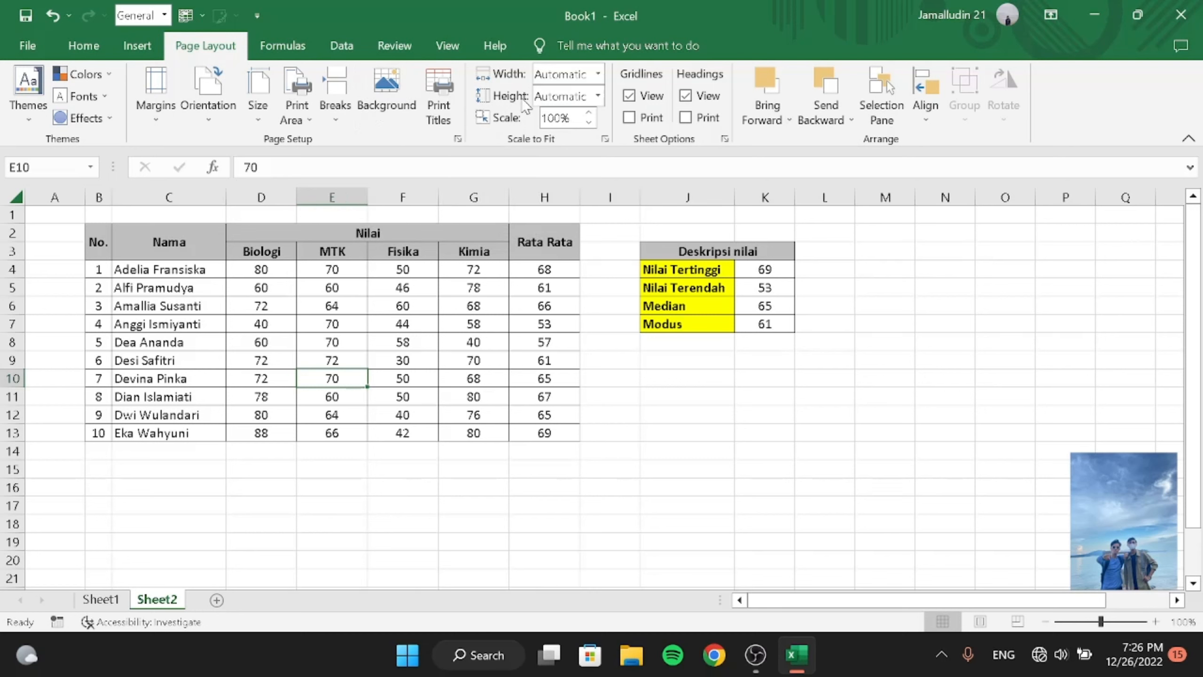
{"action": "left_click", "coordinate": [609, 487]}
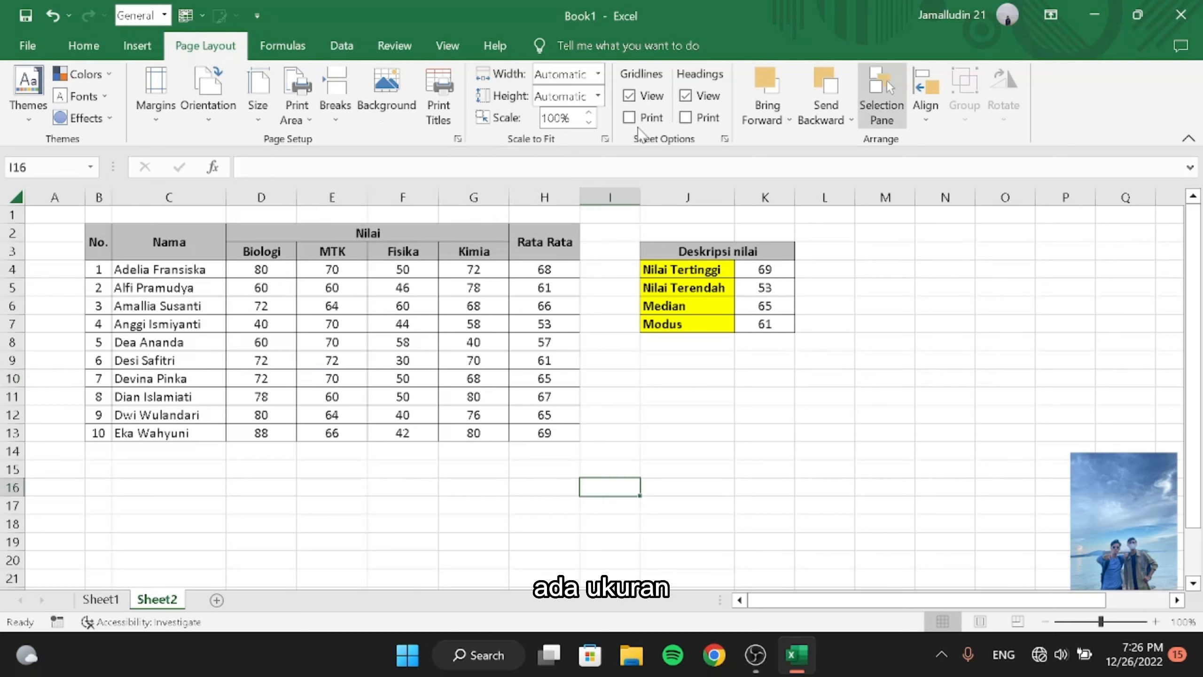
Examine the formula function library and the average formula in cell H7 of the Rata Rata column
{"action": "left_click", "coordinate": [282, 46]}
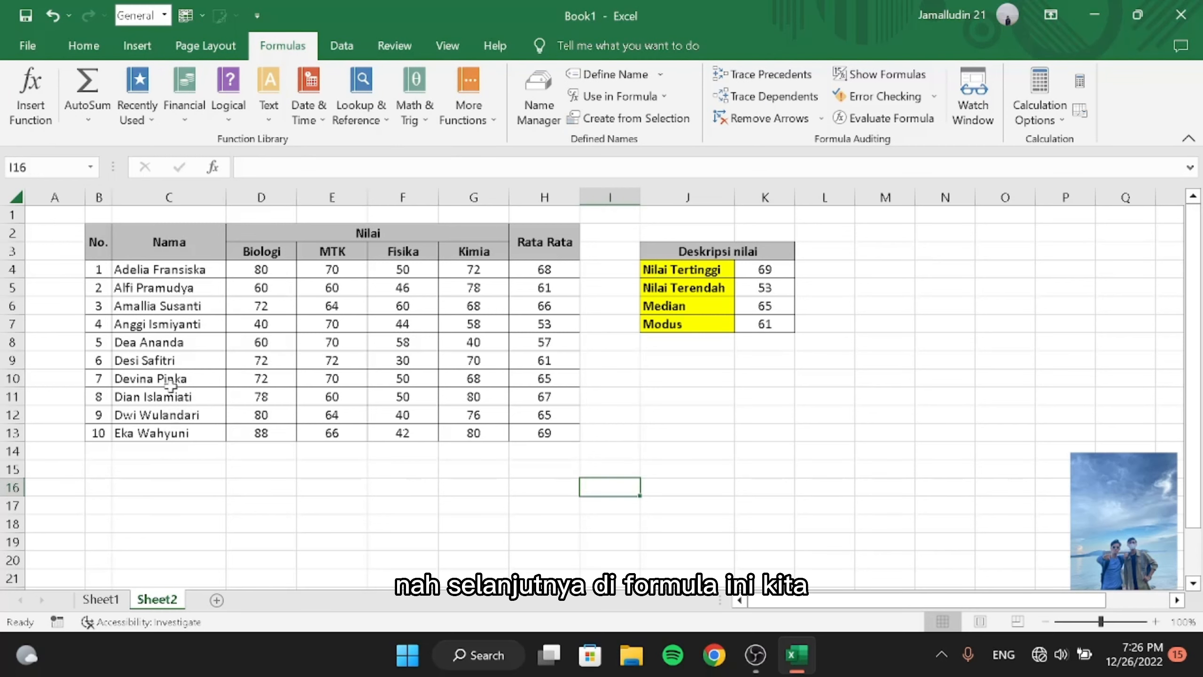
{"action": "left_click_drag", "start_coordinate": [111, 238], "coordinate": [506, 437]}
{"action": "left_click", "coordinate": [515, 435]}
{"action": "left_click", "coordinate": [419, 462]}
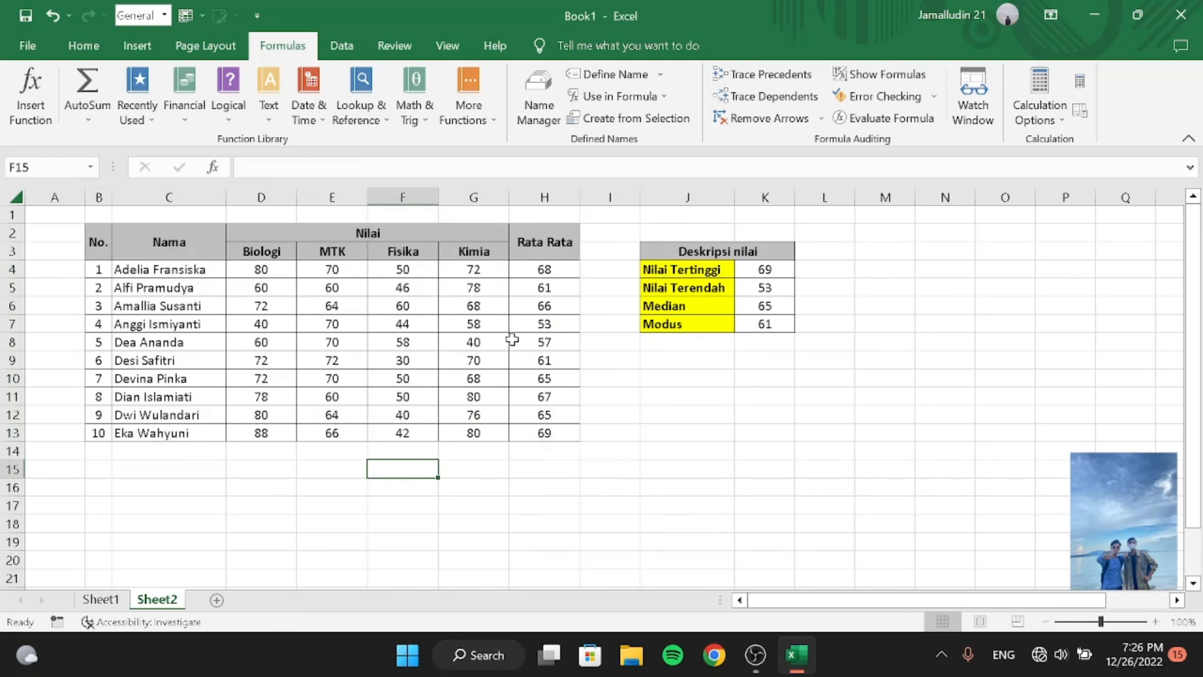
{"action": "left_click", "coordinate": [533, 328]}
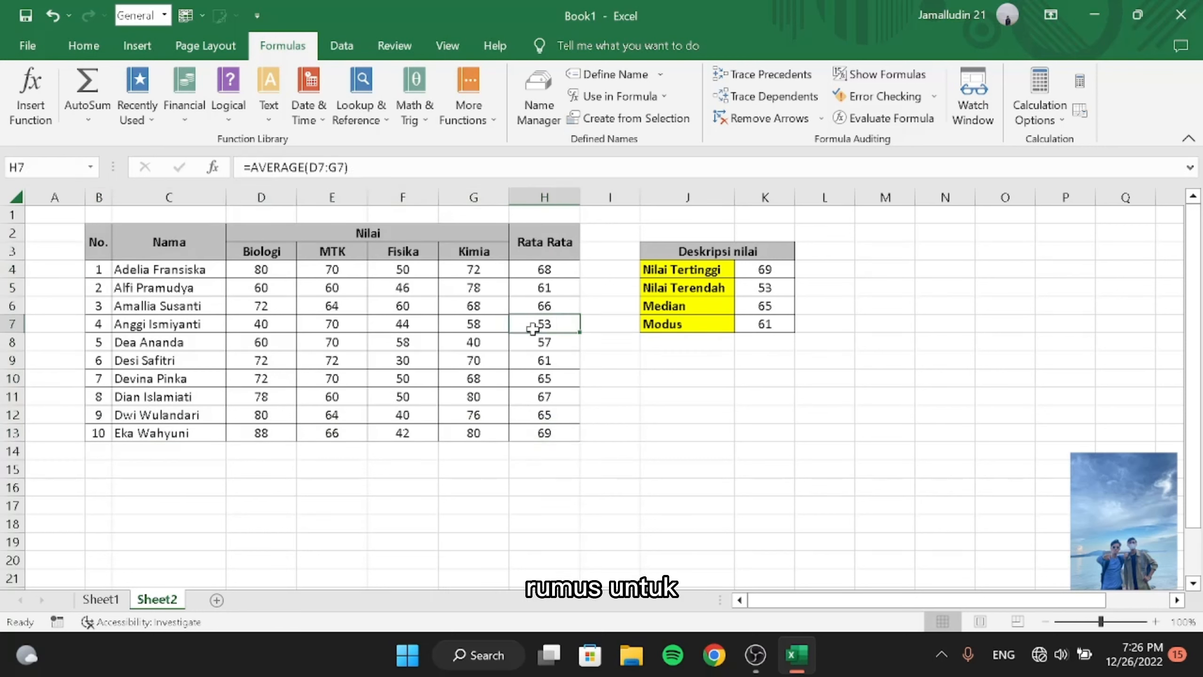
{"action": "left_click", "coordinate": [385, 481]}
{"action": "left_click", "coordinate": [268, 458]}
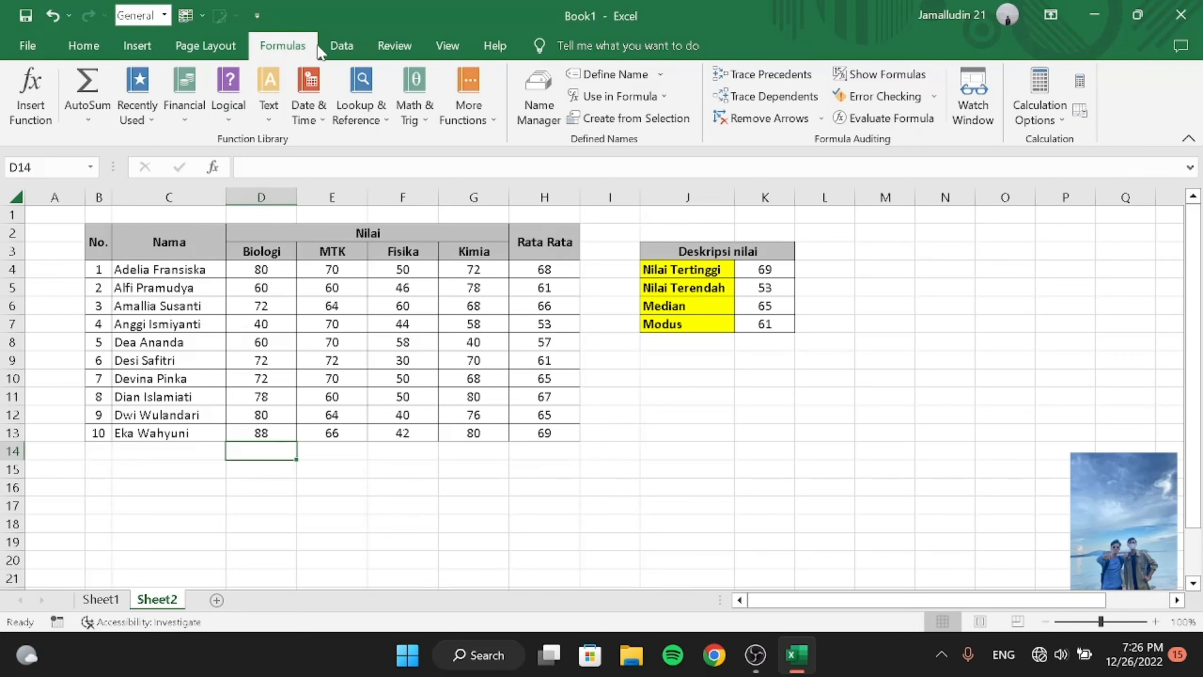
Try applying a filter to the table data in B4:H13, and undo it
{"action": "left_click", "coordinate": [342, 46]}
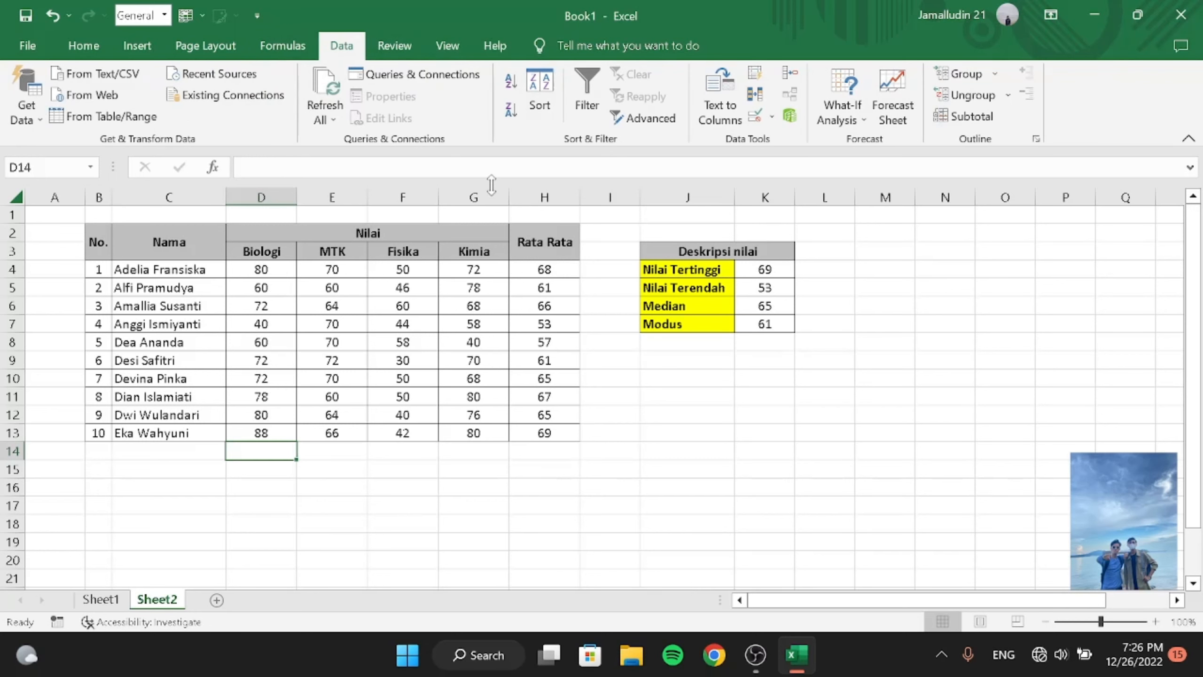
{"action": "left_click", "coordinate": [116, 270]}
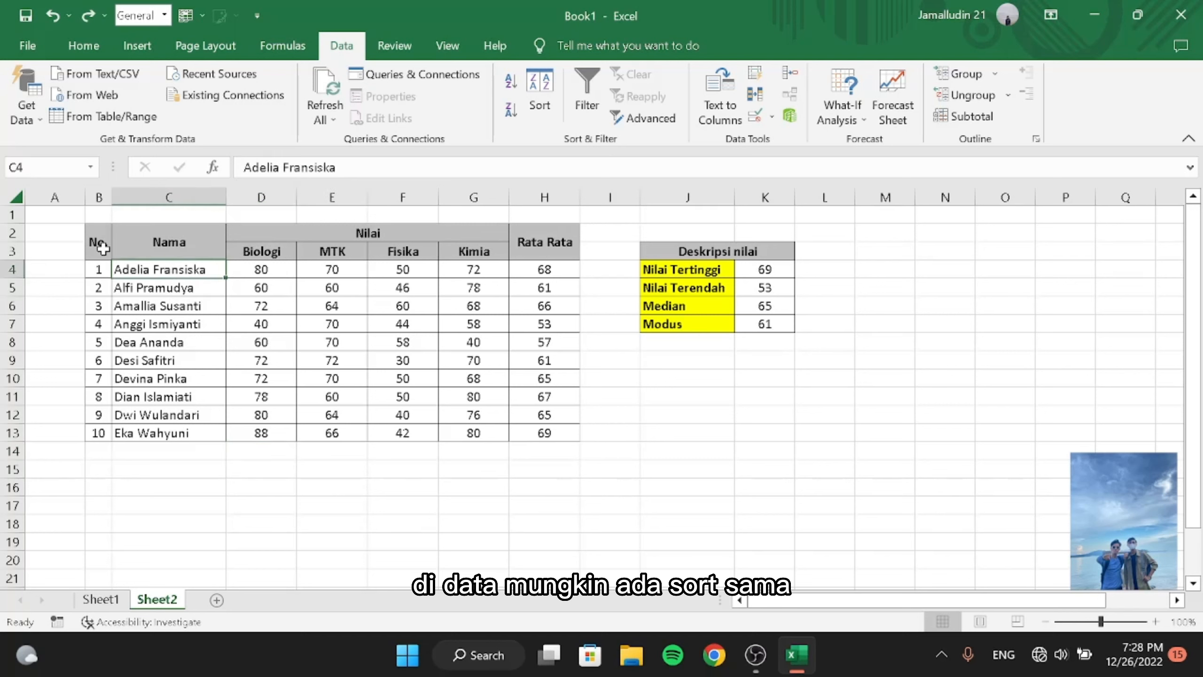
{"action": "left_click_drag", "start_coordinate": [97, 269], "coordinate": [570, 434]}
{"action": "left_click", "coordinate": [585, 114]}
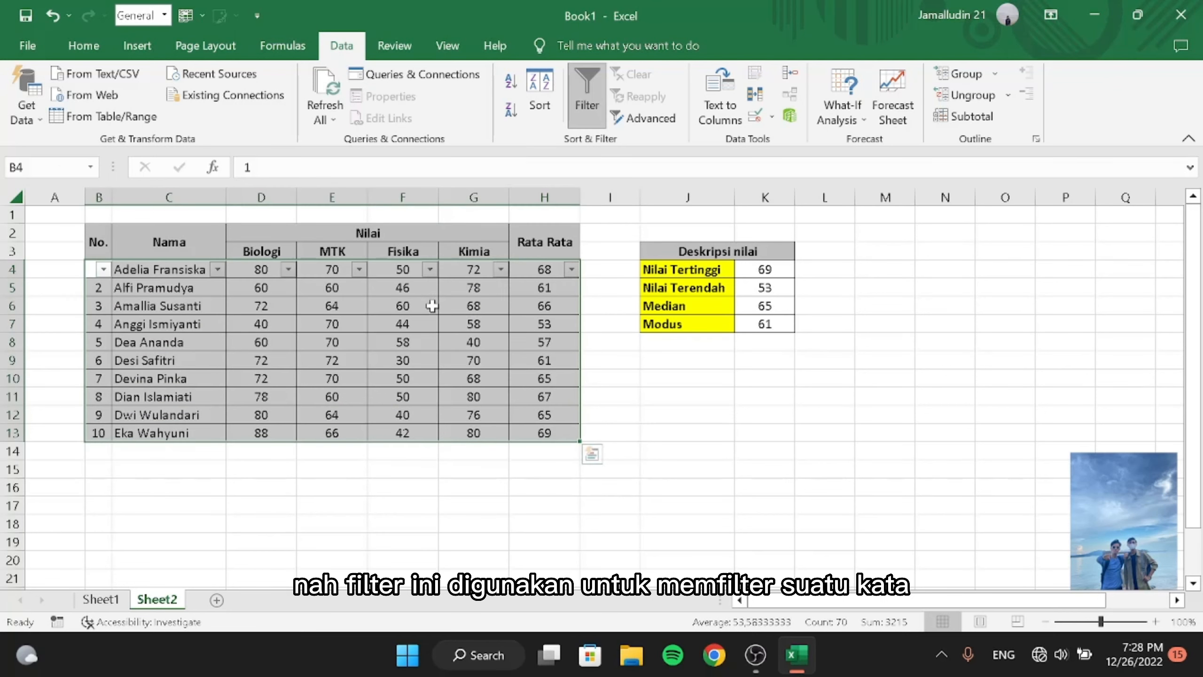
{"action": "left_click", "coordinate": [412, 324]}
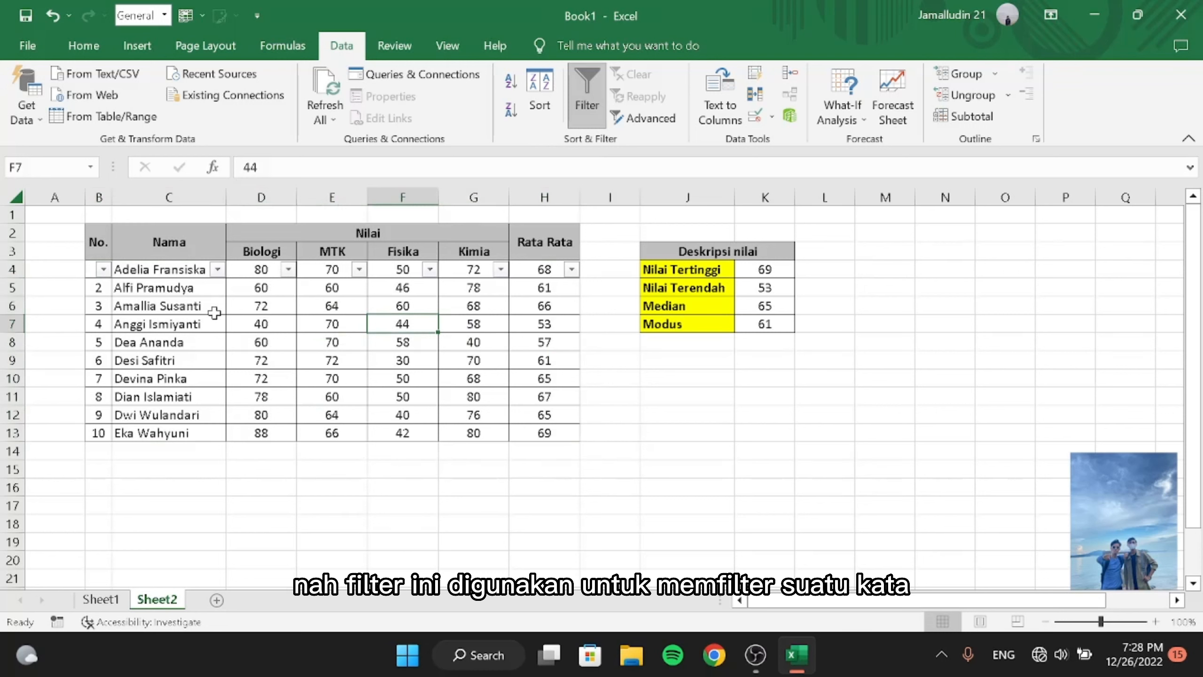
{"action": "key", "text": "ctrl+z"}
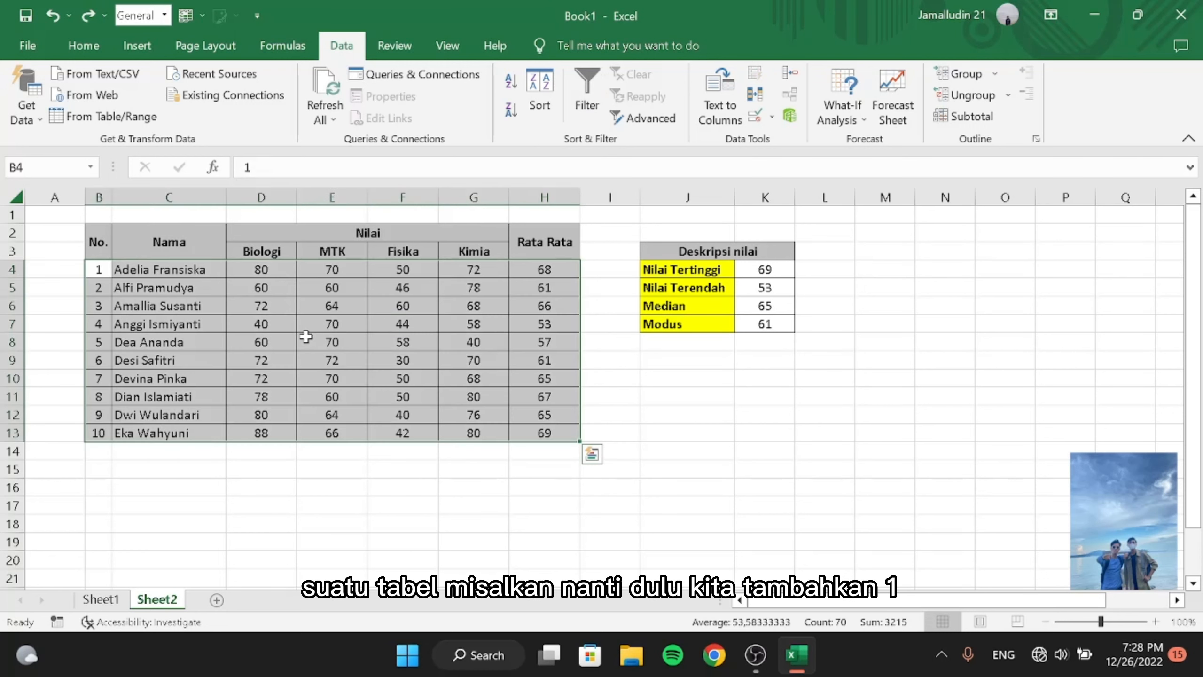
{"action": "left_click", "coordinate": [332, 378]}
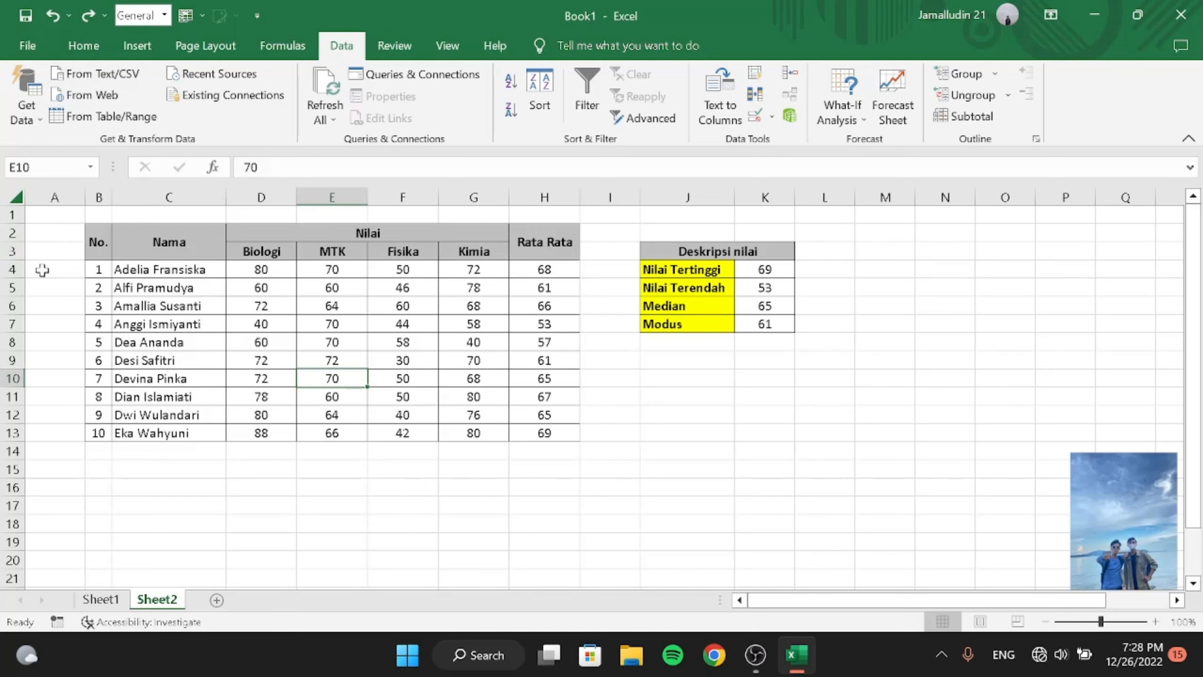
Insert a blank sheet row above row 4, directly below the table headers
{"action": "left_click", "coordinate": [12, 269]}
{"action": "left_click", "coordinate": [75, 47]}
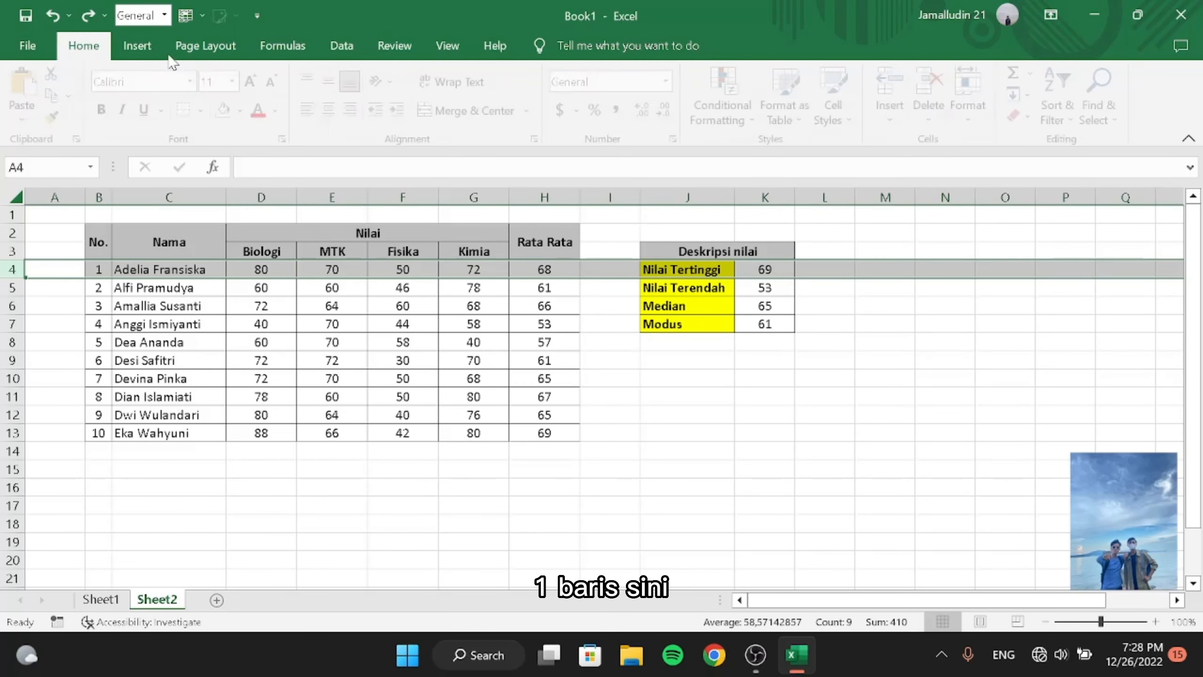
{"action": "left_click", "coordinate": [894, 110]}
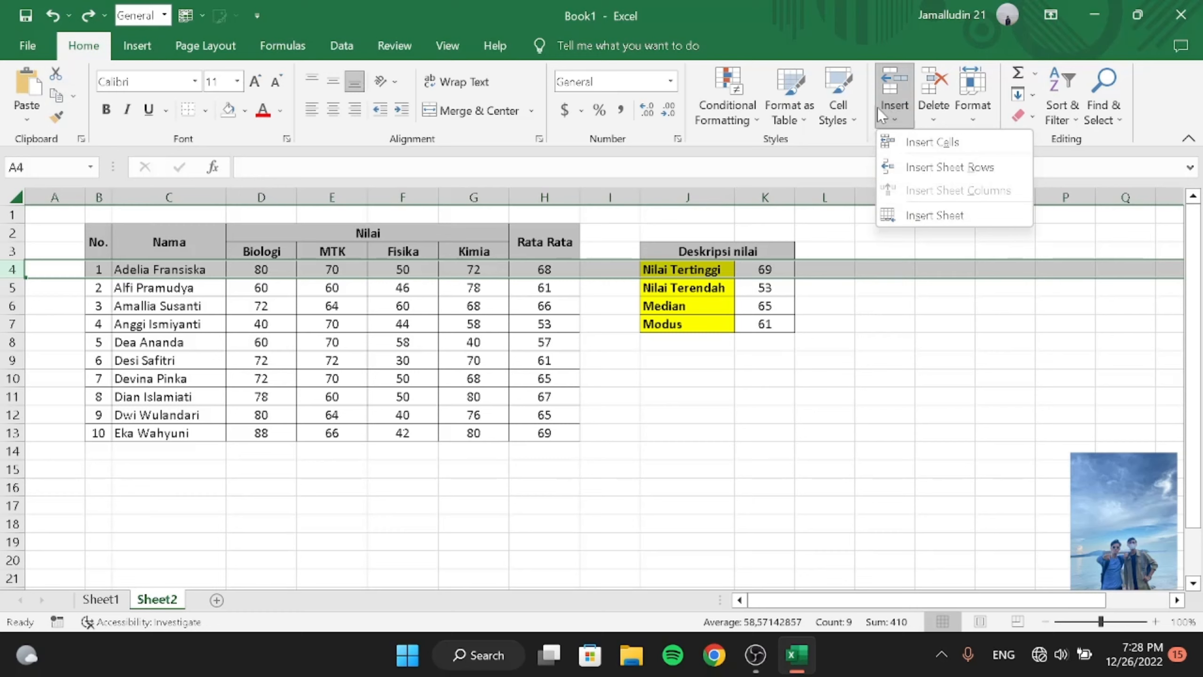
{"action": "left_click", "coordinate": [907, 160]}
{"action": "left_click", "coordinate": [676, 479]}
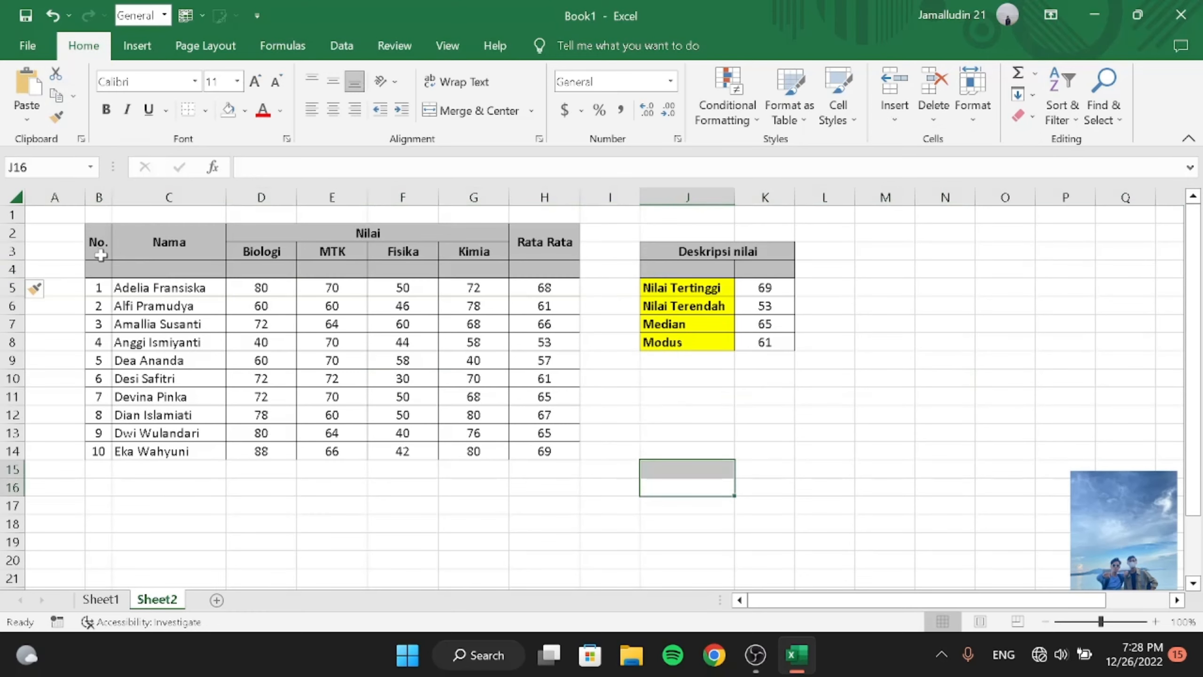
Apply a filter to the range B4:H14 so the blank row holds the filter controls
{"action": "left_click_drag", "start_coordinate": [98, 268], "coordinate": [530, 449]}
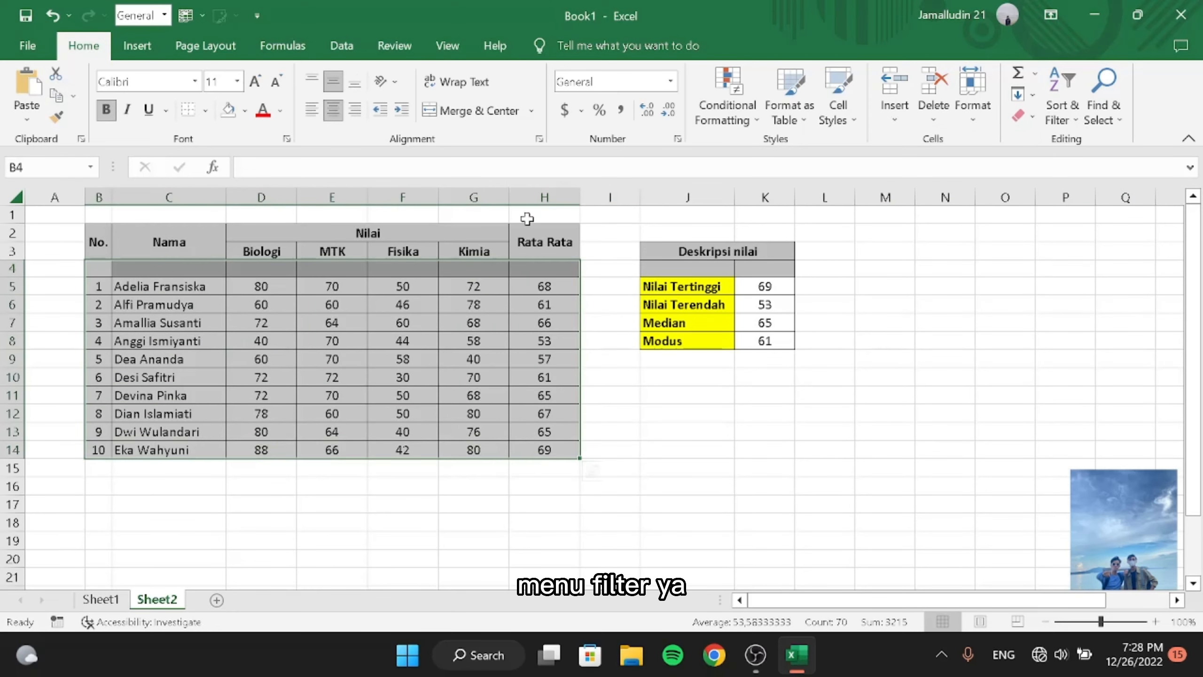
{"action": "left_click", "coordinate": [337, 50]}
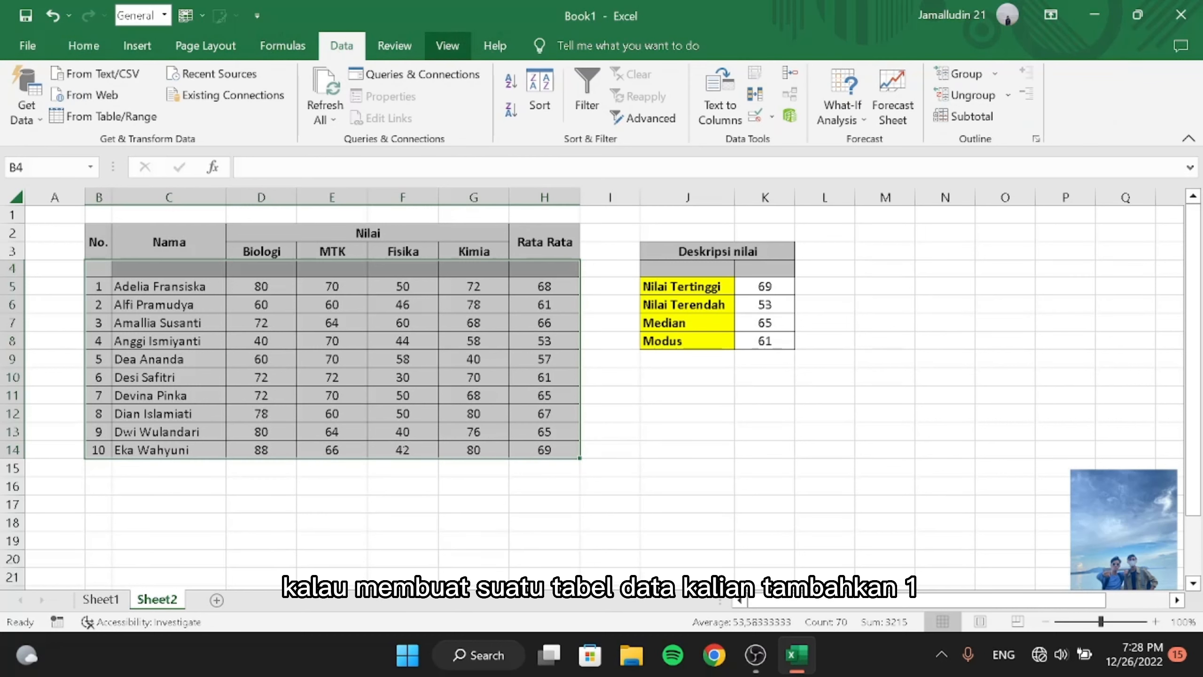
{"action": "left_click", "coordinate": [587, 91]}
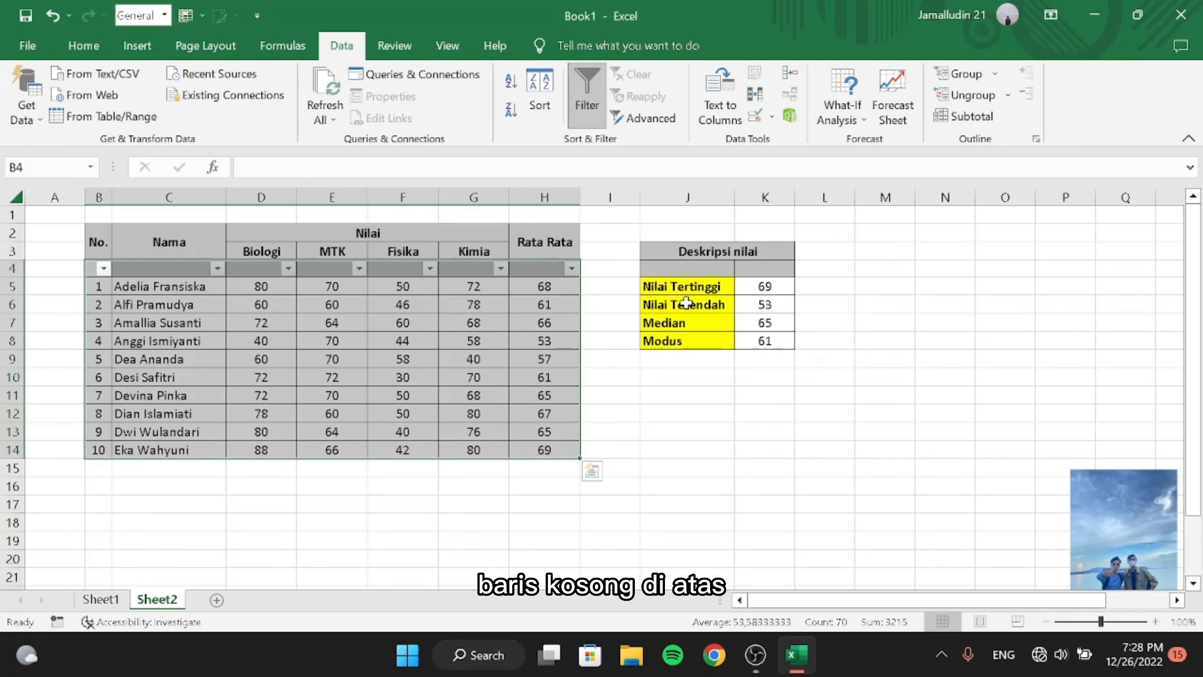
{"action": "left_click", "coordinate": [612, 303]}
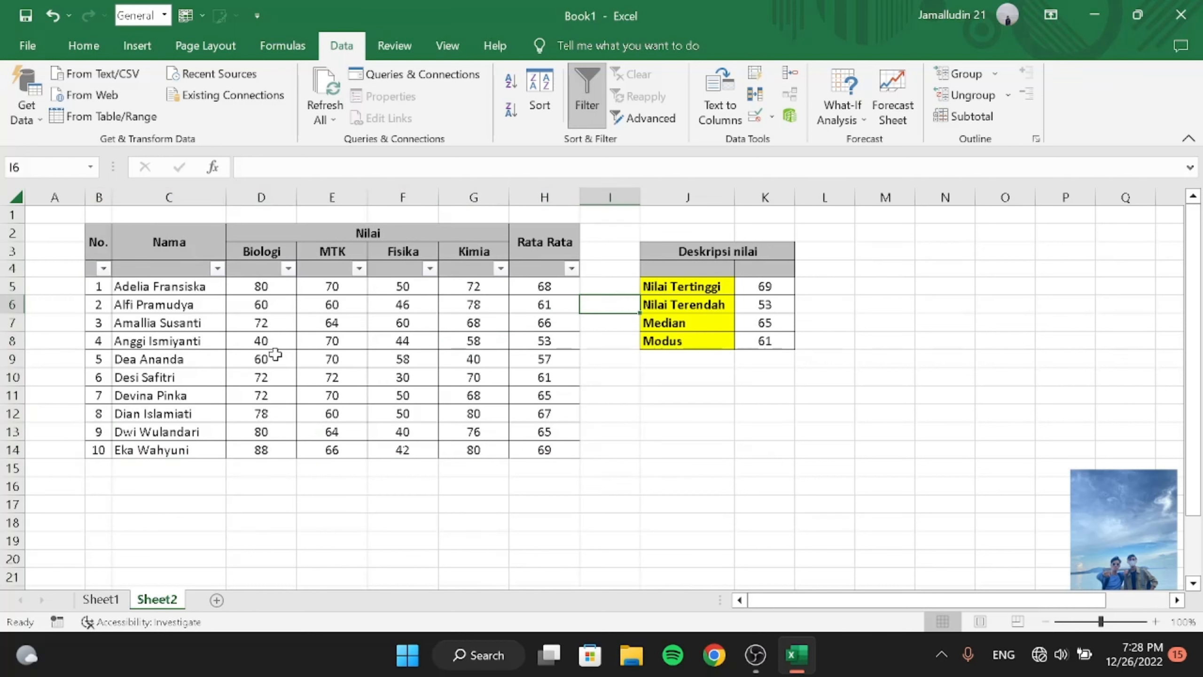
Filter the Nama column to show only the student numbered 5
{"action": "left_click", "coordinate": [217, 269]}
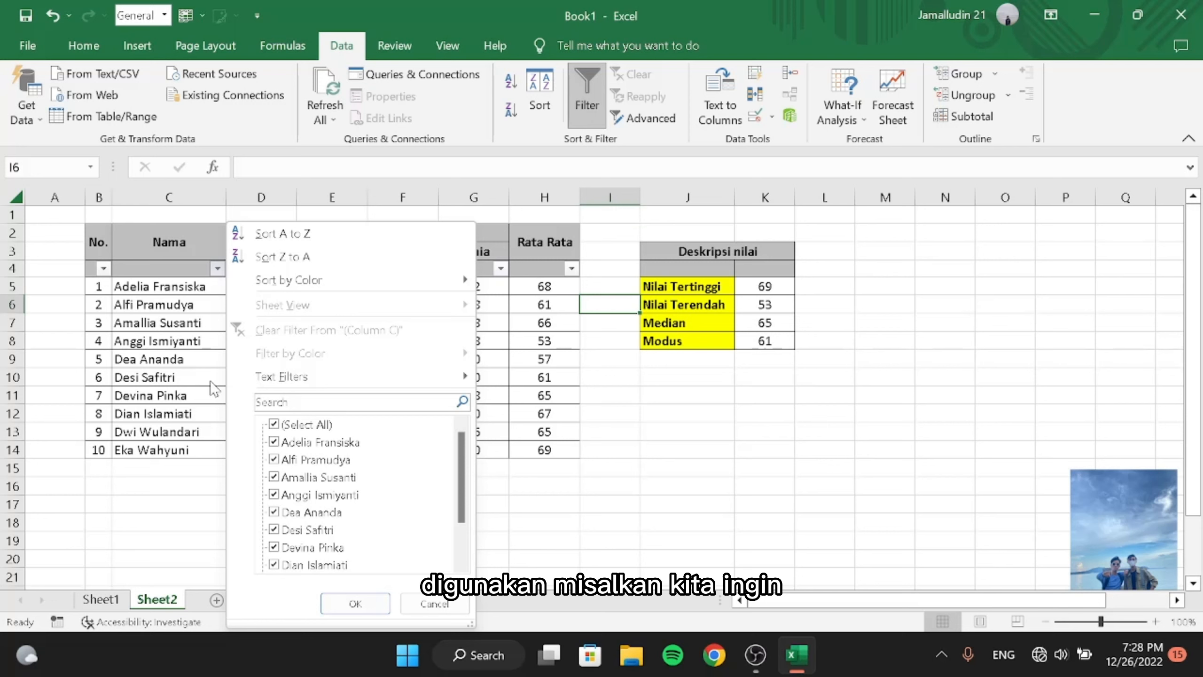
{"action": "left_click", "coordinate": [274, 426]}
{"action": "left_click", "coordinate": [274, 512]}
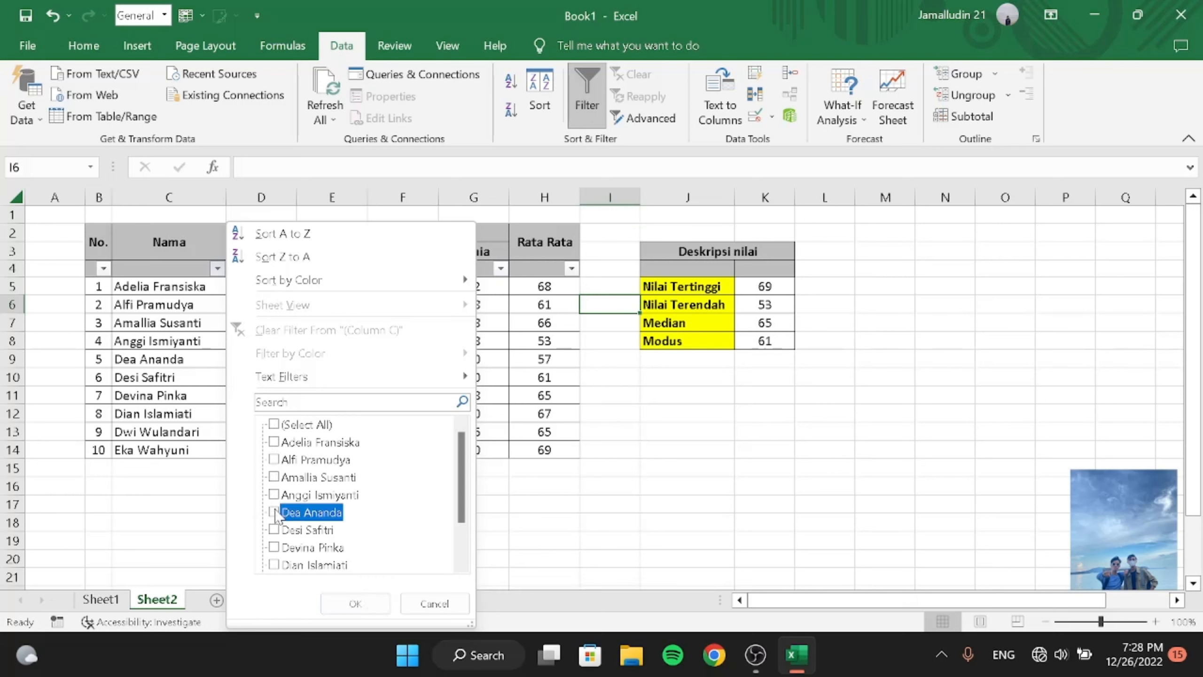
{"action": "left_click", "coordinate": [341, 603]}
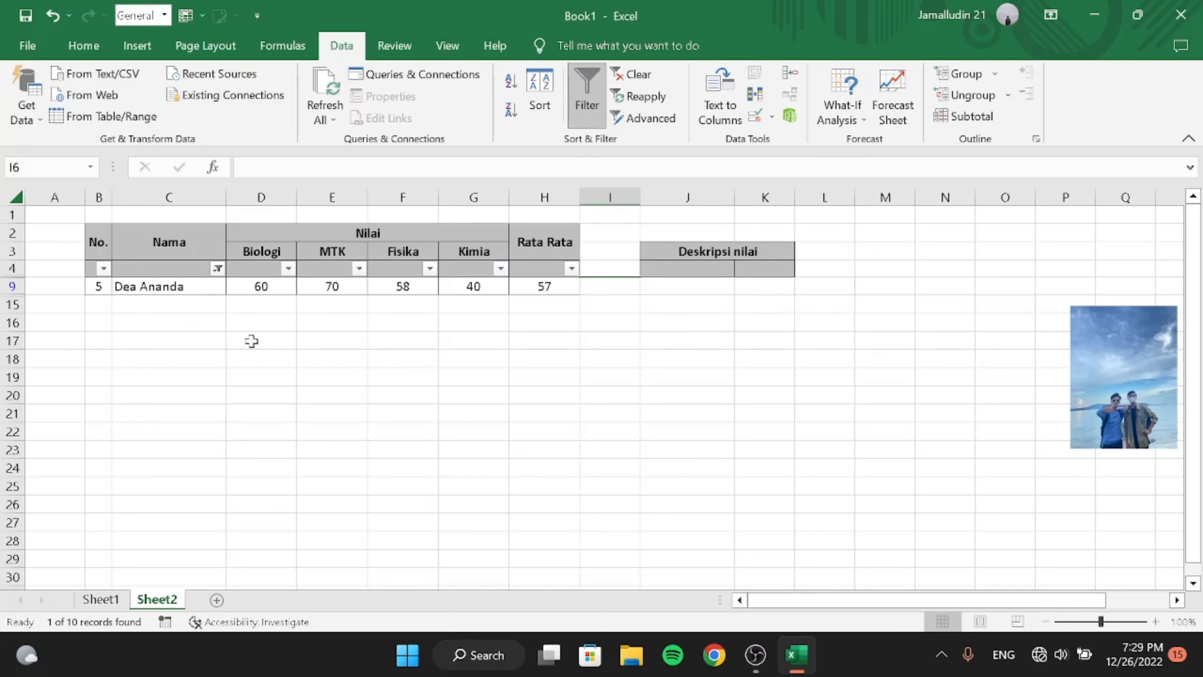
Reselect all names in the Nama column filter to show every student row
{"action": "left_click", "coordinate": [218, 269]}
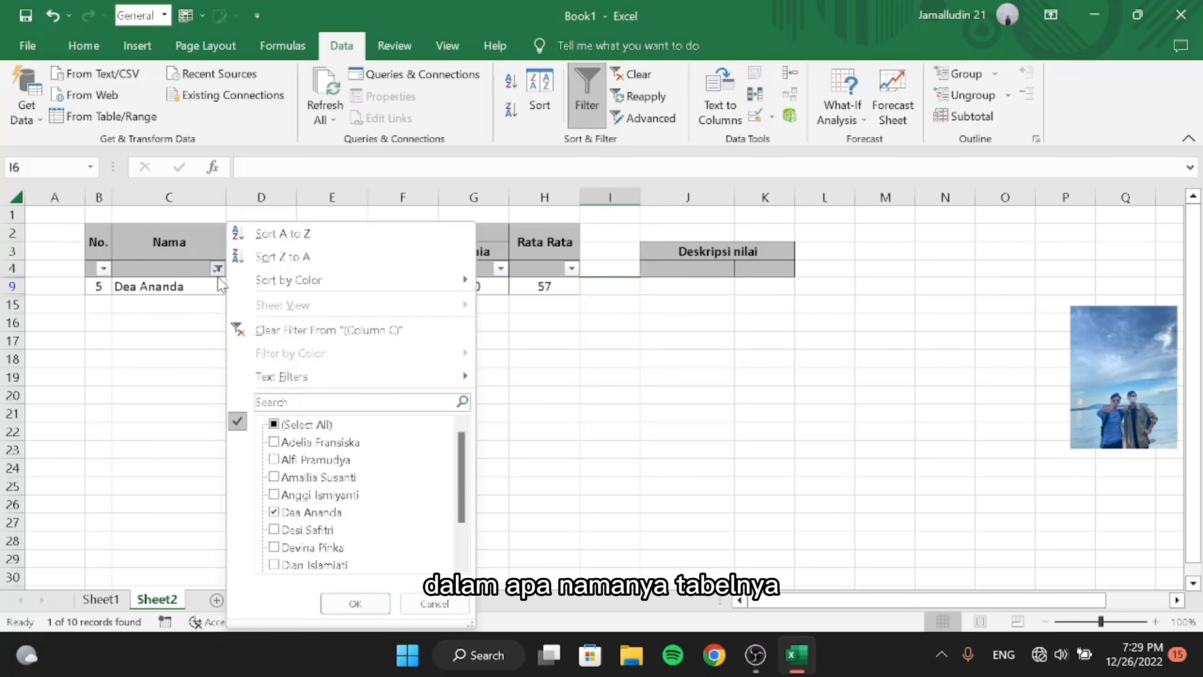
{"action": "left_click", "coordinate": [277, 426]}
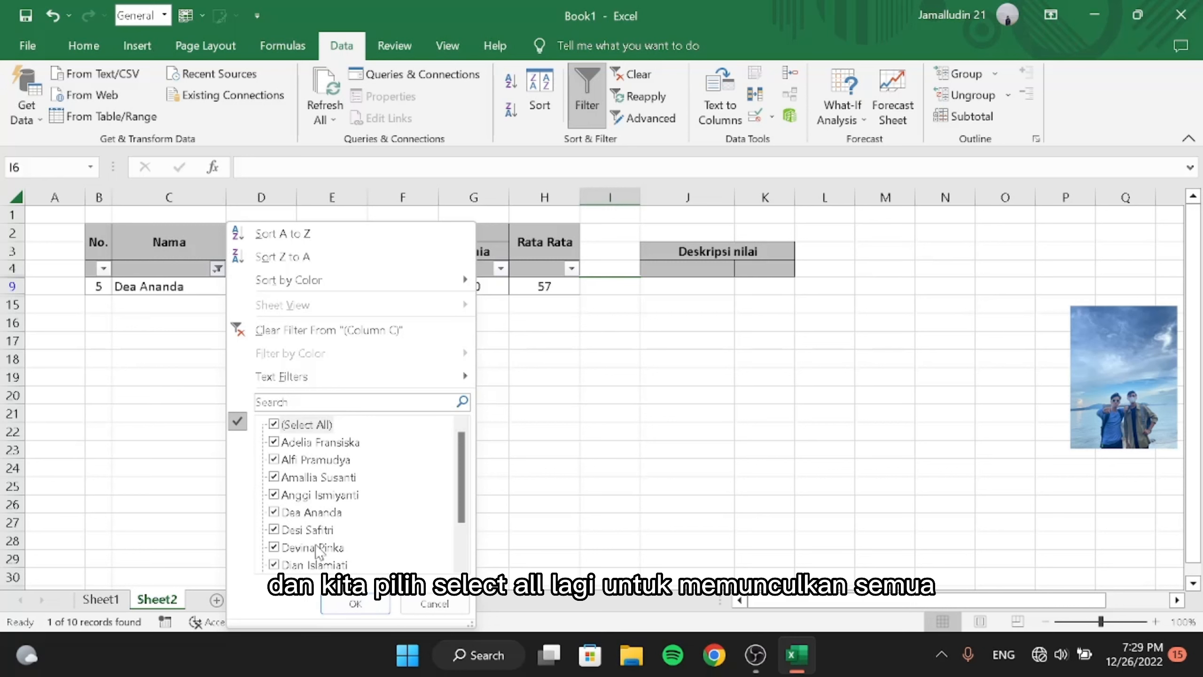
{"action": "left_click", "coordinate": [372, 603]}
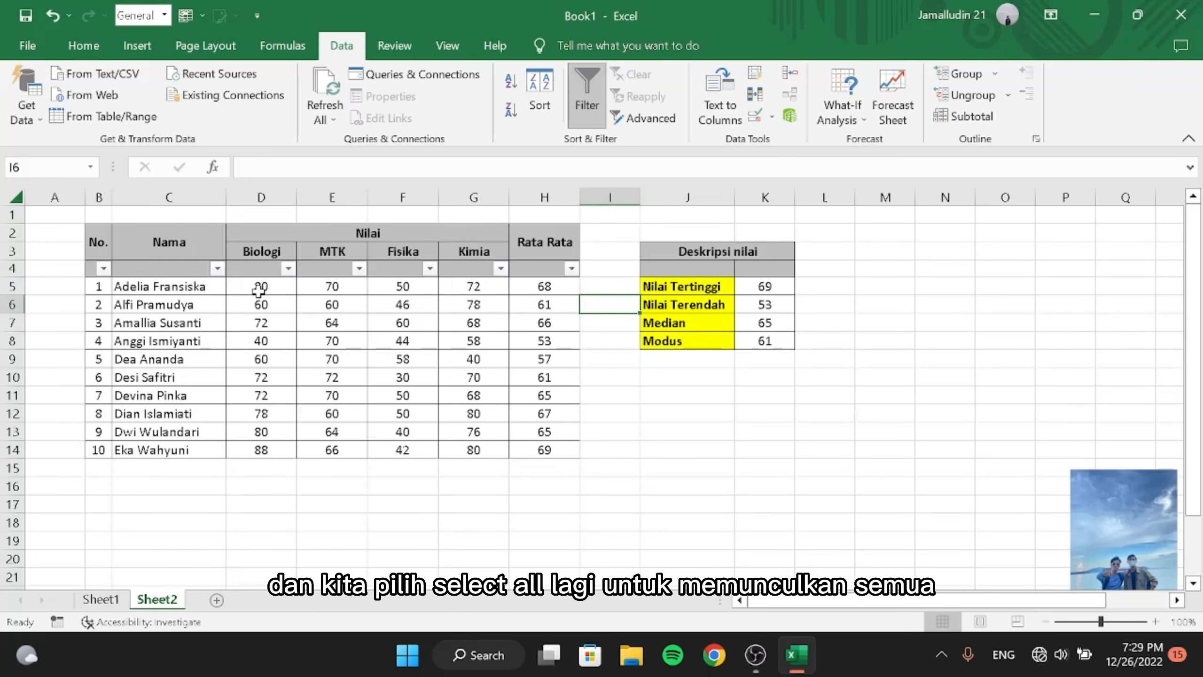
Filter the Biologi column to show only the students with a score of 80
{"action": "left_click", "coordinate": [288, 268]}
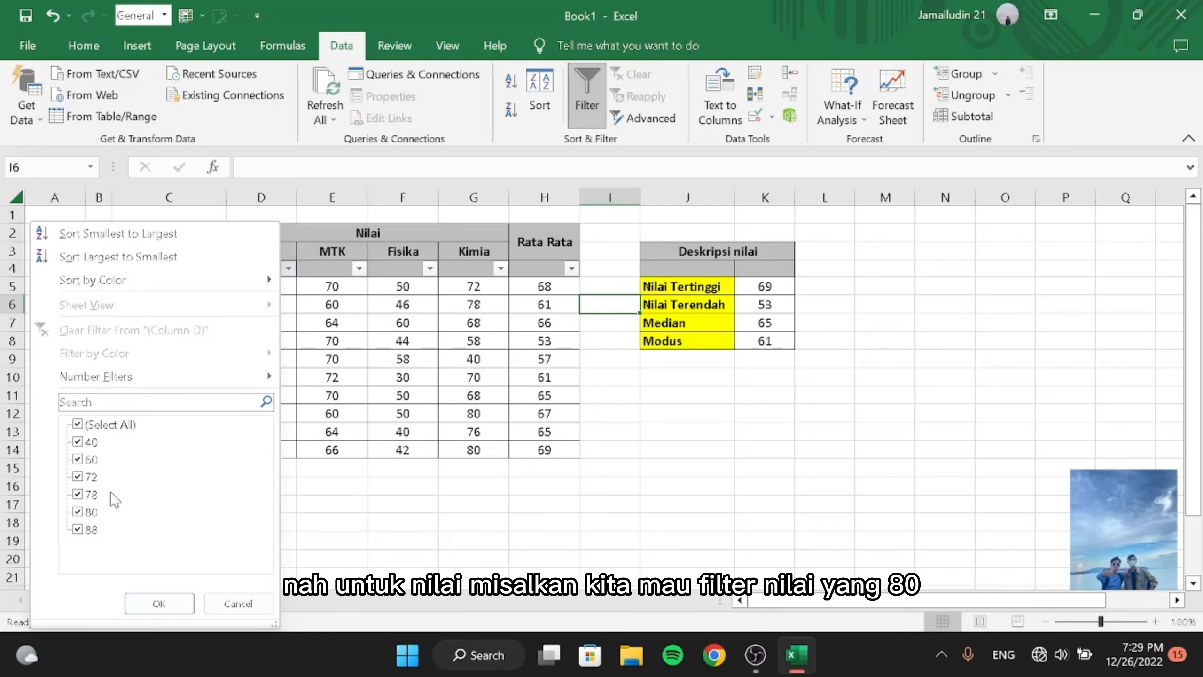
{"action": "left_click", "coordinate": [78, 424]}
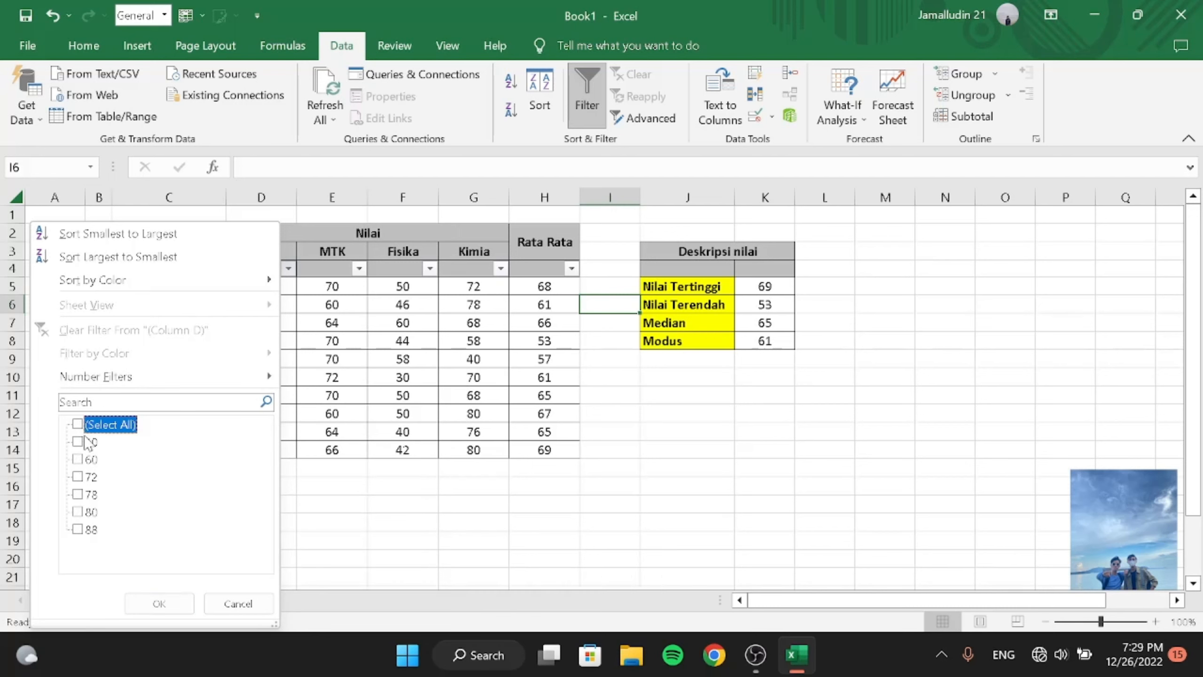
{"action": "left_click", "coordinate": [77, 512]}
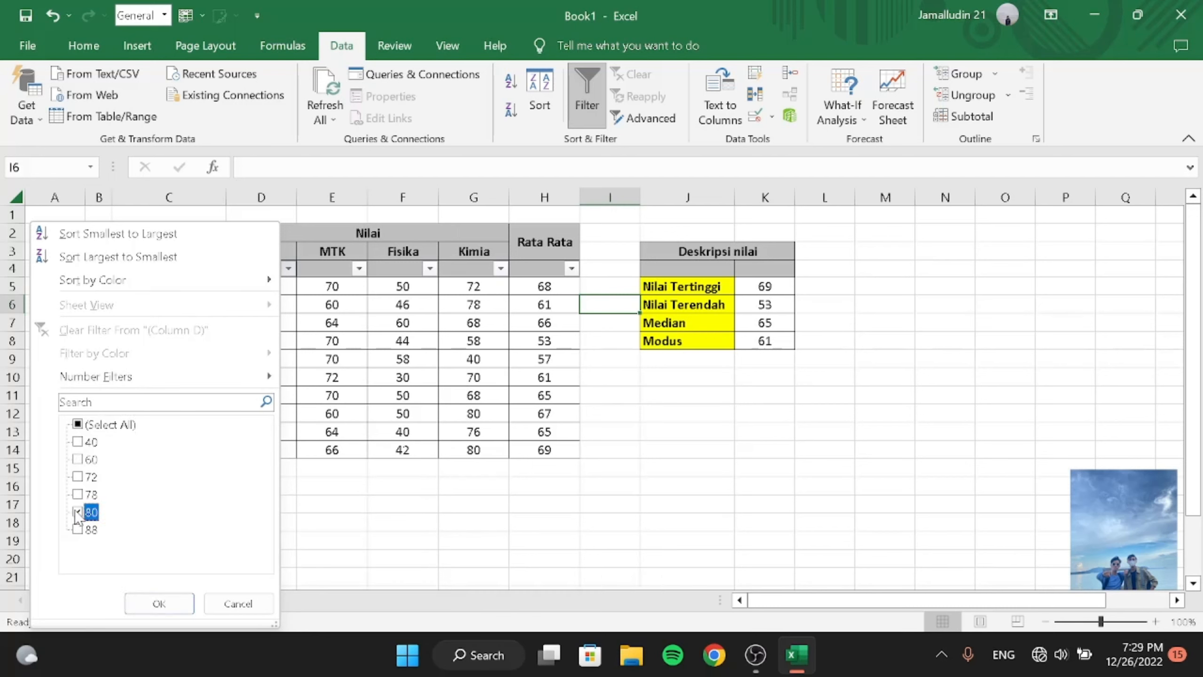
{"action": "left_click", "coordinate": [134, 603]}
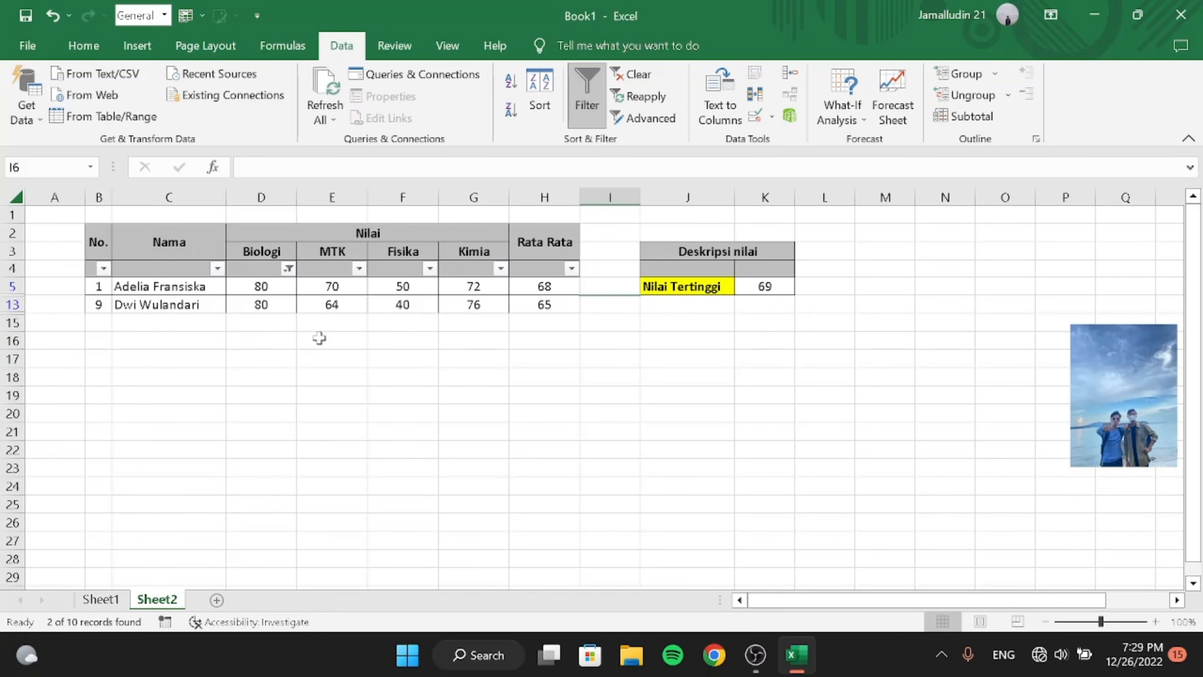
Reselect all values in the Biologi column filter to show every student row
{"action": "left_click", "coordinate": [289, 268]}
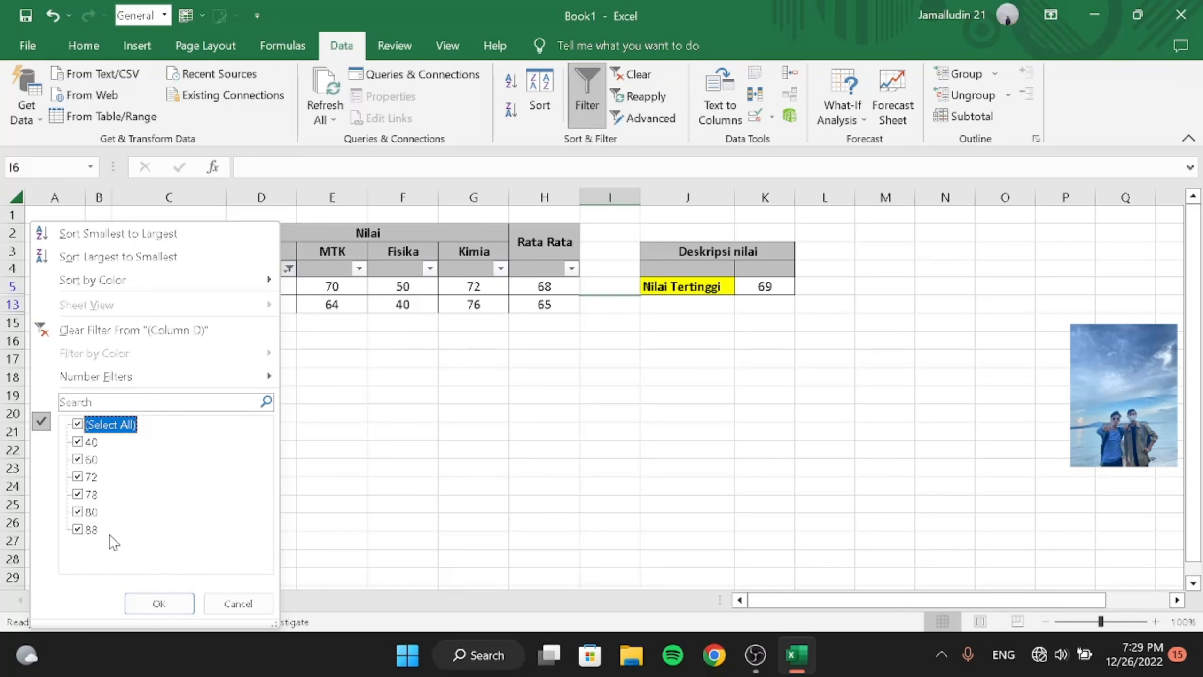
{"action": "left_click", "coordinate": [146, 602]}
{"action": "left_click", "coordinate": [261, 522]}
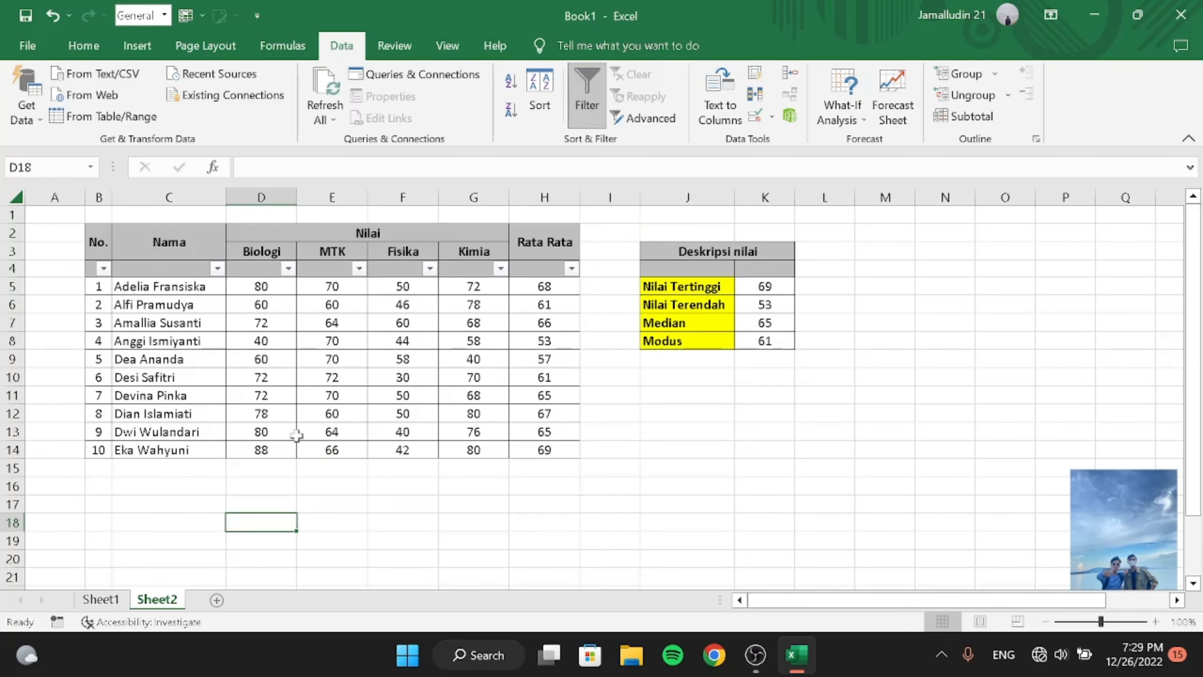
Shrink the height of row 4 until the filter controls below the table headers are hidden
{"action": "left_click_drag", "start_coordinate": [261, 432], "coordinate": [332, 431]}
{"action": "left_click_drag", "start_coordinate": [16, 275], "coordinate": [13, 260]}
{"action": "left_click", "coordinate": [317, 511]}
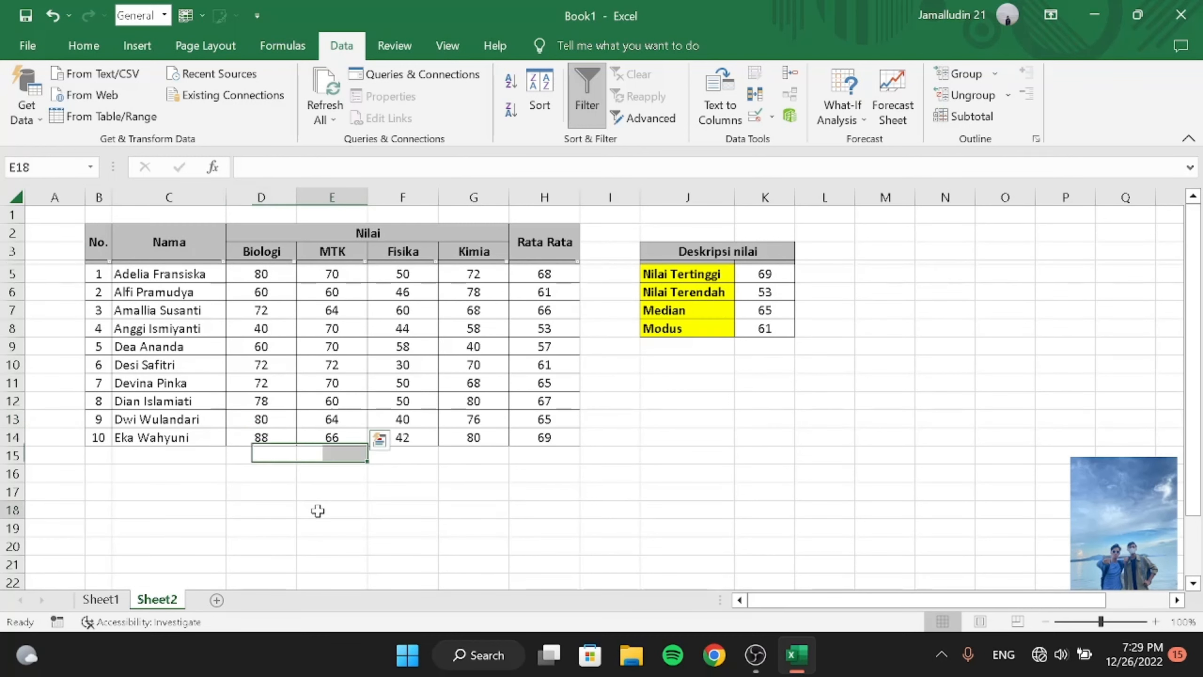
{"action": "left_click_drag", "start_coordinate": [20, 266], "coordinate": [20, 265]}
{"action": "left_click", "coordinate": [278, 489]}
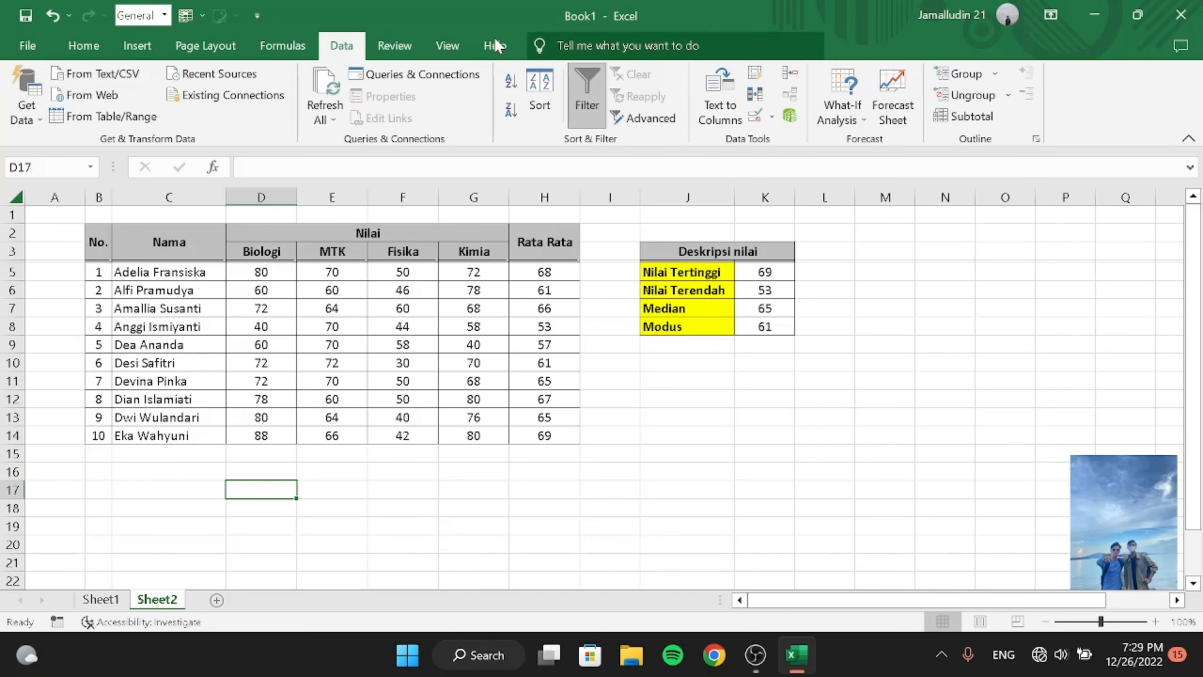
Turn off the gridlines on Sheet2 to show a plain white background, and turn them back on
{"action": "left_click", "coordinate": [419, 39]}
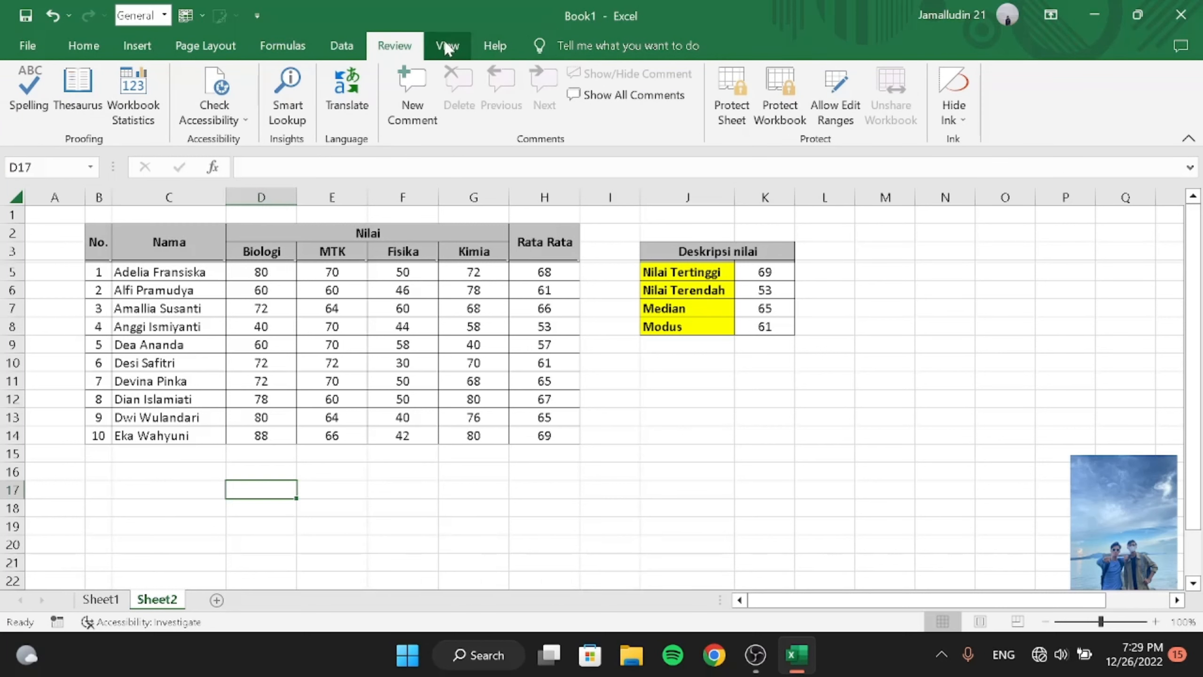
{"action": "left_click", "coordinate": [445, 46]}
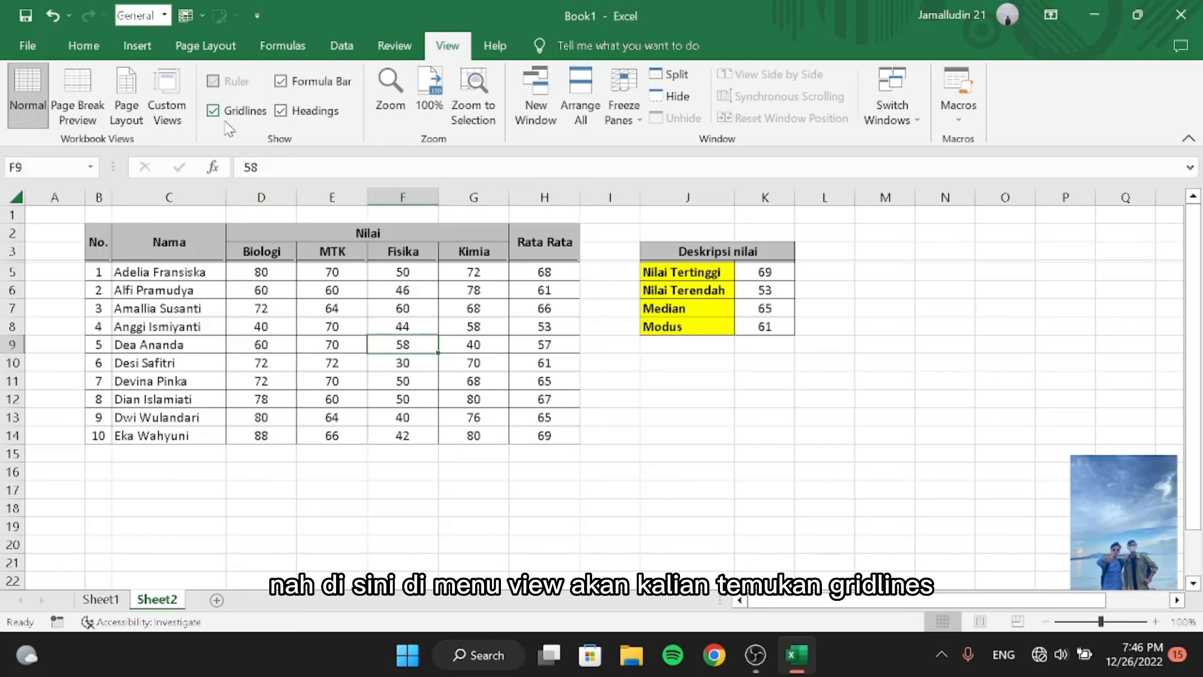
{"action": "left_click", "coordinate": [426, 493]}
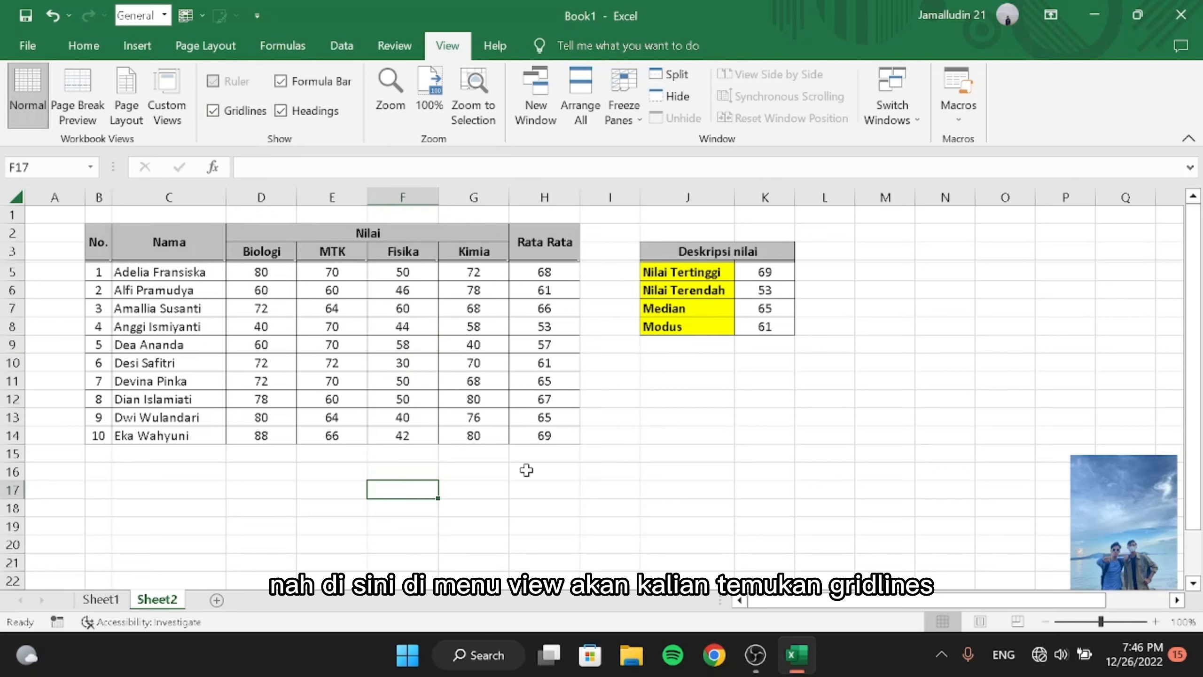
{"action": "left_click", "coordinate": [616, 507]}
{"action": "left_click_drag", "start_coordinate": [654, 454], "coordinate": [711, 524]}
{"action": "left_click", "coordinate": [519, 528]}
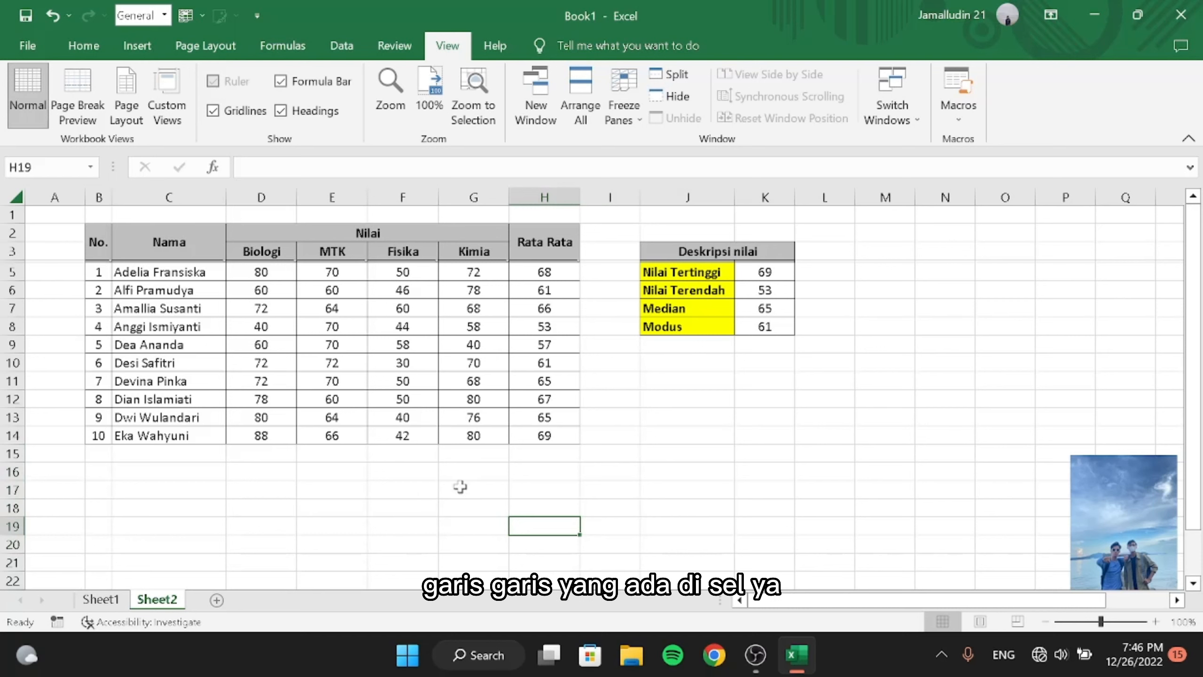
{"action": "left_click", "coordinate": [233, 109]}
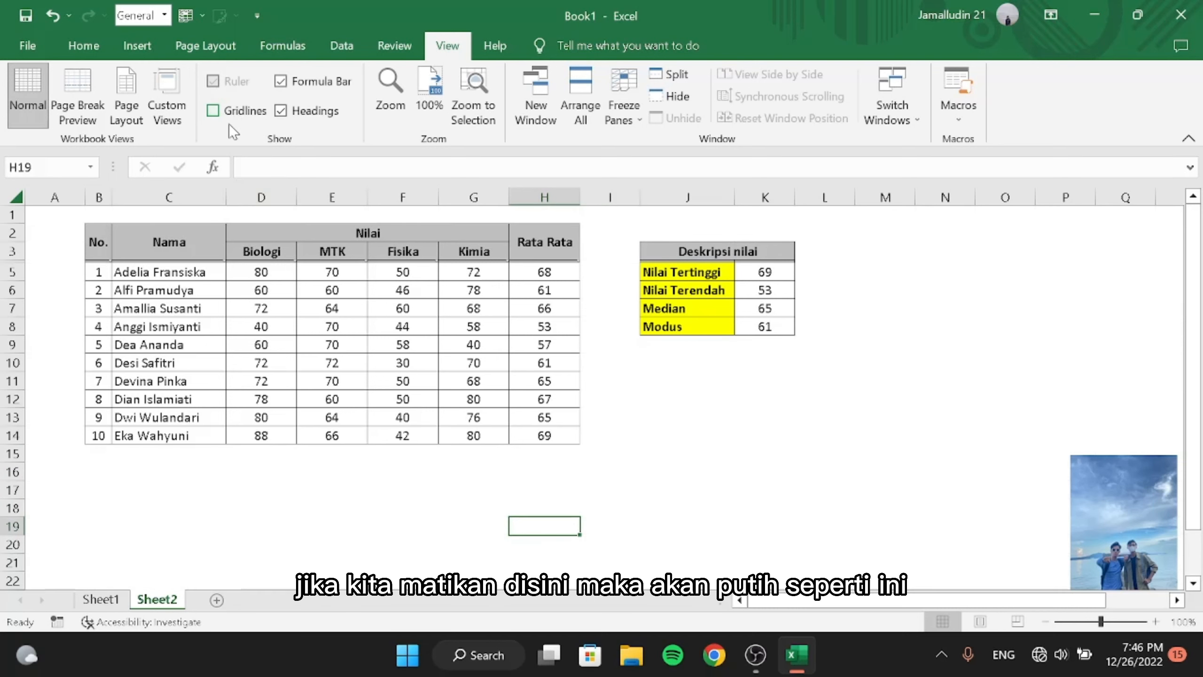
{"action": "key", "text": "Left"}
{"action": "left_click", "coordinate": [858, 467]}
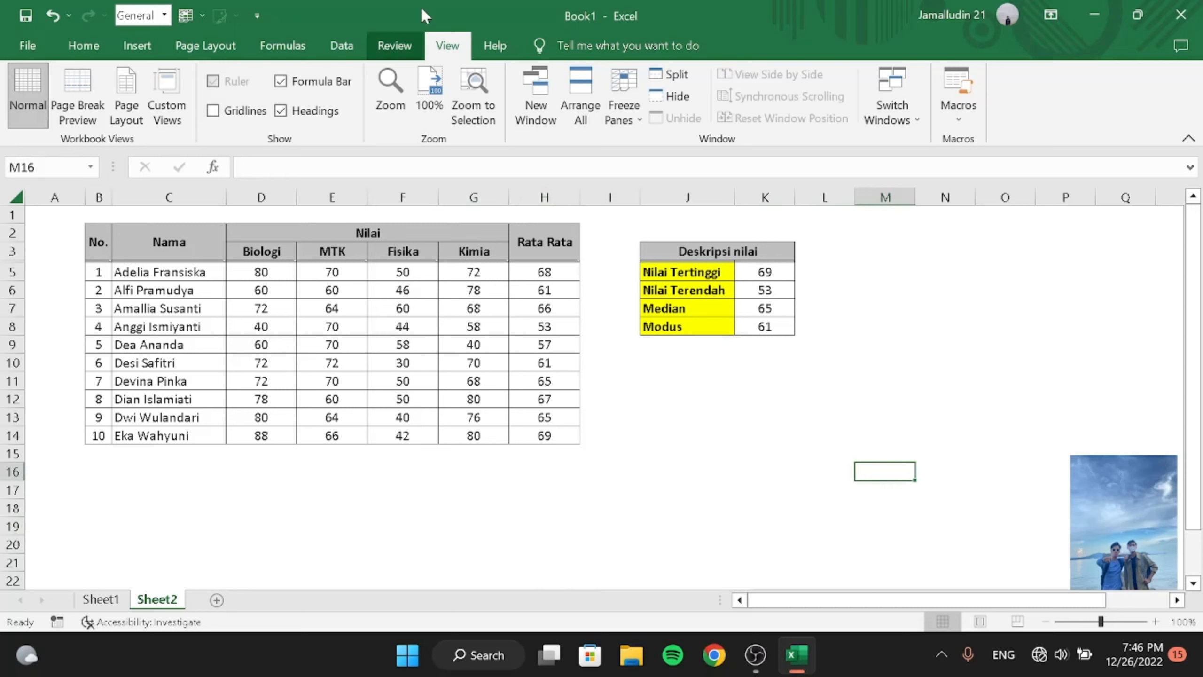
{"action": "left_click", "coordinate": [213, 110]}
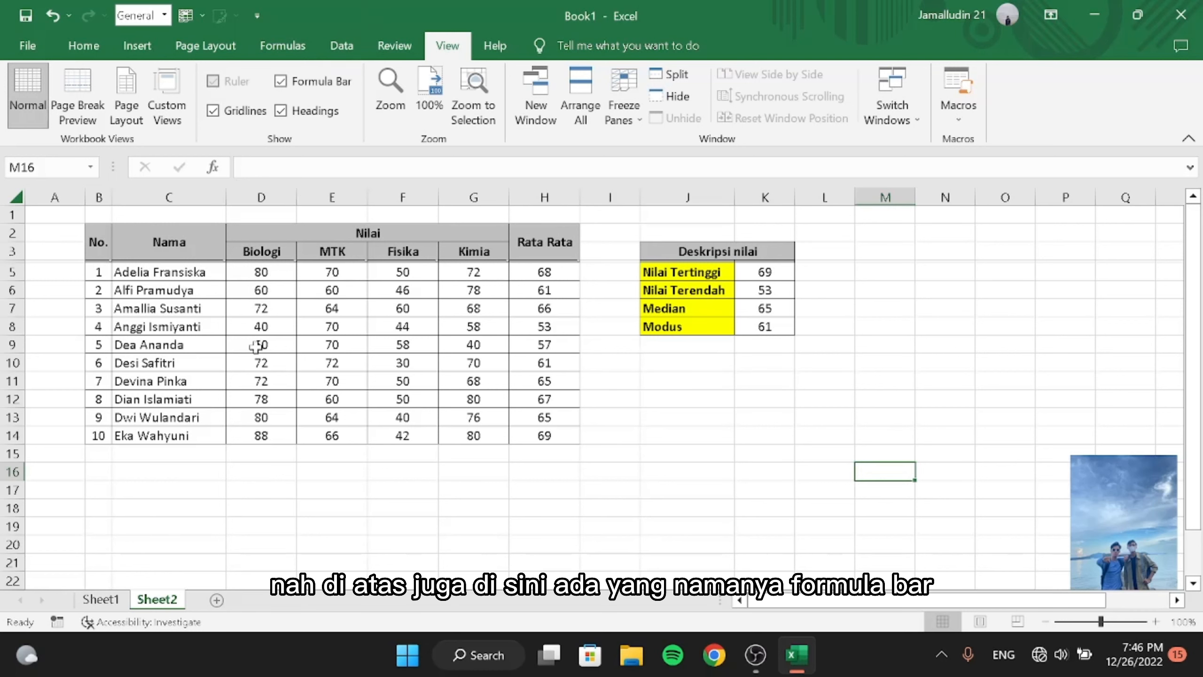
Hide the formula bar above the sheet and show it again
{"action": "left_click", "coordinate": [297, 85]}
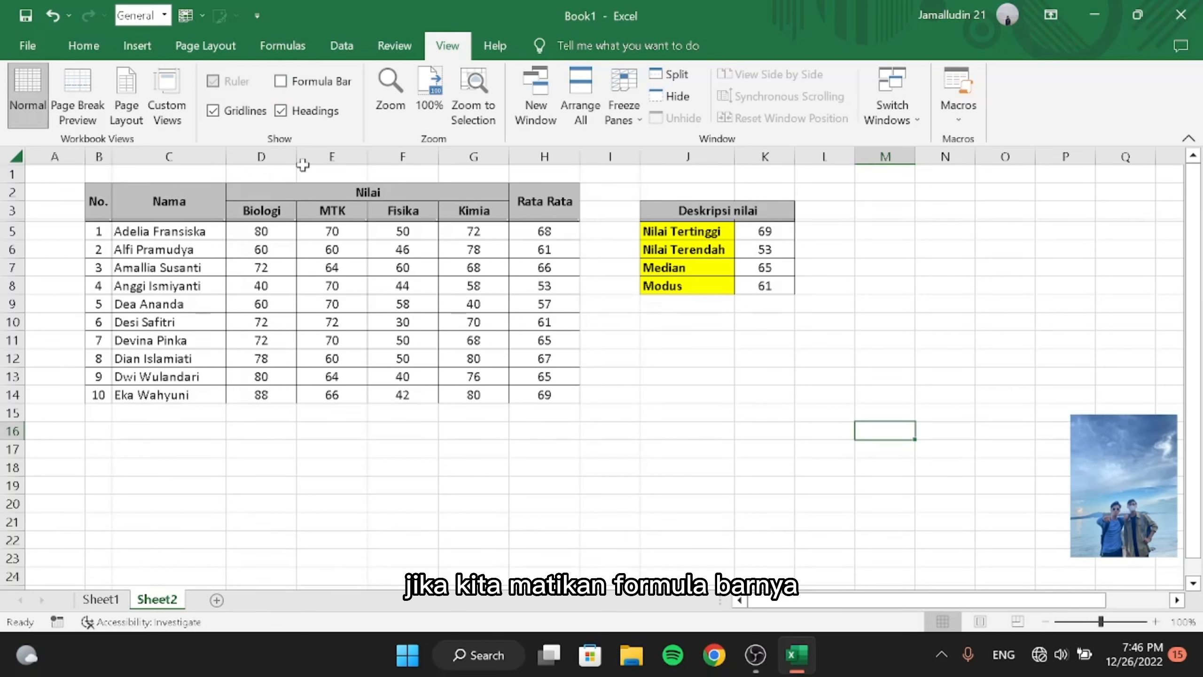
{"action": "left_click", "coordinate": [273, 82]}
{"action": "left_click", "coordinate": [280, 84]}
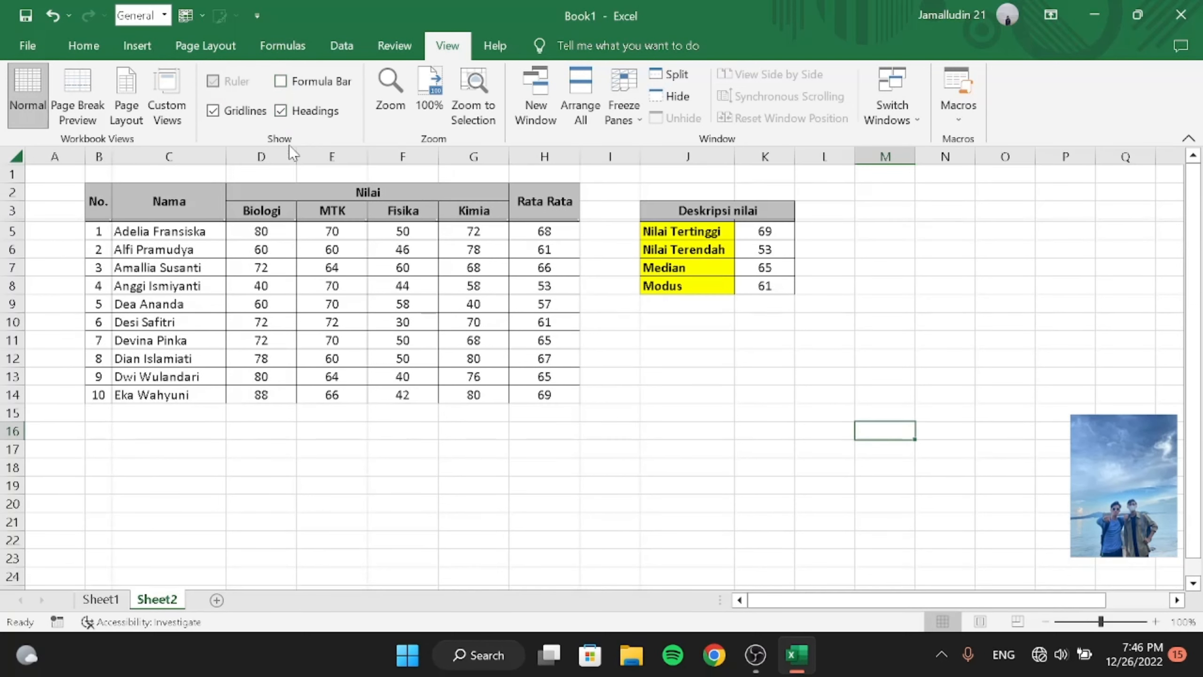
{"action": "left_click", "coordinate": [296, 85]}
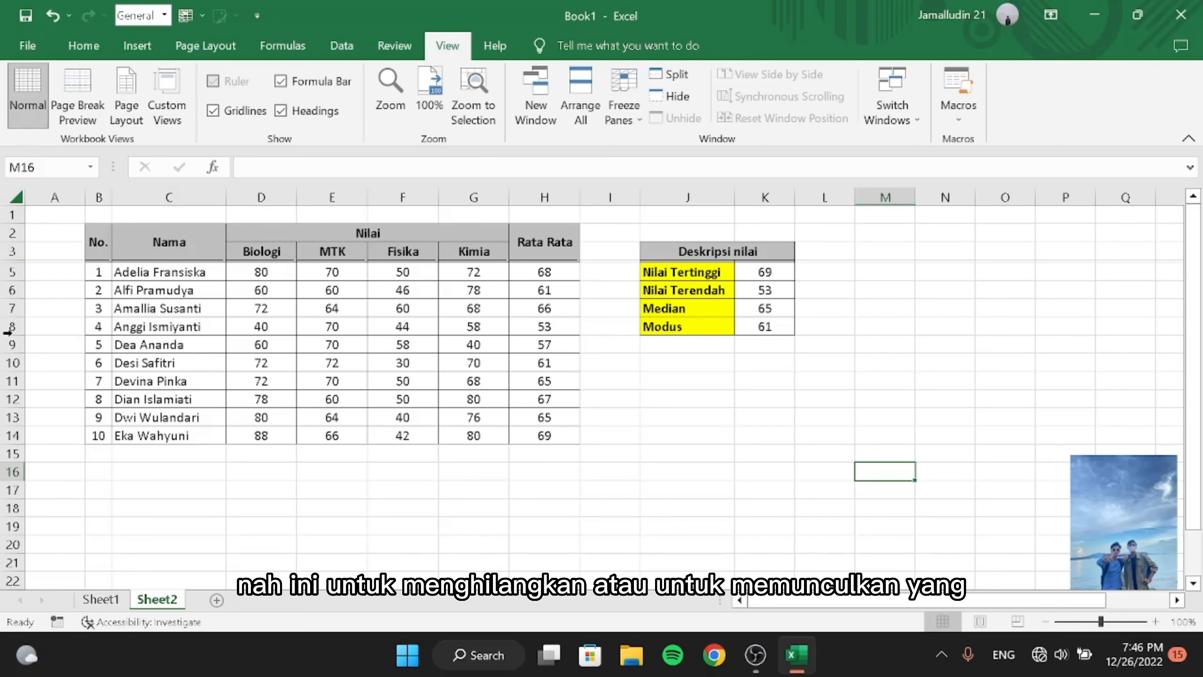
Hide the sheet's row and column headings and show them again
{"action": "left_click", "coordinate": [281, 111]}
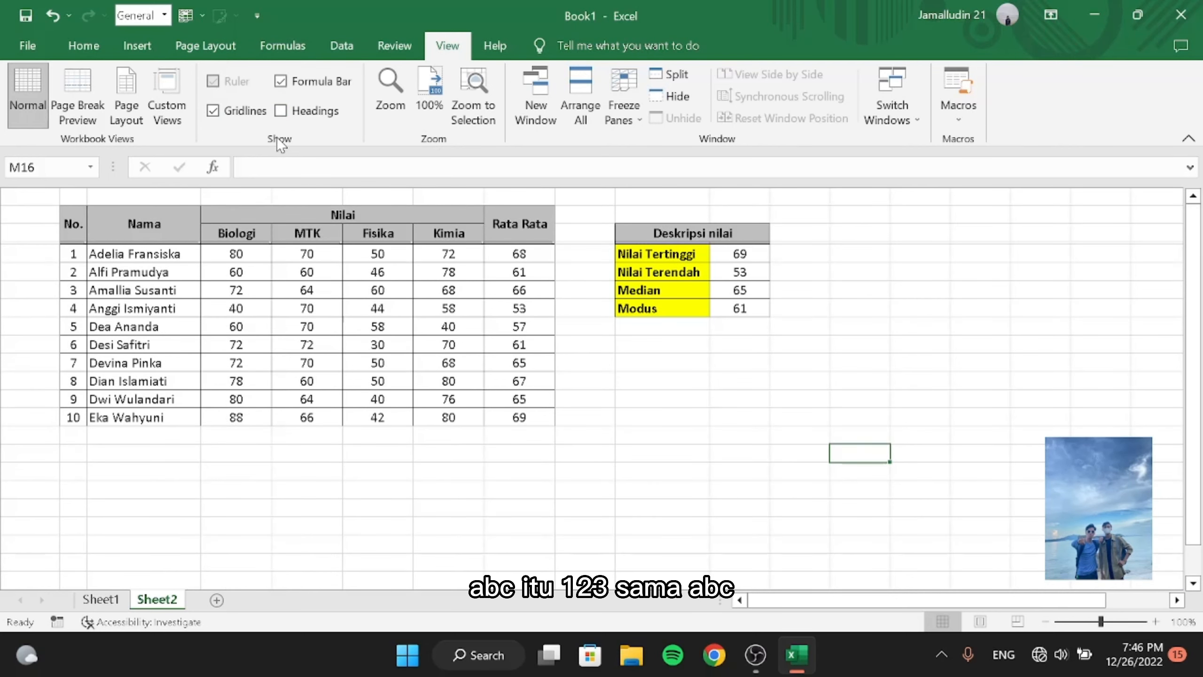
{"action": "left_click", "coordinate": [281, 111]}
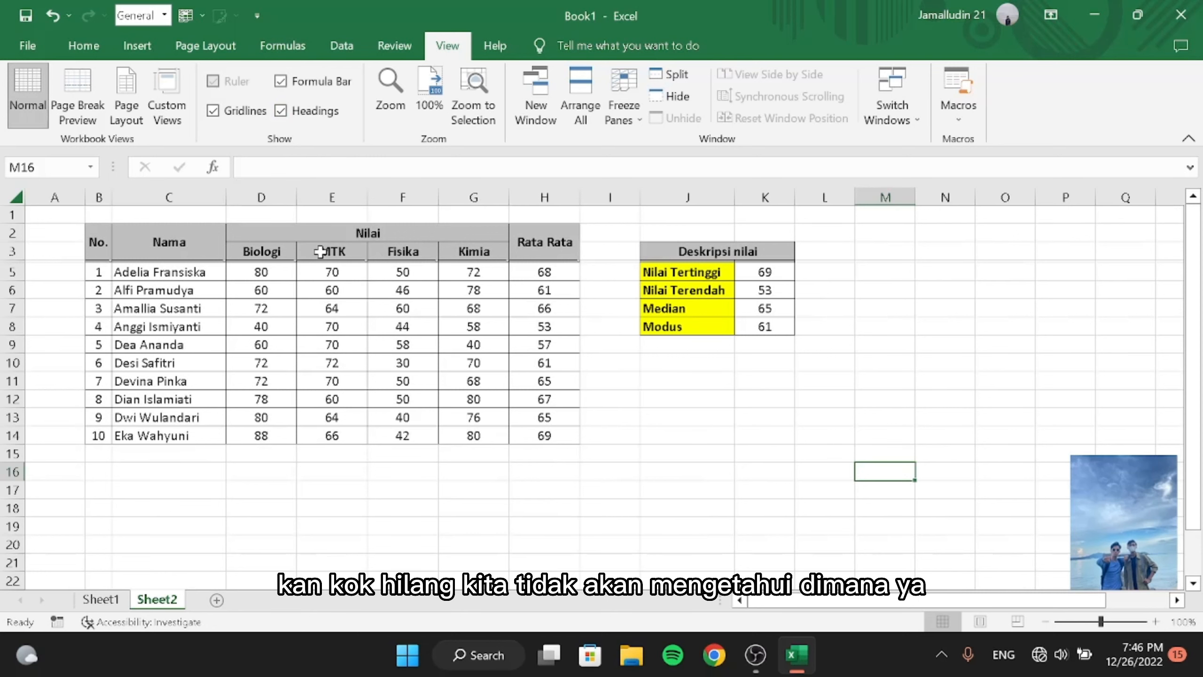
{"action": "left_click_drag", "start_coordinate": [383, 287], "coordinate": [426, 327]}
{"action": "left_click", "coordinate": [248, 351]}
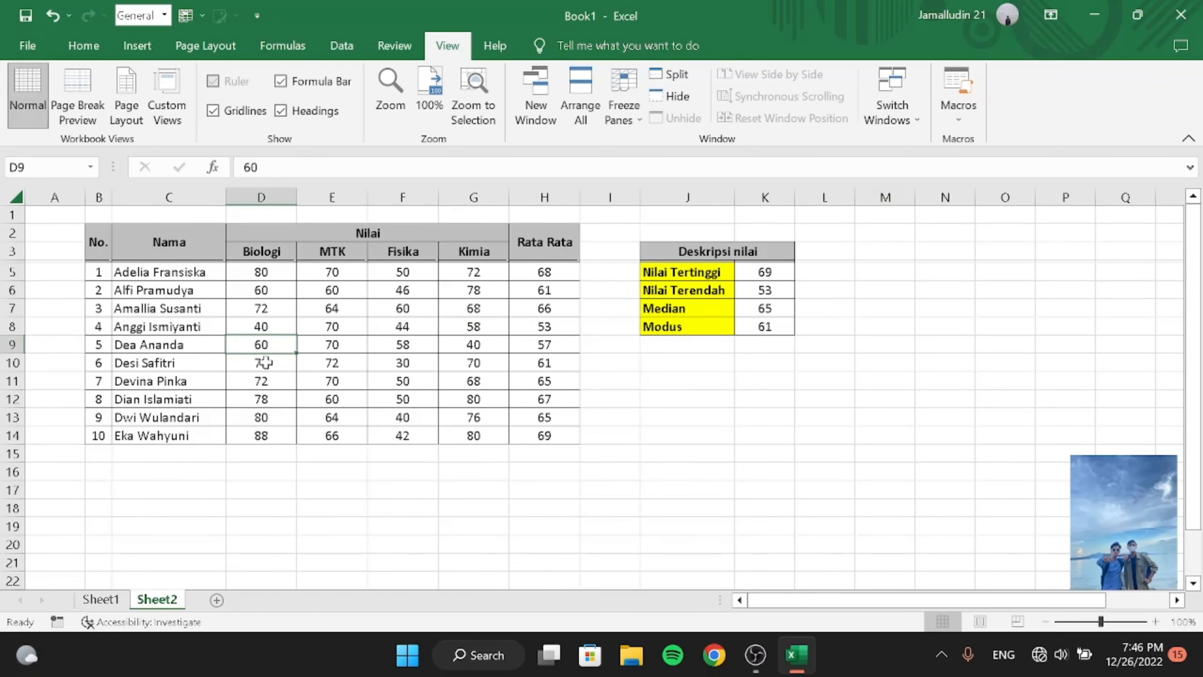
Look through the sheet above and below the table to examine whether its header rows stay in view
{"action": "scroll", "coordinate": [264, 362], "scroll_direction": "down", "scroll_amount": 2}
{"action": "scroll", "coordinate": [261, 360], "scroll_direction": "up", "scroll_amount": 1}
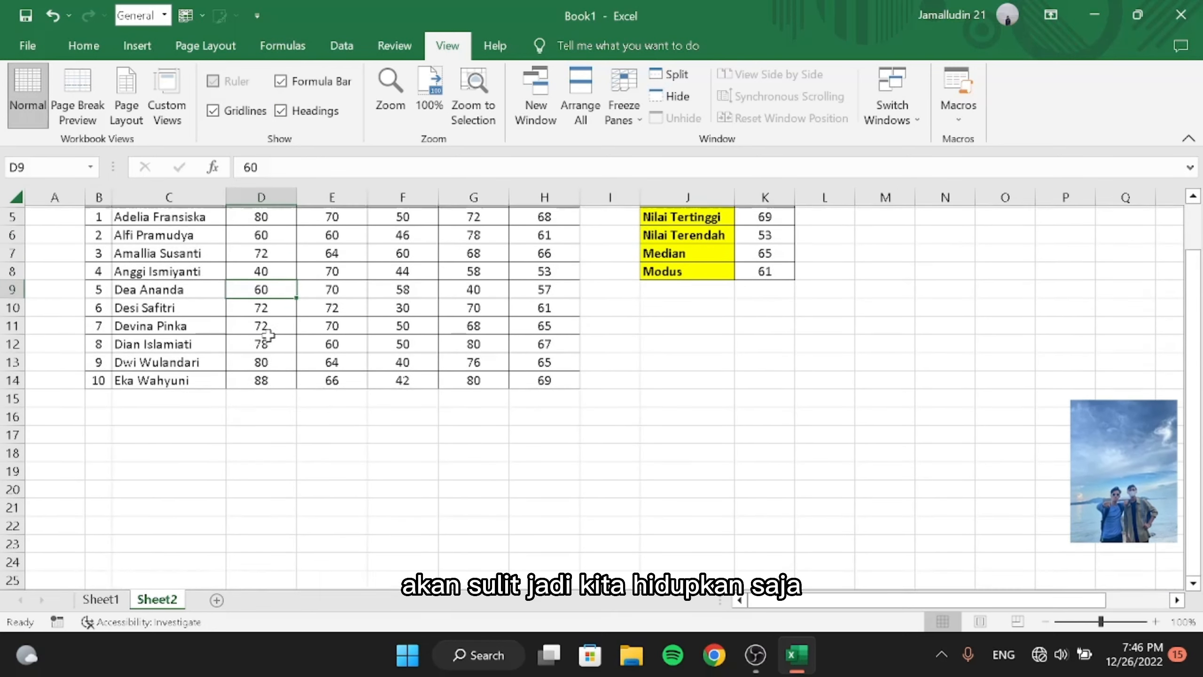
{"action": "left_click", "coordinate": [212, 418]}
{"action": "scroll", "coordinate": [223, 303], "scroll_direction": "up", "scroll_amount": 2}
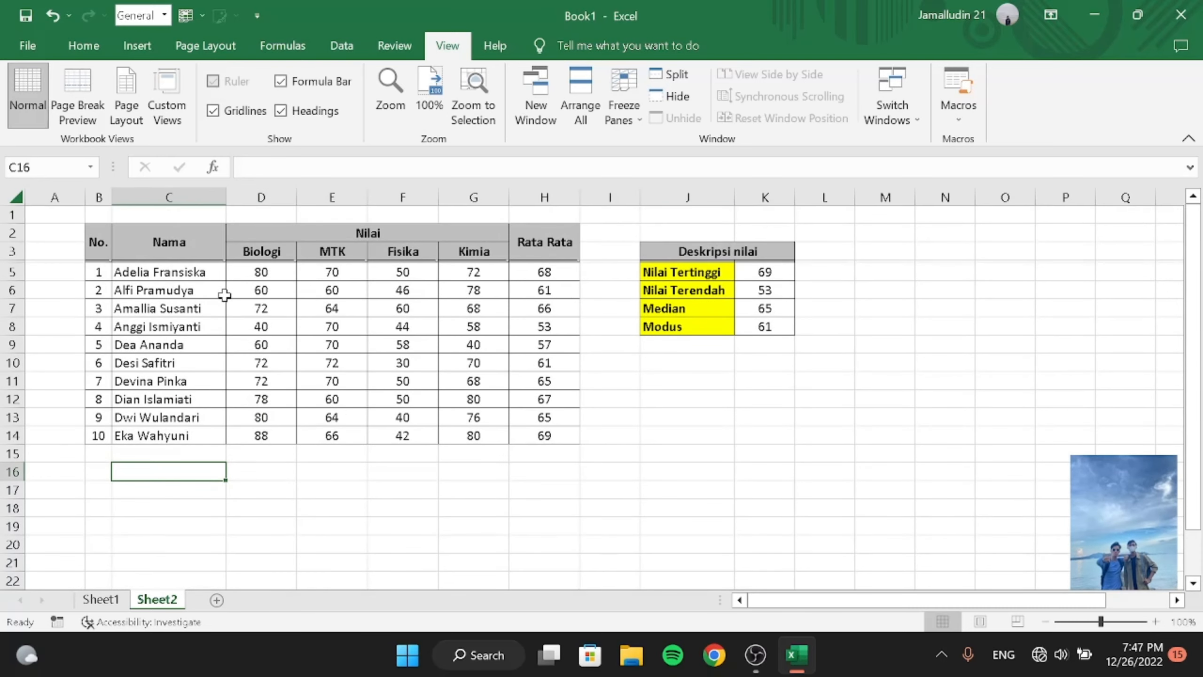
{"action": "scroll", "coordinate": [213, 330], "scroll_direction": "down", "scroll_amount": 1}
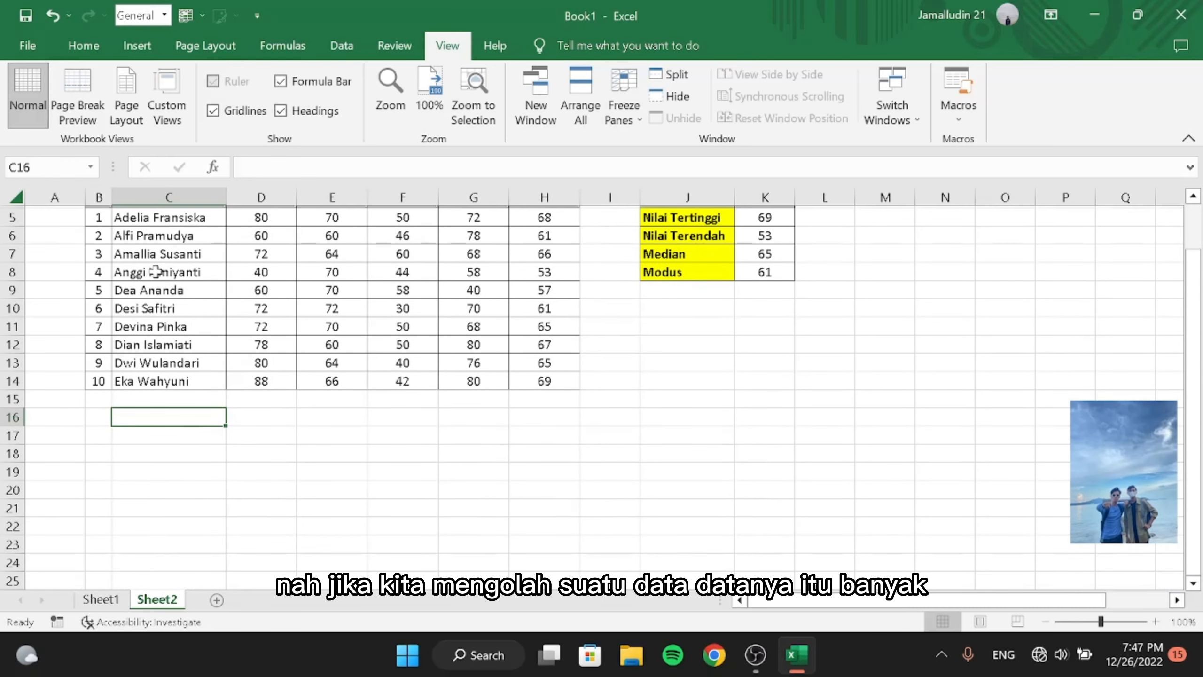
{"action": "scroll", "coordinate": [143, 246], "scroll_direction": "up", "scroll_amount": 1}
{"action": "scroll", "coordinate": [143, 247], "scroll_direction": "up", "scroll_amount": 1}
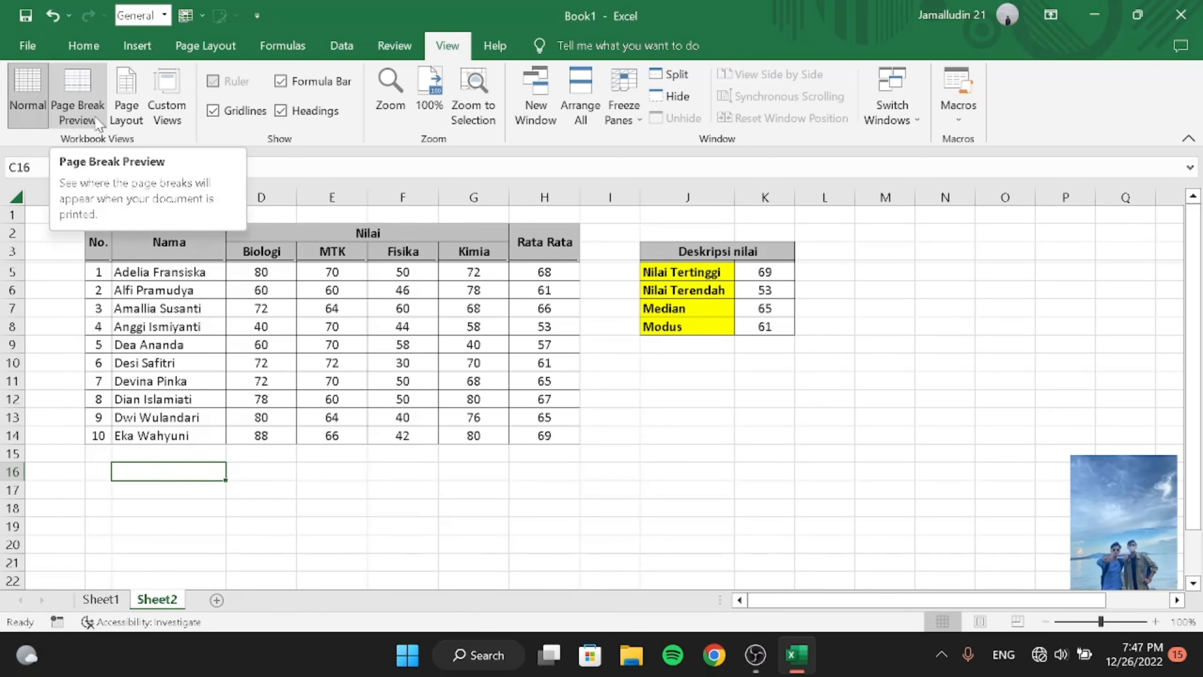
{"action": "scroll", "coordinate": [253, 363], "scroll_direction": "down", "scroll_amount": 1}
{"action": "left_click", "coordinate": [253, 363]}
{"action": "scroll", "coordinate": [189, 327], "scroll_direction": "down", "scroll_amount": 4}
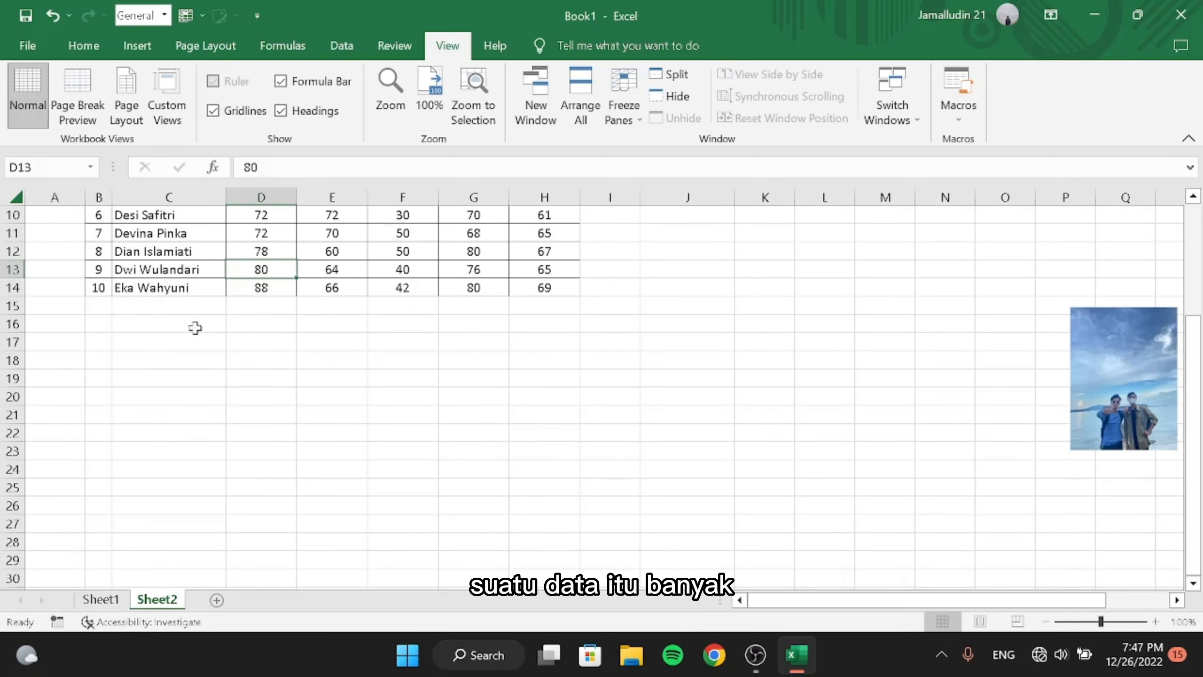
{"action": "scroll", "coordinate": [180, 320], "scroll_direction": "down", "scroll_amount": 2}
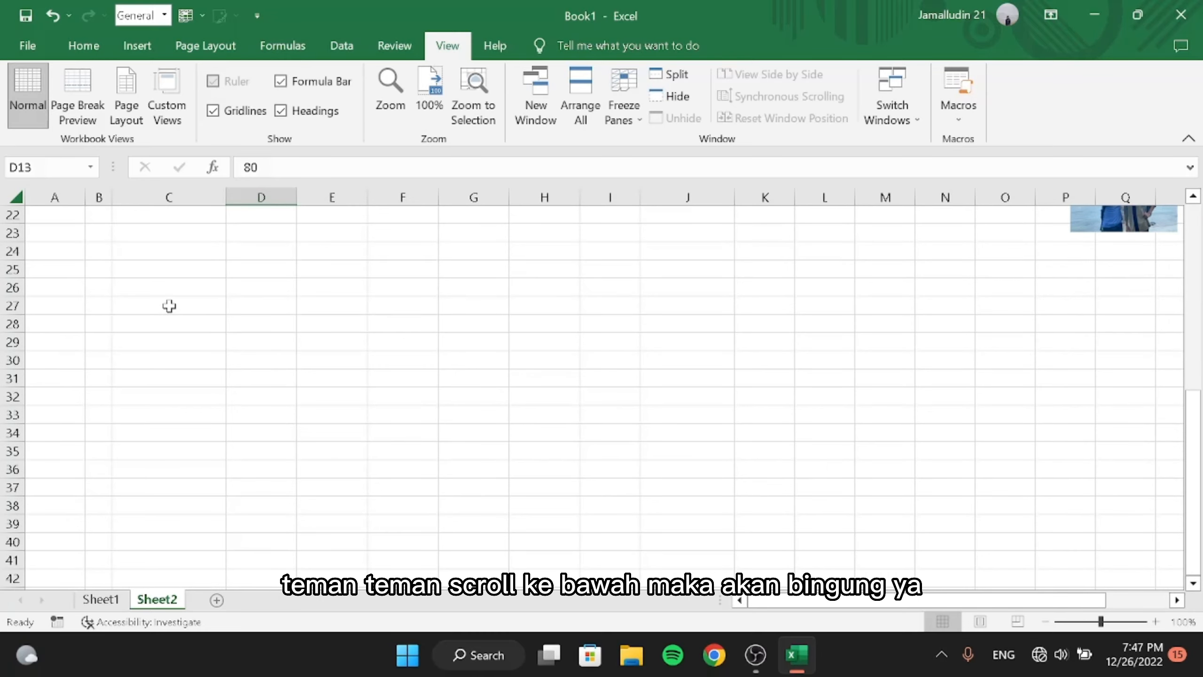
{"action": "scroll", "coordinate": [142, 316], "scroll_direction": "up", "scroll_amount": 2}
{"action": "scroll", "coordinate": [102, 325], "scroll_direction": "down", "scroll_amount": 3}
{"action": "scroll", "coordinate": [107, 353], "scroll_direction": "up", "scroll_amount": 7}
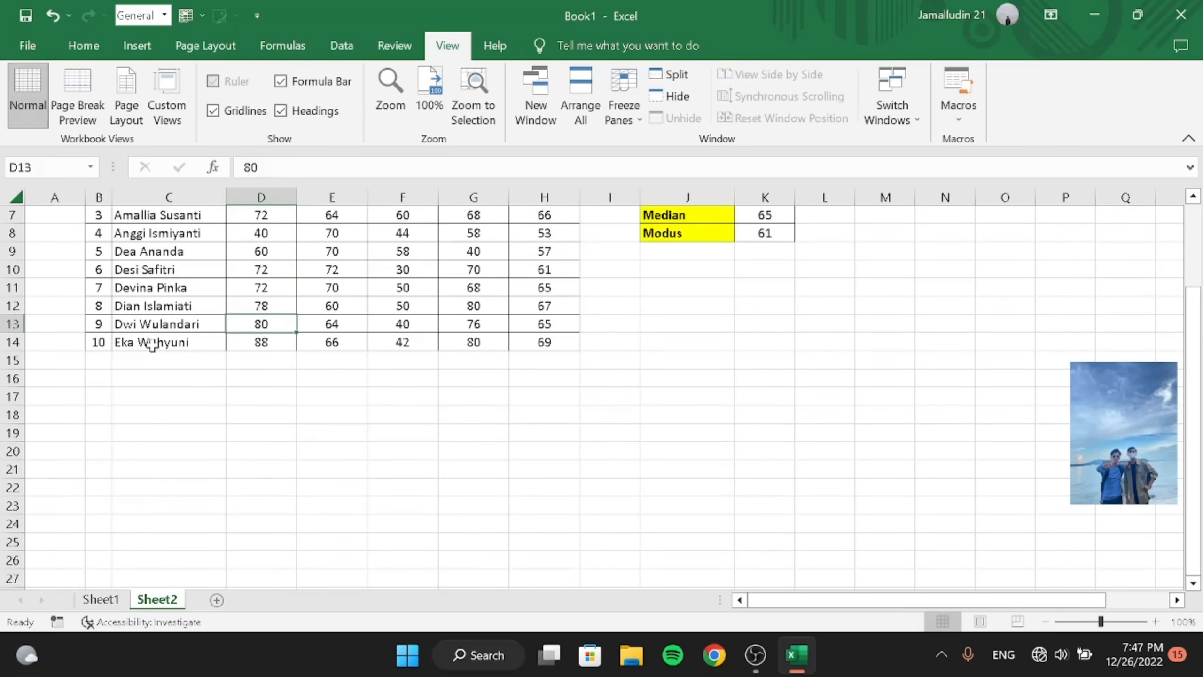
{"action": "scroll", "coordinate": [294, 422], "scroll_direction": "down", "scroll_amount": 3}
{"action": "scroll", "coordinate": [308, 444], "scroll_direction": "down", "scroll_amount": 2}
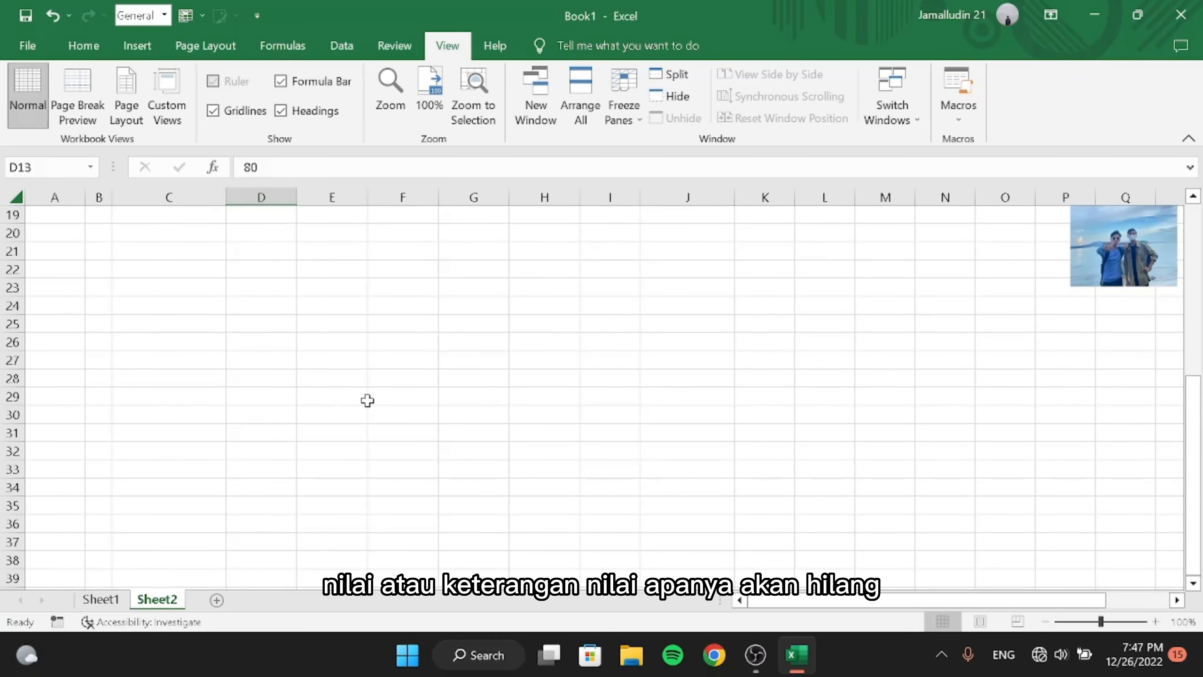
{"action": "scroll", "coordinate": [368, 401], "scroll_direction": "up", "scroll_amount": 6}
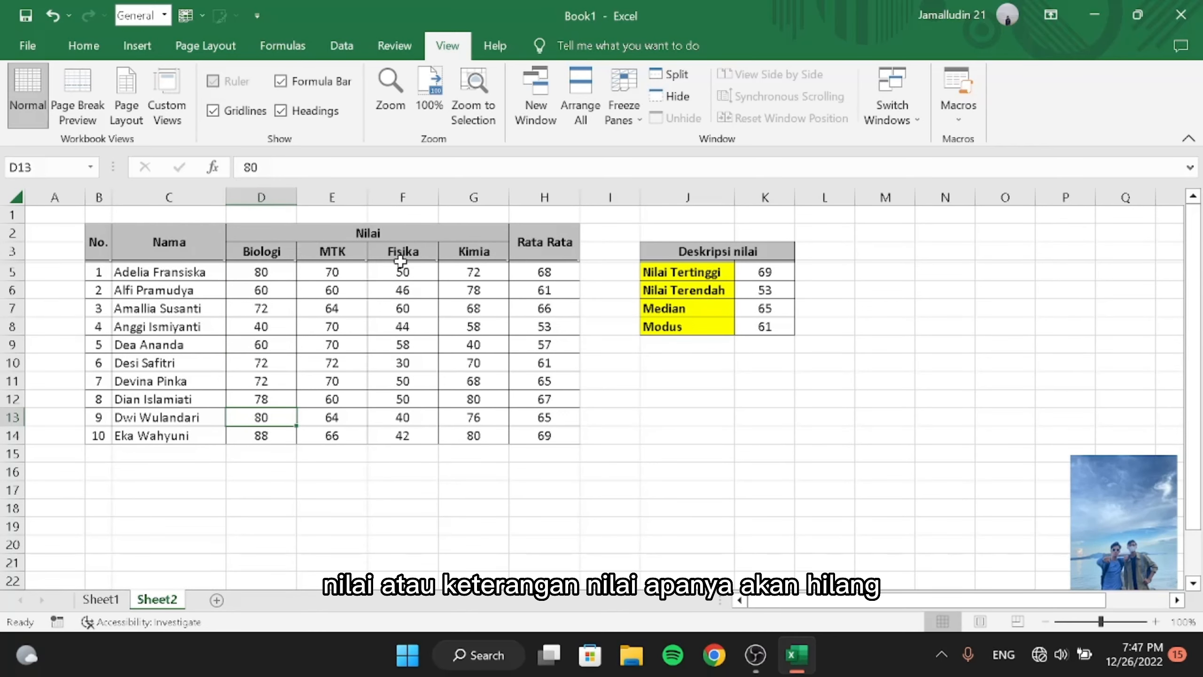
Freeze panes at cell B5 to keep the table headers visible, and check them against the rows far below
{"action": "left_click", "coordinate": [99, 273]}
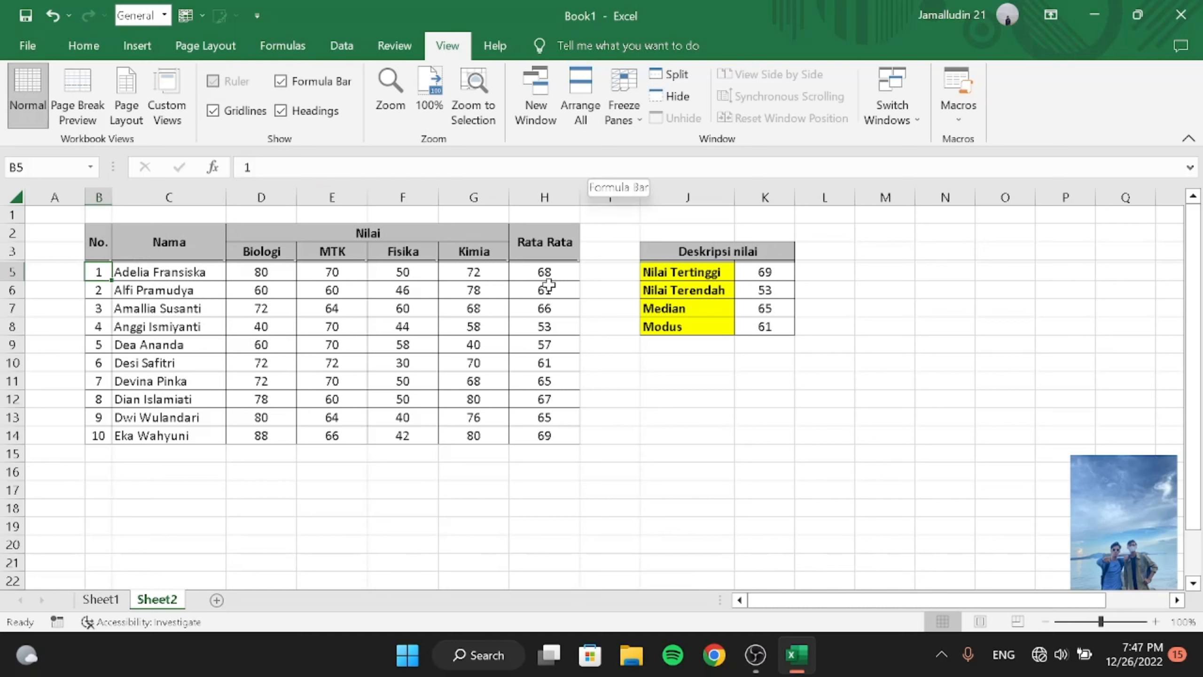
{"action": "left_click", "coordinate": [636, 97]}
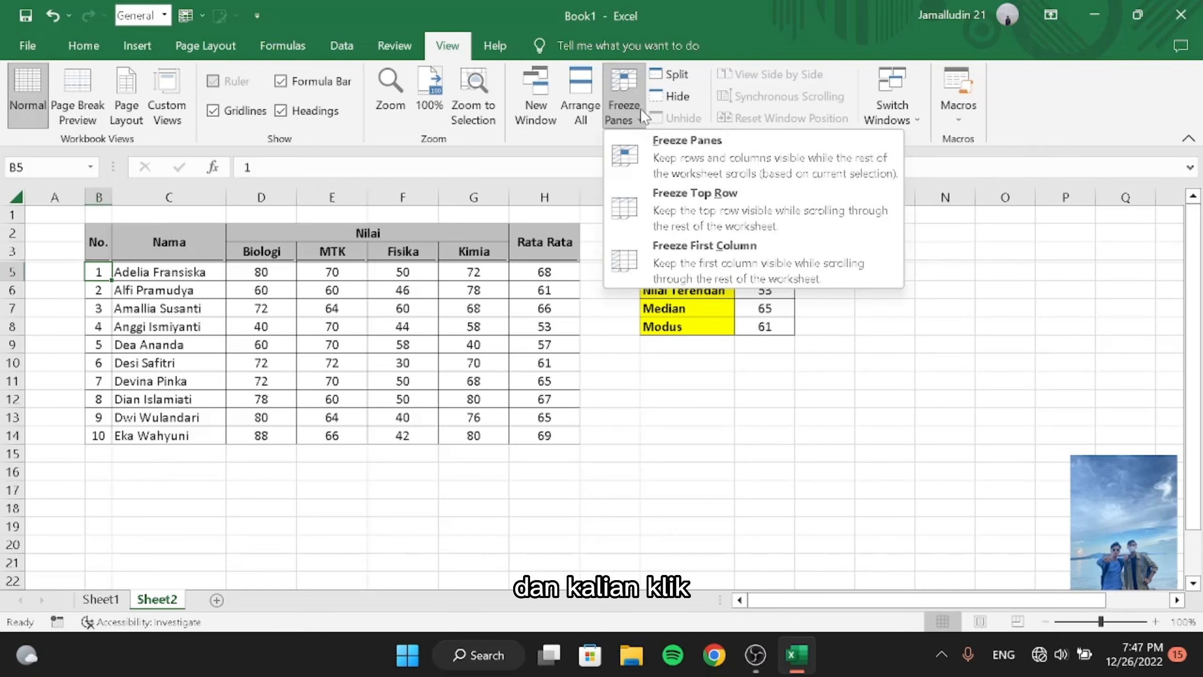
{"action": "left_click", "coordinate": [658, 145]}
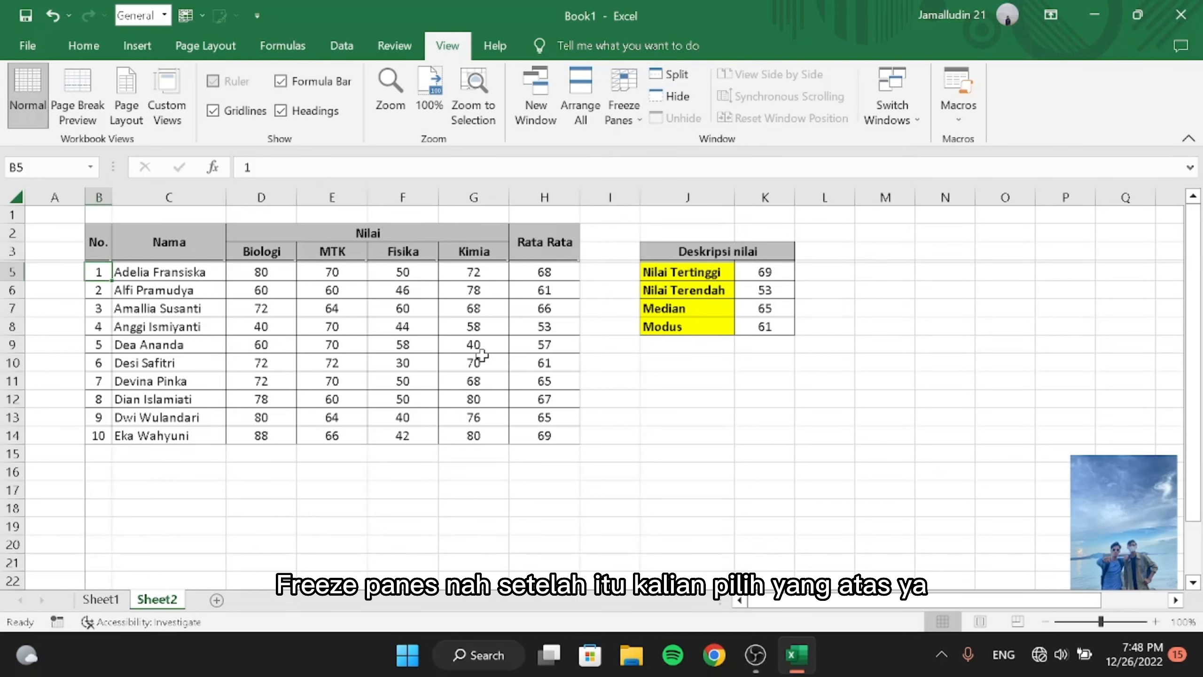
{"action": "scroll", "coordinate": [482, 354], "scroll_direction": "down", "scroll_amount": 8}
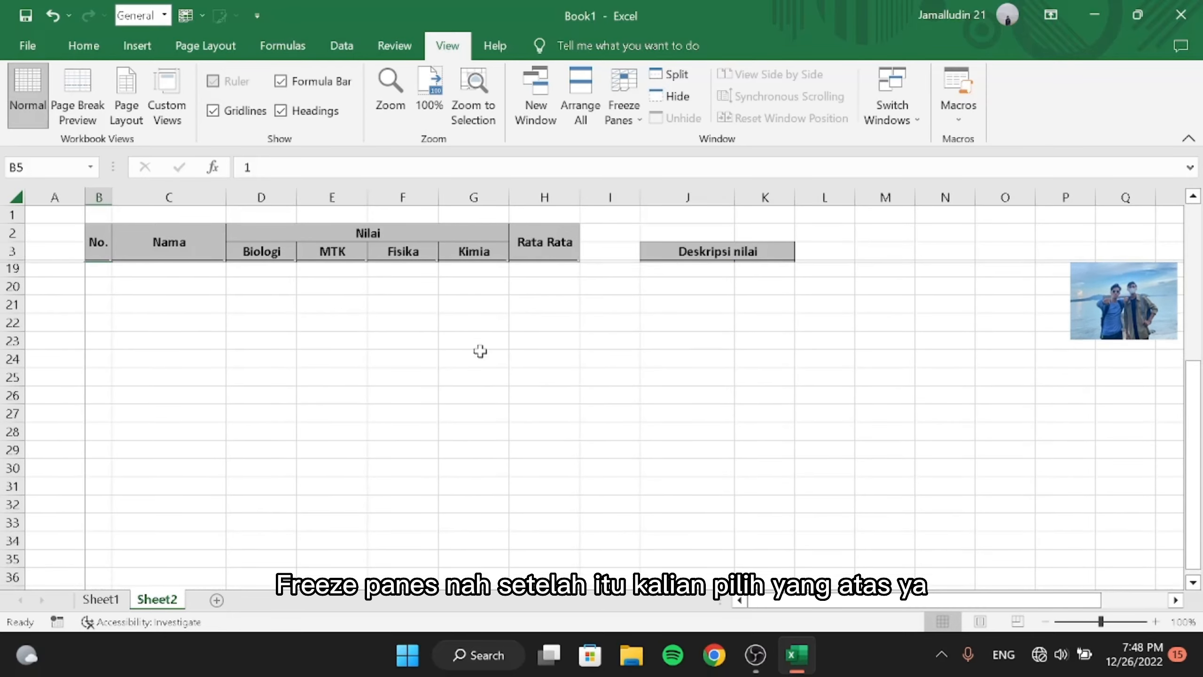
{"action": "left_click", "coordinate": [185, 291]}
{"action": "left_click", "coordinate": [272, 290]}
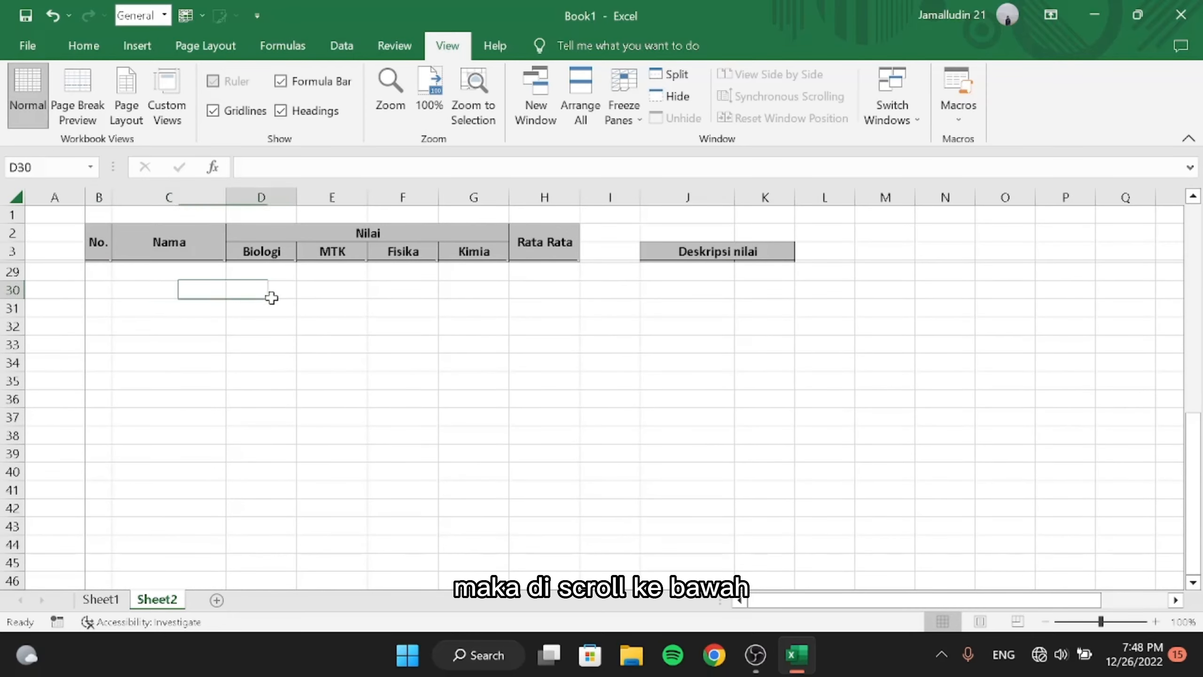
Scroll through the rows below and within the score table to examine how its frozen header rows behave
{"action": "left_click", "coordinate": [306, 367]}
{"action": "scroll", "coordinate": [308, 344], "scroll_direction": "up", "scroll_amount": 3}
{"action": "scroll", "coordinate": [309, 344], "scroll_direction": "down", "scroll_amount": 2}
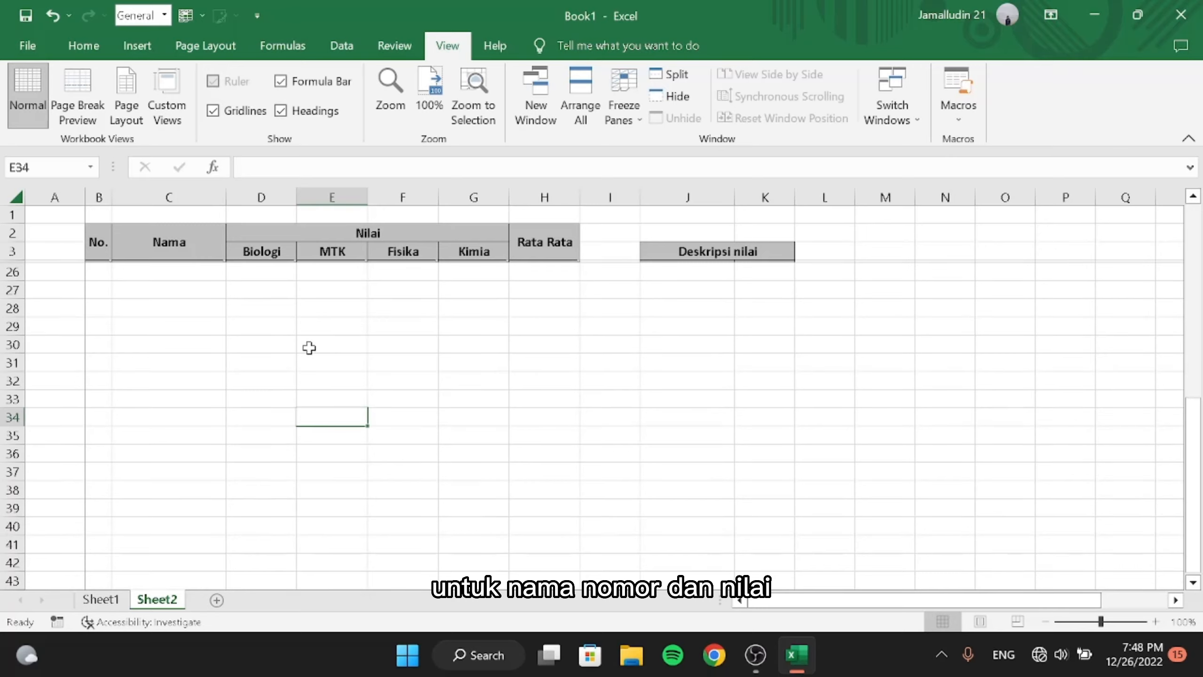
{"action": "left_click", "coordinate": [248, 305]}
{"action": "left_click", "coordinate": [363, 327]}
{"action": "left_click", "coordinate": [281, 360]}
{"action": "scroll", "coordinate": [260, 339], "scroll_direction": "up", "scroll_amount": 3}
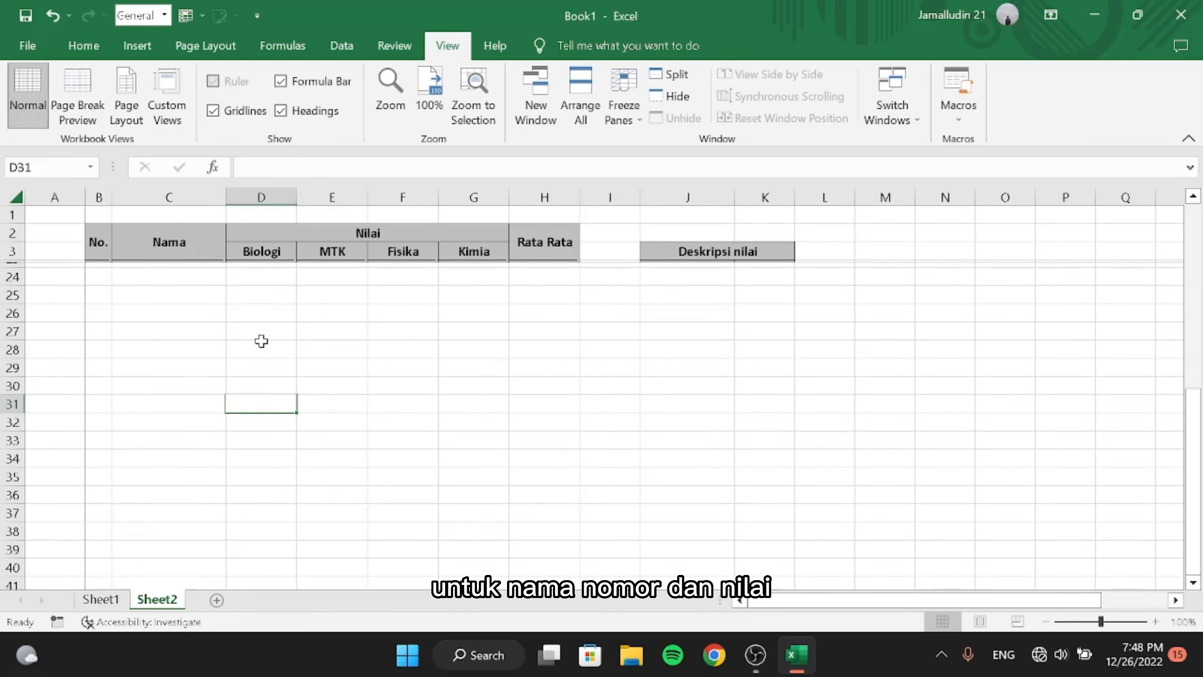
{"action": "scroll", "coordinate": [260, 339], "scroll_direction": "up", "scroll_amount": 3}
{"action": "scroll", "coordinate": [260, 339], "scroll_direction": "down", "scroll_amount": 1}
{"action": "scroll", "coordinate": [259, 339], "scroll_direction": "up", "scroll_amount": 2}
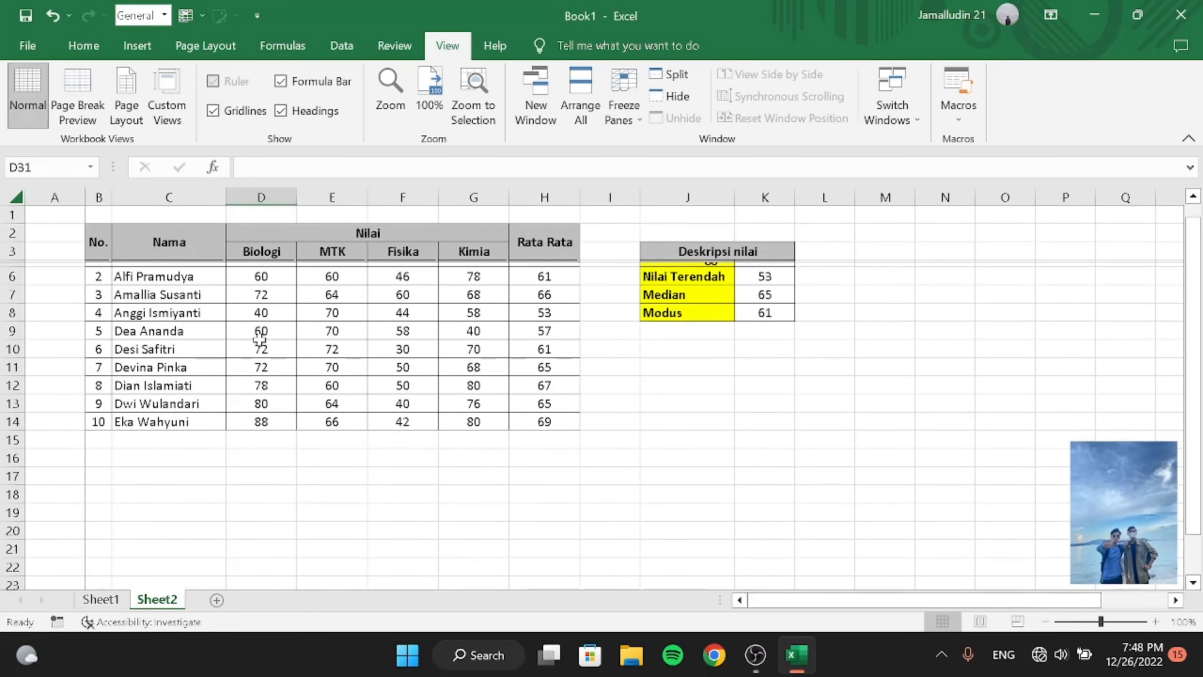
{"action": "scroll", "coordinate": [260, 340], "scroll_direction": "down", "scroll_amount": 3}
{"action": "scroll", "coordinate": [260, 340], "scroll_direction": "up", "scroll_amount": 2}
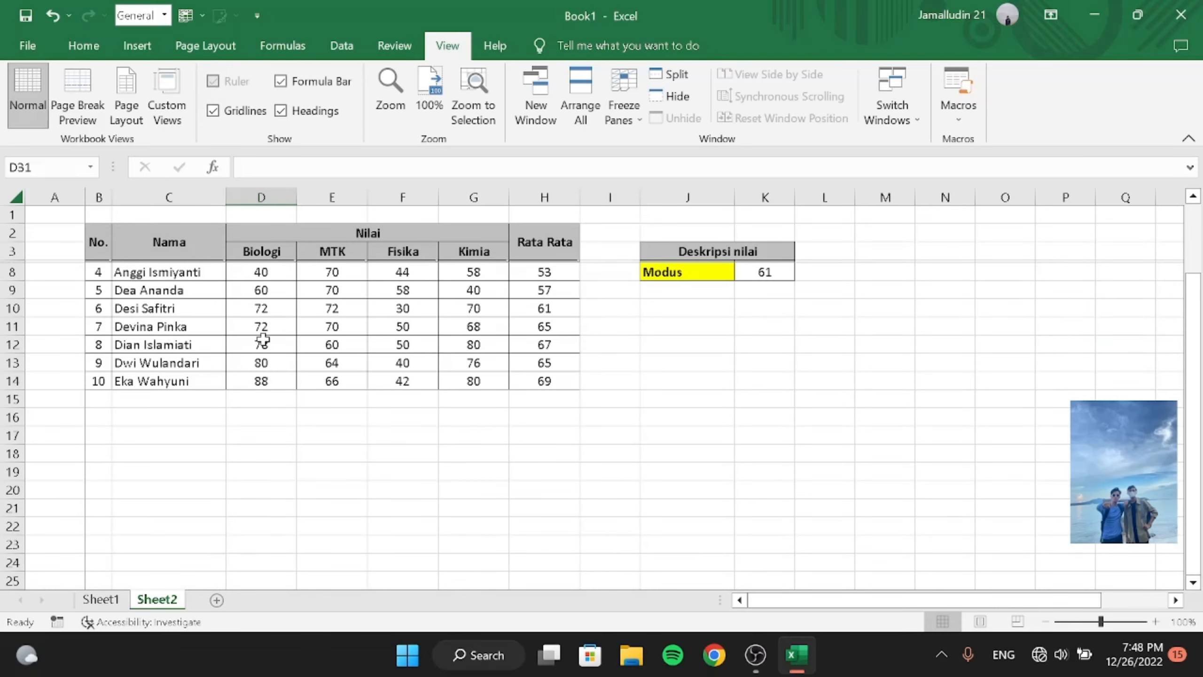
{"action": "scroll", "coordinate": [299, 377], "scroll_direction": "down", "scroll_amount": 2}
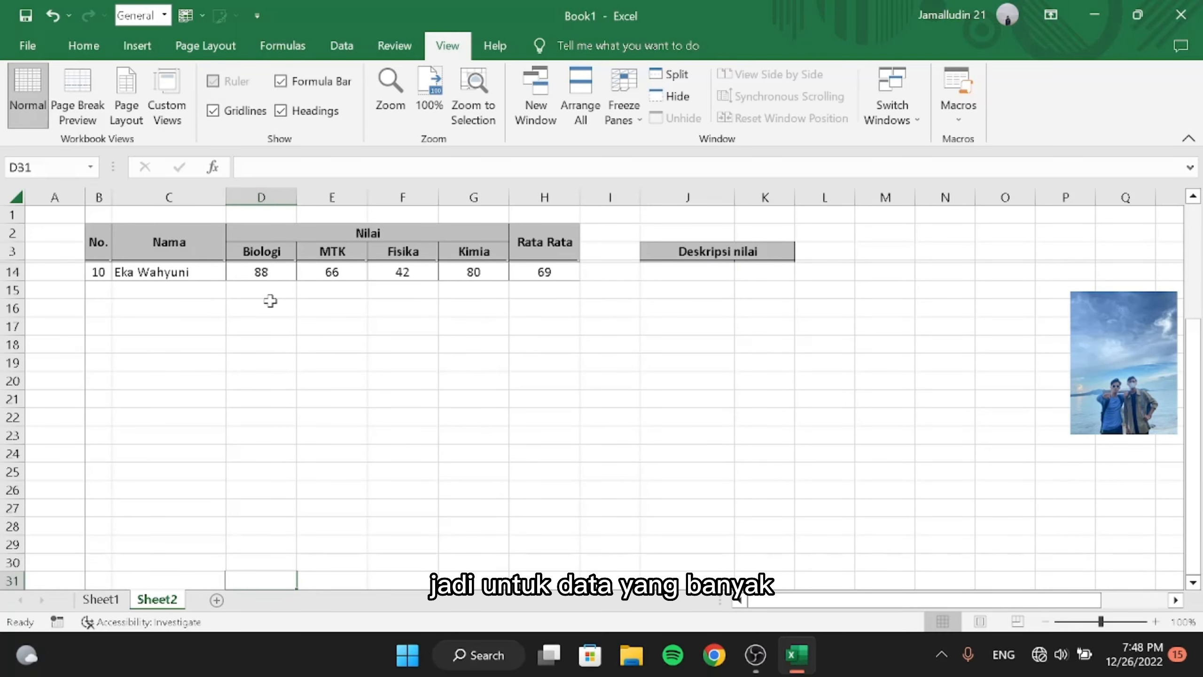
Return to the start of the score table and unfreeze the panes
{"action": "left_click", "coordinate": [271, 296]}
{"action": "scroll", "coordinate": [271, 296], "scroll_direction": "up", "scroll_amount": 3}
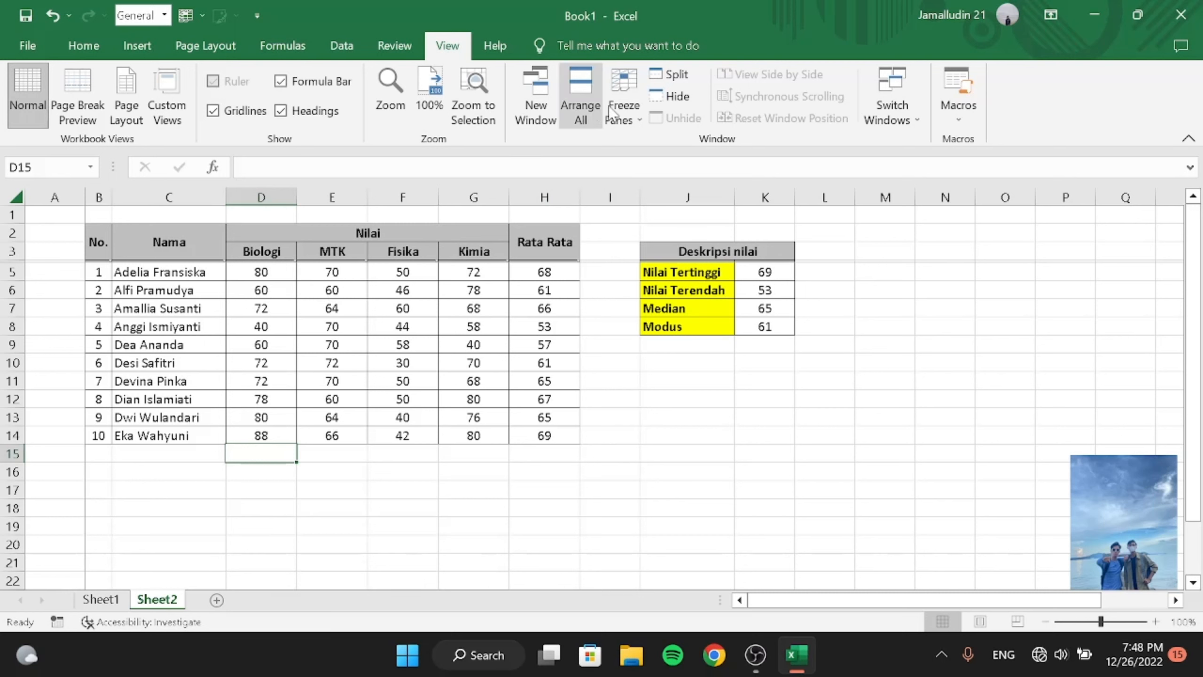
{"action": "left_click", "coordinate": [623, 109]}
{"action": "left_click", "coordinate": [632, 176]}
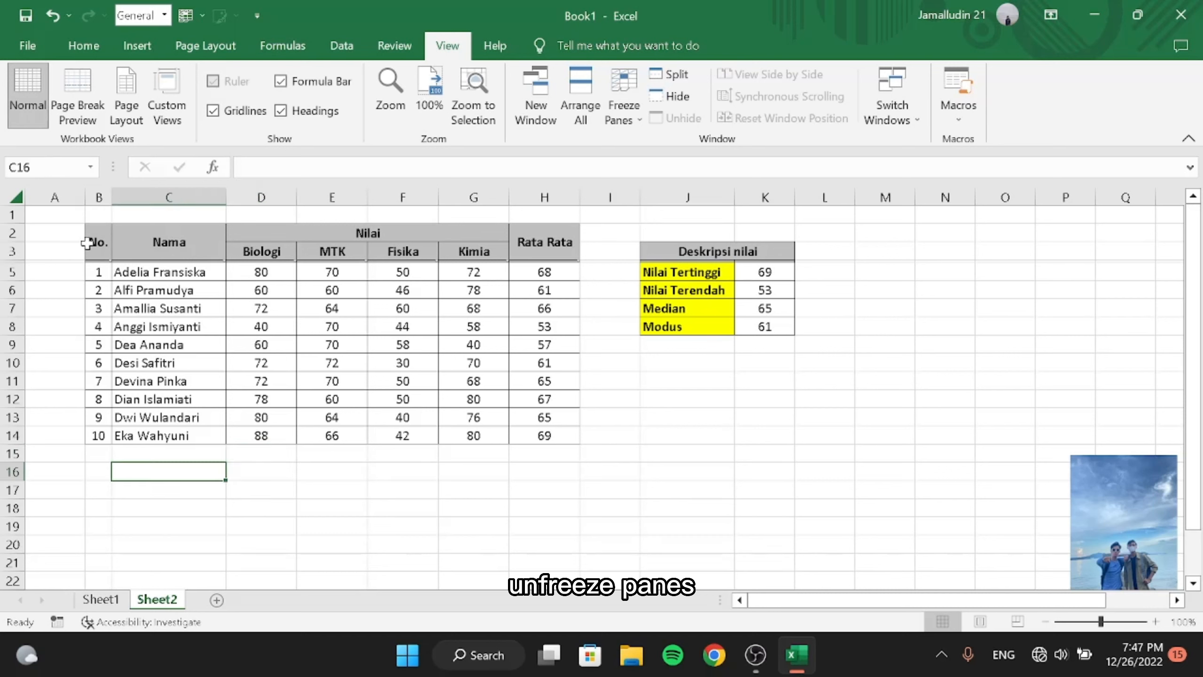
Select the score table B2:H14 and switch to Page Break Preview to examine the area included in the print
{"action": "left_click_drag", "start_coordinate": [85, 239], "coordinate": [551, 441]}
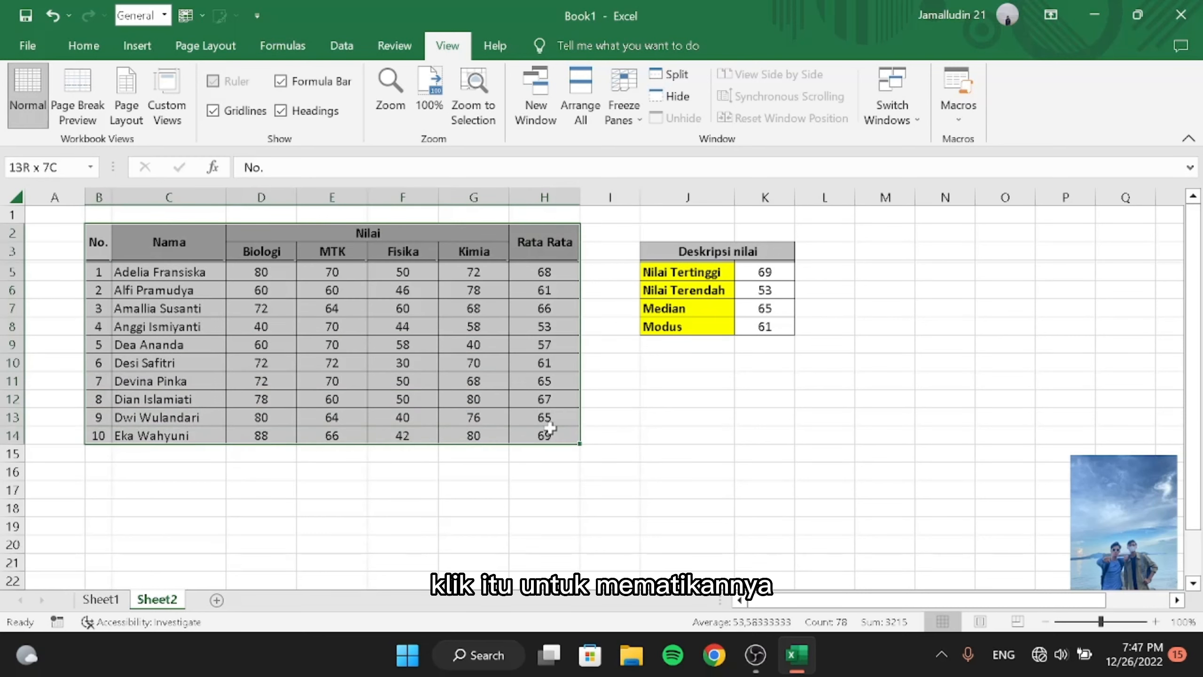
{"action": "left_click", "coordinate": [84, 124]}
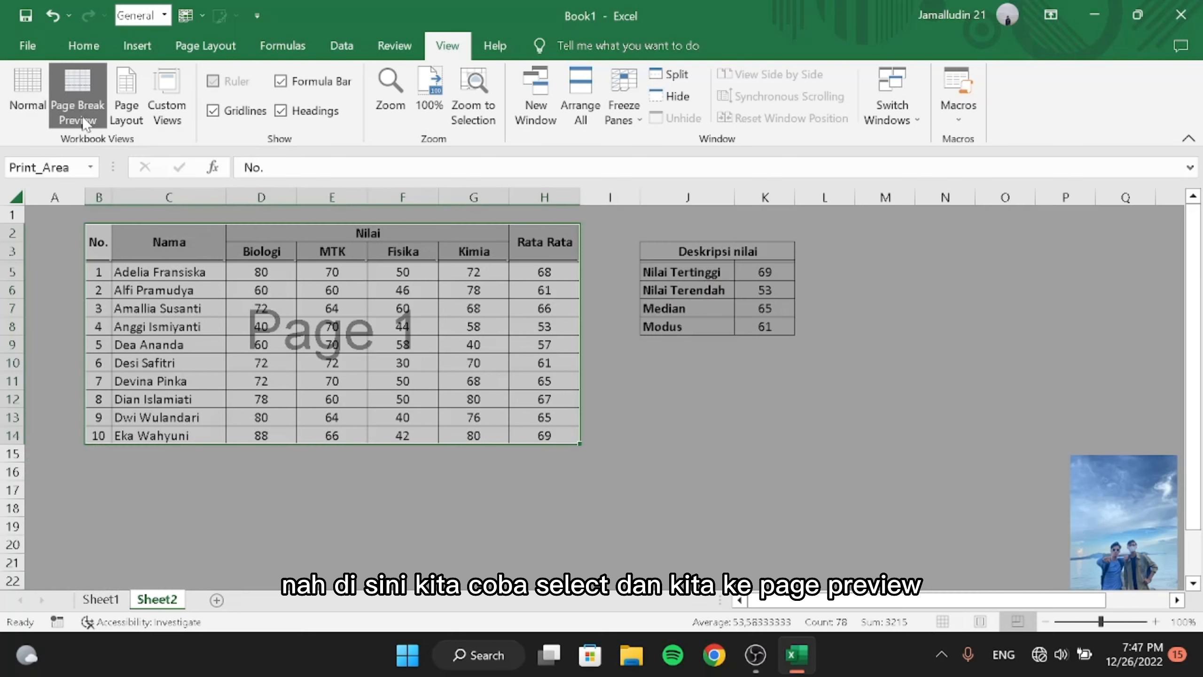
{"action": "left_click", "coordinate": [332, 488]}
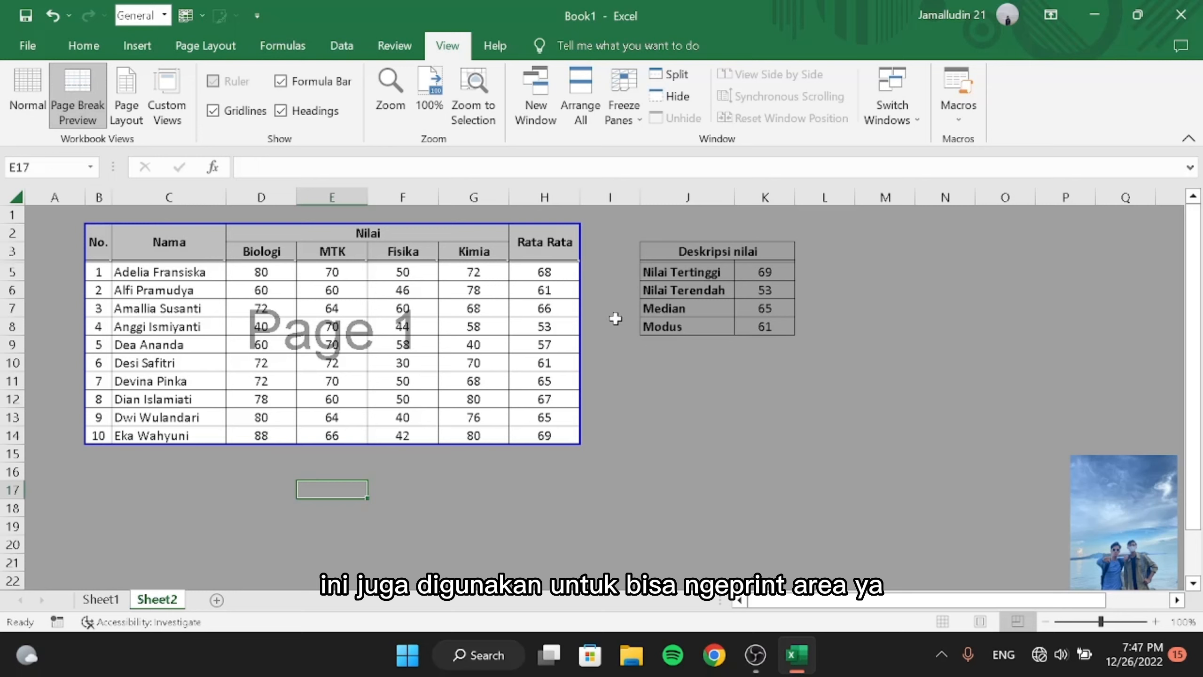
{"action": "left_click", "coordinate": [660, 322]}
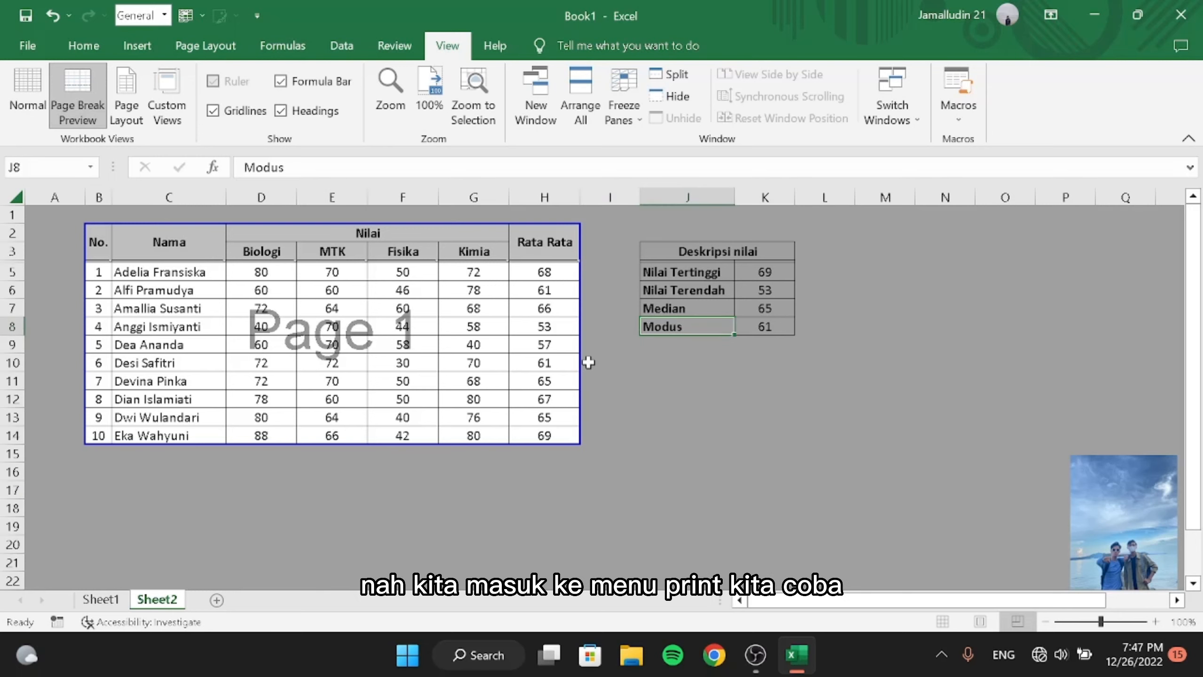
{"action": "left_click", "coordinate": [379, 377]}
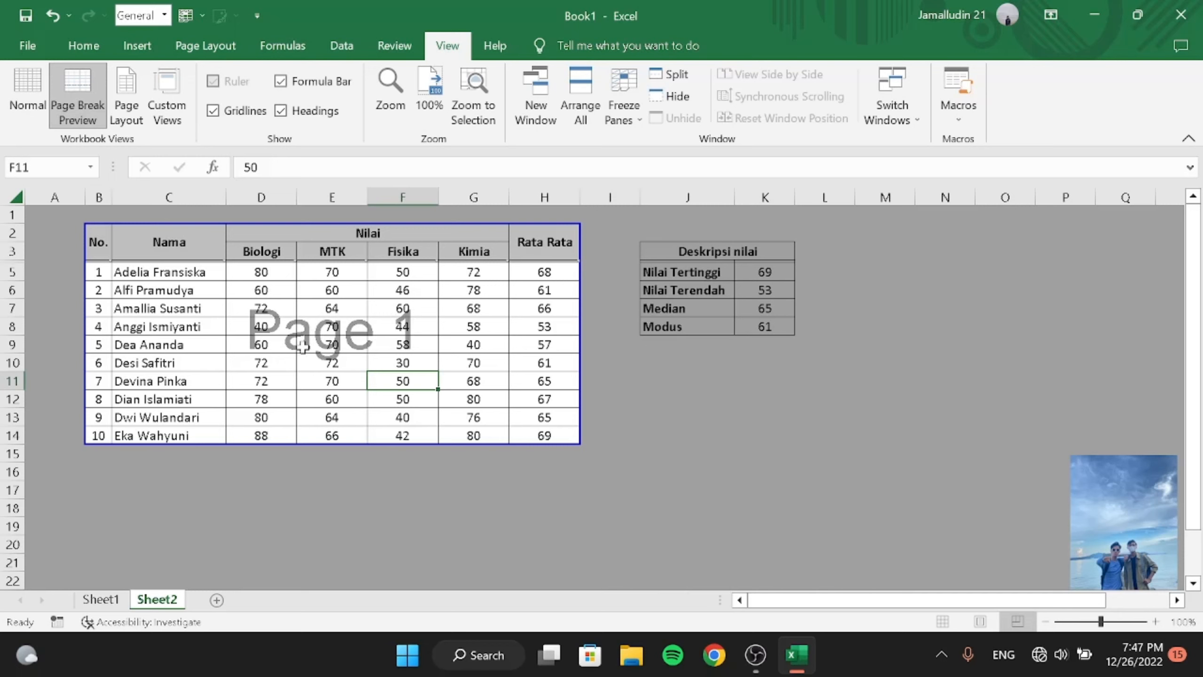
{"action": "key", "text": "Left"}
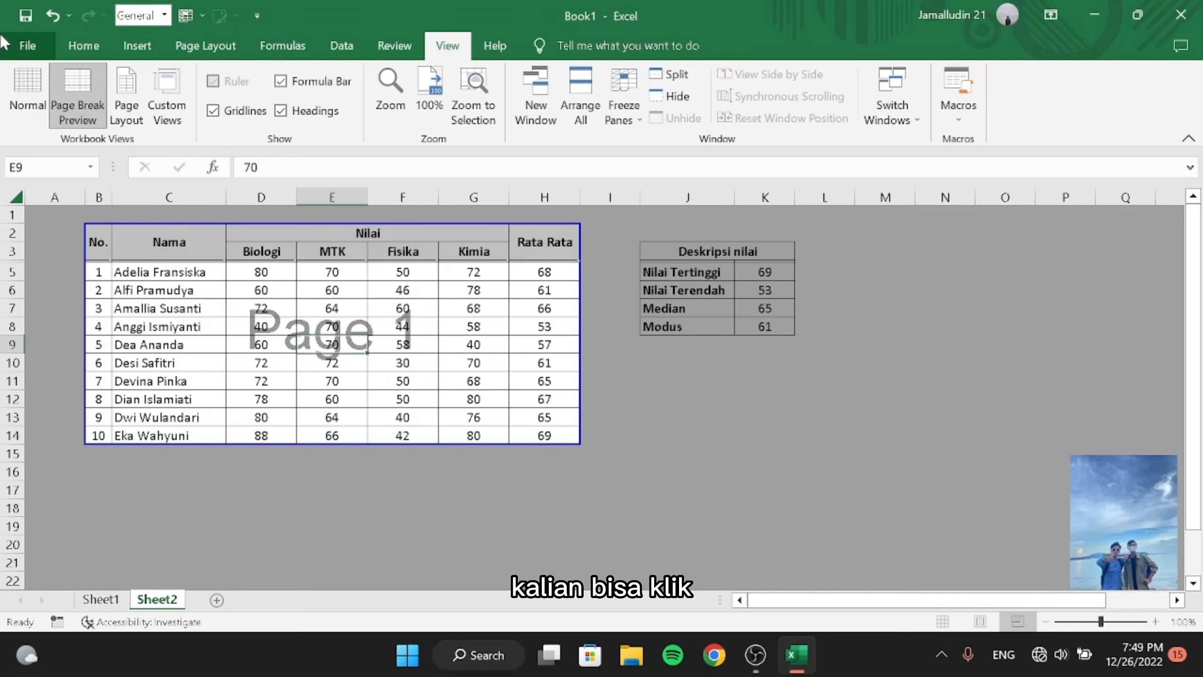
Open the print preview of the active sheet to check how the score table sits on the page
{"action": "left_click", "coordinate": [24, 45]}
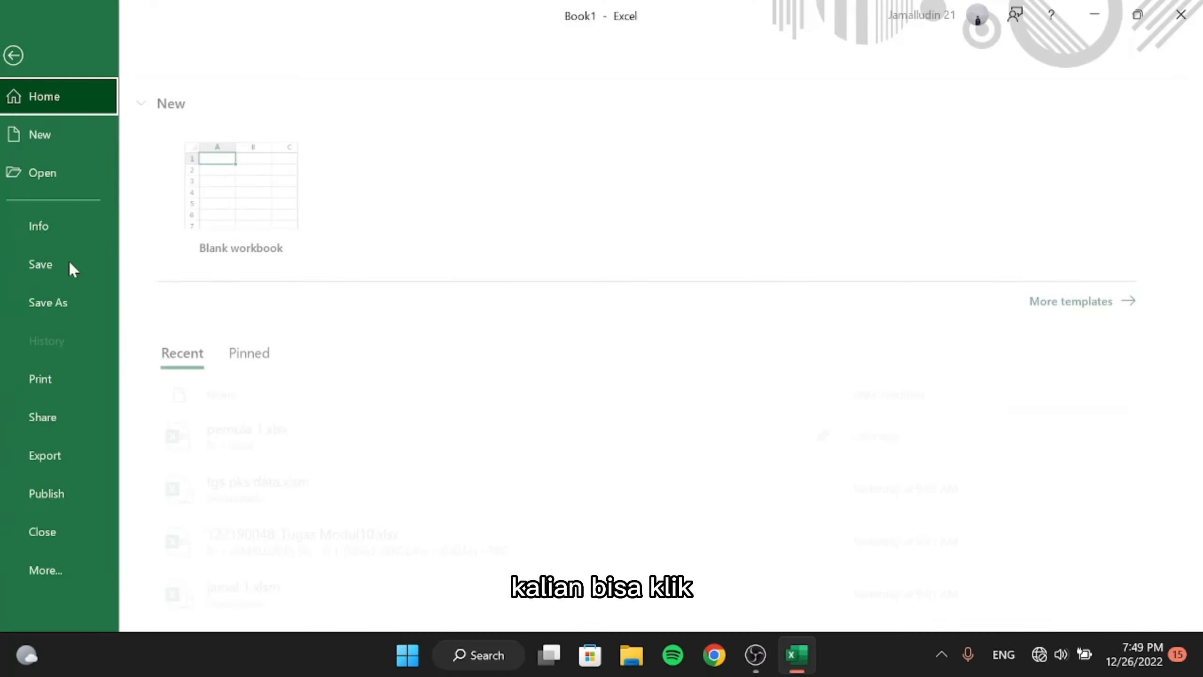
{"action": "left_click", "coordinate": [80, 386]}
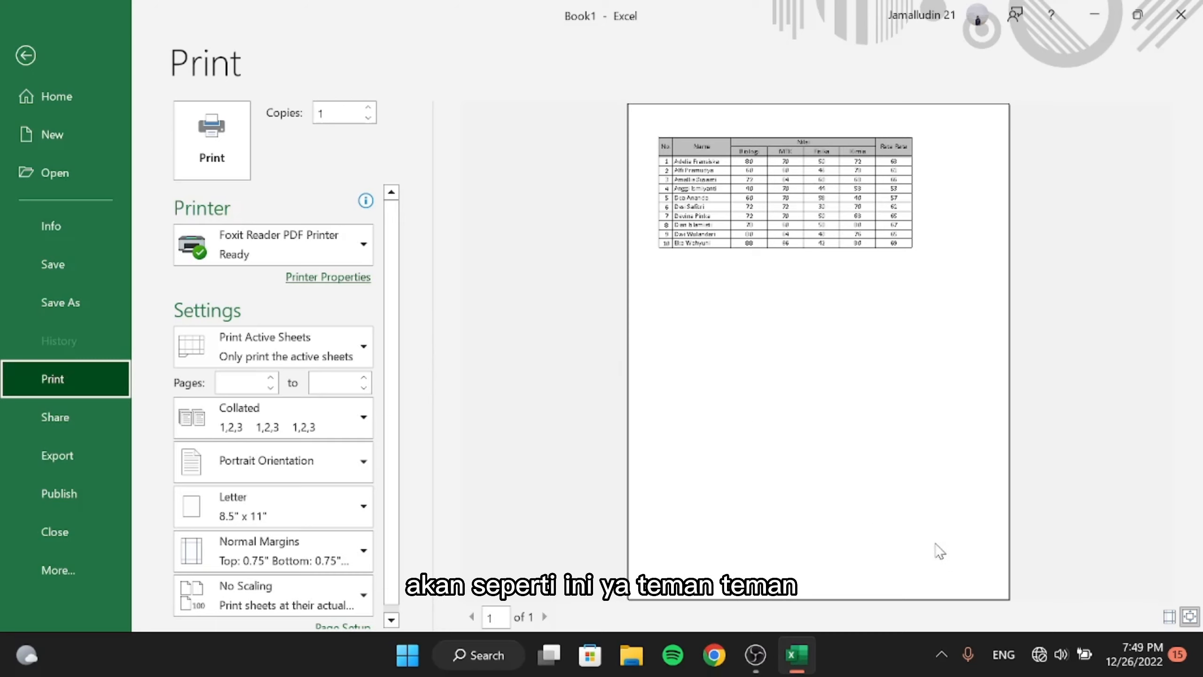
{"action": "left_click", "coordinate": [941, 653]}
{"action": "left_click", "coordinate": [942, 653]}
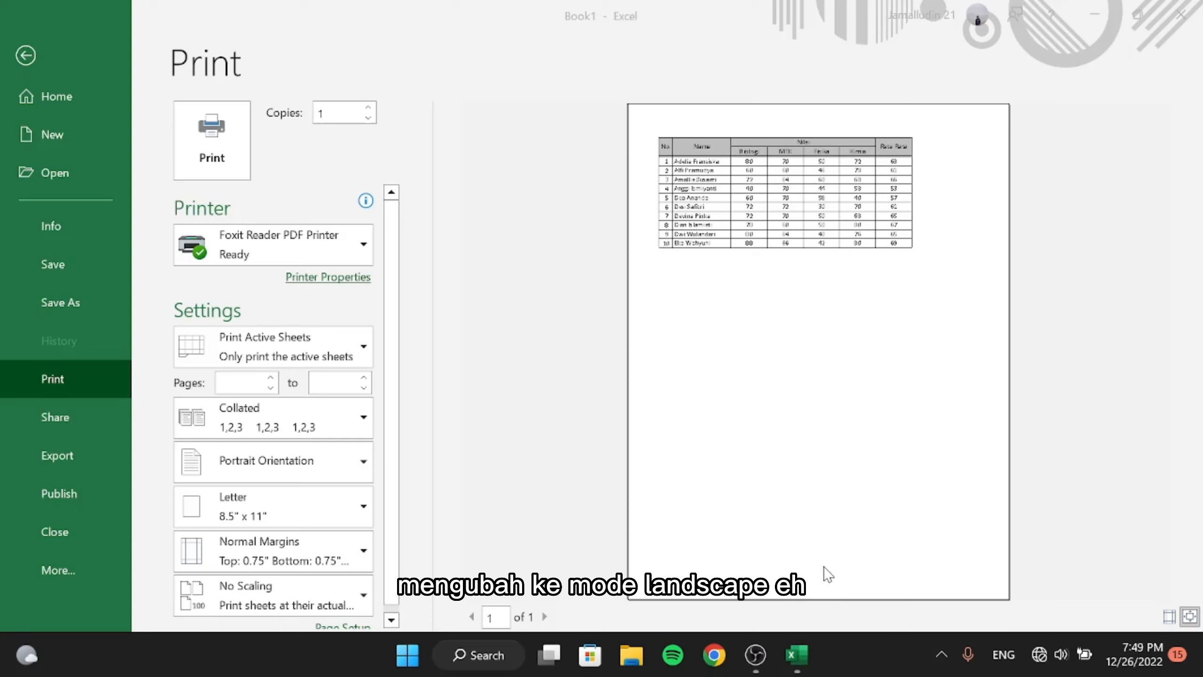
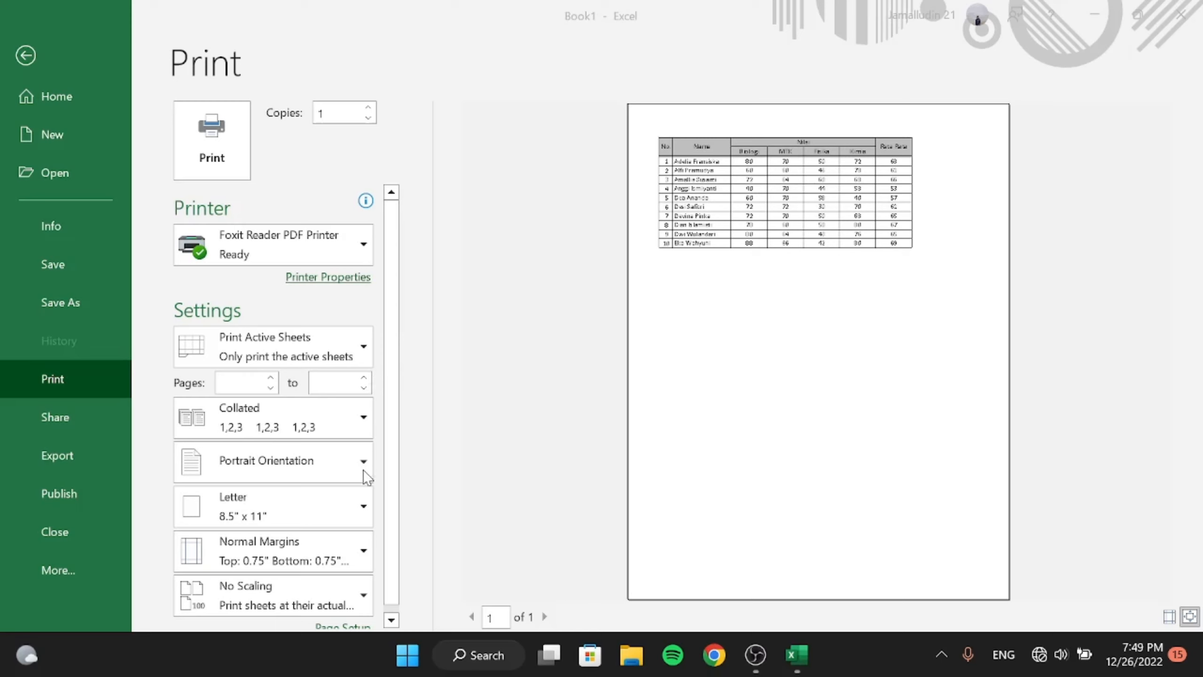
{"action": "key", "text": "alt+Tab"}
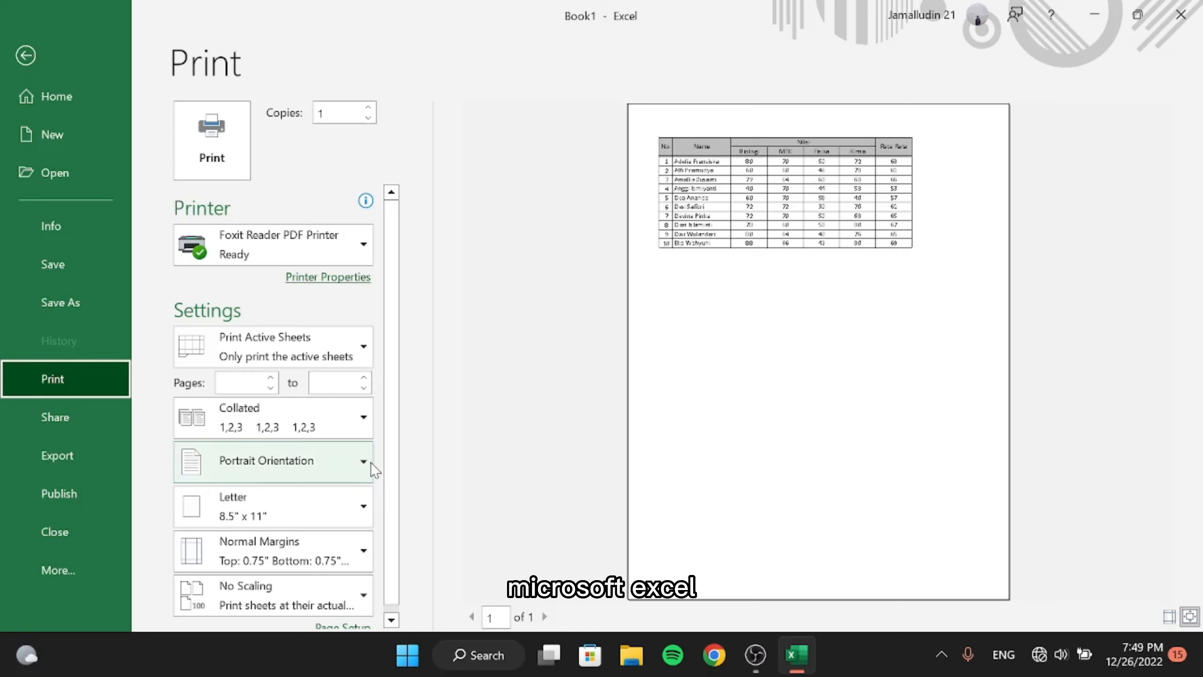
Switch the print orientation to landscape and back to portrait in the print settings
{"action": "left_click", "coordinate": [370, 462]}
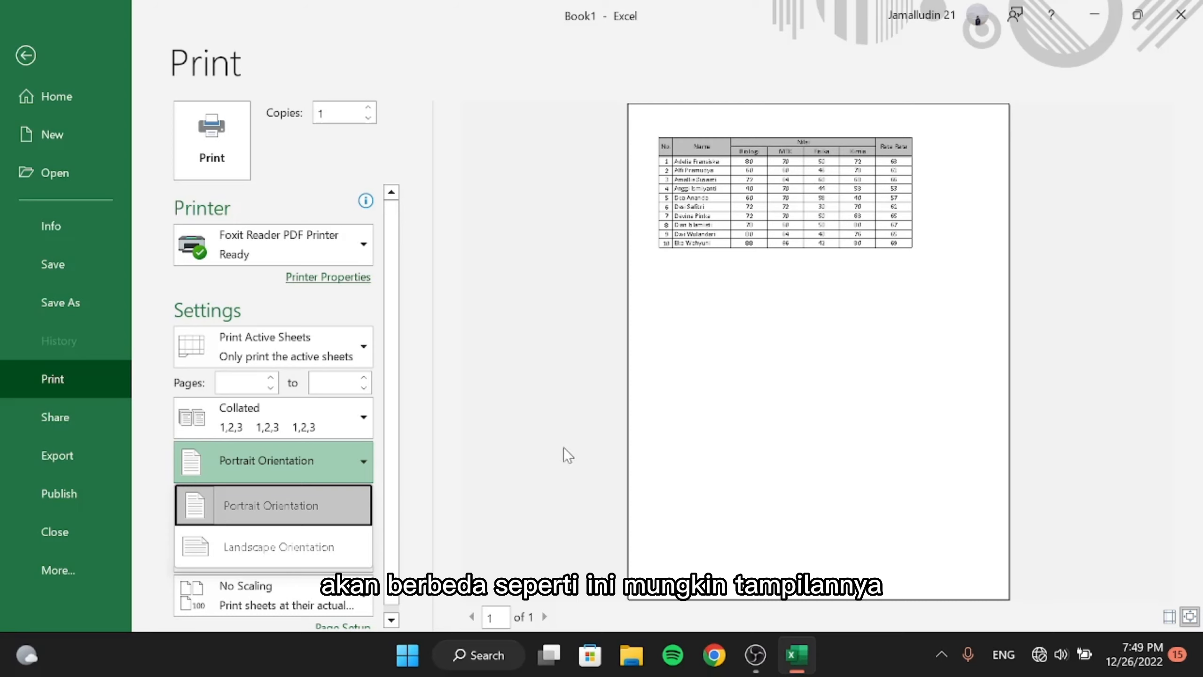
{"action": "left_click", "coordinate": [335, 555]}
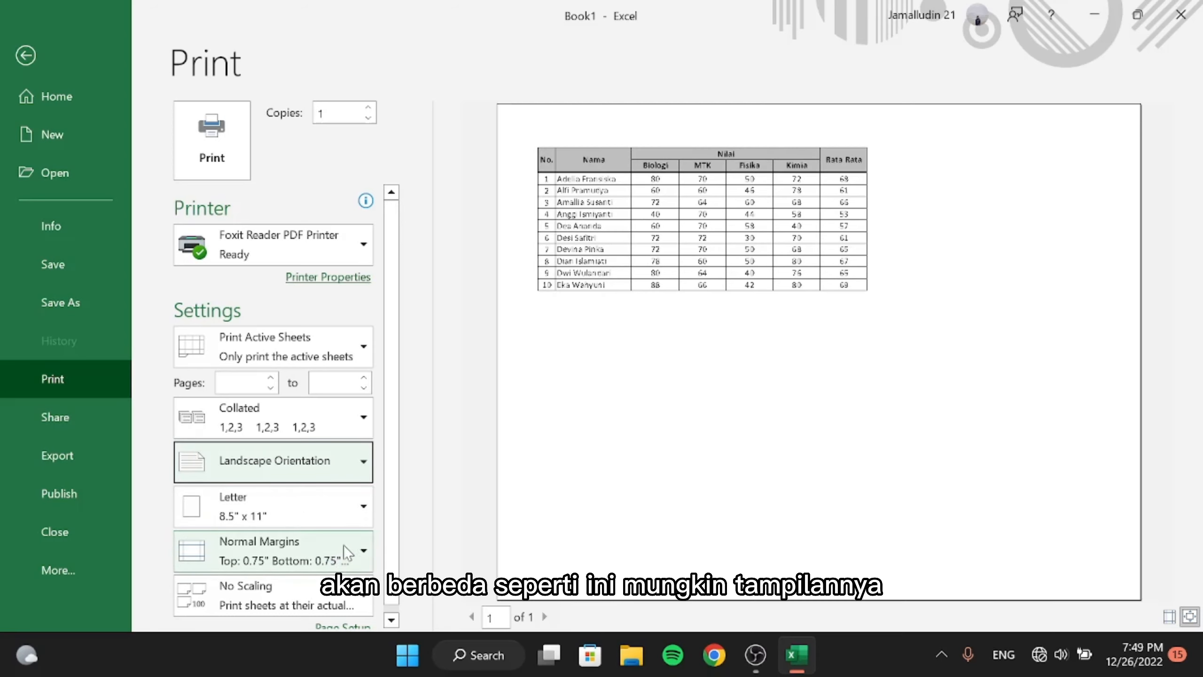
{"action": "left_click", "coordinate": [345, 471]}
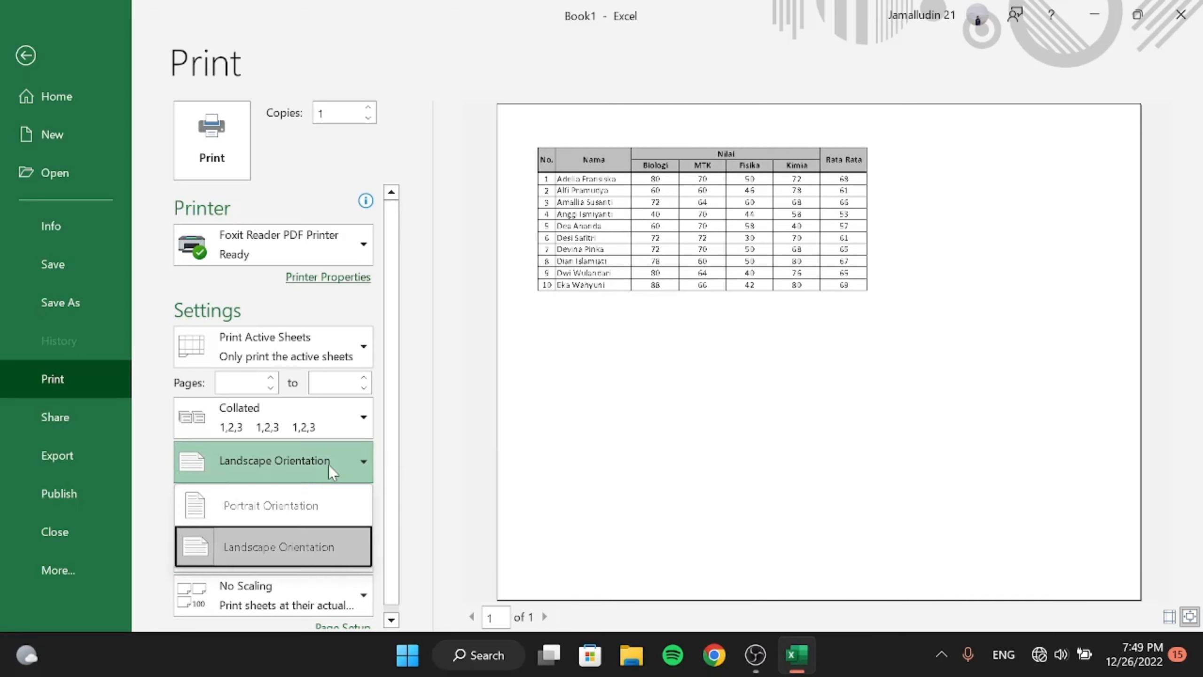
{"action": "left_click", "coordinate": [325, 493]}
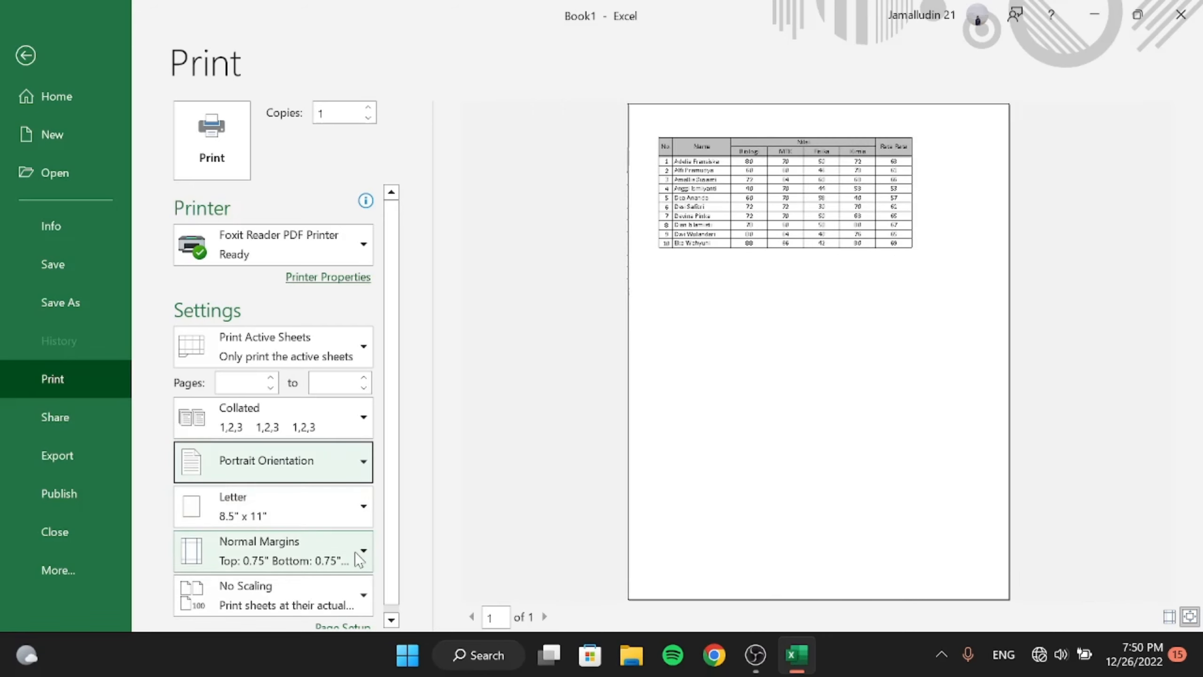
Look at the margin presets, and set the page orientation to Landscape in the Page Setup dialog
{"action": "left_click", "coordinate": [353, 536]}
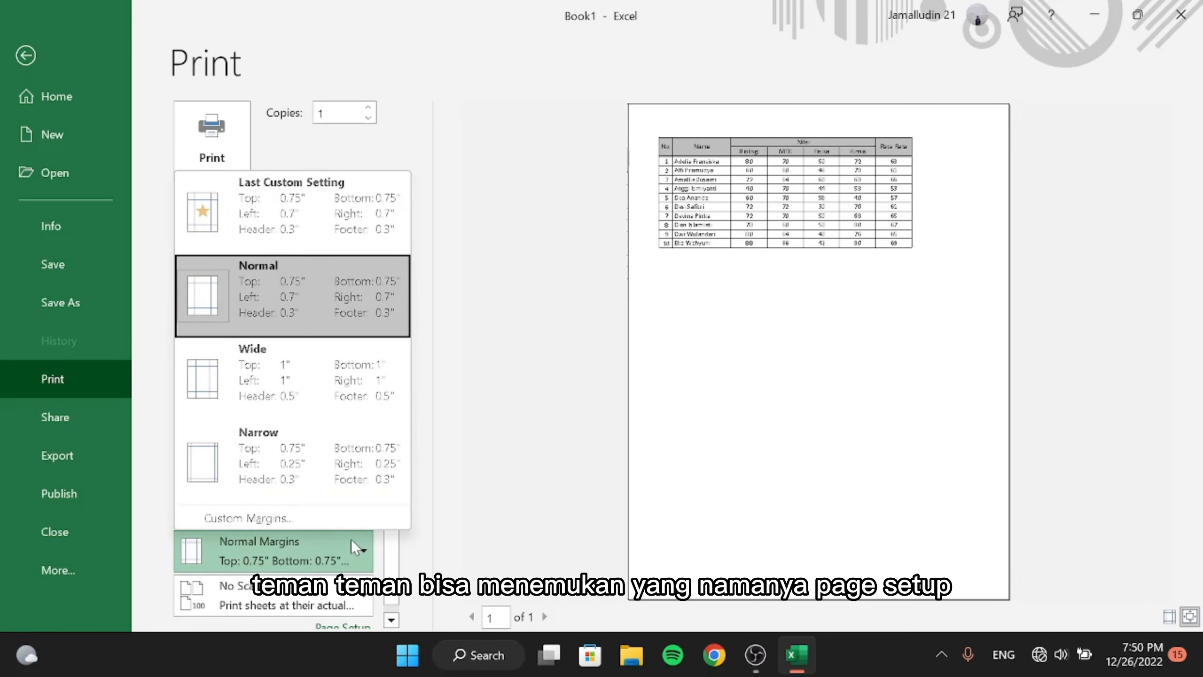
{"action": "left_click", "coordinate": [360, 551]}
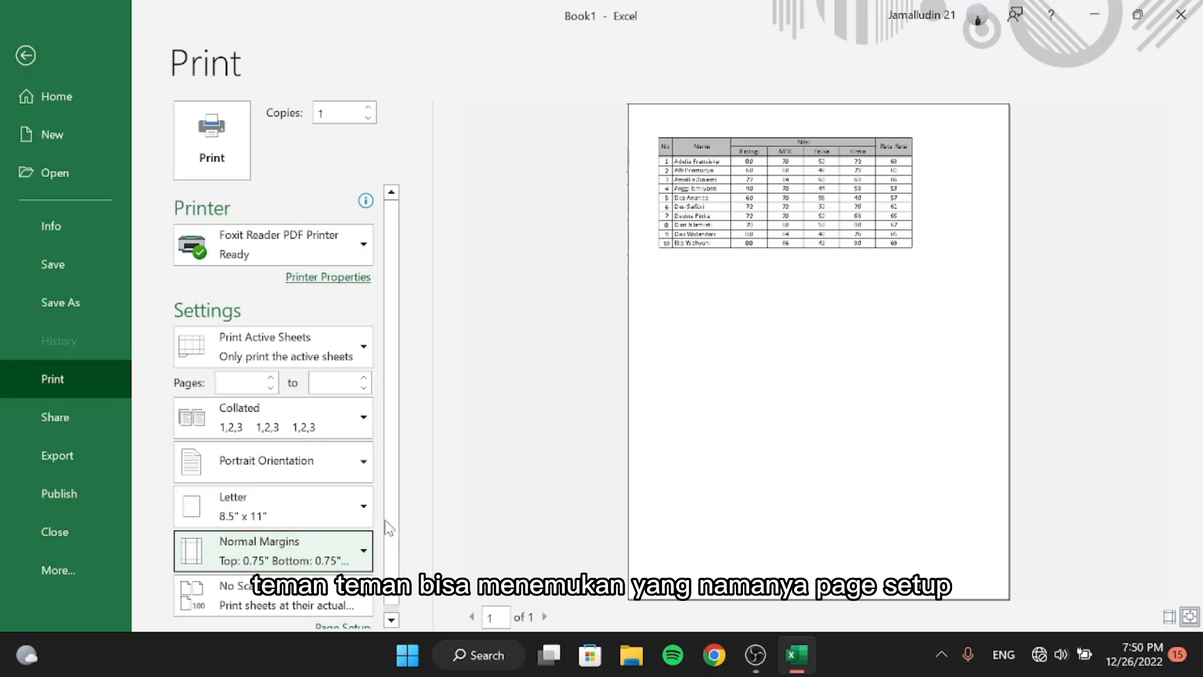
{"action": "scroll", "coordinate": [384, 519], "scroll_direction": "down", "scroll_amount": 1}
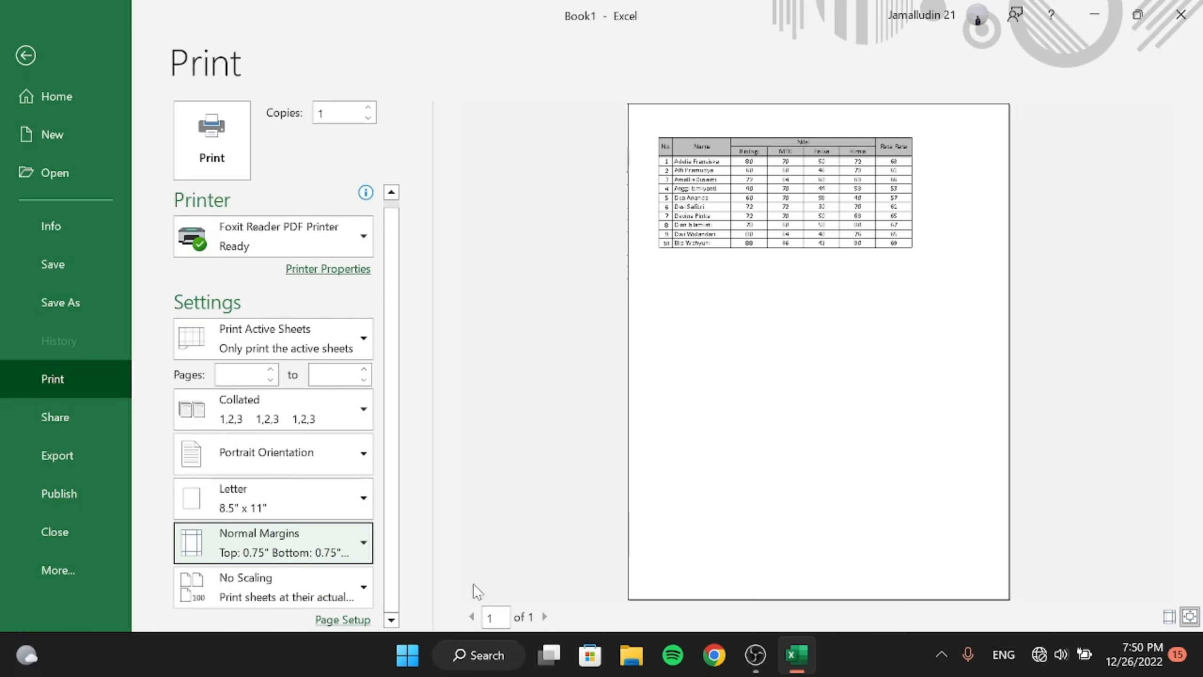
{"action": "left_click", "coordinate": [351, 619]}
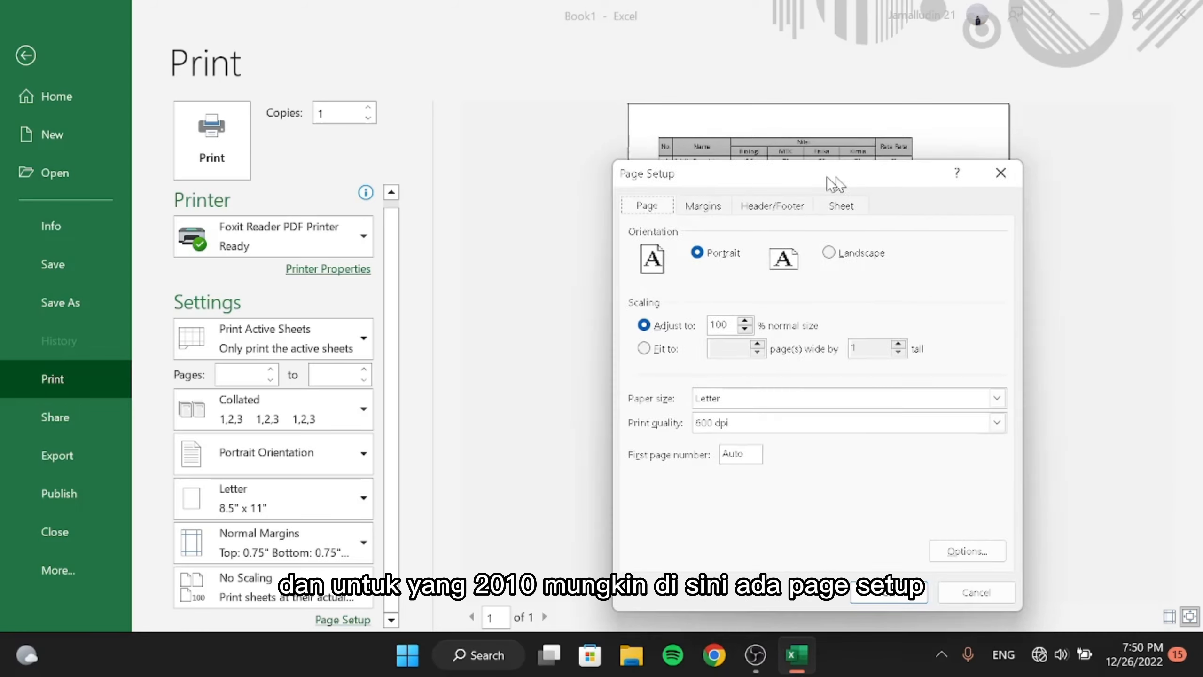
{"action": "left_click_drag", "start_coordinate": [835, 182], "coordinate": [412, 93]}
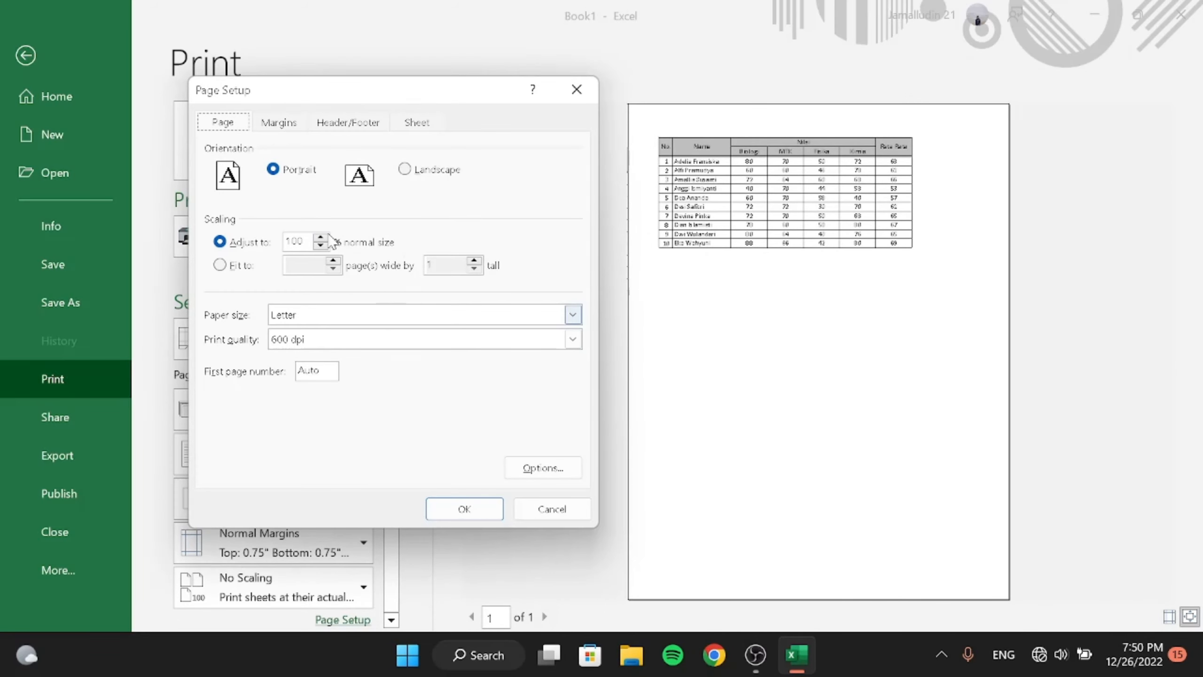
{"action": "left_click", "coordinate": [414, 171]}
{"action": "left_click", "coordinate": [474, 504]}
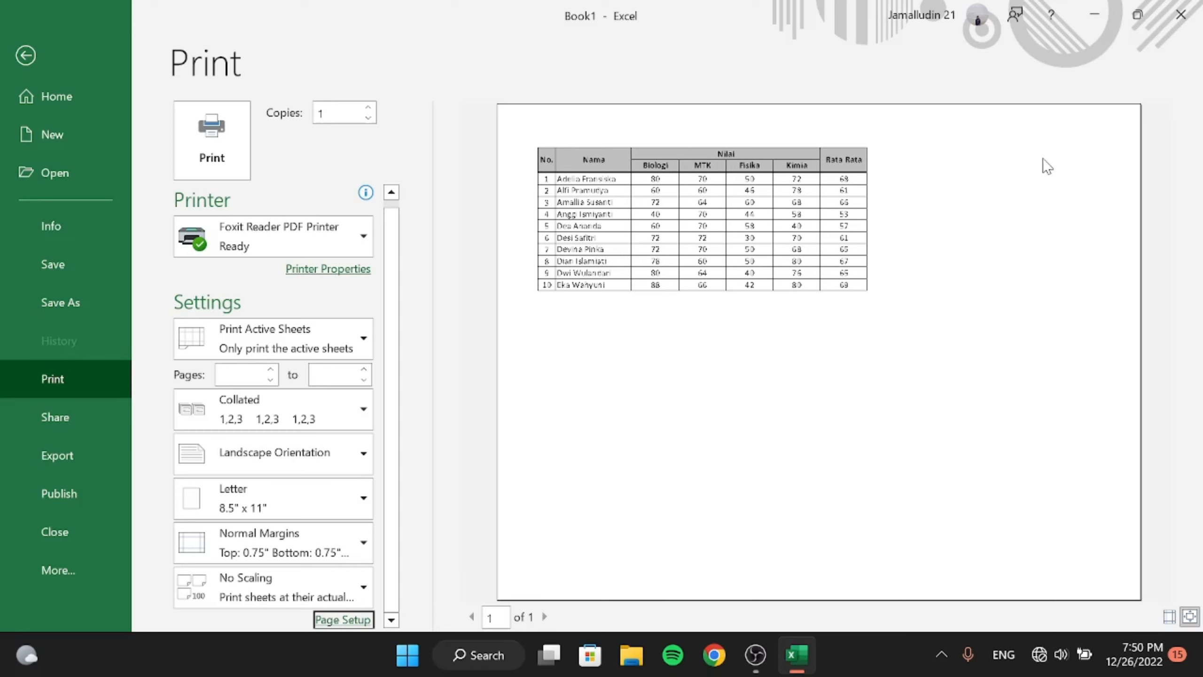
Set the print scaling in Page Setup to 165% of normal size to enlarge the table on the page
{"action": "left_click", "coordinate": [363, 620]}
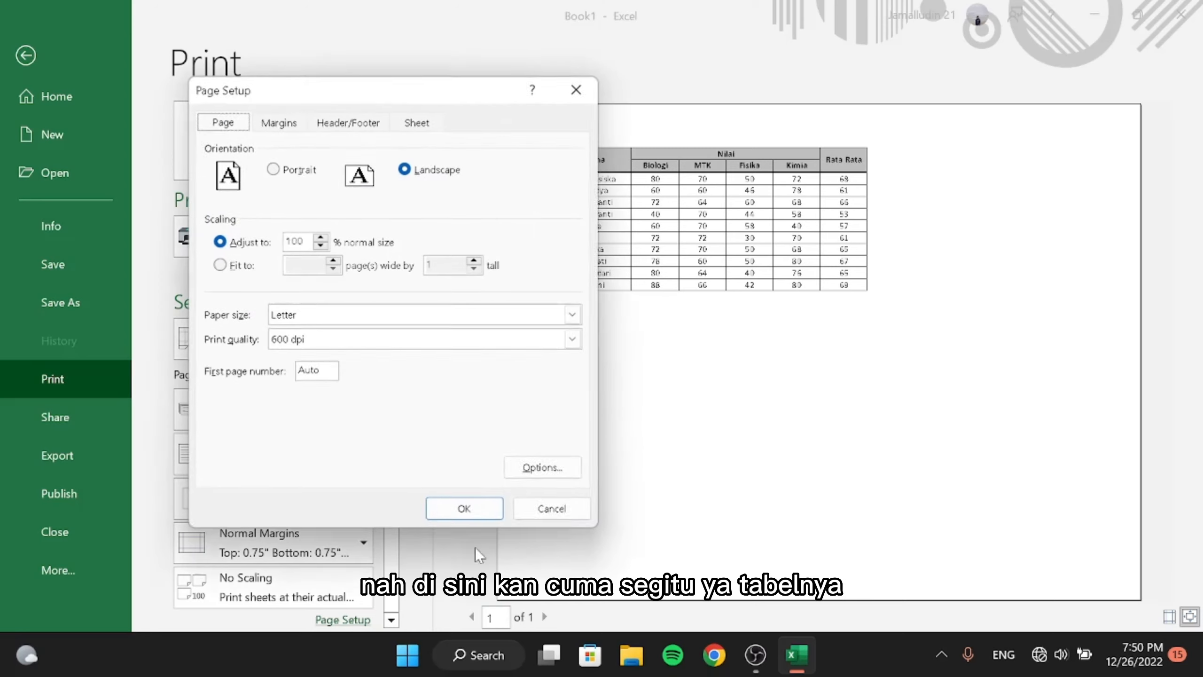
{"action": "left_click", "coordinate": [322, 238]}
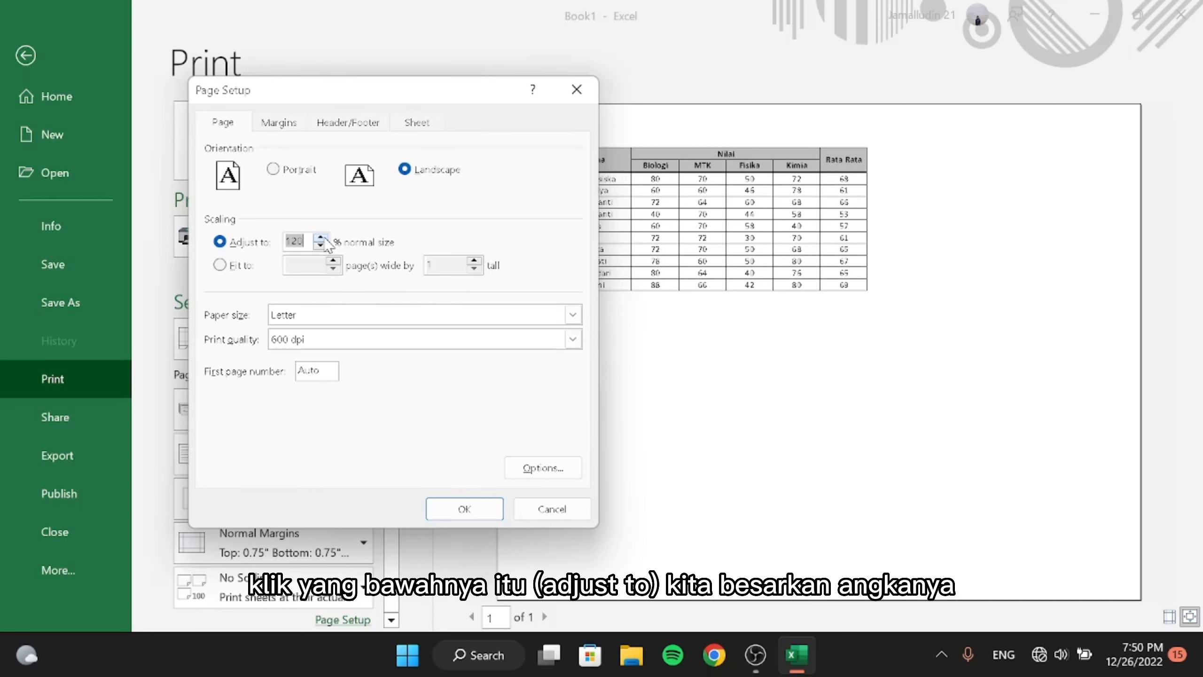
{"action": "left_click", "coordinate": [320, 238]}
{"action": "left_click", "coordinate": [320, 237]}
{"action": "left_click", "coordinate": [321, 238]}
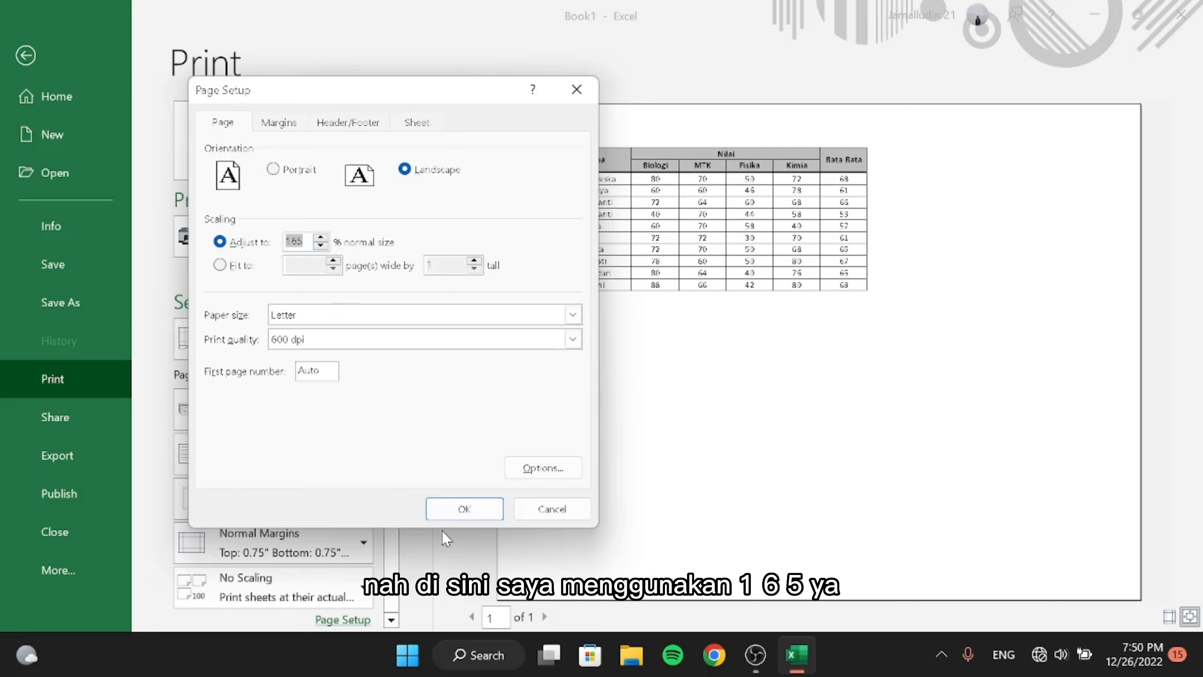
{"action": "left_click", "coordinate": [455, 510]}
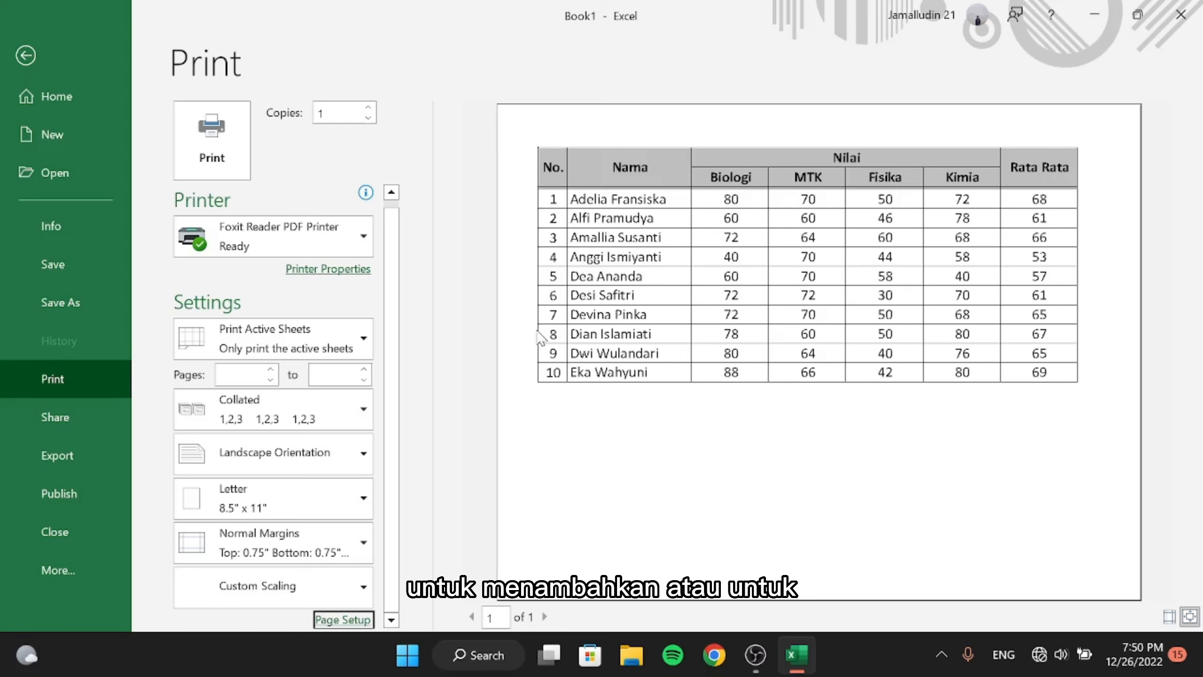
Set the left page margin to 1.2 in the Page Setup dialog and apply it to the print preview
{"action": "left_click", "coordinate": [343, 619]}
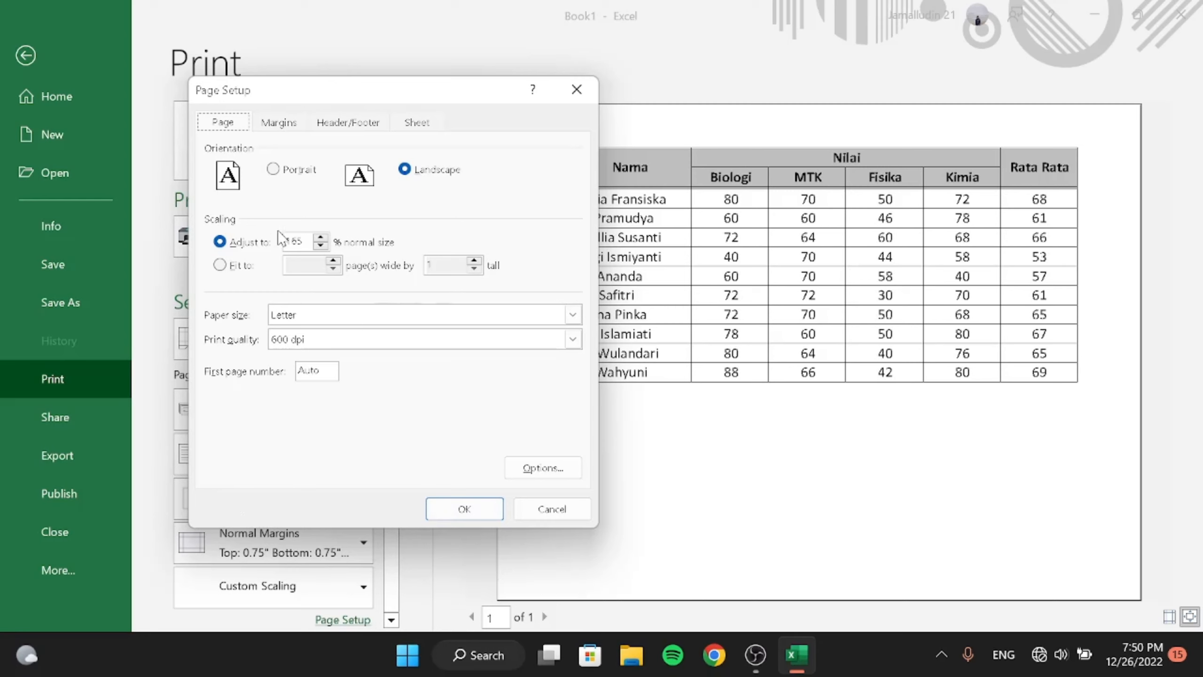
{"action": "left_click", "coordinate": [274, 122]}
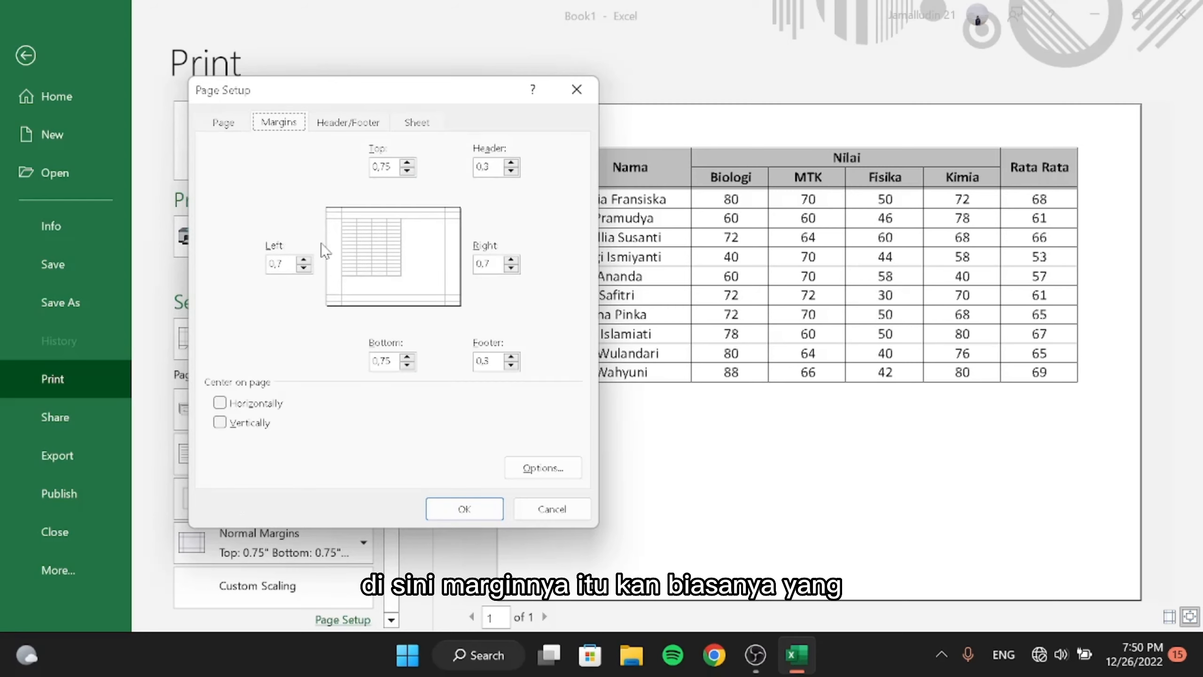
{"action": "left_click", "coordinate": [304, 261]}
{"action": "left_click", "coordinate": [303, 261]}
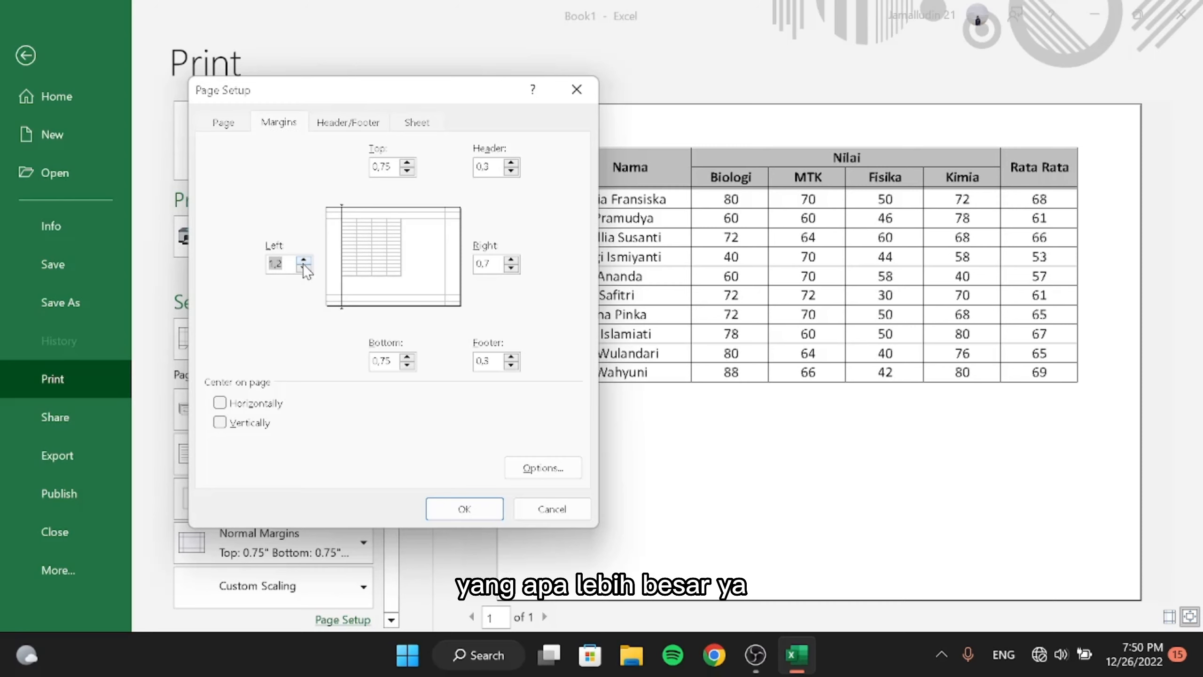
{"action": "left_click", "coordinate": [468, 511]}
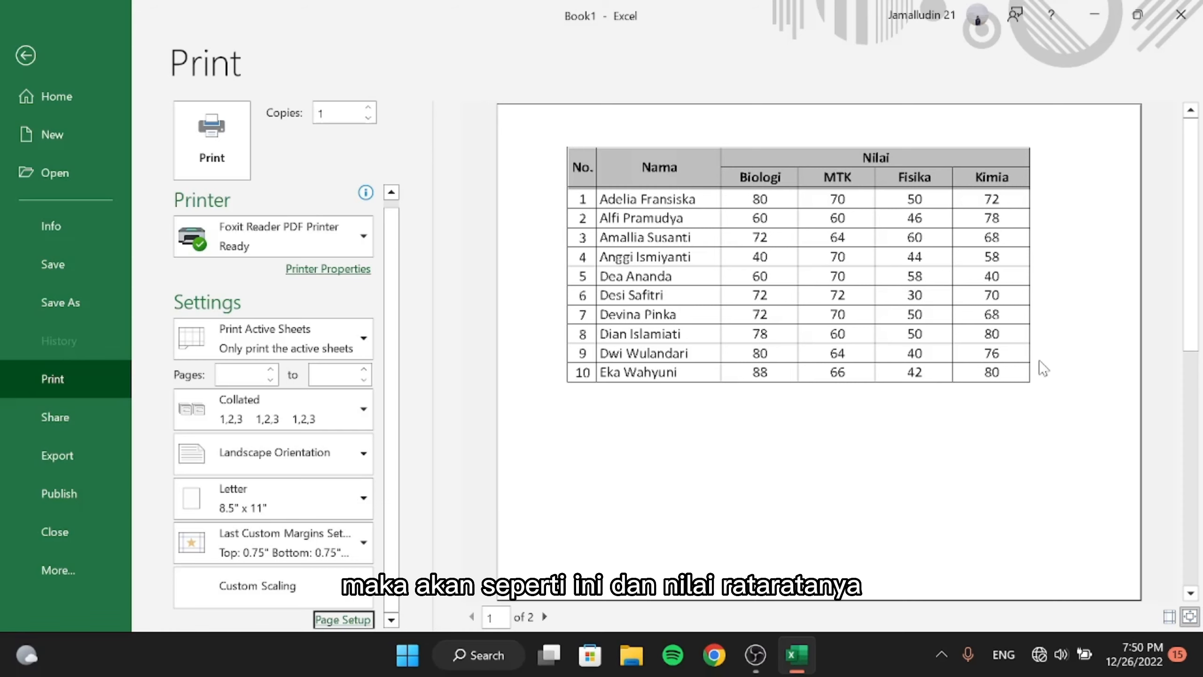
Reduce the print scaling in Page Setup to 155% of normal size
{"action": "left_click", "coordinate": [364, 617]}
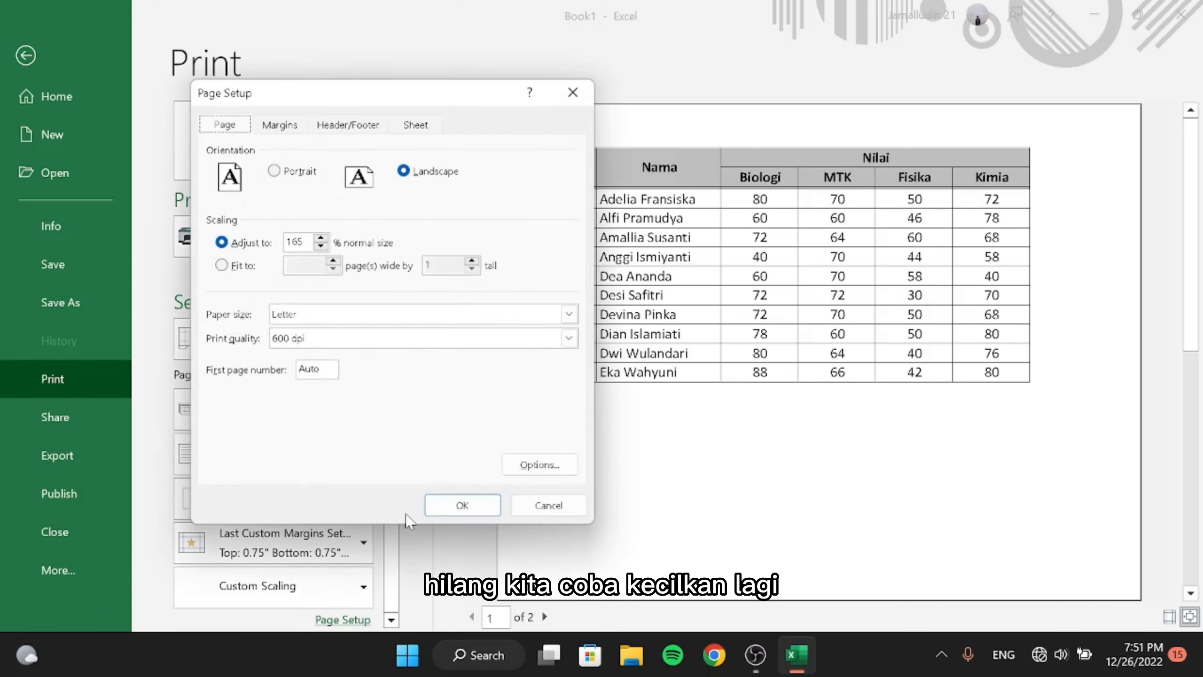
{"action": "left_click", "coordinate": [321, 245]}
{"action": "left_click", "coordinate": [321, 246]}
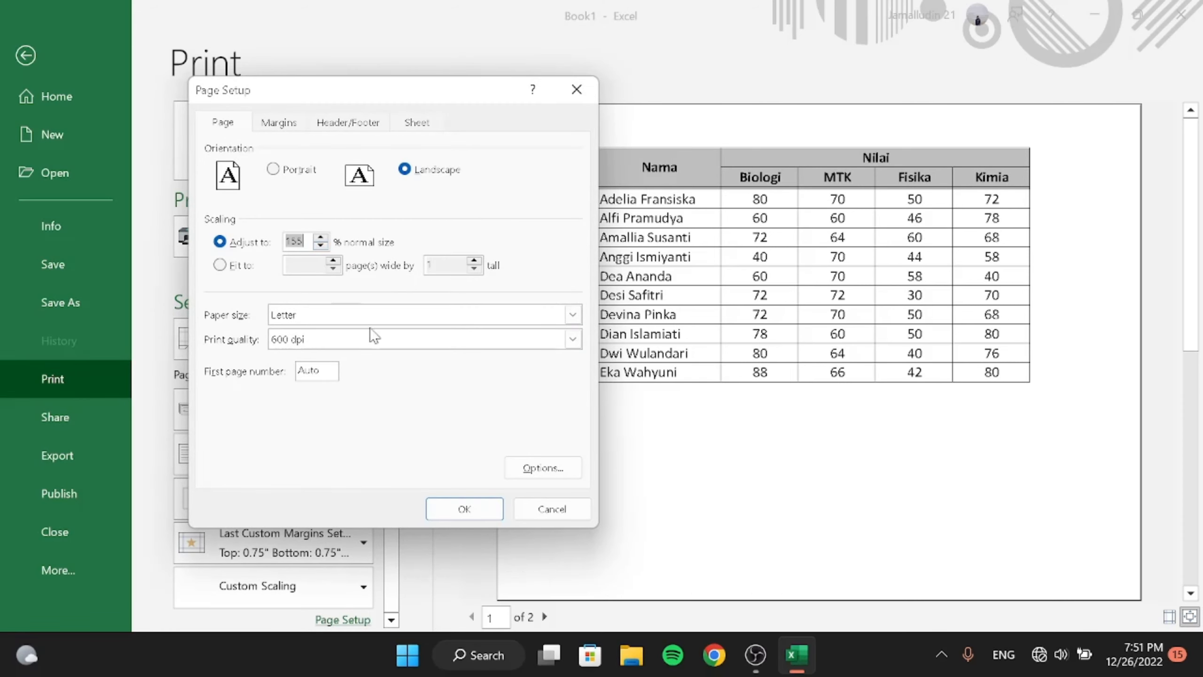
{"action": "left_click", "coordinate": [445, 503]}
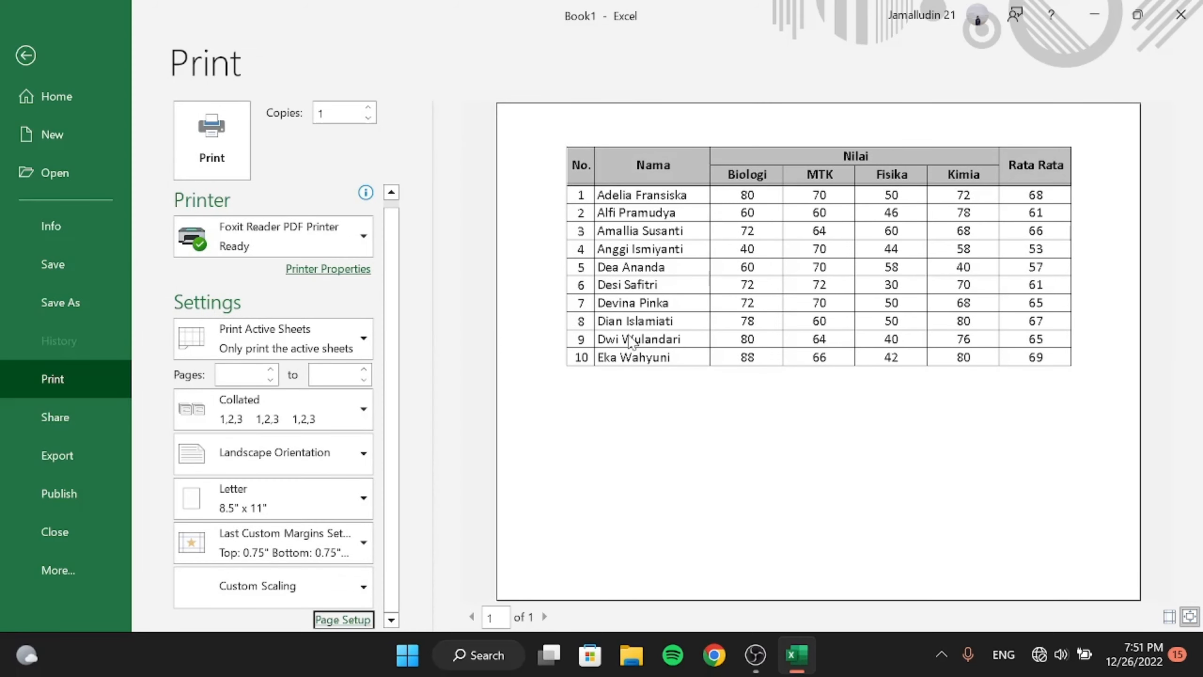
Look through the Margins, Header/Footer and Sheet settings of the Page Setup dialog without changing anything
{"action": "left_click", "coordinate": [337, 620]}
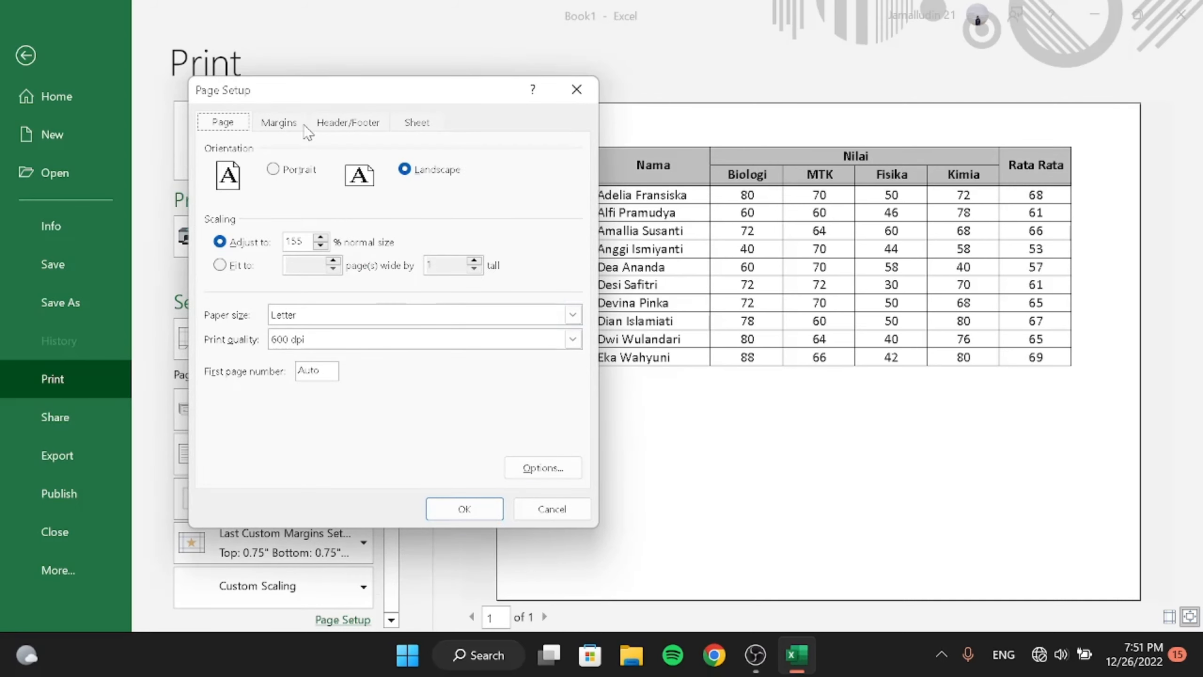
{"action": "left_click", "coordinate": [303, 125]}
{"action": "left_click", "coordinate": [330, 121]}
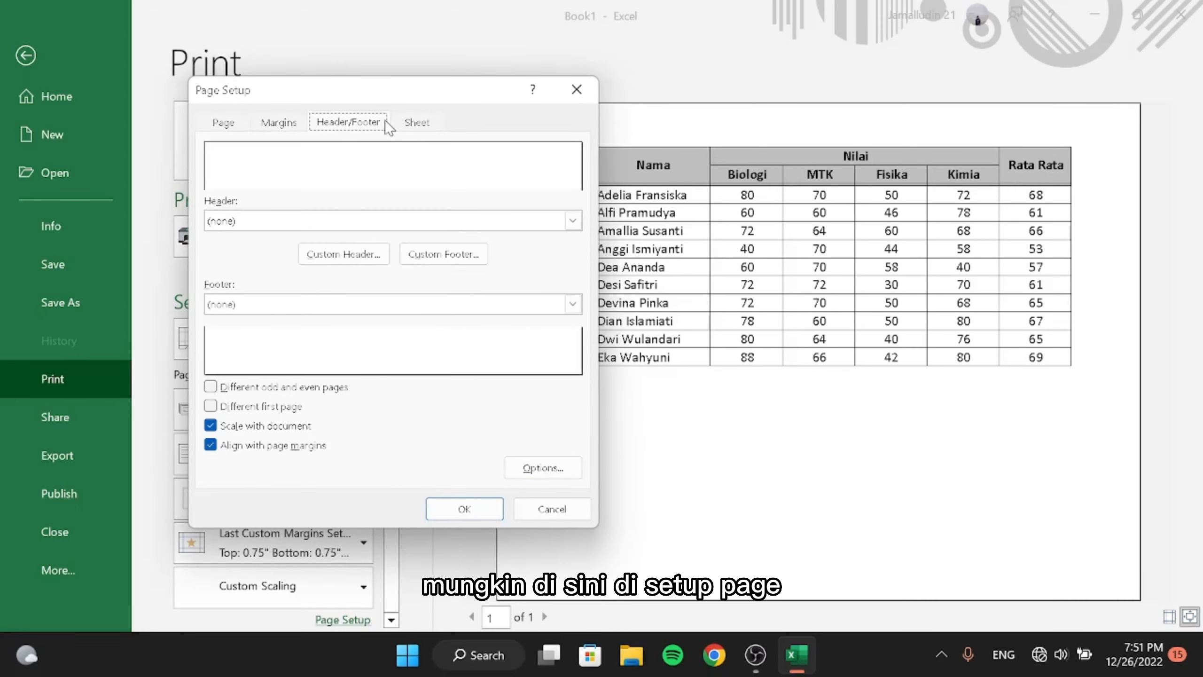
{"action": "left_click", "coordinate": [416, 121]}
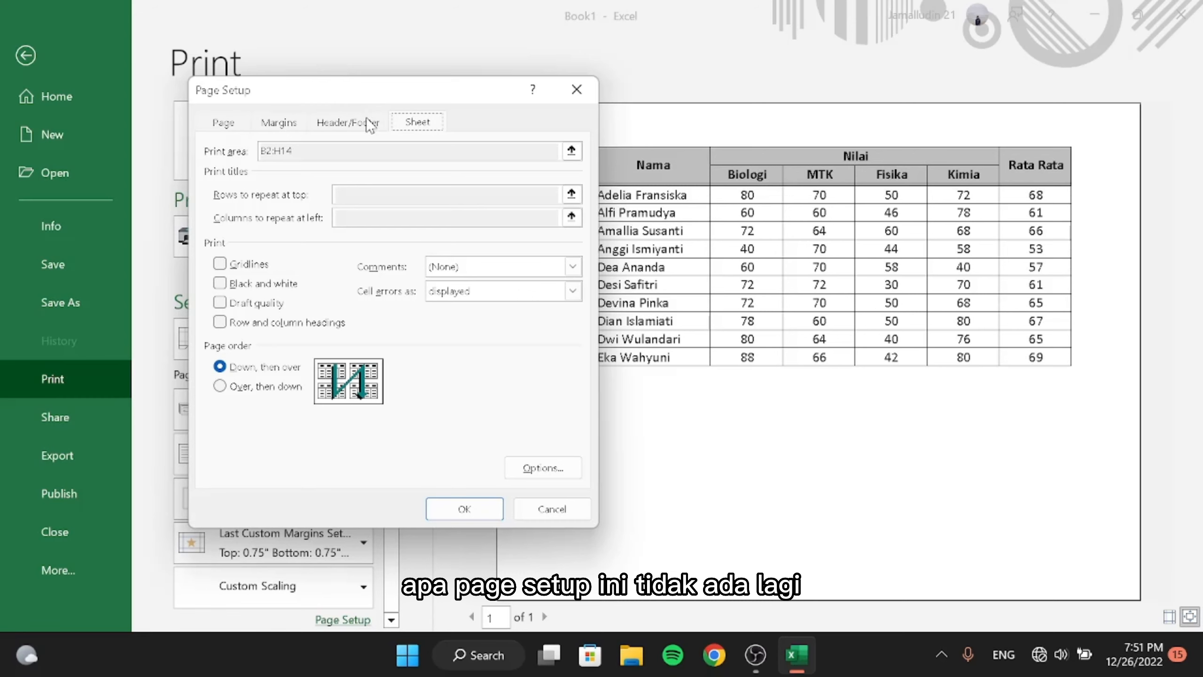
{"action": "left_click", "coordinate": [386, 121]}
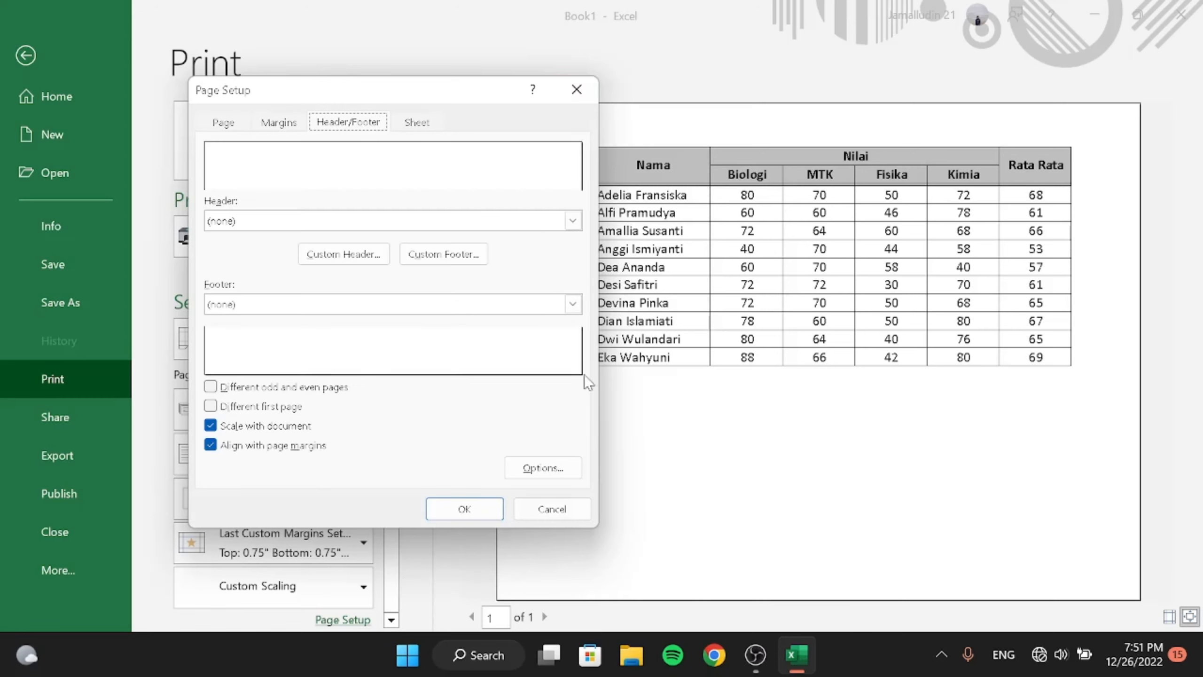
{"action": "left_click", "coordinate": [459, 503]}
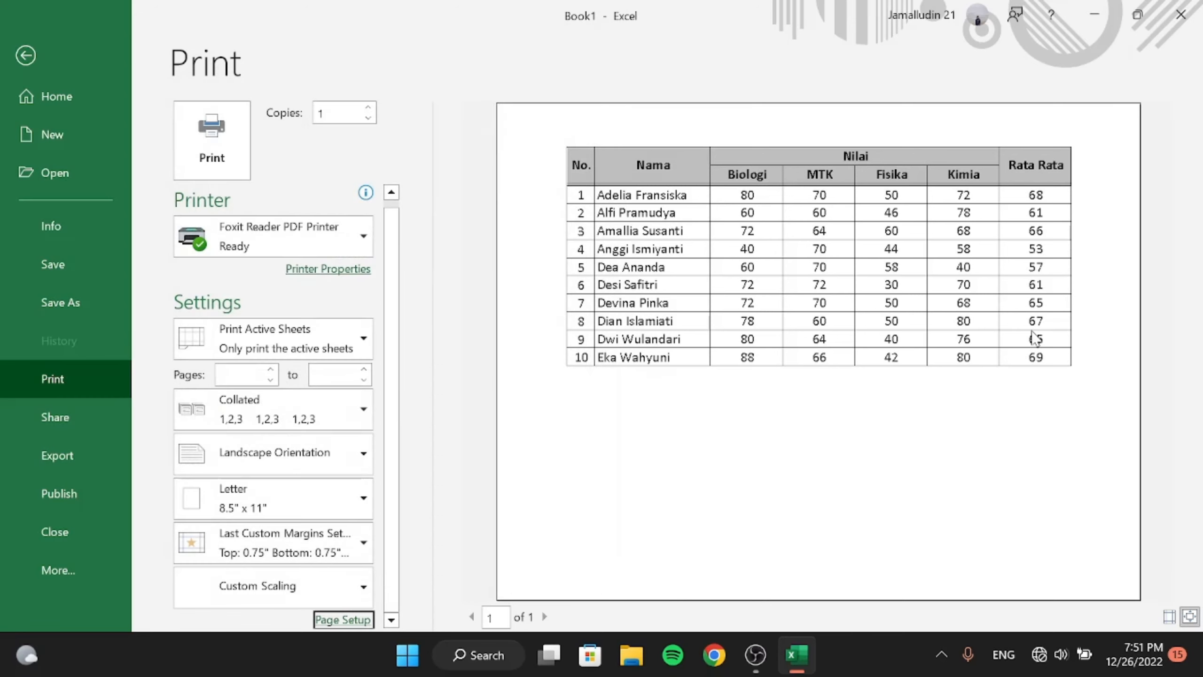
Return from the print preview to the workbook, keep it open, and add a blank worksheet after Sheet2
{"action": "key", "text": "Escape"}
{"action": "key", "text": "ctrl+w"}
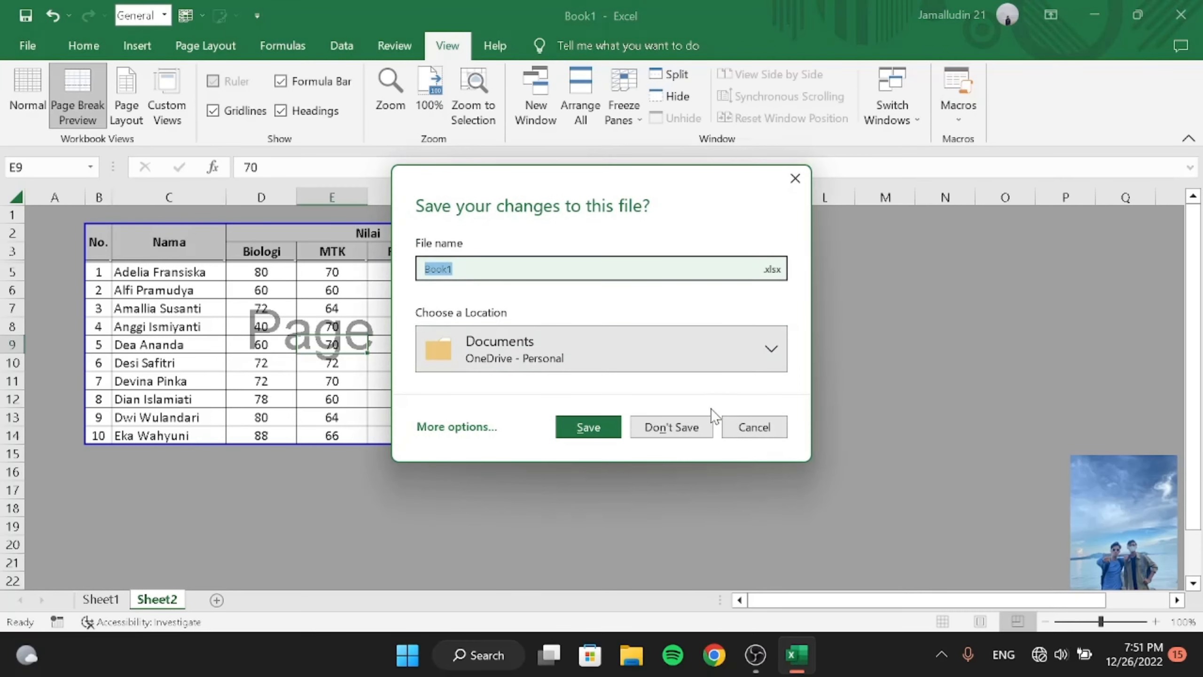
{"action": "left_click", "coordinate": [732, 423]}
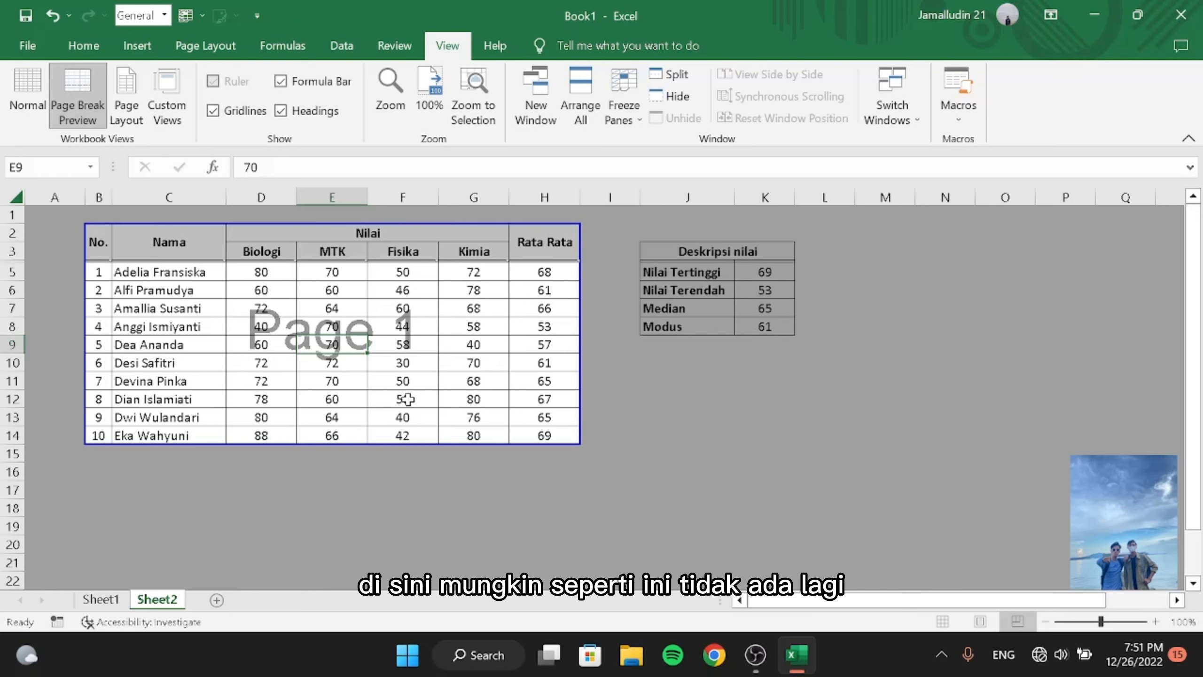
{"action": "left_click", "coordinate": [217, 600]}
{"action": "left_click", "coordinate": [420, 359]}
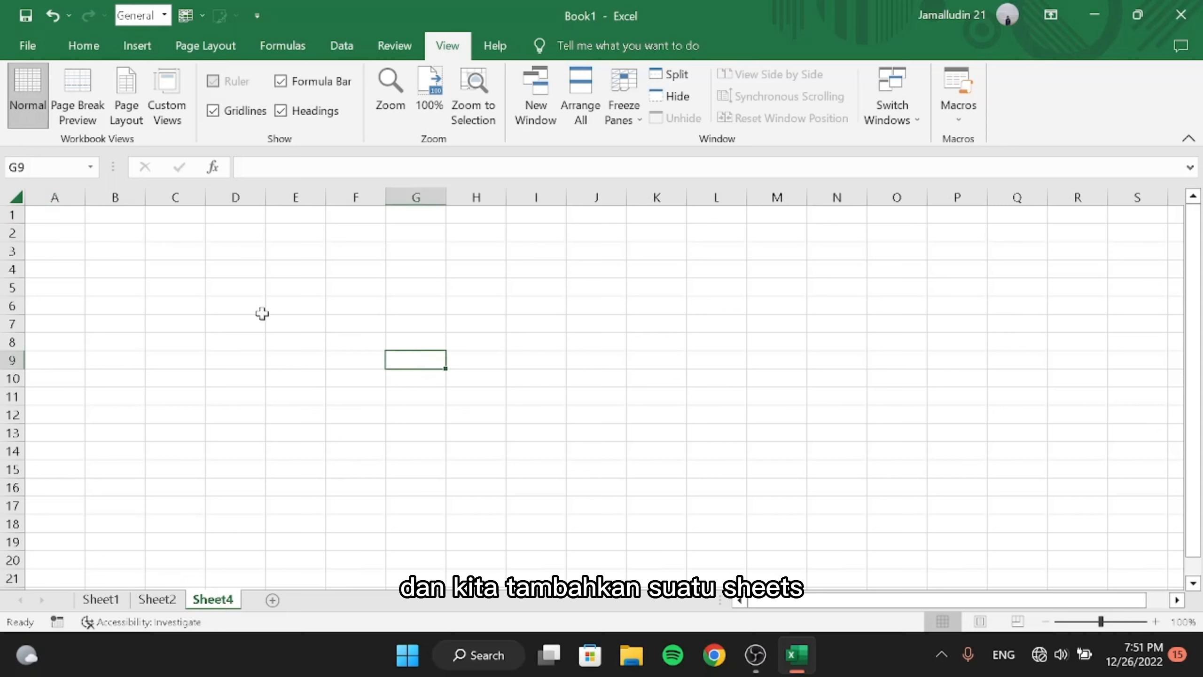
{"action": "left_click", "coordinate": [260, 313]}
{"action": "left_click", "coordinate": [351, 338]}
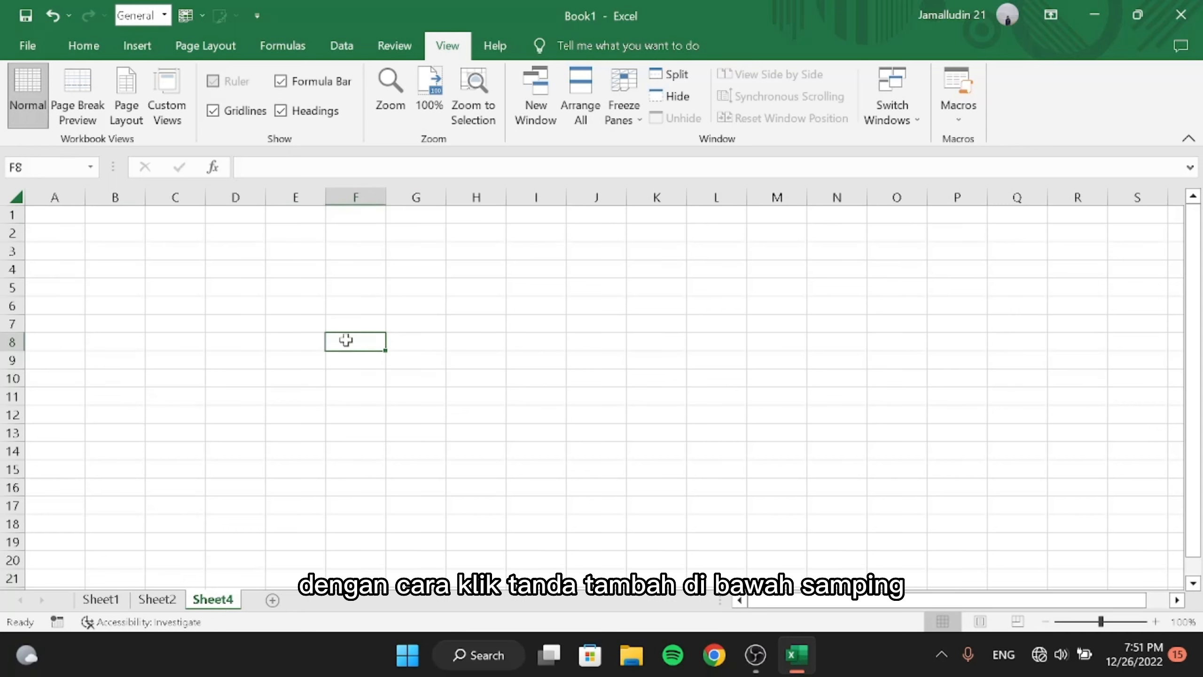
{"action": "left_click", "coordinate": [348, 410]}
{"action": "left_click", "coordinate": [234, 396]}
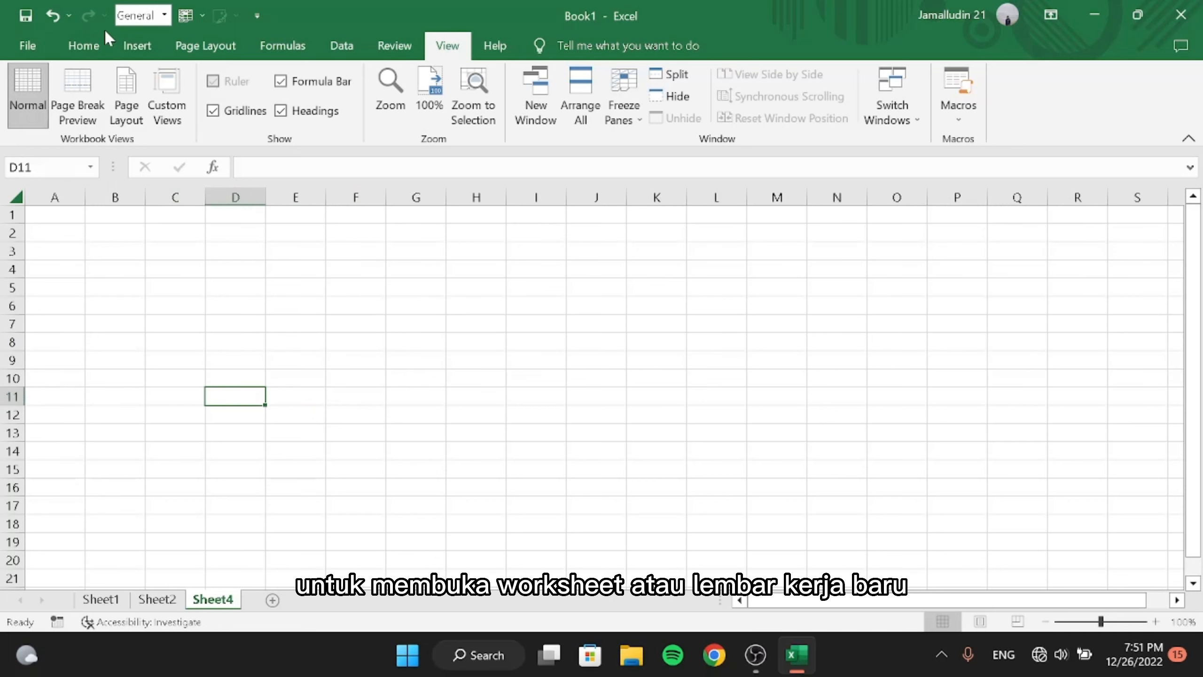
Merge and center cells B2:F2 on the new sheet and enter the title "DAFTAR NILAI"
{"action": "left_click", "coordinate": [85, 46]}
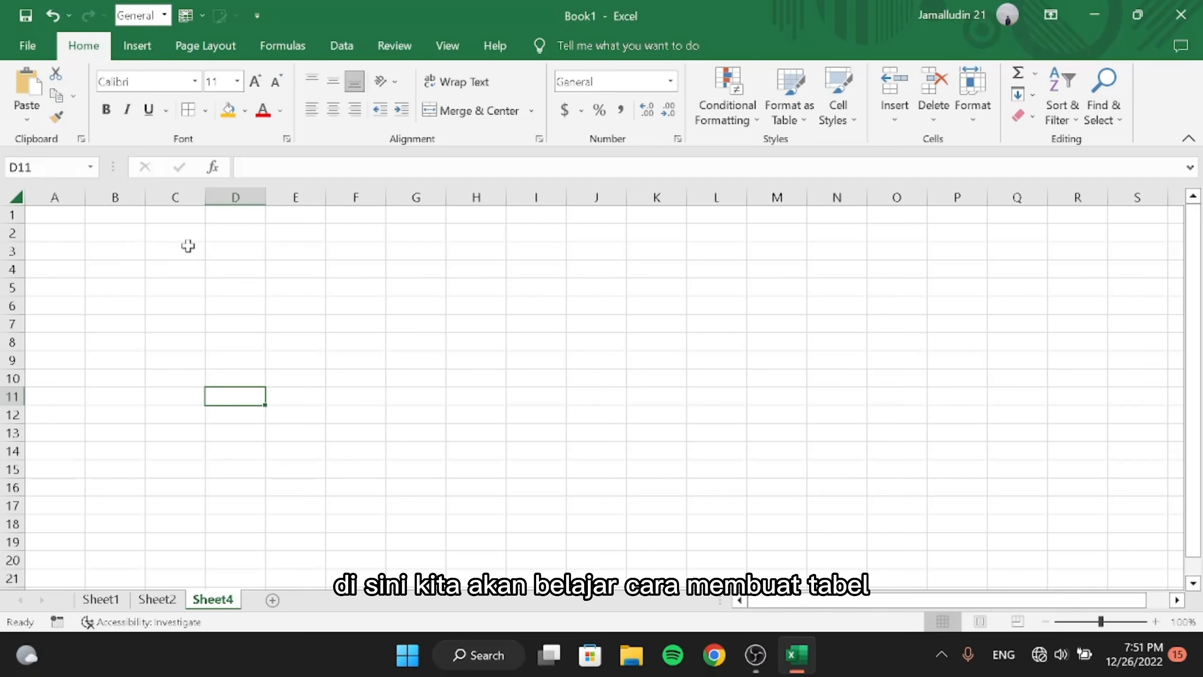
{"action": "left_click_drag", "start_coordinate": [119, 240], "coordinate": [371, 226]}
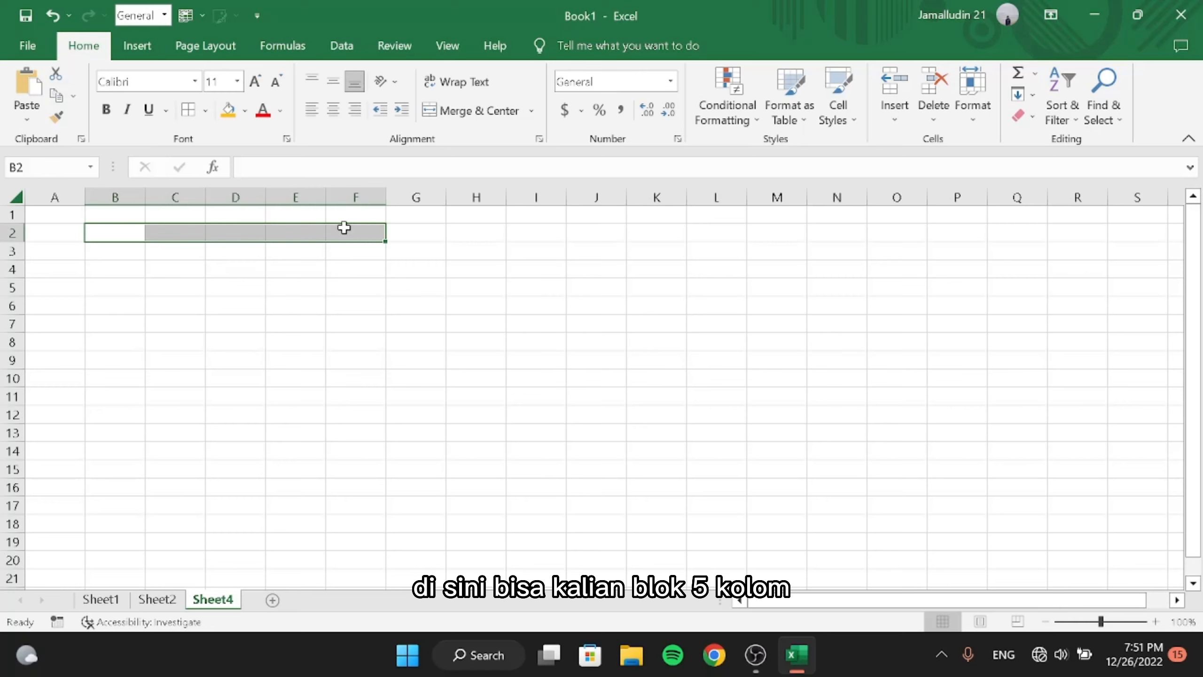
{"action": "left_click", "coordinate": [493, 113]}
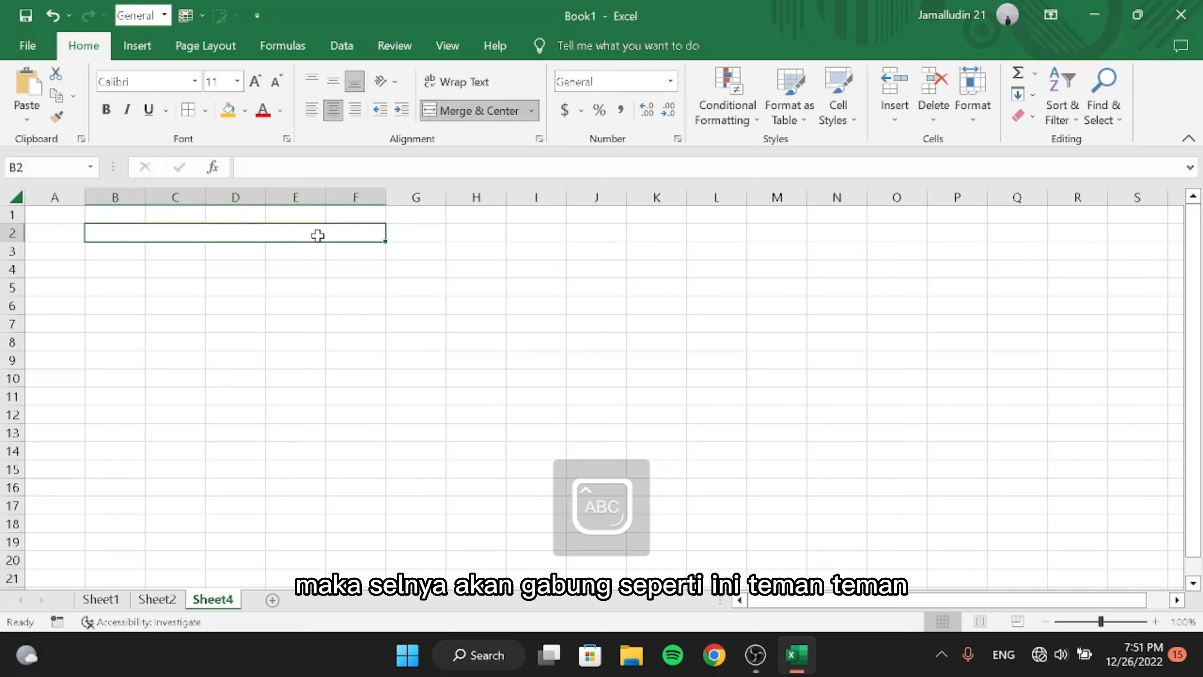
{"action": "type", "text": "DAFTAR"}
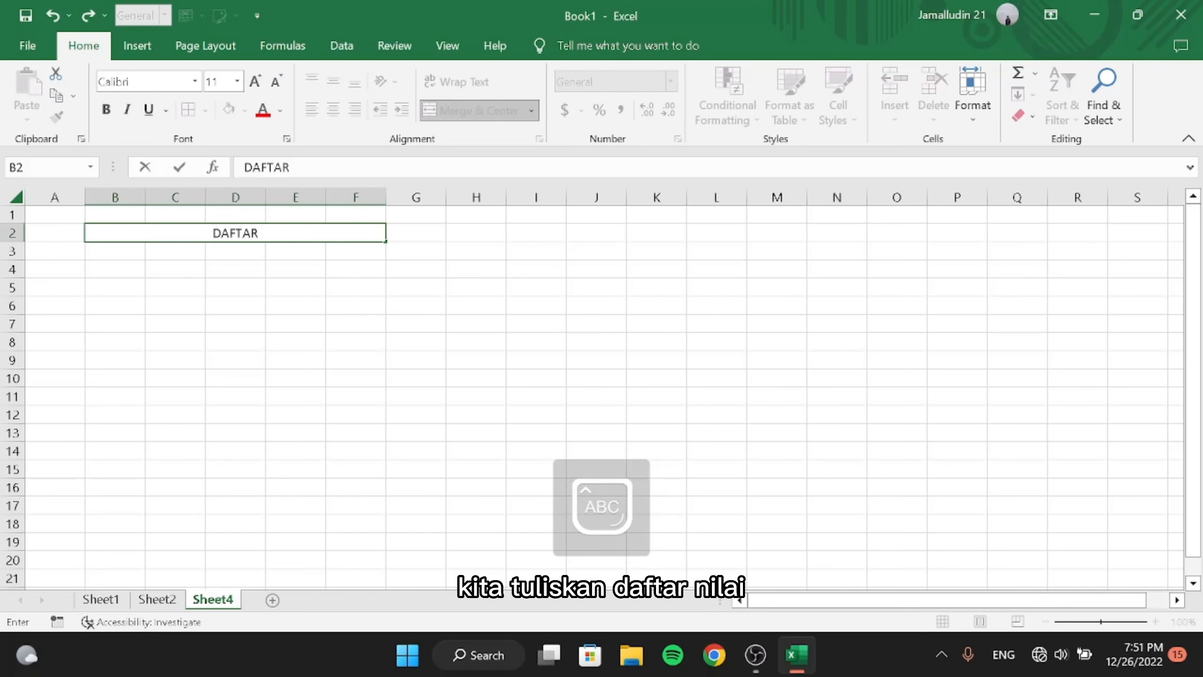
{"action": "type", "text": " NILAI"}
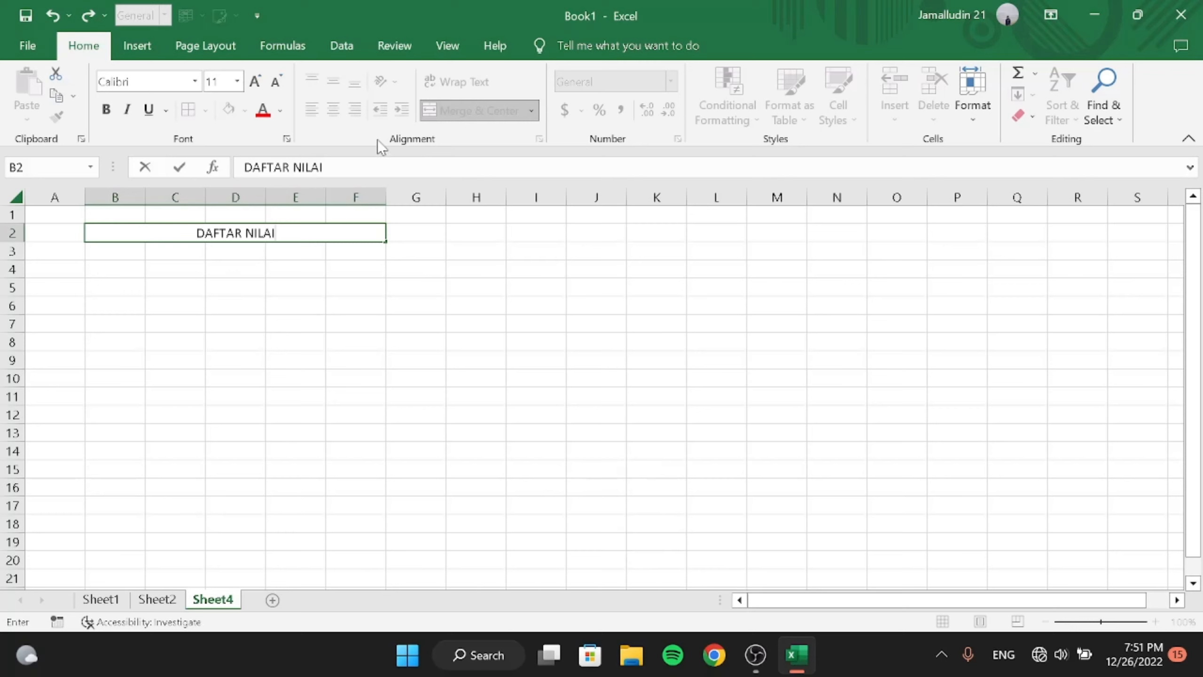
Enter the column headings NO, NAMA and NIM in cells B3 to D3 below the title
{"action": "left_click", "coordinate": [128, 256]}
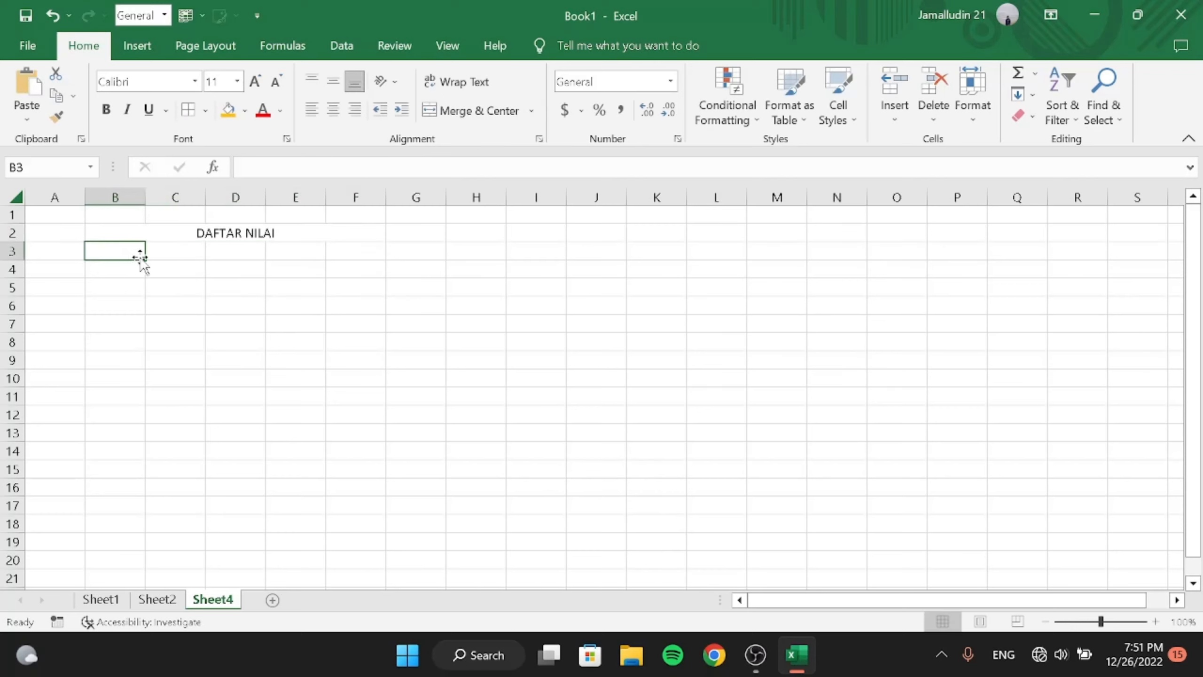
{"action": "type", "text": "NO"}
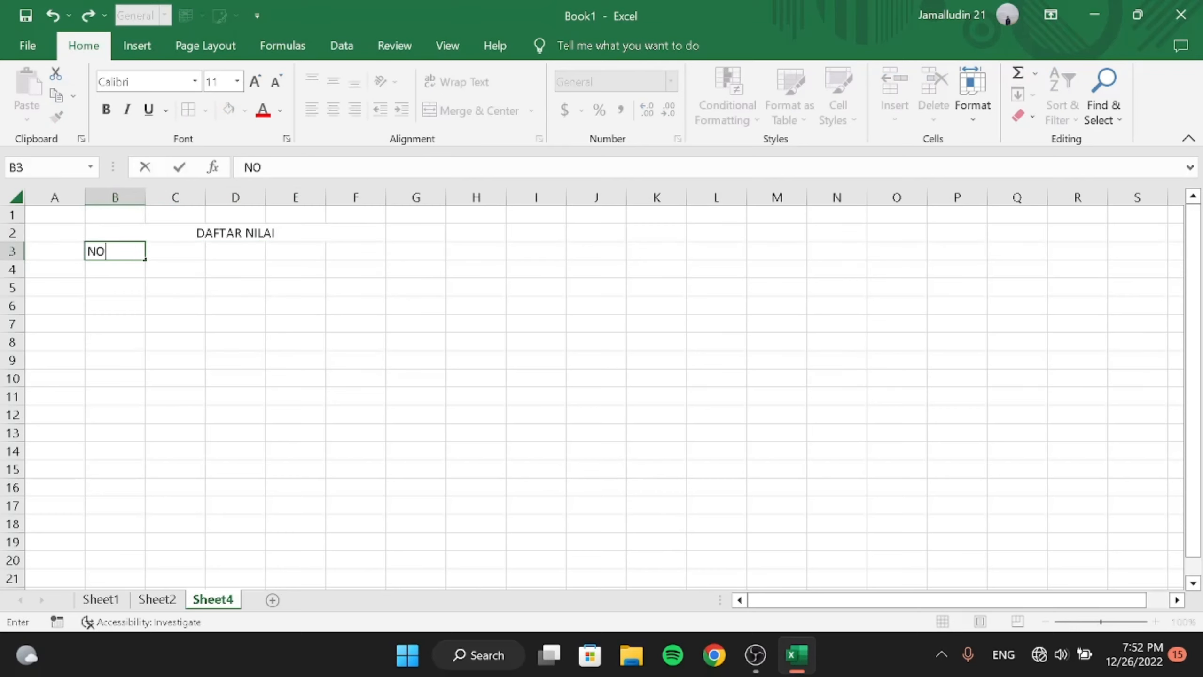
{"action": "left_click", "coordinate": [195, 250]}
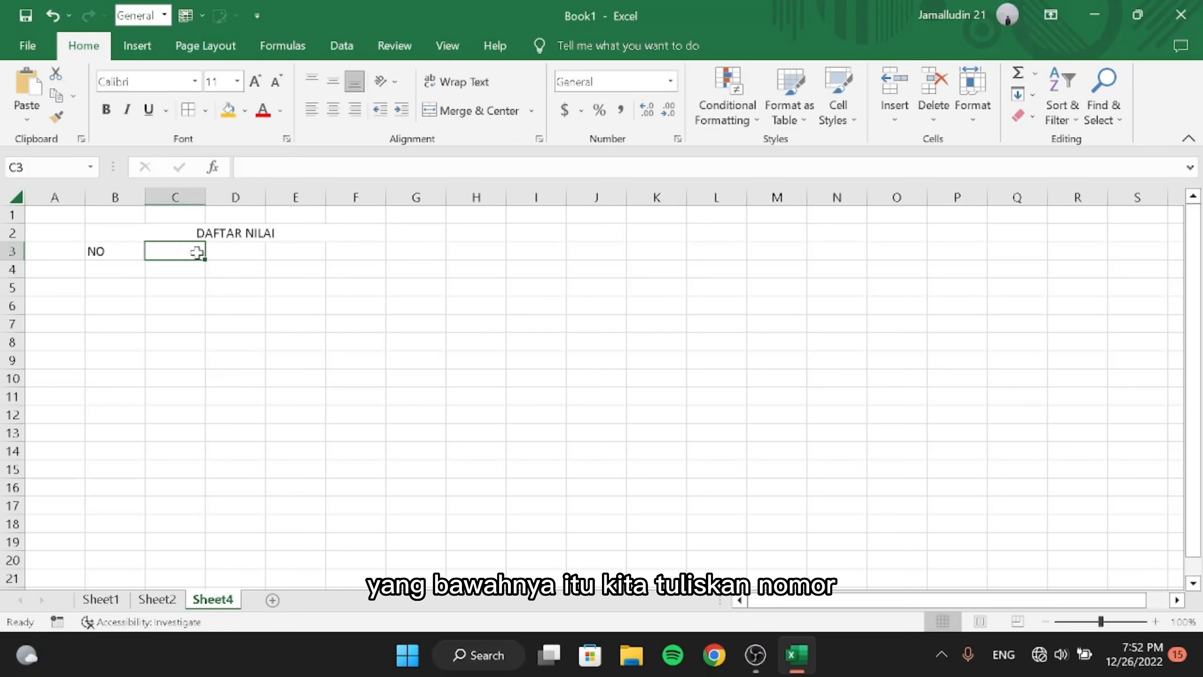
{"action": "type", "text": "NAMA"}
{"action": "left_click", "coordinate": [213, 253]}
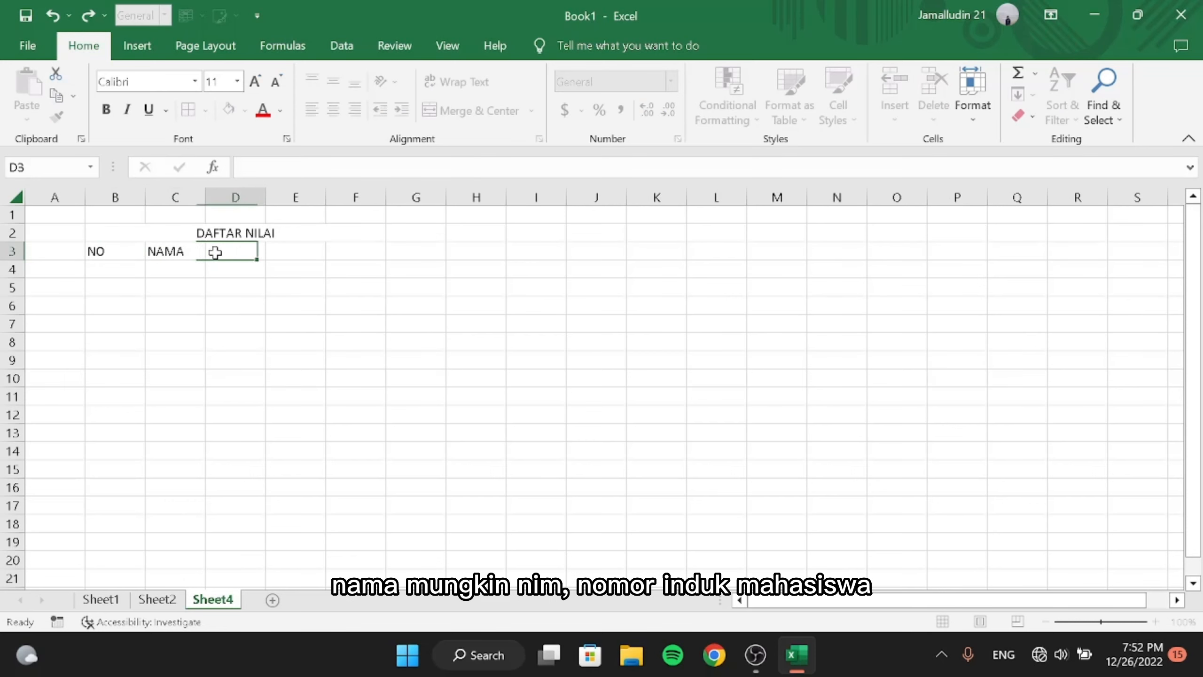
{"action": "type", "text": "NIM"}
Complete the heading row with NILAI in cell E3 and the abbreviated heading KET in F3
{"action": "left_click", "coordinate": [309, 251]}
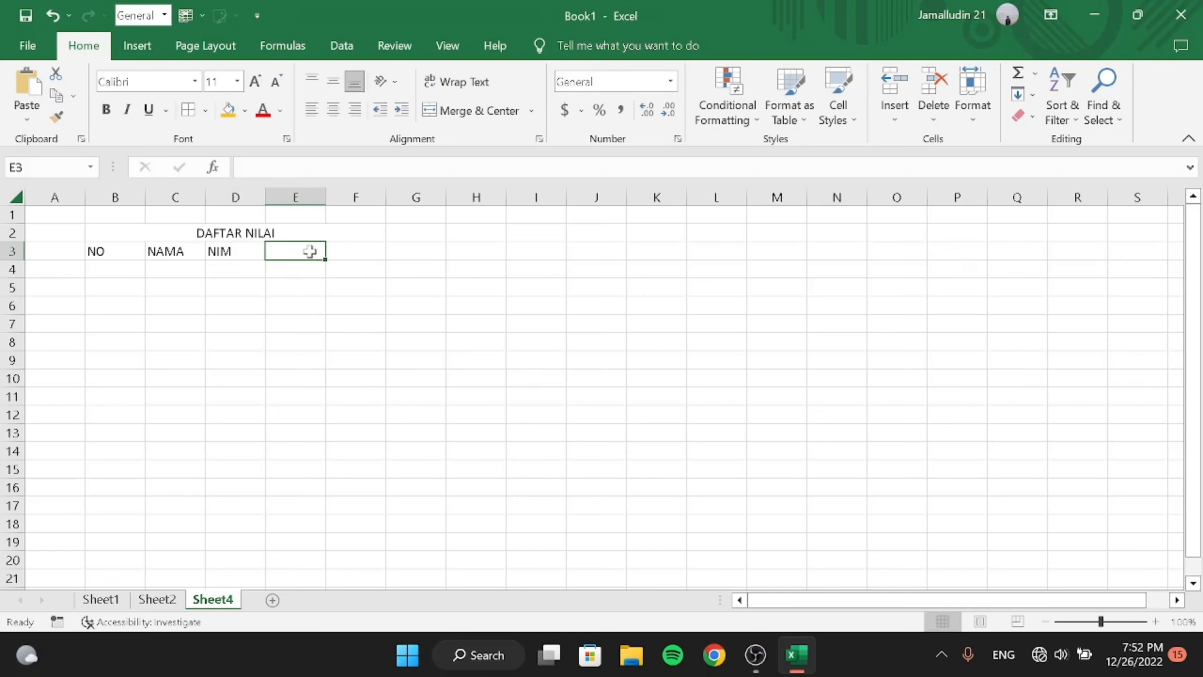
{"action": "type", "text": "N"}
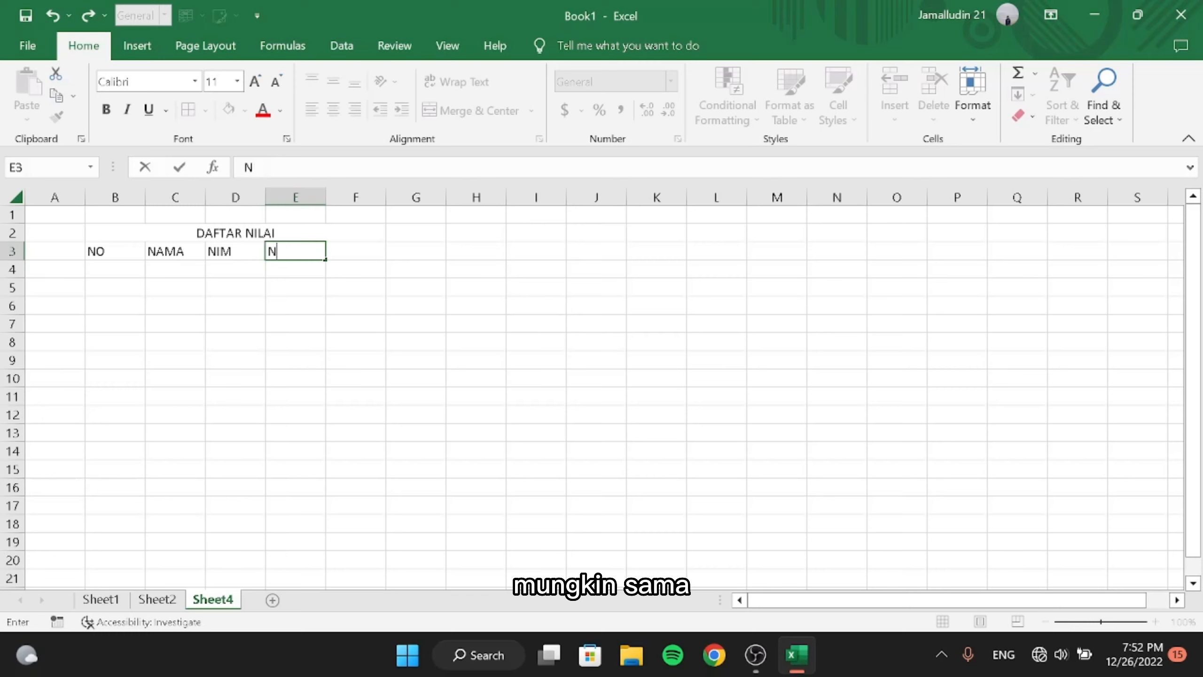
{"action": "type", "text": "UILAI"}
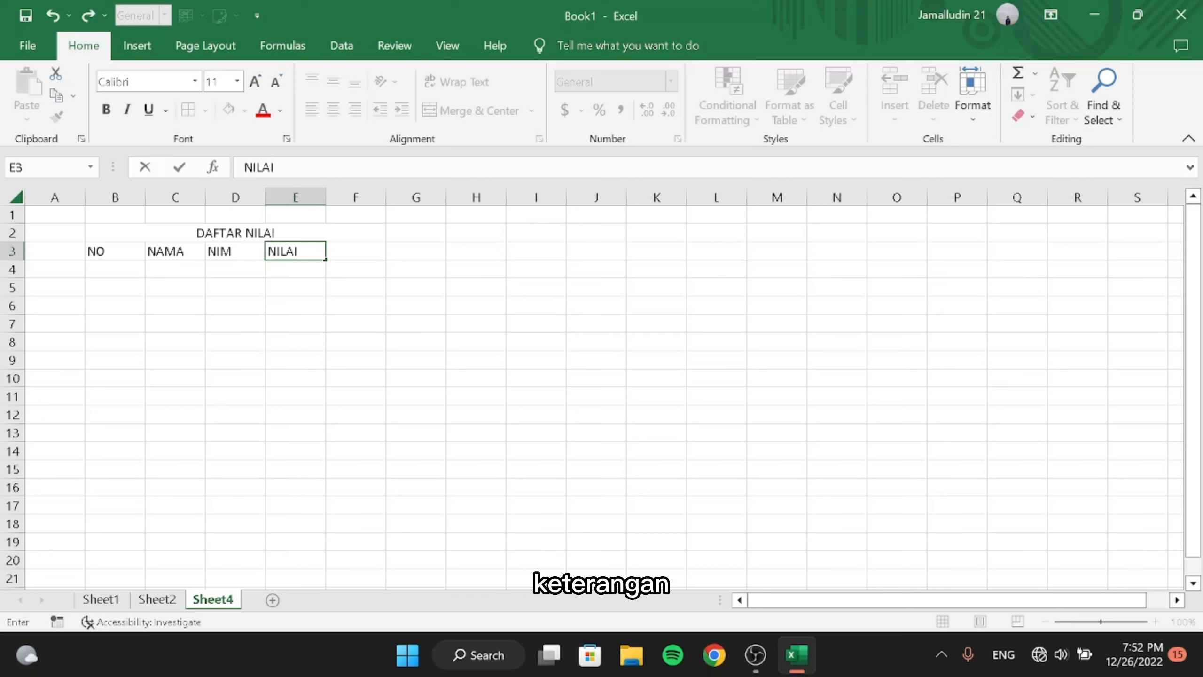
{"action": "left_click", "coordinate": [361, 253]}
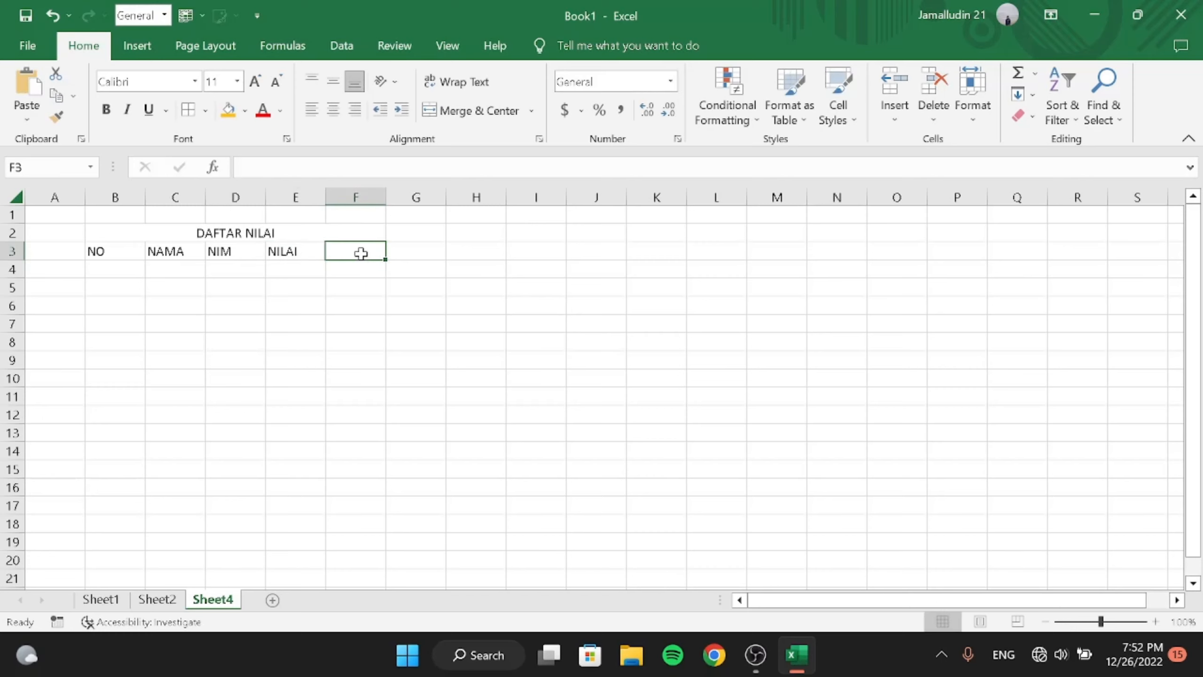
{"action": "type", "text": "KETERANGA"}
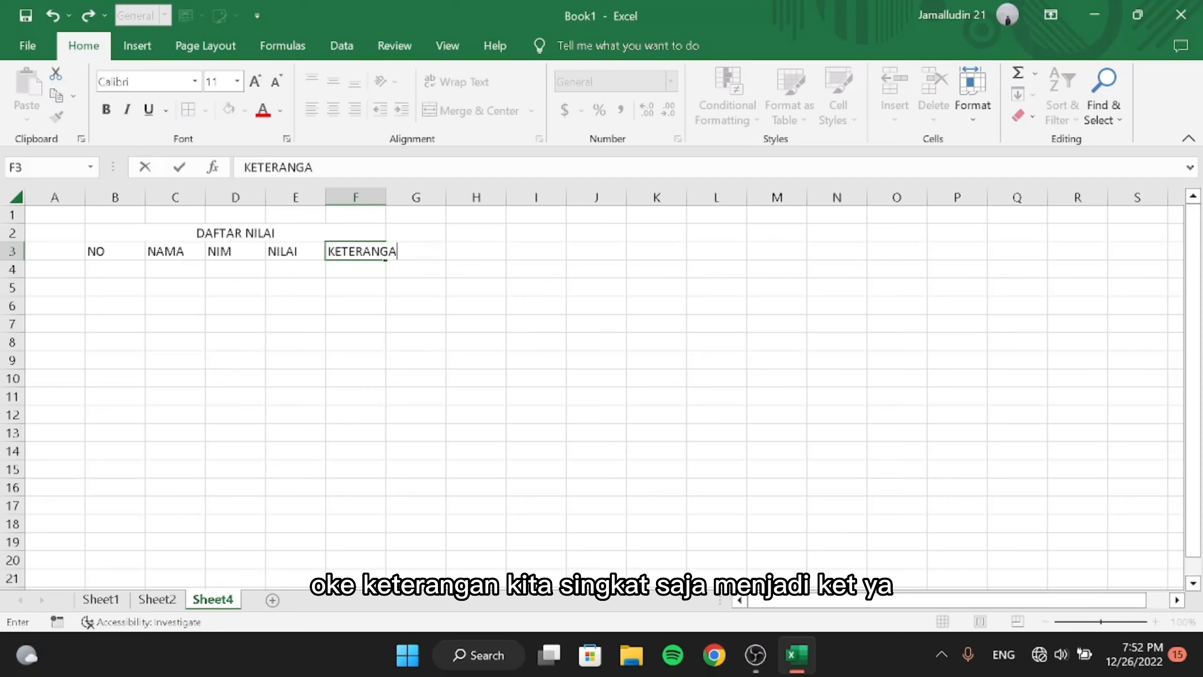
{"action": "key", "text": "BackSpace"}
{"action": "key", "text": "BackSpace"}
{"action": "key", "text": "BackSpace"}
{"action": "key", "text": "BackSpace"}
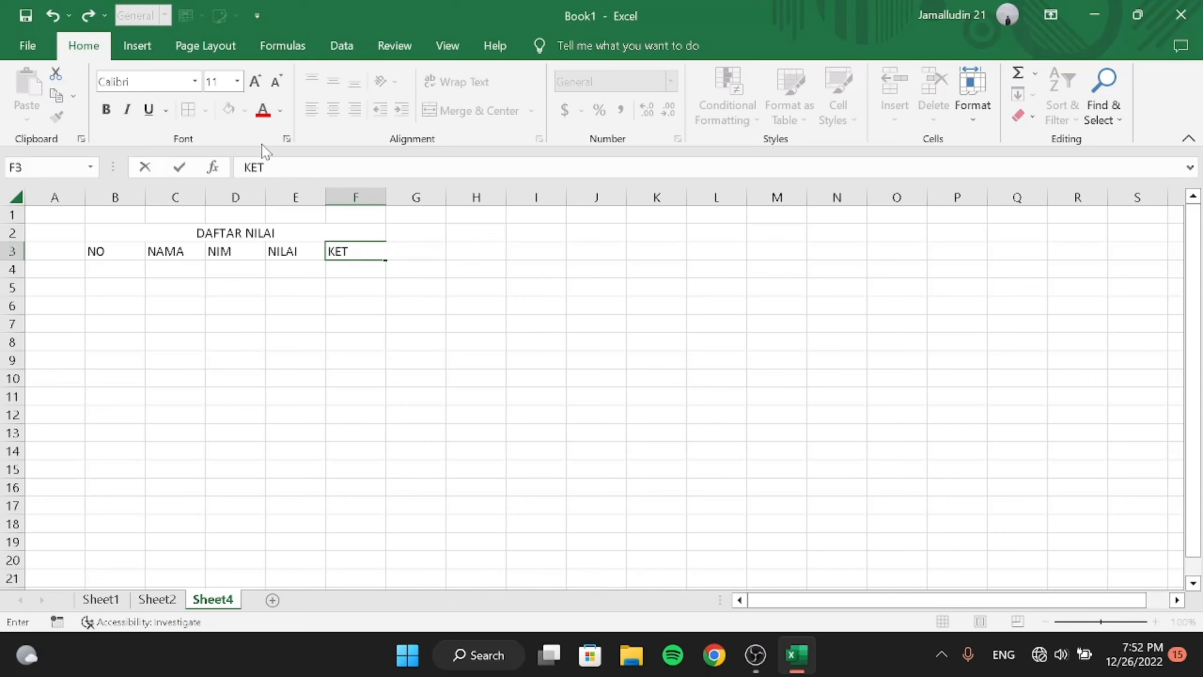
{"action": "left_click", "coordinate": [275, 302]}
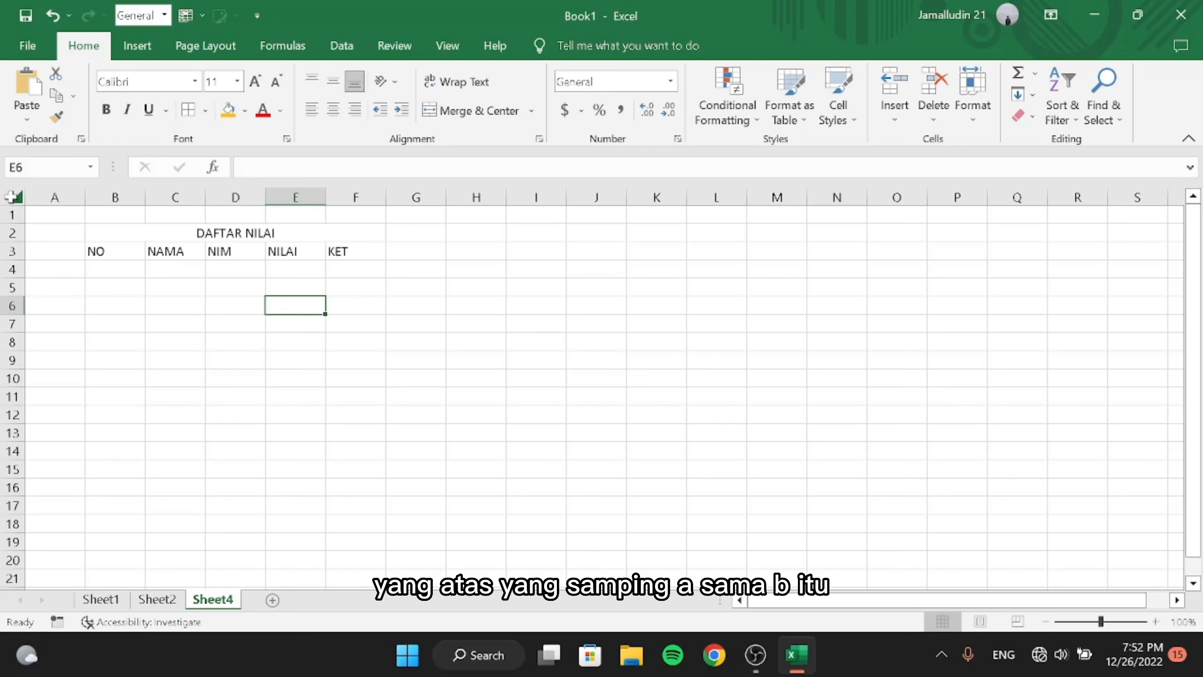
Select the whole sheet and set the horizontal text alignment of its cells to Center in Format Cells
{"action": "left_click", "coordinate": [16, 195]}
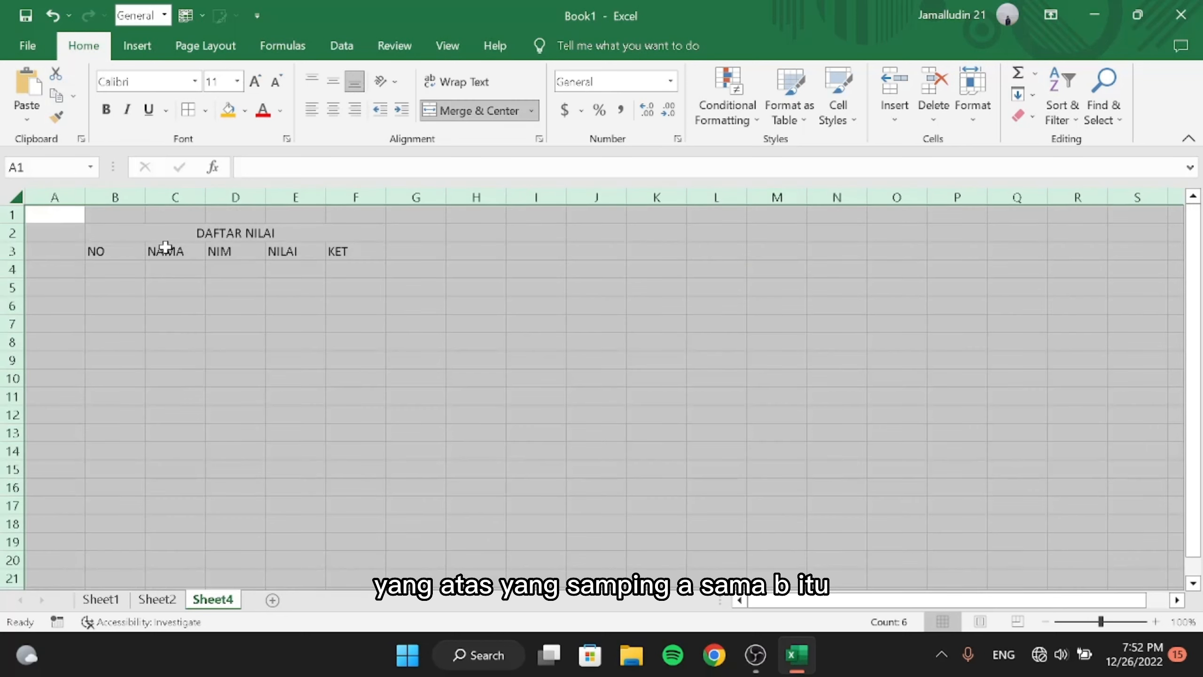
{"action": "right_click", "coordinate": [141, 272]}
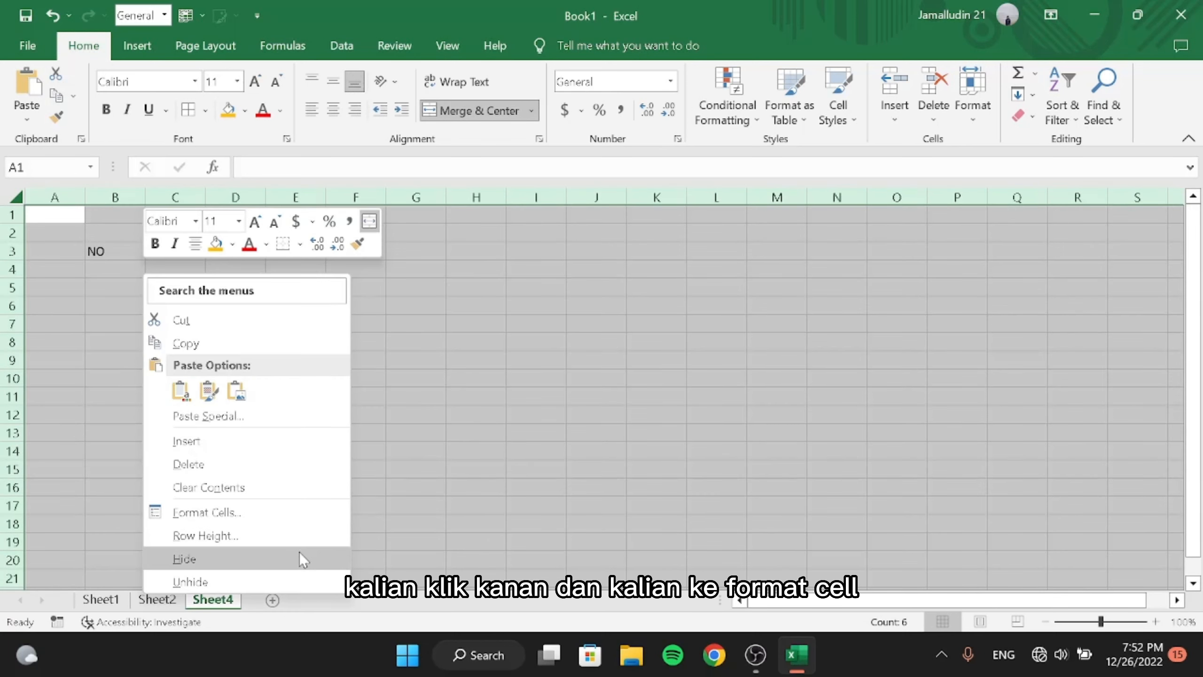
{"action": "left_click", "coordinate": [293, 508]}
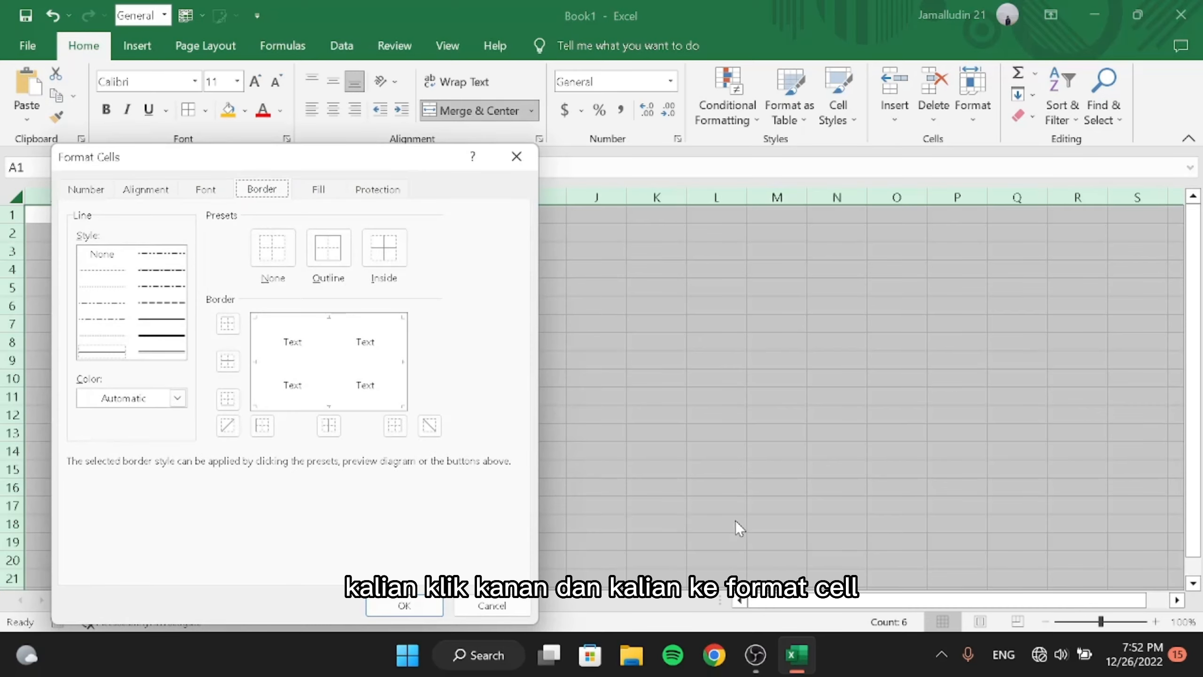
{"action": "left_click", "coordinate": [145, 192]}
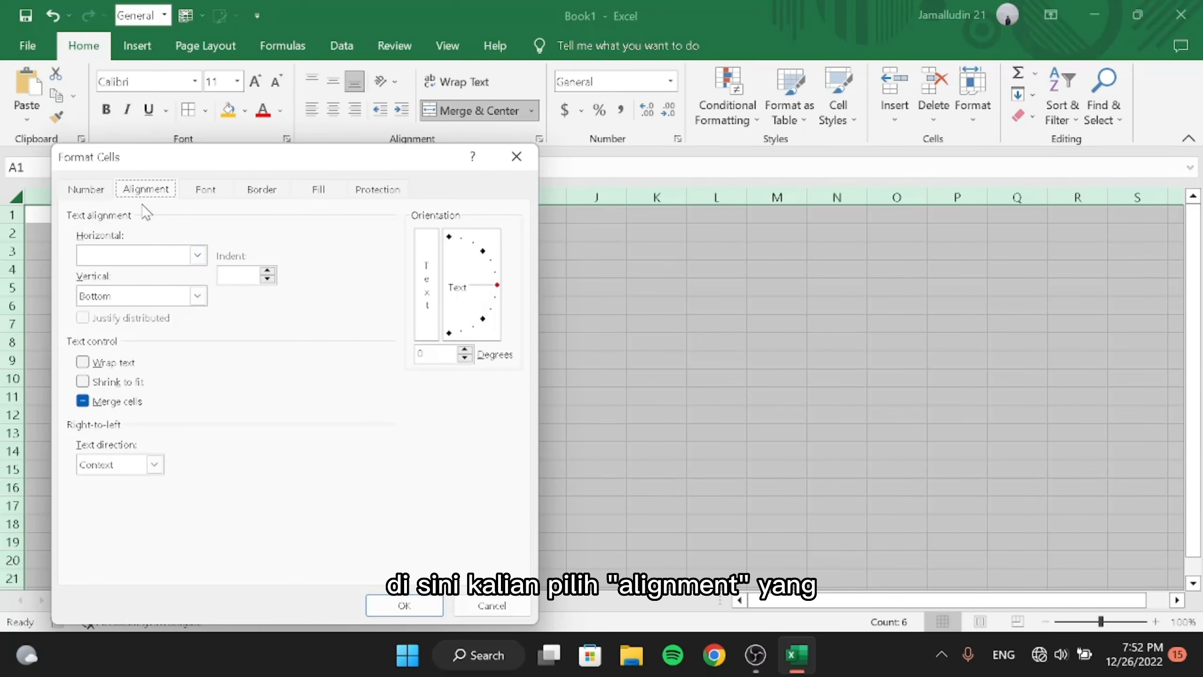
{"action": "left_click", "coordinate": [100, 191]}
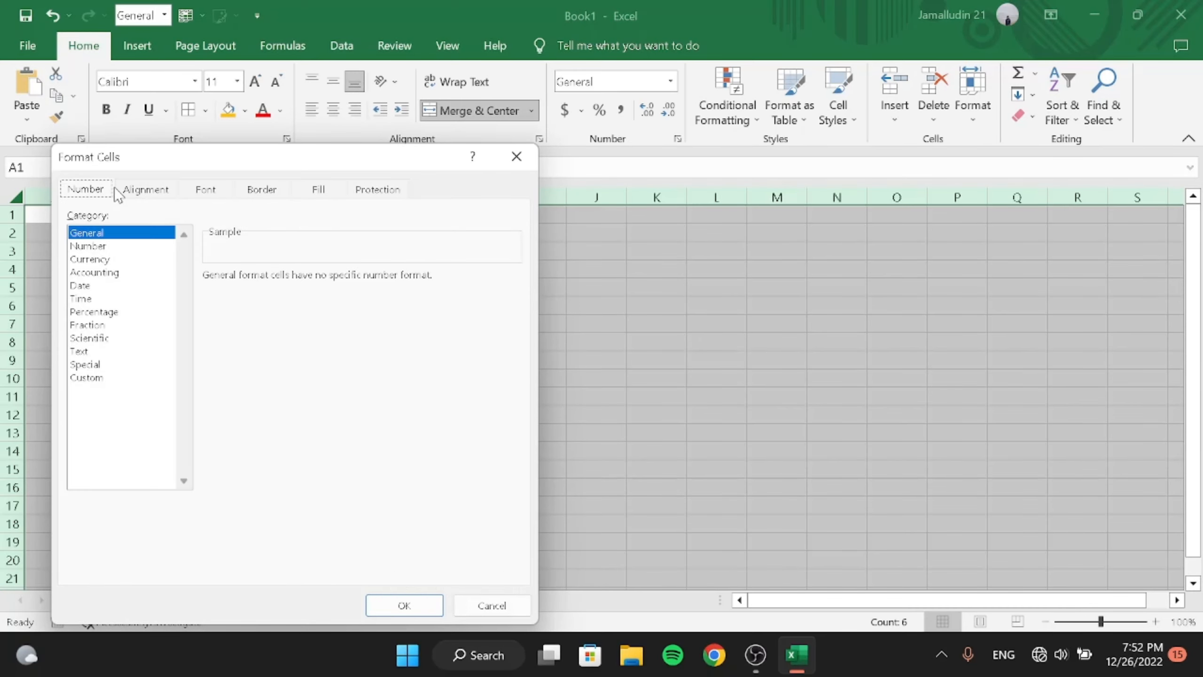
{"action": "left_click", "coordinate": [132, 193]}
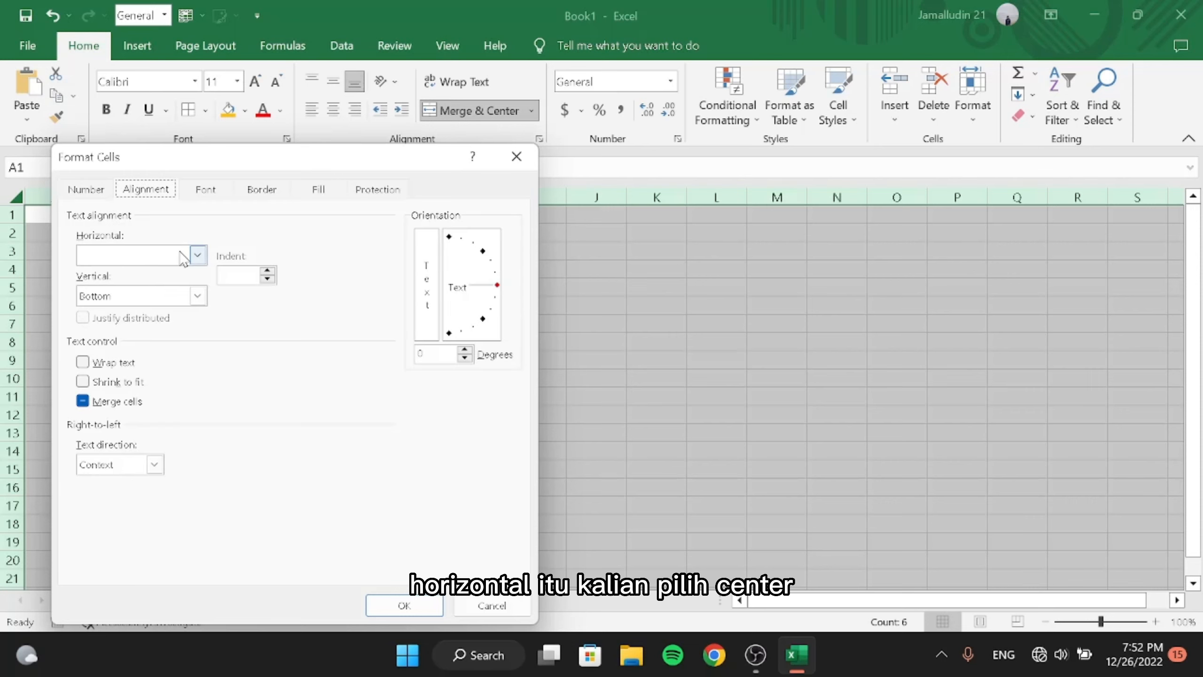
{"action": "left_click", "coordinate": [197, 256]}
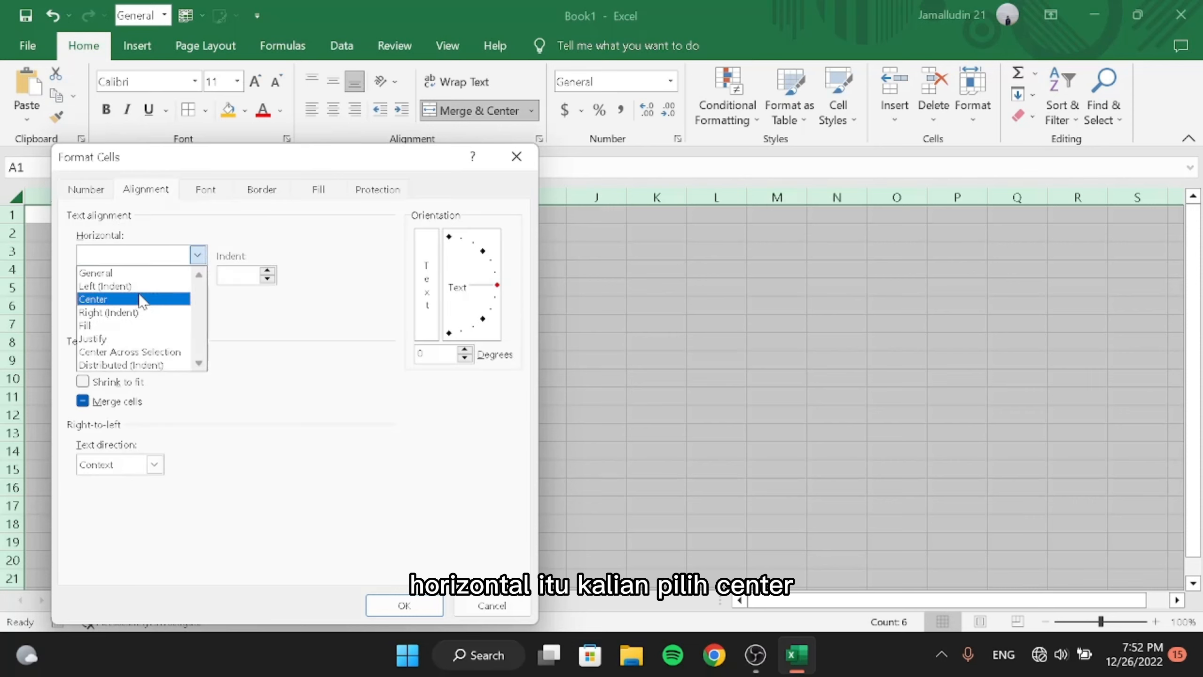
{"action": "left_click", "coordinate": [179, 297]}
{"action": "left_click", "coordinate": [376, 606]}
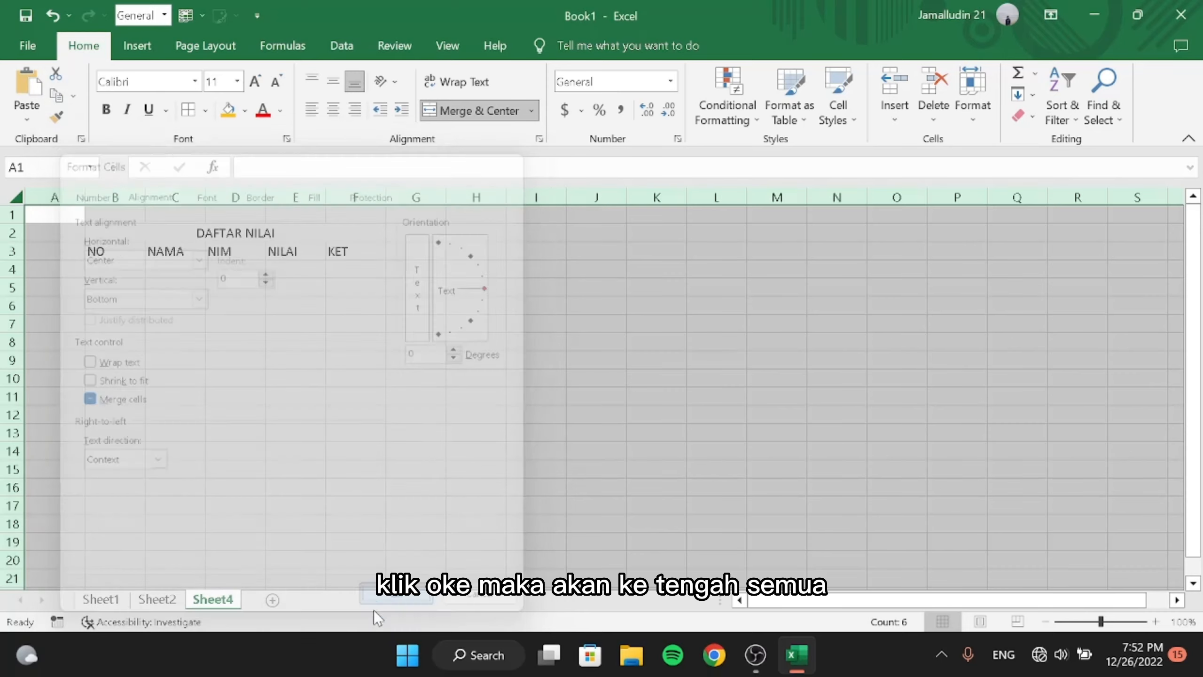
{"action": "left_click", "coordinate": [240, 434]}
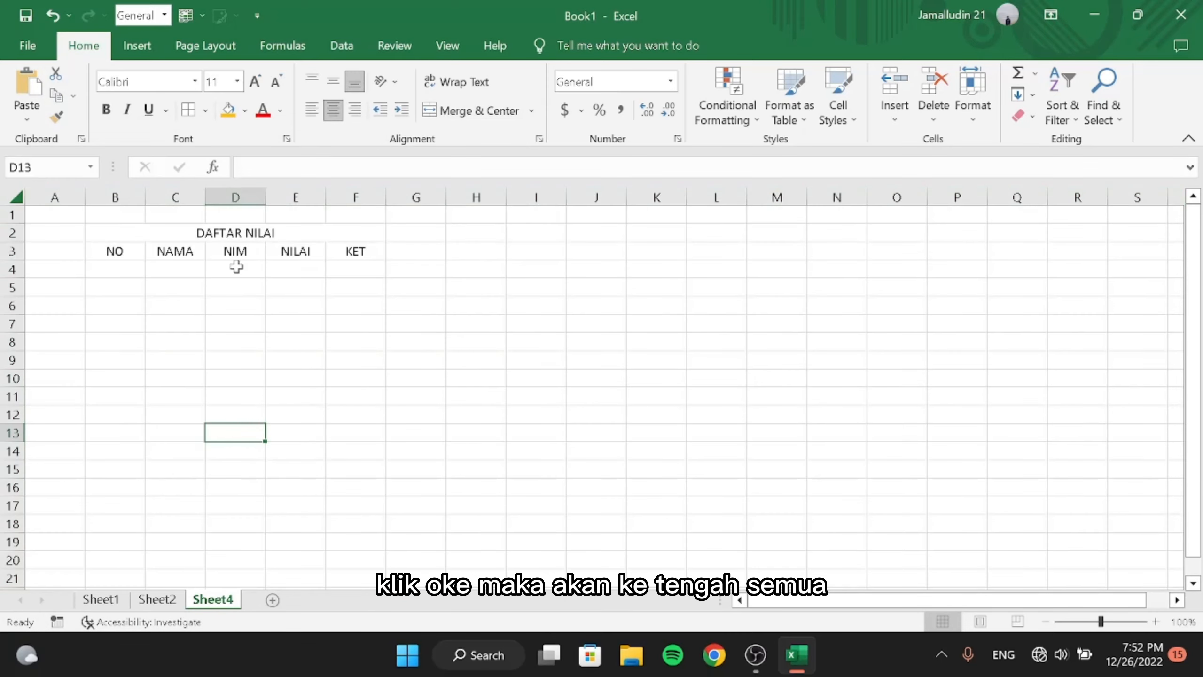
Switch Center alignment off and back on for the headings in B3:F3
{"action": "left_click_drag", "start_coordinate": [111, 250], "coordinate": [345, 250]}
{"action": "left_click", "coordinate": [337, 112]}
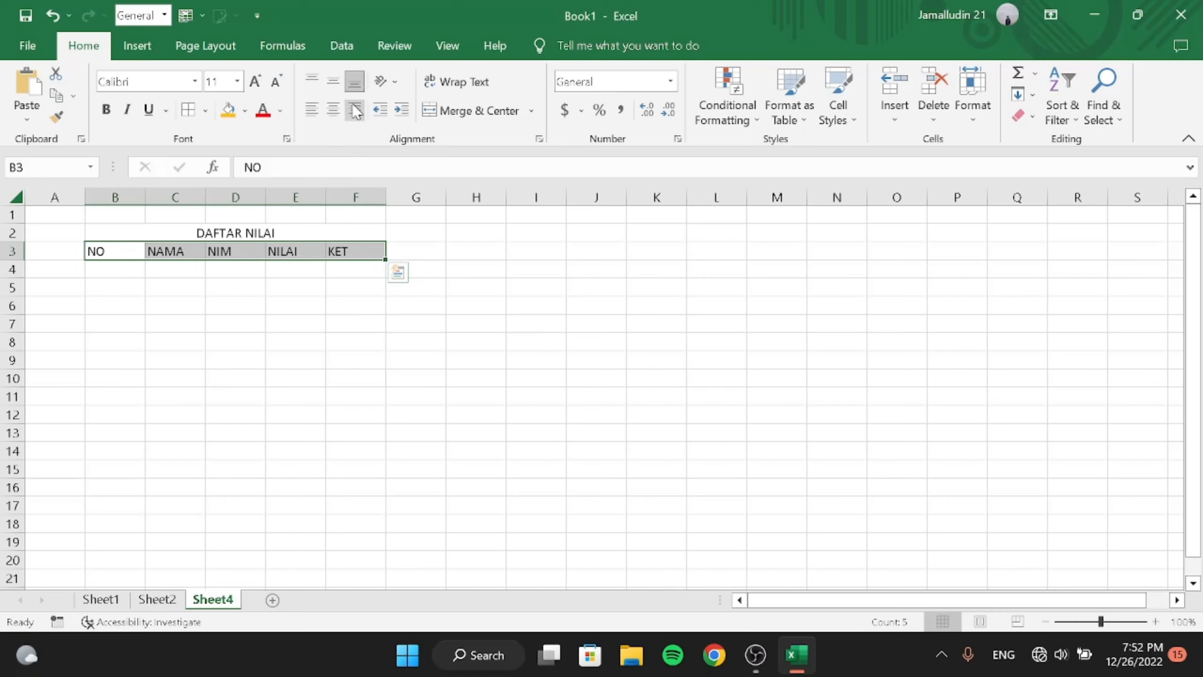
{"action": "left_click", "coordinate": [337, 111]}
{"action": "left_click", "coordinate": [356, 323]}
{"action": "left_click", "coordinate": [284, 307]}
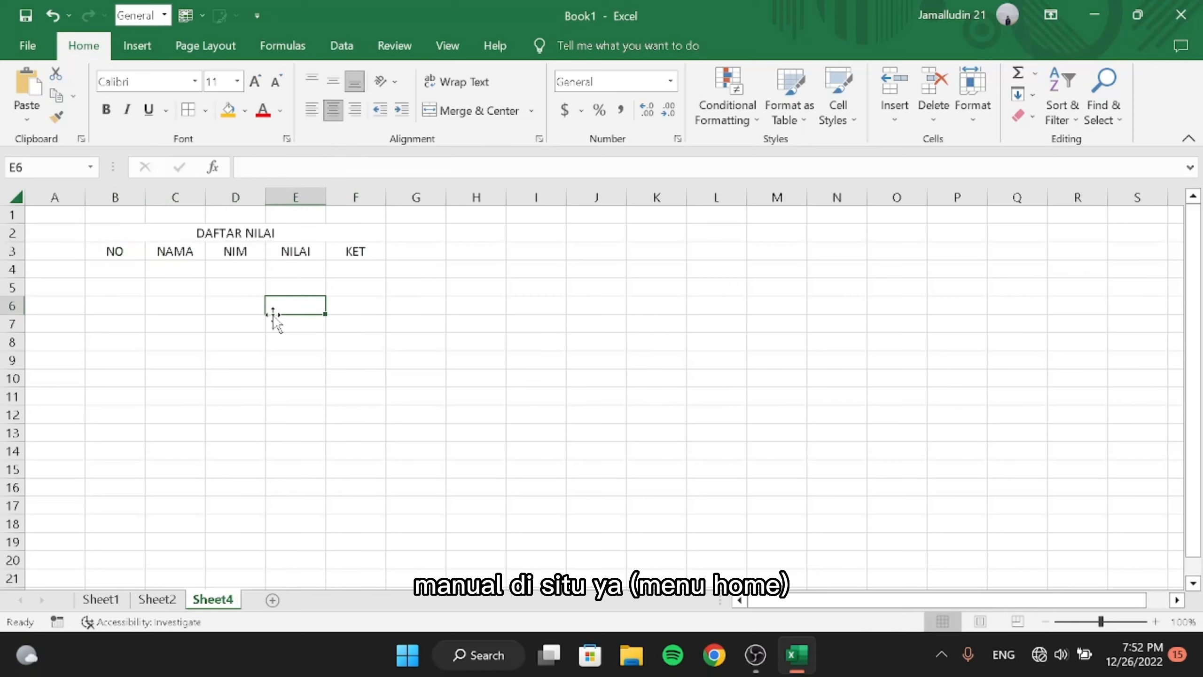
{"action": "left_click", "coordinate": [242, 346]}
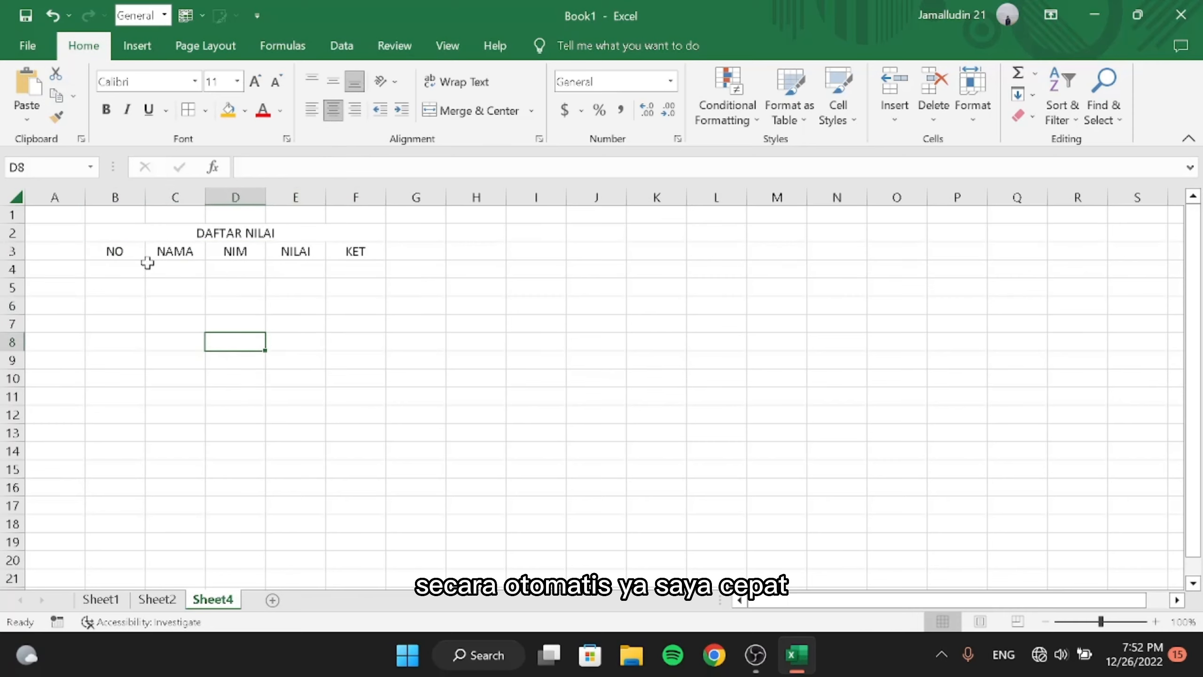
{"action": "left_click", "coordinate": [170, 307]}
{"action": "left_click", "coordinate": [188, 378]}
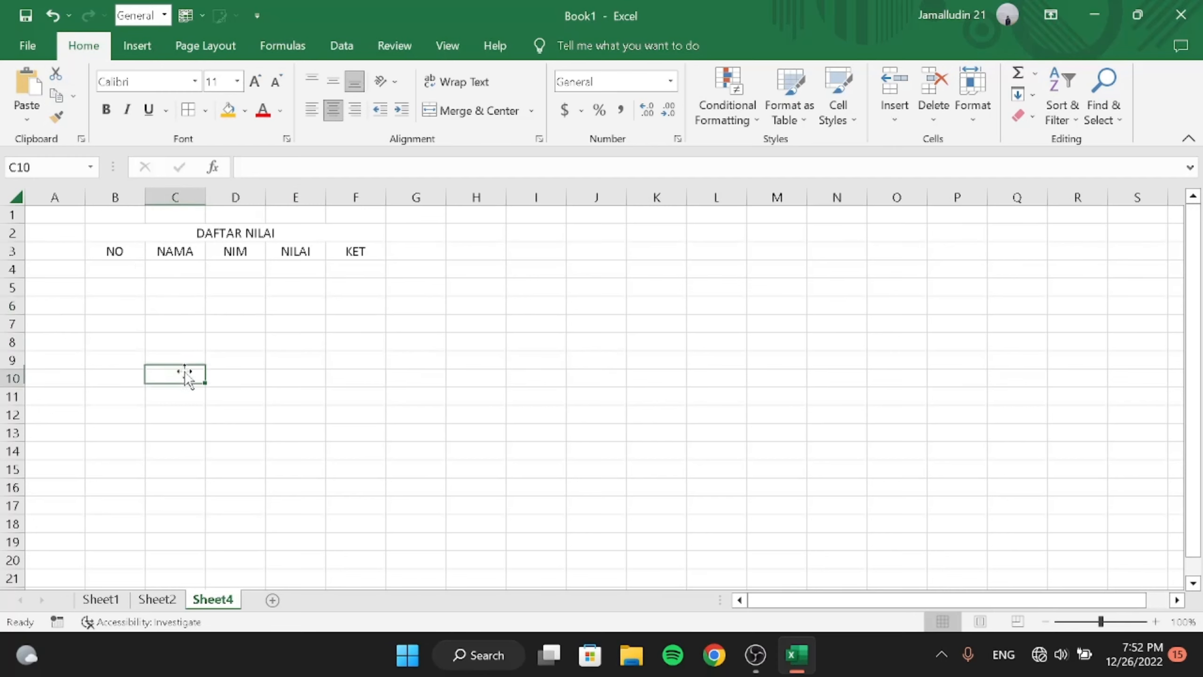
{"action": "left_click", "coordinate": [296, 324]}
{"action": "left_click", "coordinate": [292, 378]}
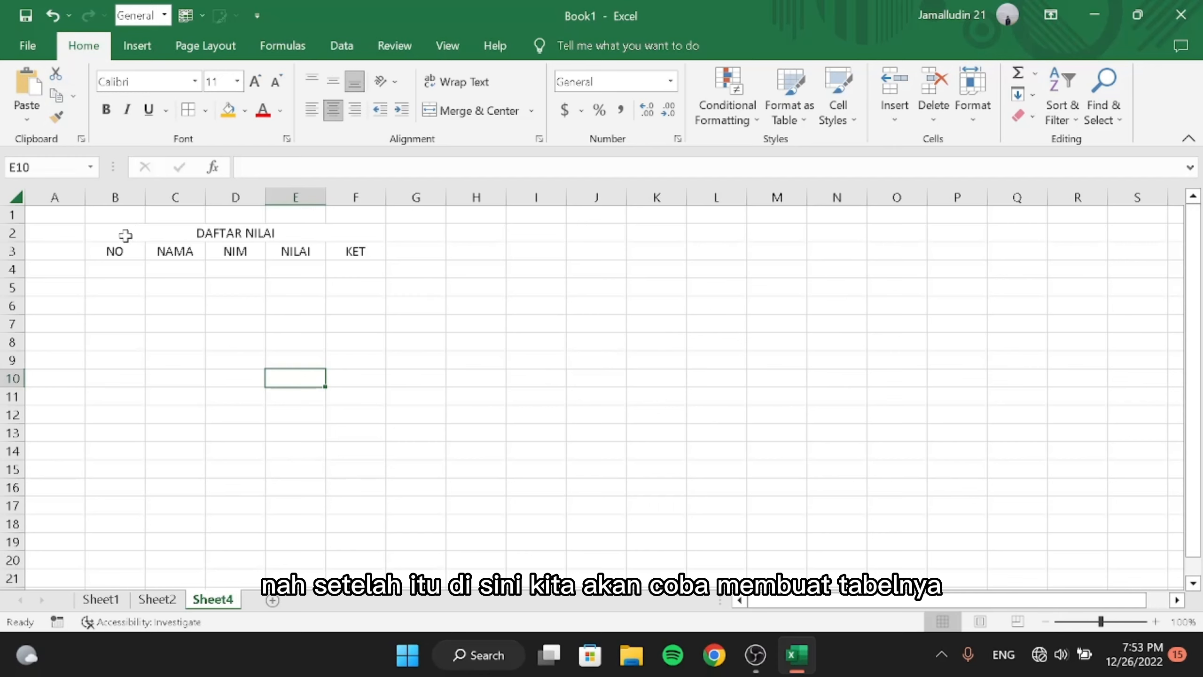
Apply a thick solid outline and thick inner dividing lines to the title and heading rows in B2:F3
{"action": "left_click_drag", "start_coordinate": [124, 236], "coordinate": [277, 251]}
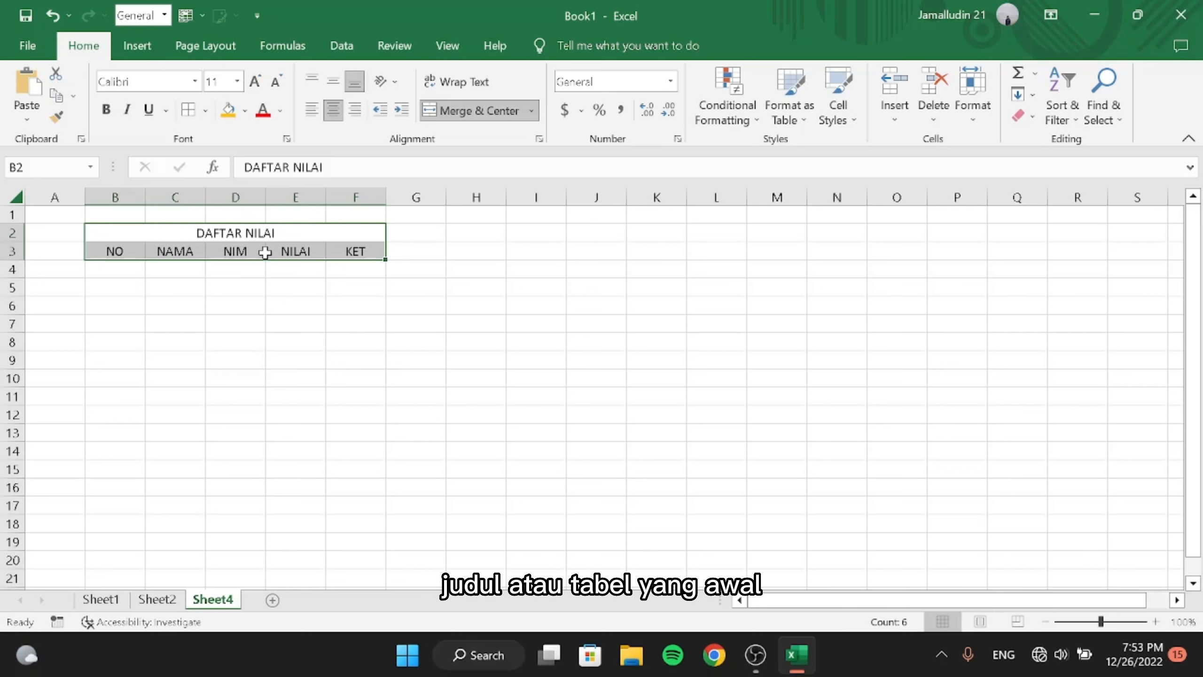
{"action": "right_click", "coordinate": [265, 252]}
{"action": "left_click", "coordinate": [351, 546]}
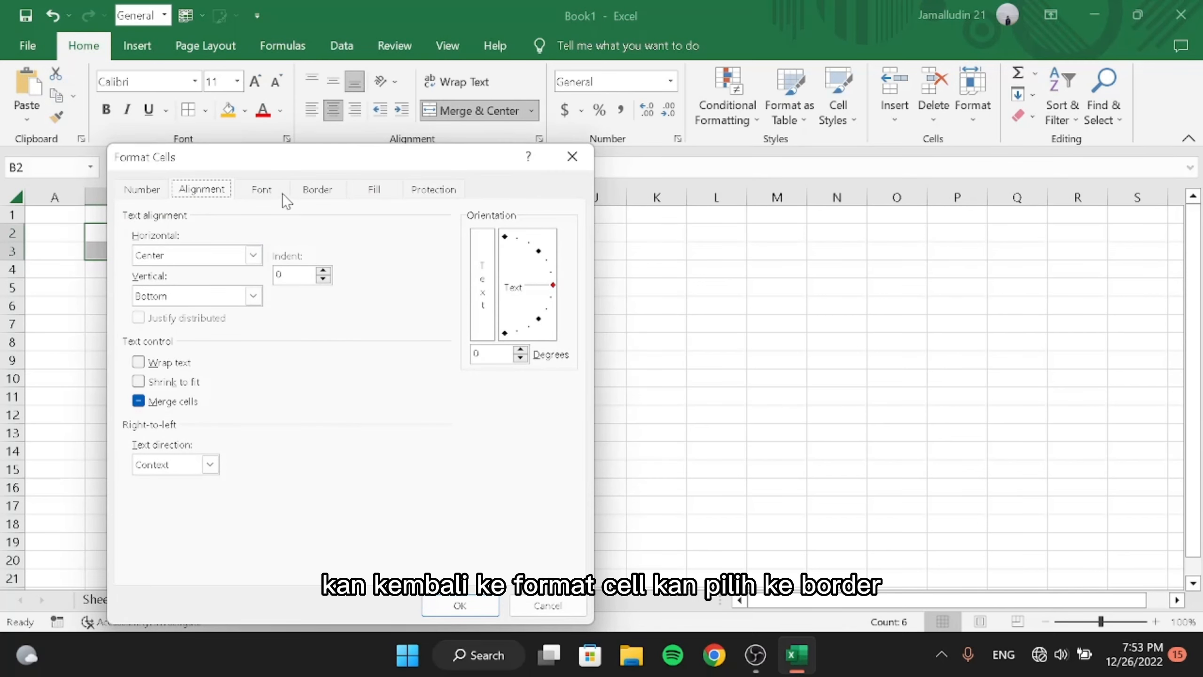
{"action": "left_click", "coordinate": [313, 190]}
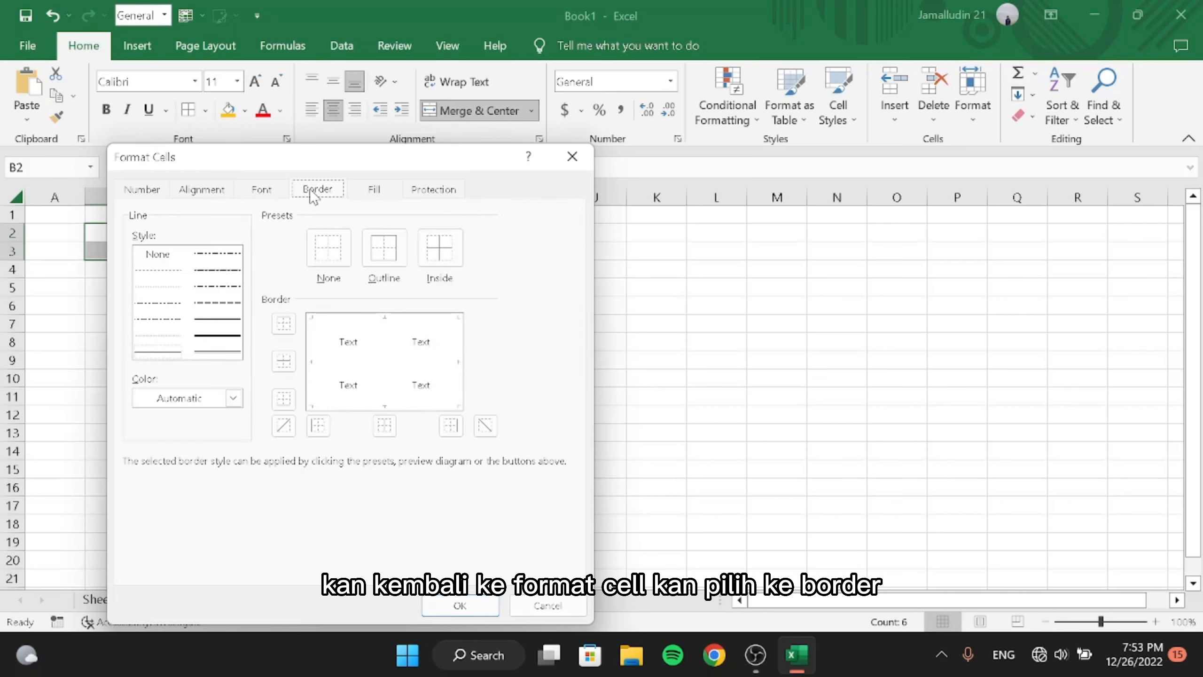
{"action": "left_click", "coordinate": [238, 339]}
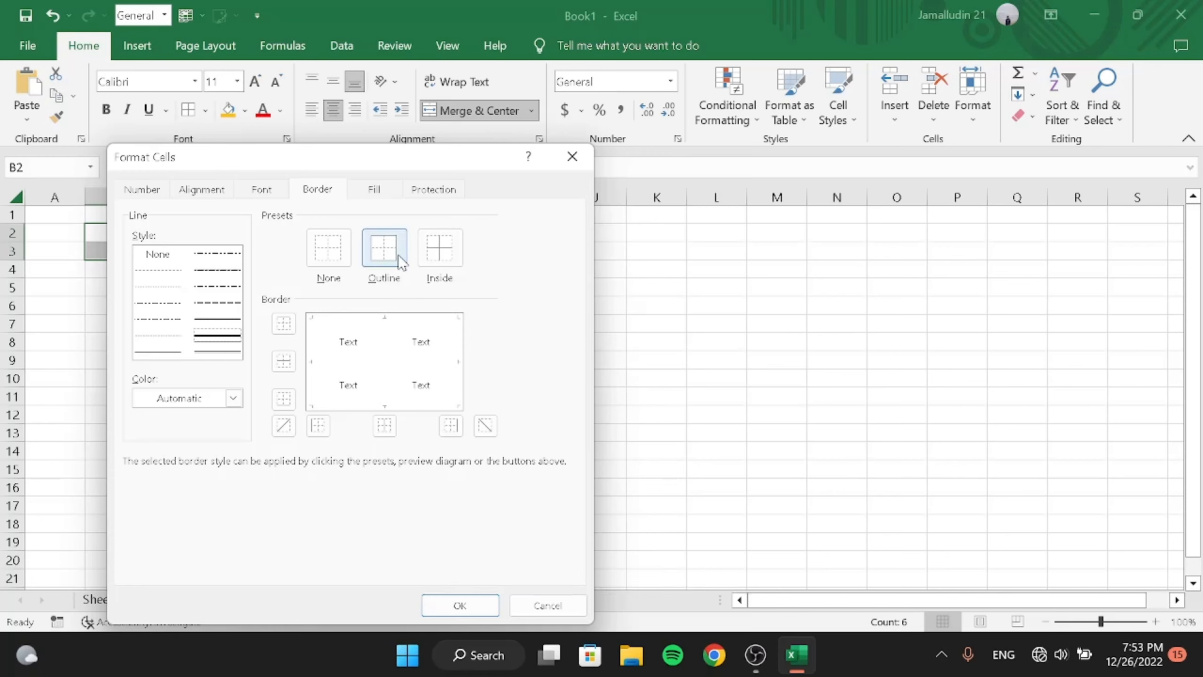
{"action": "left_click", "coordinate": [384, 248]}
{"action": "left_click", "coordinate": [284, 361]}
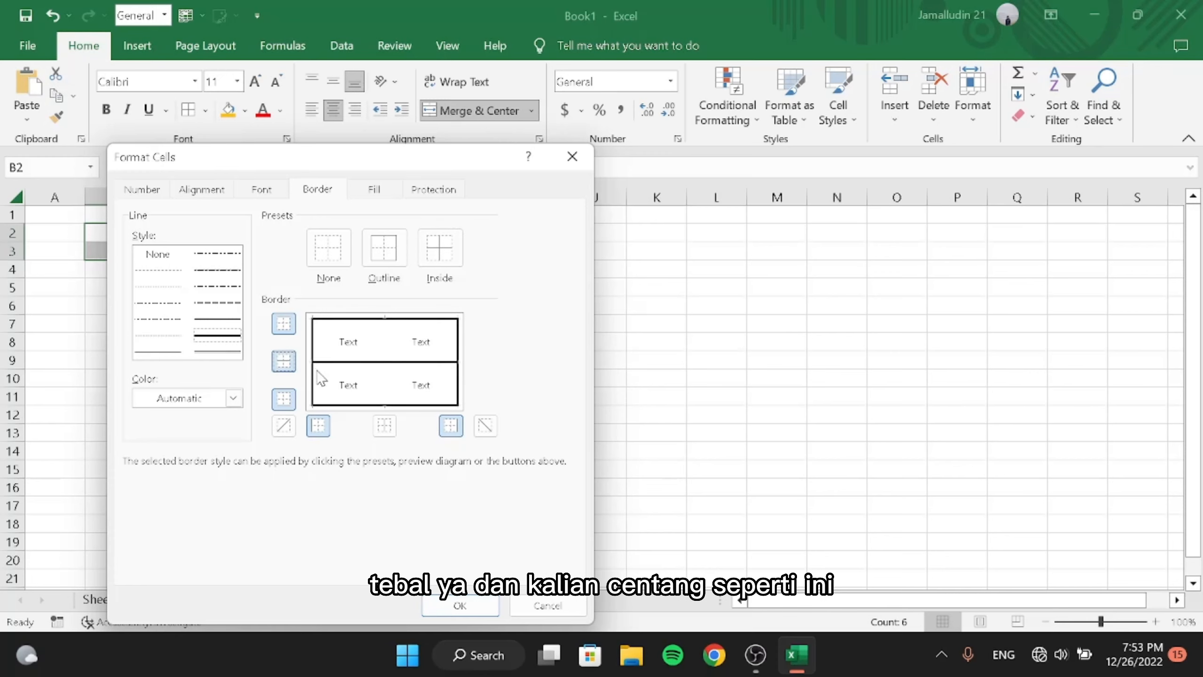
{"action": "left_click", "coordinate": [384, 425]}
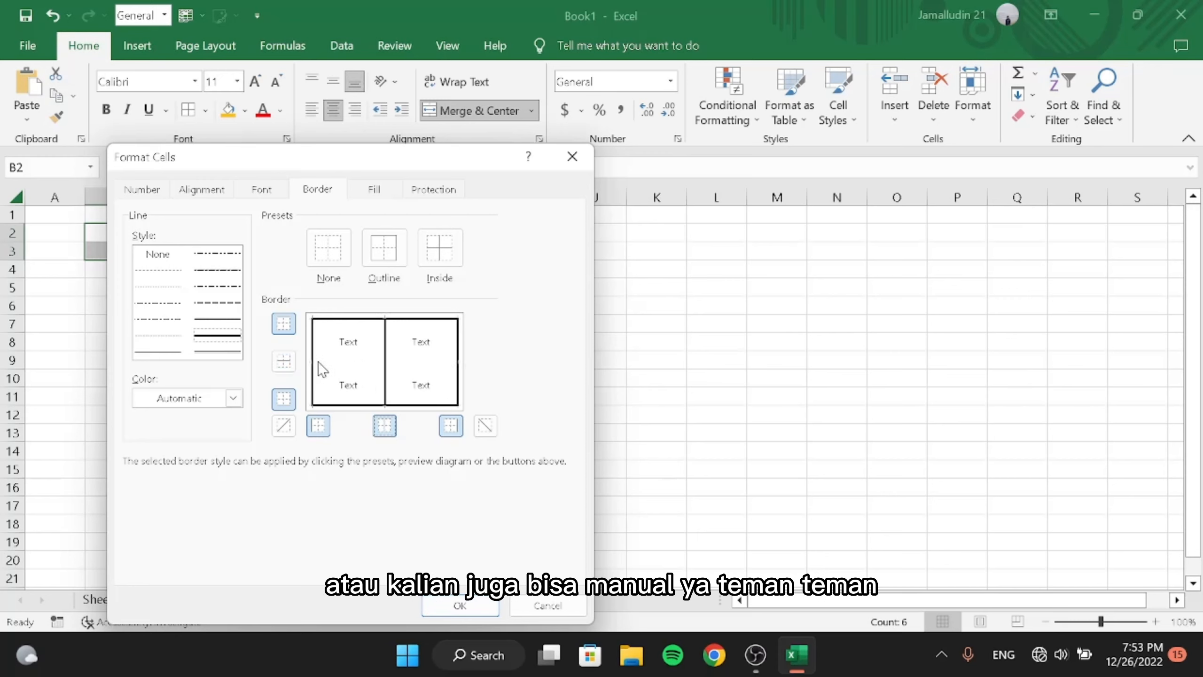
{"action": "left_click", "coordinate": [430, 607]}
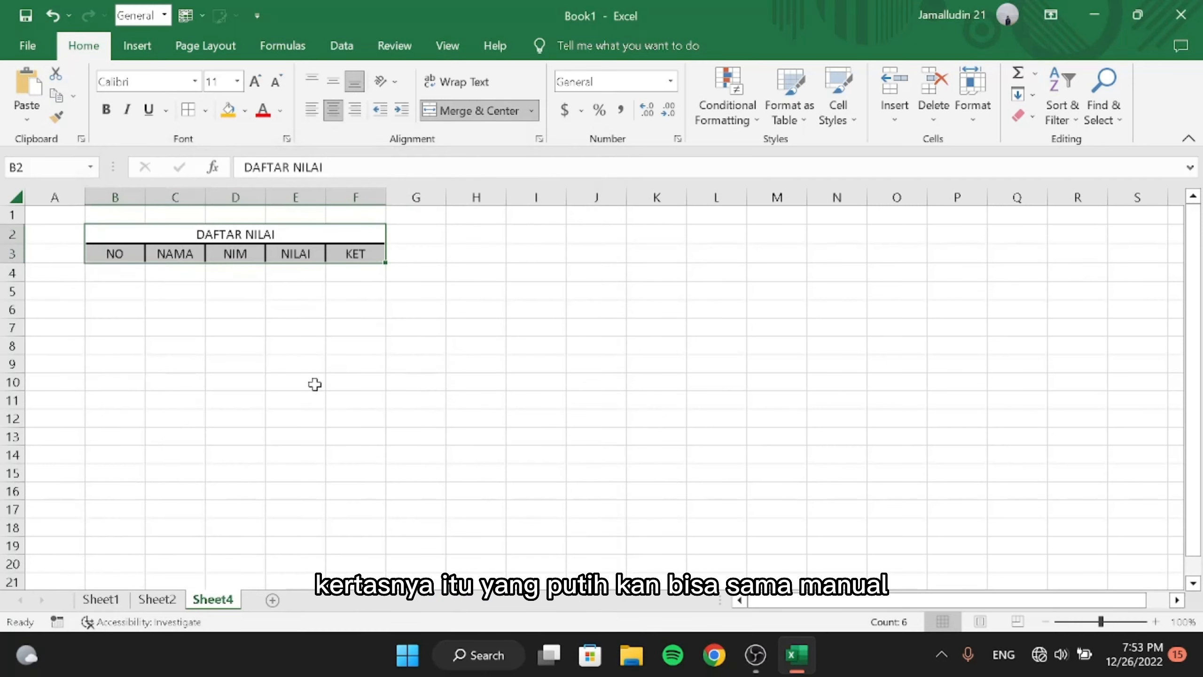
{"action": "left_click", "coordinate": [315, 384]}
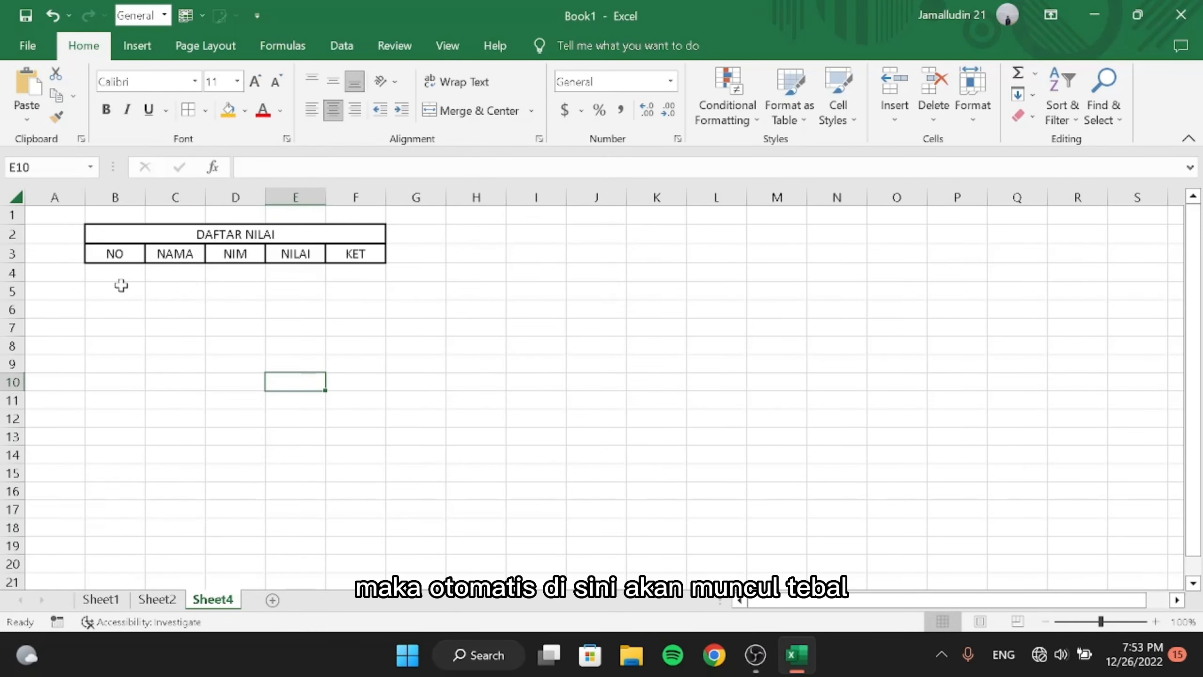
Add thin solid borders inside B4:F16 and along its left, right and bottom edges
{"action": "left_click_drag", "start_coordinate": [109, 274], "coordinate": [369, 497]}
{"action": "left_click", "coordinate": [185, 317]}
{"action": "left_click", "coordinate": [102, 277]}
{"action": "right_click", "coordinate": [235, 391]}
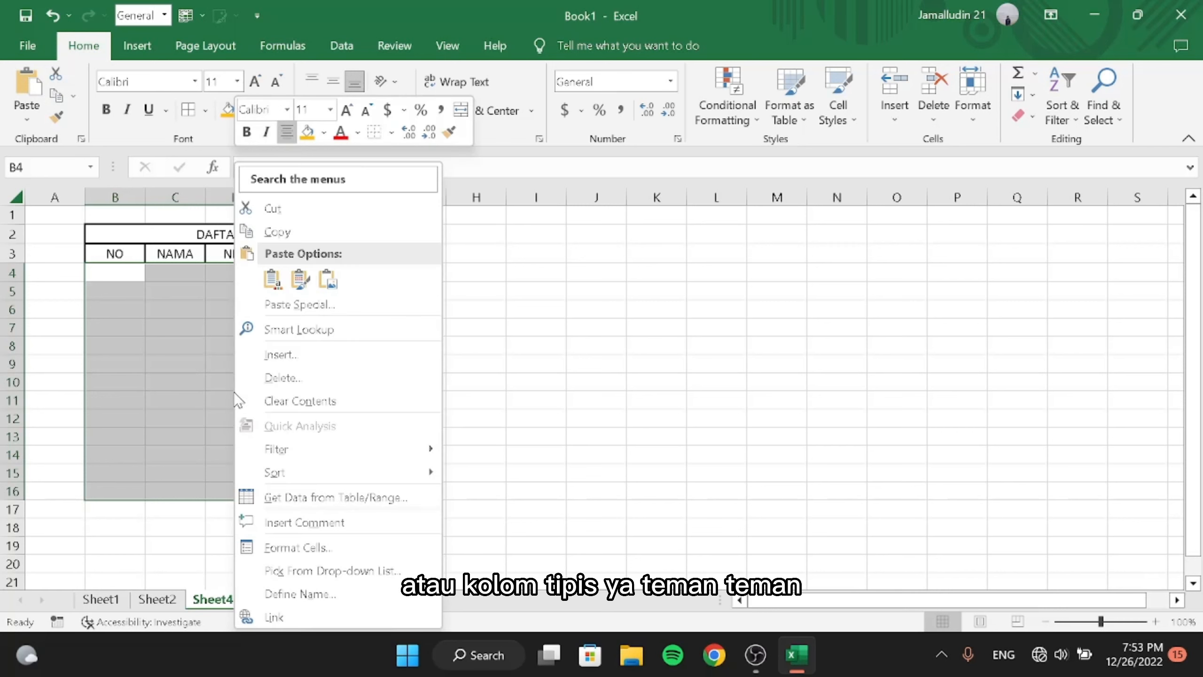
{"action": "left_click", "coordinate": [303, 545]}
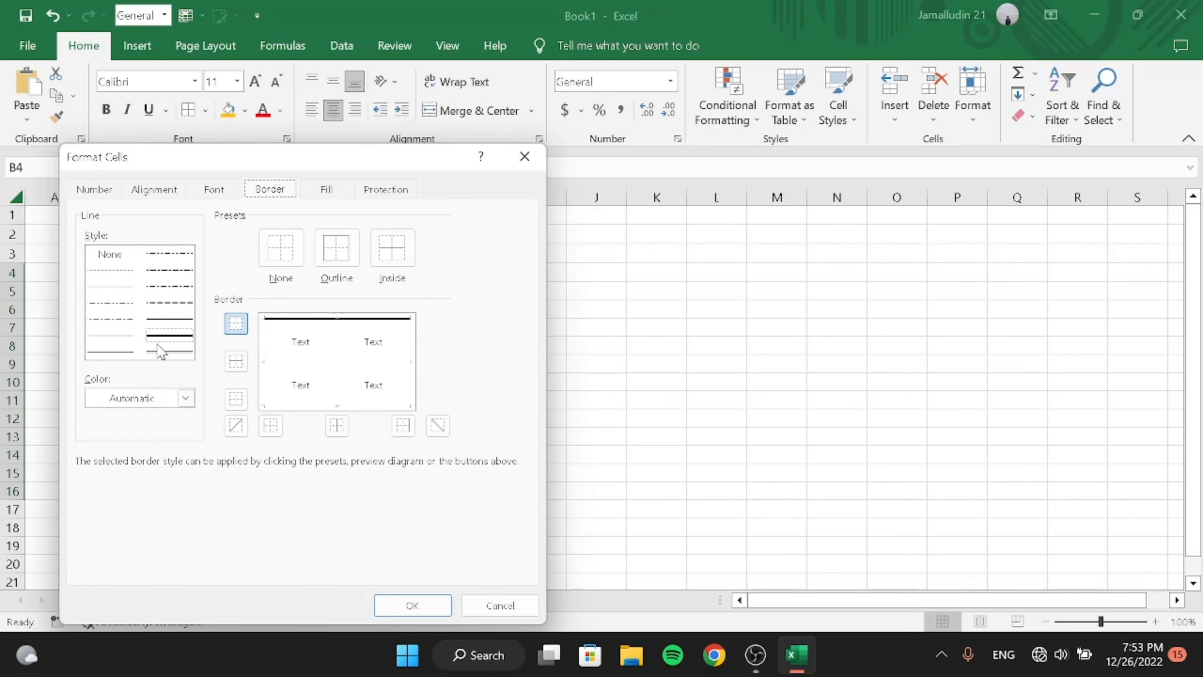
{"action": "left_click", "coordinate": [111, 355]}
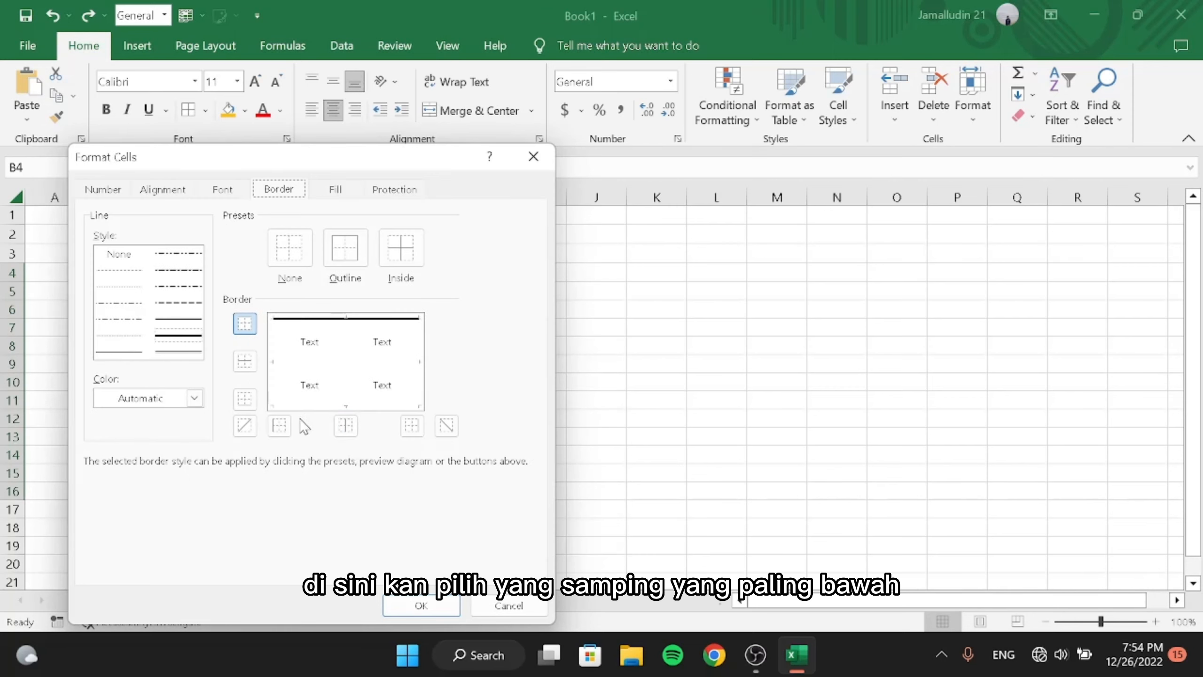
{"action": "left_click", "coordinate": [138, 353]}
{"action": "left_click", "coordinate": [295, 361]}
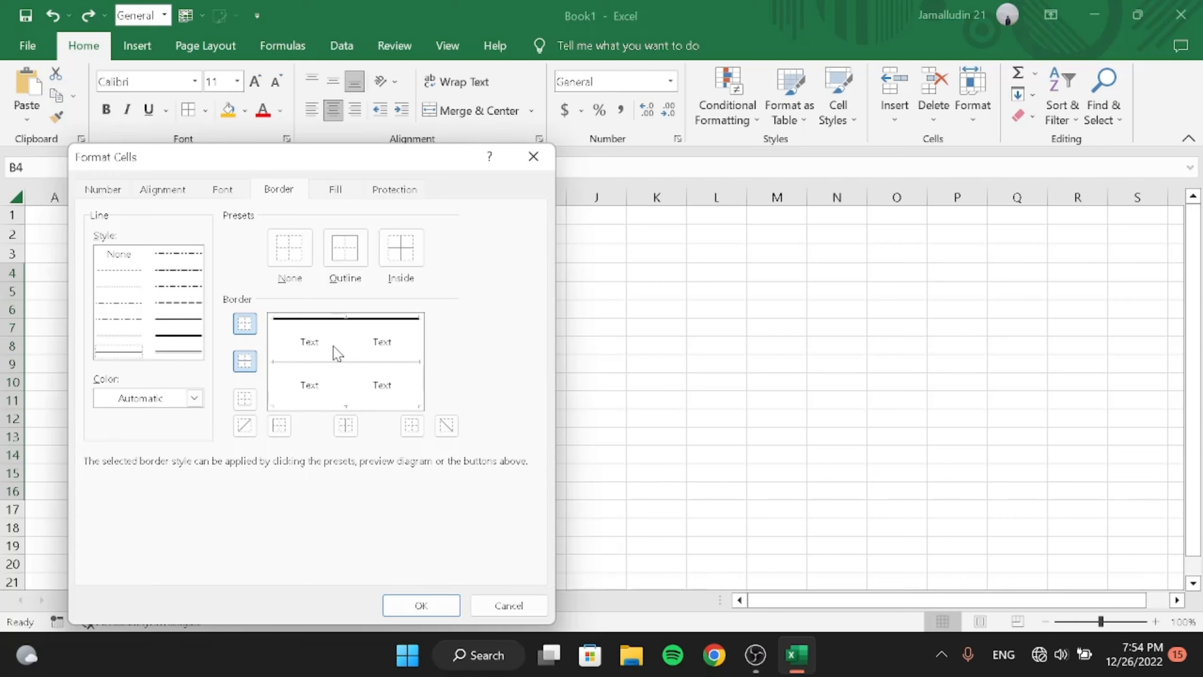
{"action": "left_click", "coordinate": [341, 350]}
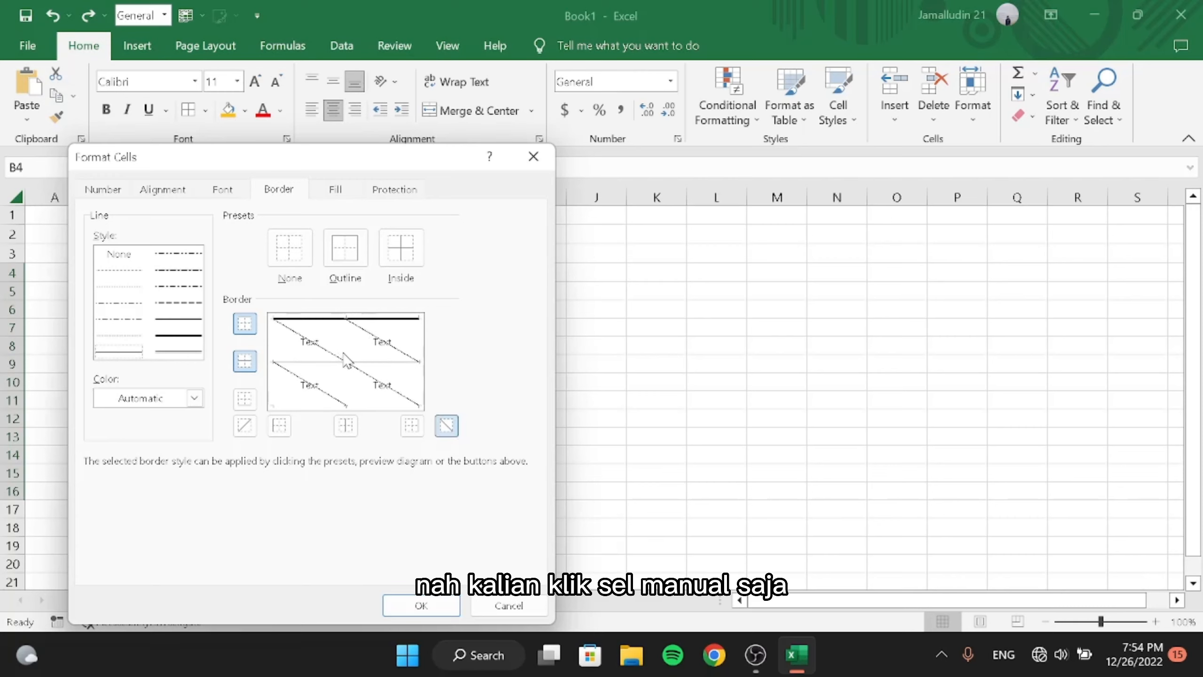
{"action": "left_click", "coordinate": [346, 425]}
{"action": "left_click", "coordinate": [441, 425]}
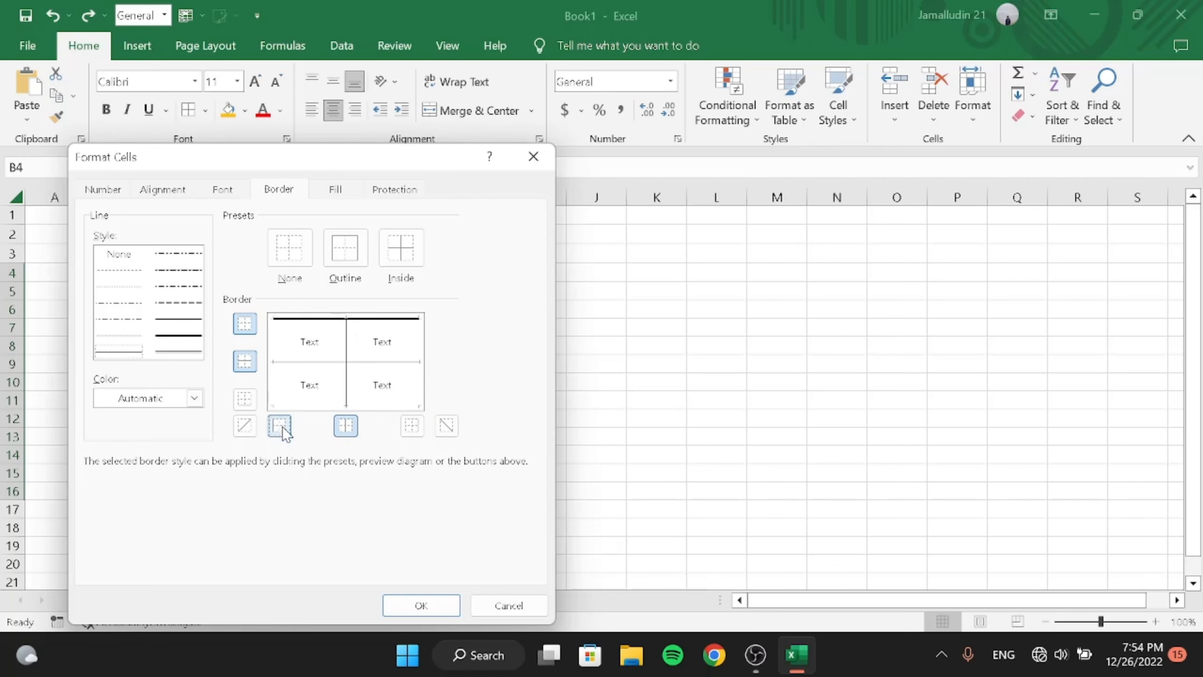
{"action": "left_click", "coordinate": [411, 426]}
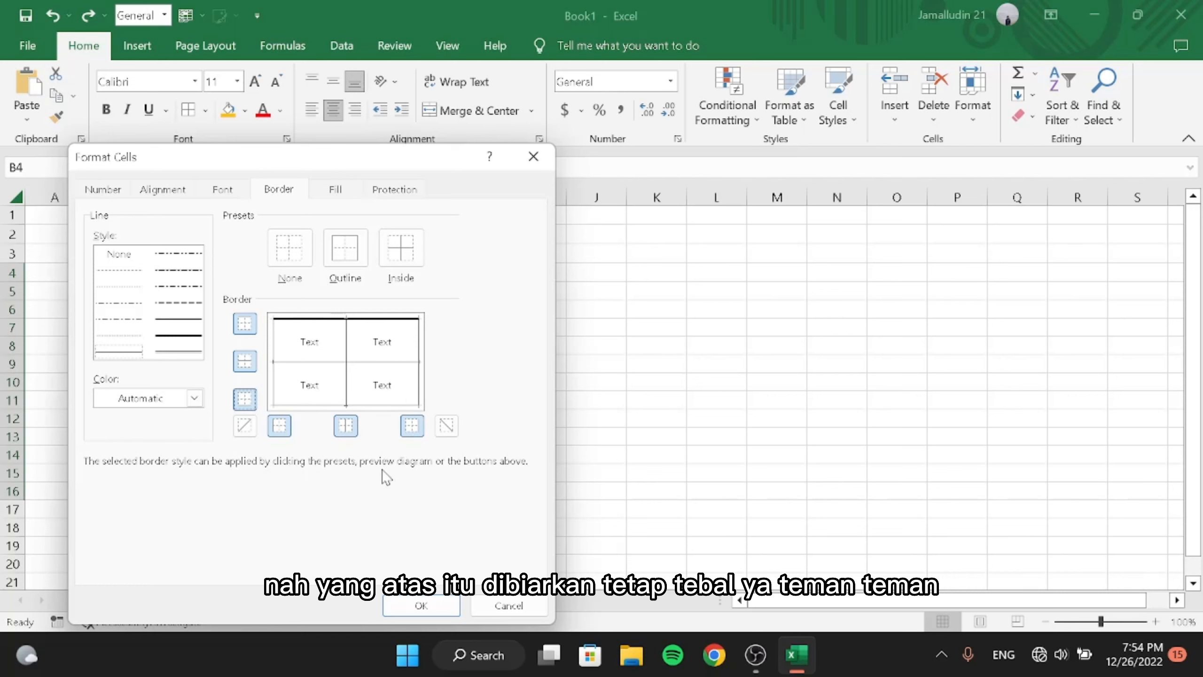
{"action": "left_click", "coordinate": [396, 606]}
{"action": "left_click", "coordinate": [355, 546]}
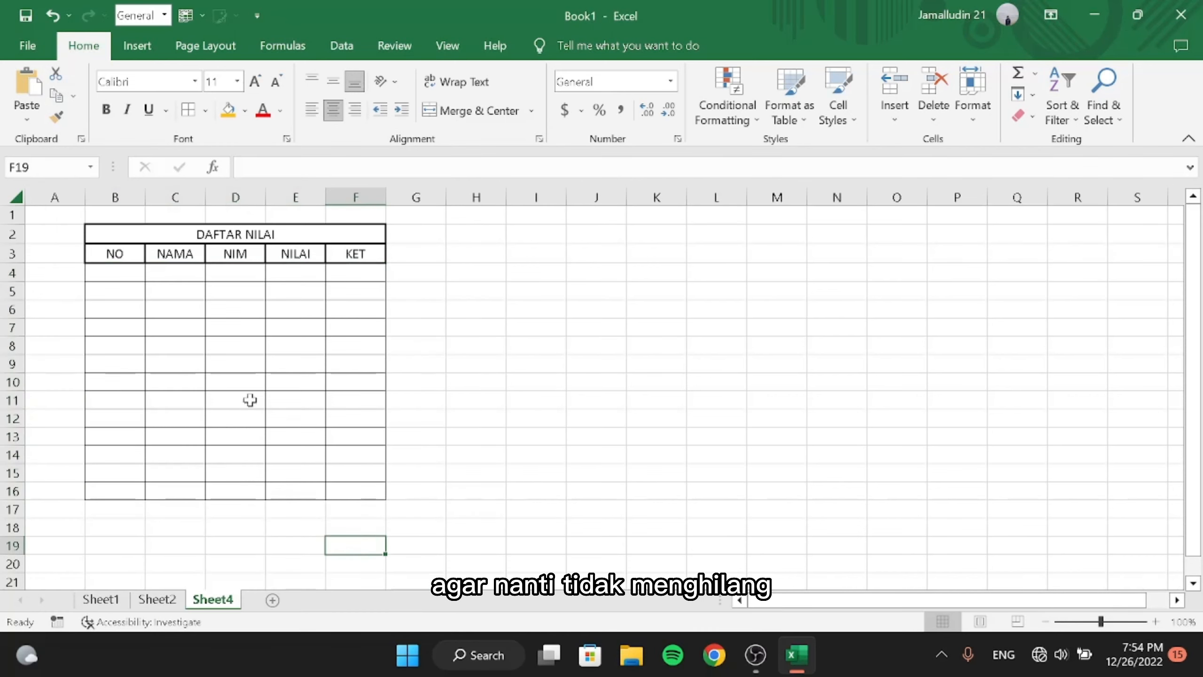
{"action": "left_click", "coordinate": [124, 325]}
{"action": "left_click", "coordinate": [426, 382]}
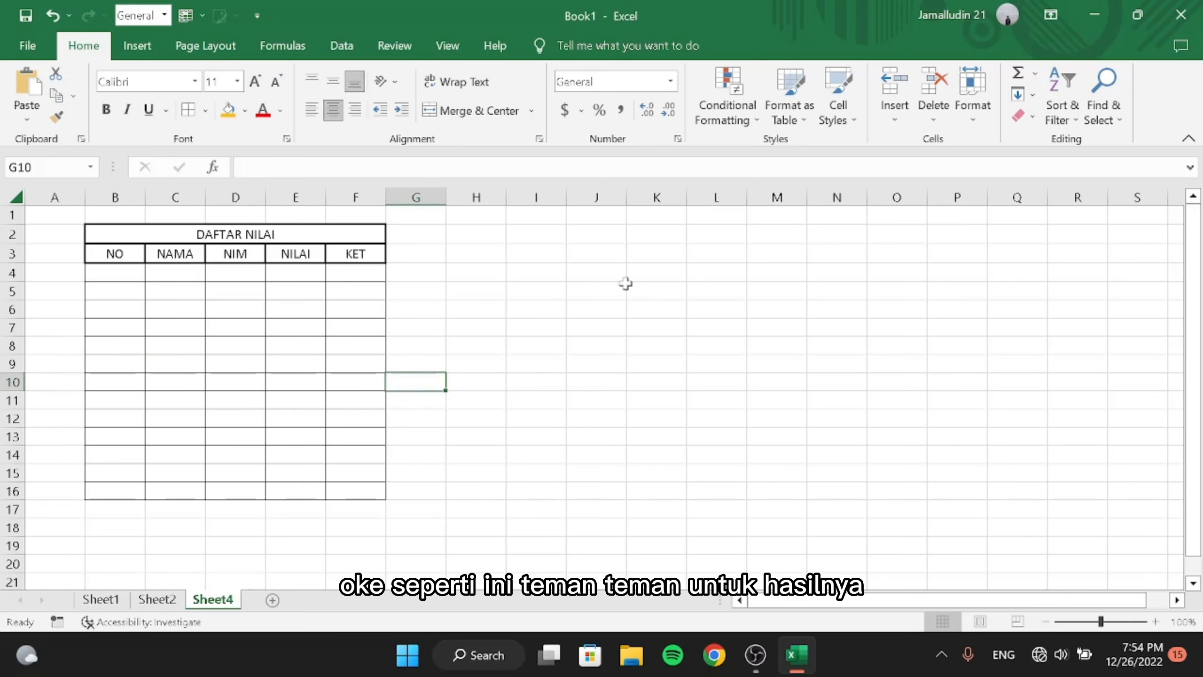
Apply All Borders to the empty range J4:O11 beside the score table
{"action": "left_click_drag", "start_coordinate": [600, 277], "coordinate": [919, 407]}
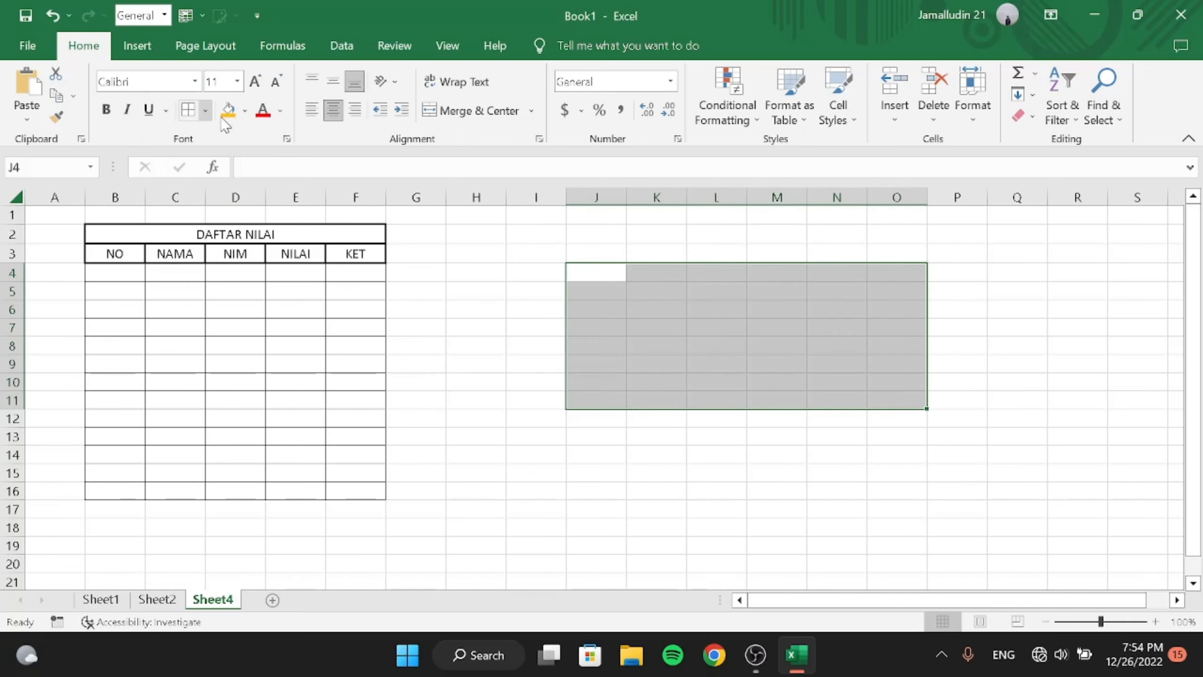
{"action": "left_click", "coordinate": [207, 113]}
{"action": "left_click", "coordinate": [237, 274]}
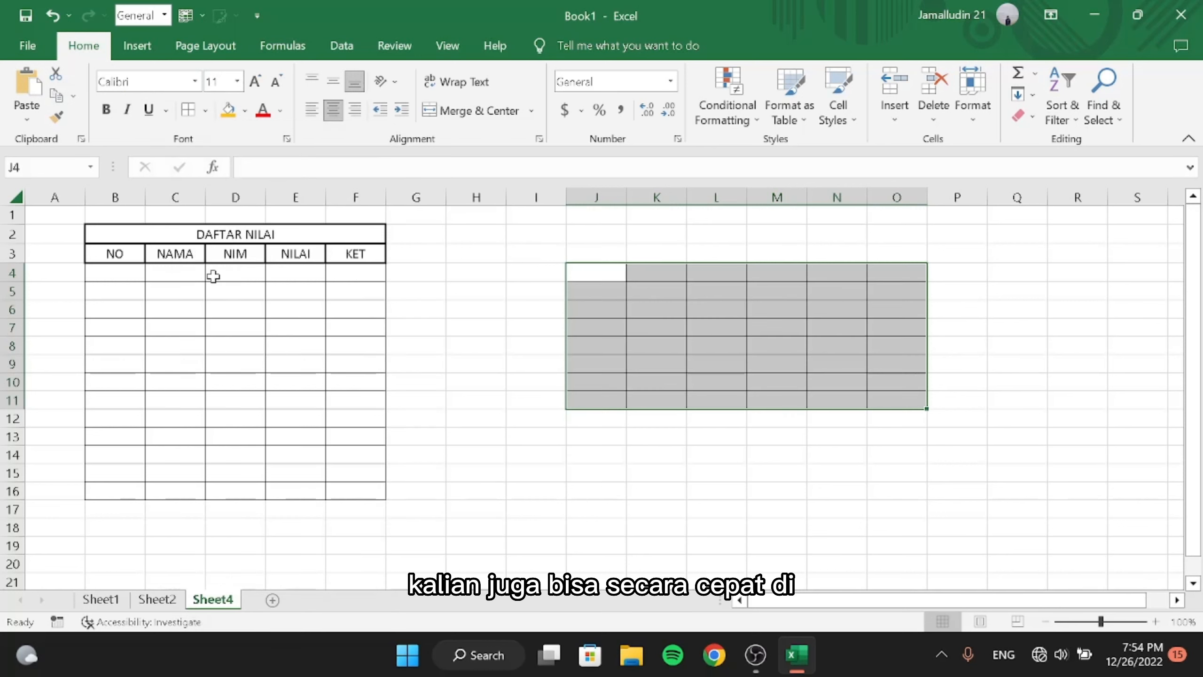
{"action": "left_click", "coordinate": [586, 337]}
Remove all borders from the range J4:O11 beside the score table using No Border
{"action": "left_click_drag", "start_coordinate": [614, 280], "coordinate": [875, 396]}
{"action": "left_click", "coordinate": [875, 396]}
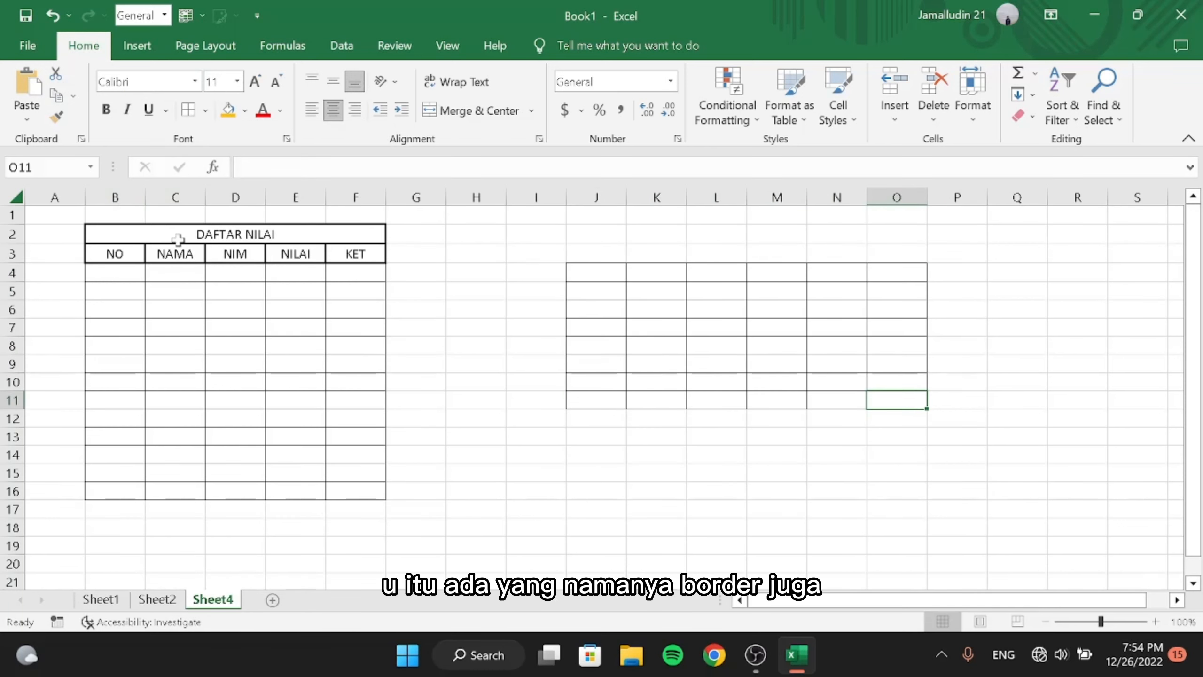
{"action": "left_click_drag", "start_coordinate": [572, 279], "coordinate": [885, 394]}
{"action": "left_click", "coordinate": [205, 109]}
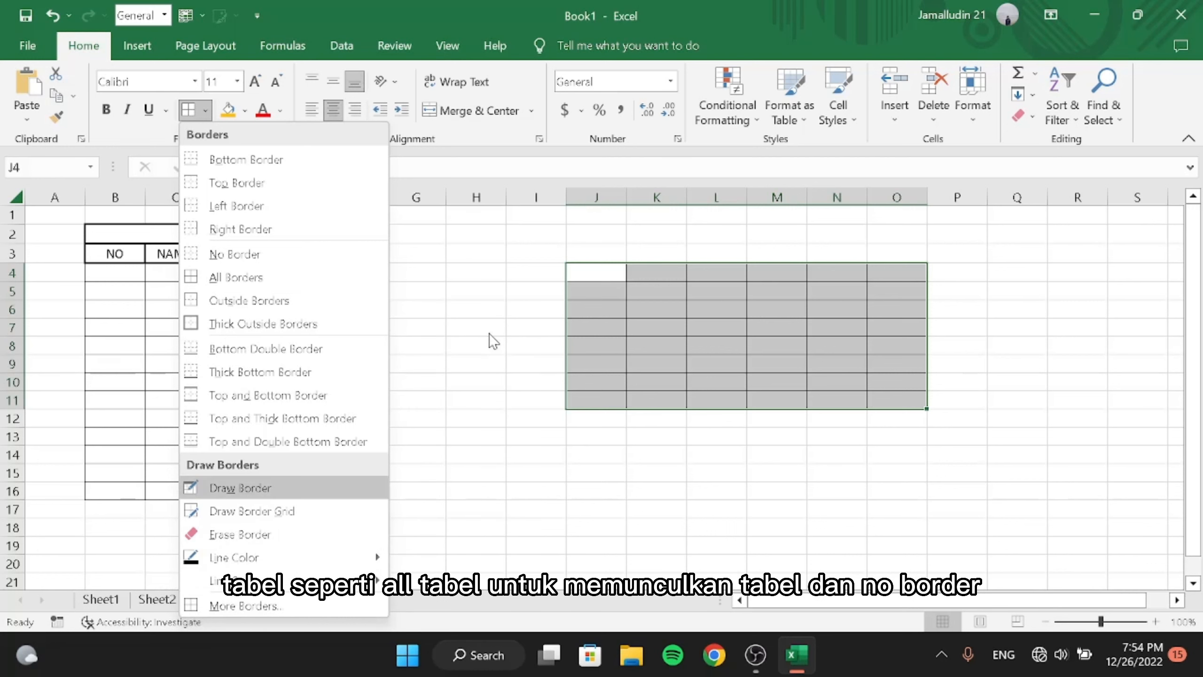
{"action": "left_click", "coordinate": [234, 254]}
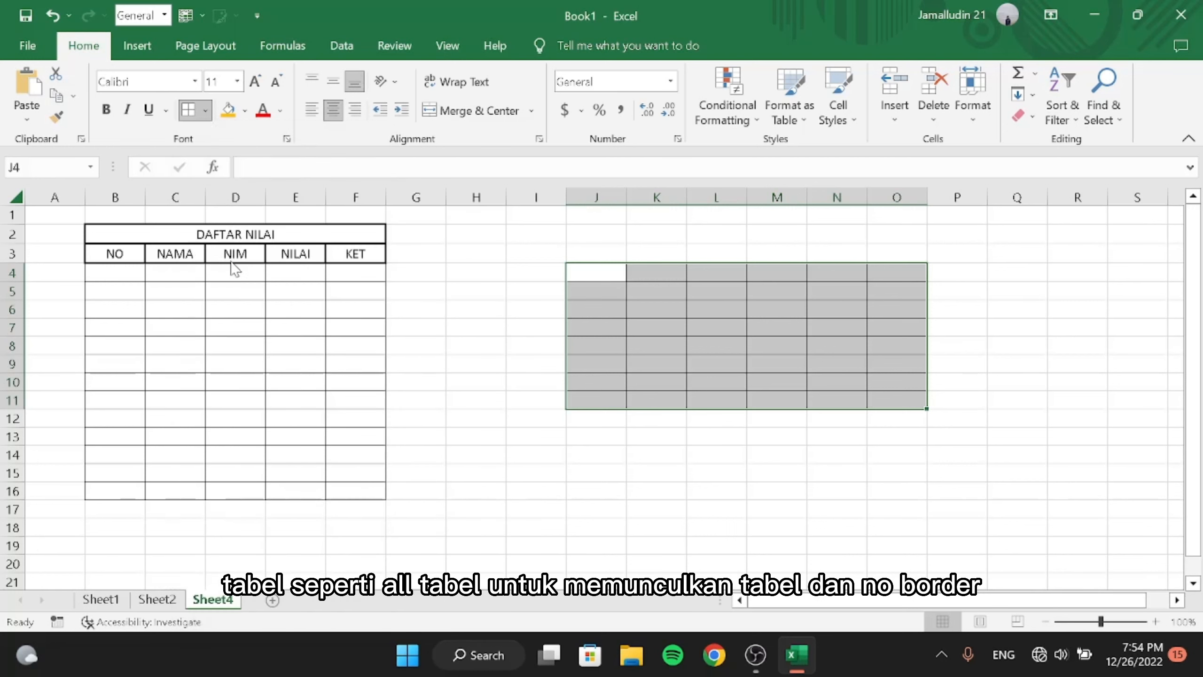
{"action": "left_click", "coordinate": [490, 326]}
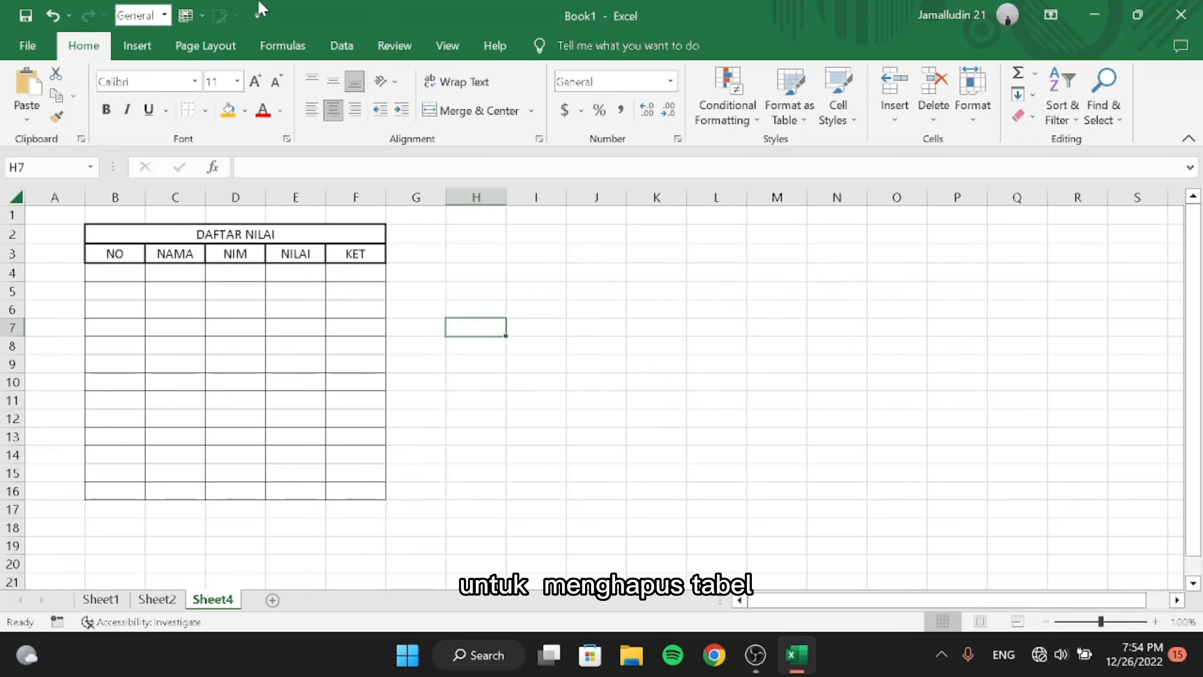
Make the DAFTAR NILAI title and the column headings in B2:F3 bold
{"action": "left_click_drag", "start_coordinate": [161, 230], "coordinate": [237, 239]}
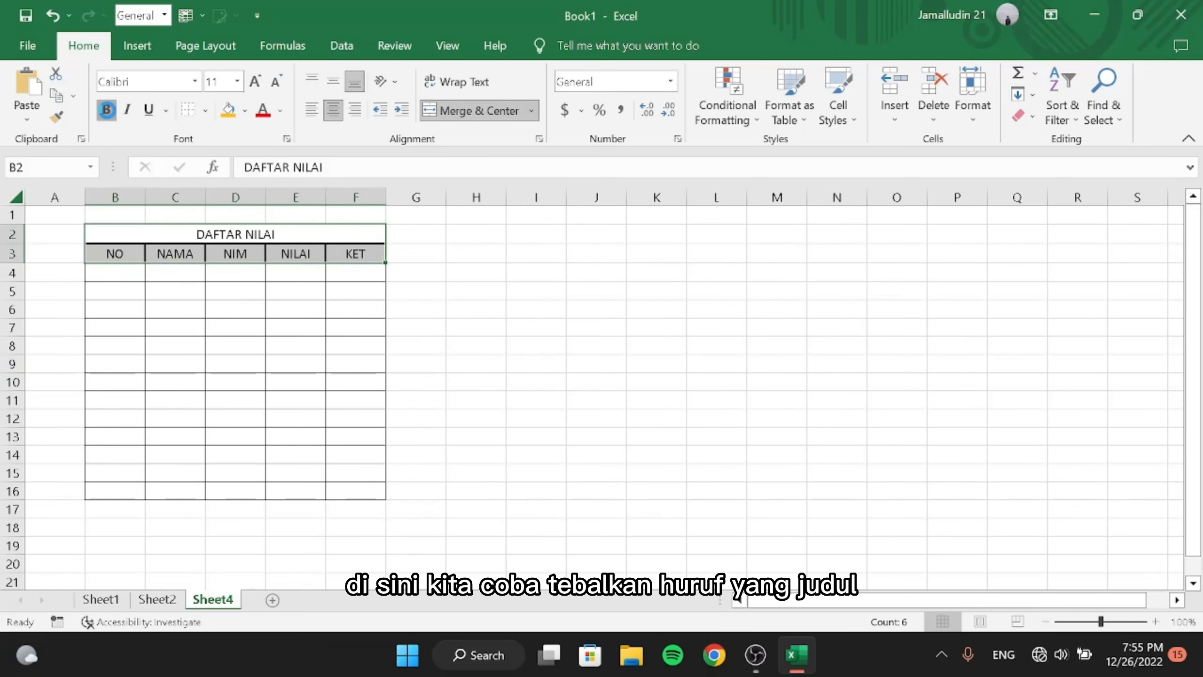
{"action": "left_click", "coordinate": [106, 110]}
{"action": "left_click", "coordinate": [165, 347]}
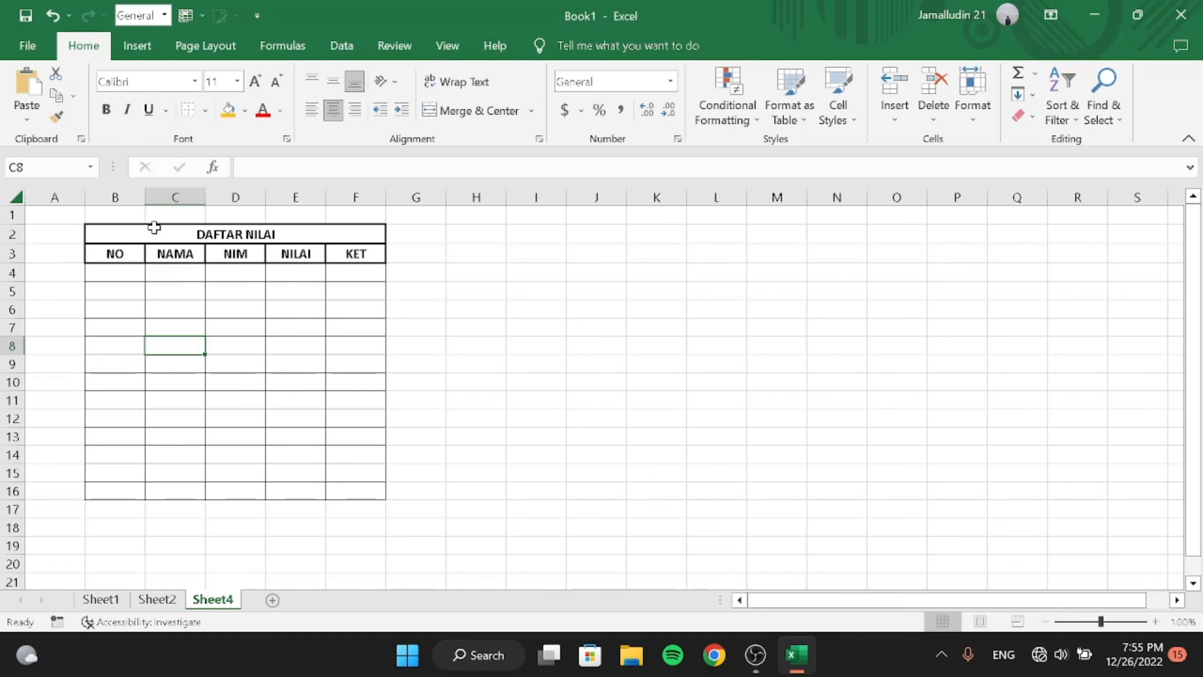
Fill the title and heading rows in B2:F3 with standard yellow
{"action": "left_click_drag", "start_coordinate": [154, 227], "coordinate": [238, 254]}
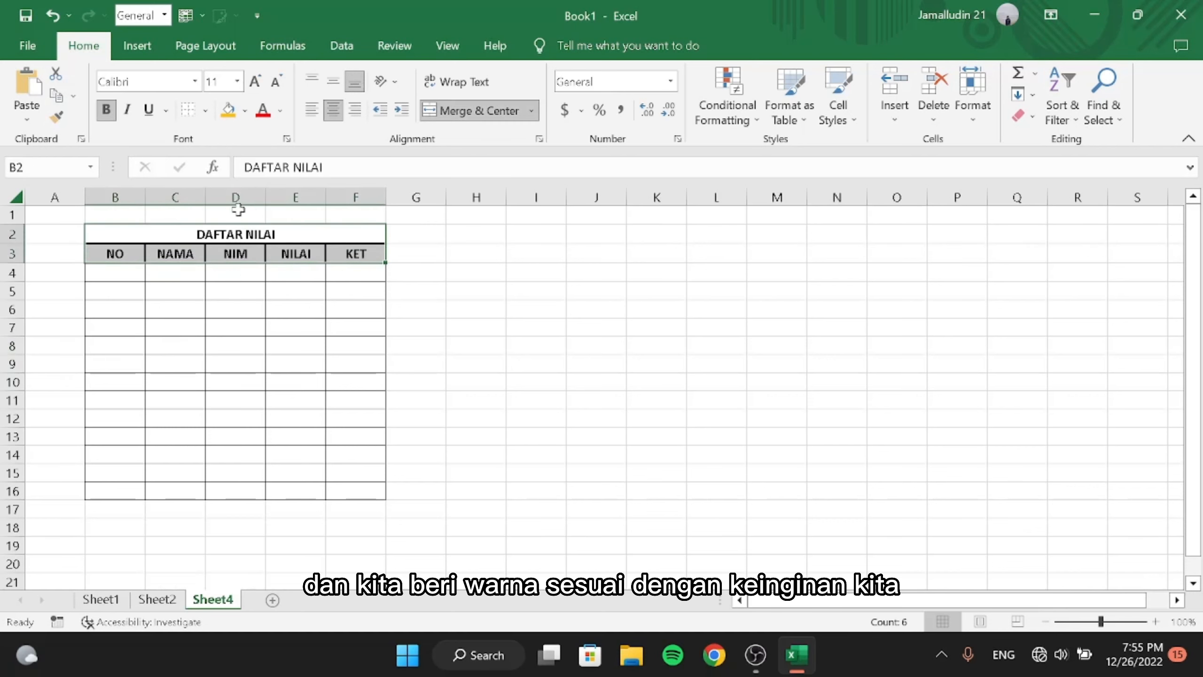
{"action": "left_click", "coordinate": [229, 115]}
{"action": "left_click", "coordinate": [245, 110]}
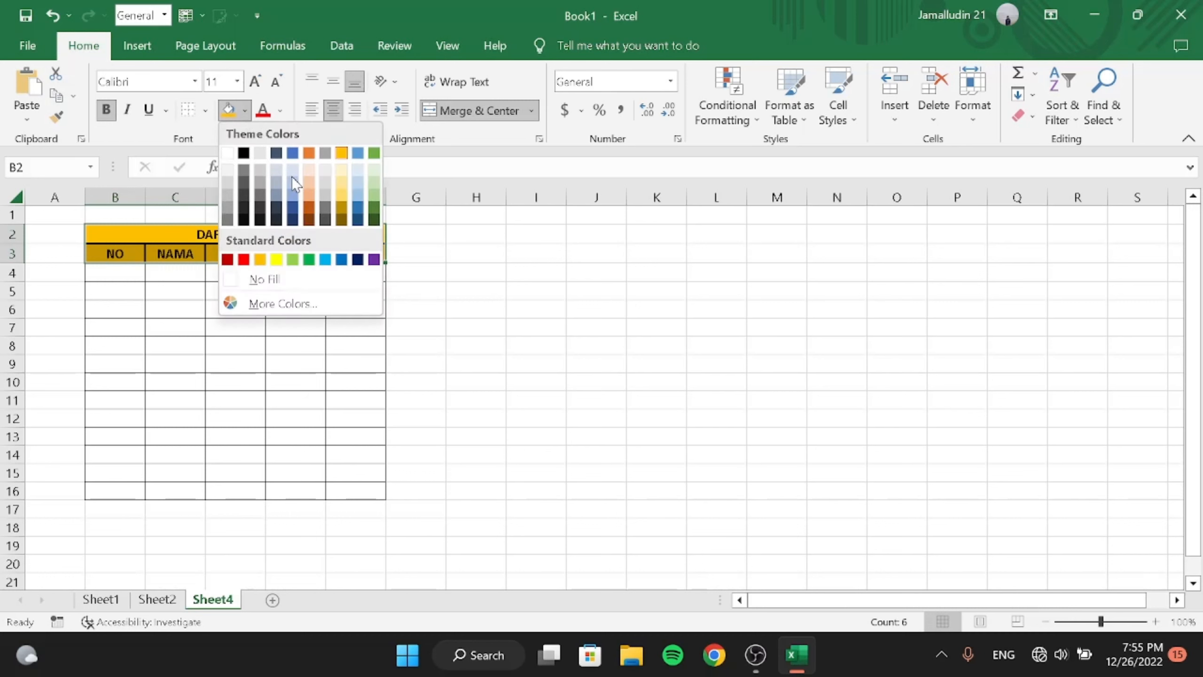
{"action": "left_click", "coordinate": [276, 260]}
{"action": "left_click", "coordinate": [353, 327]}
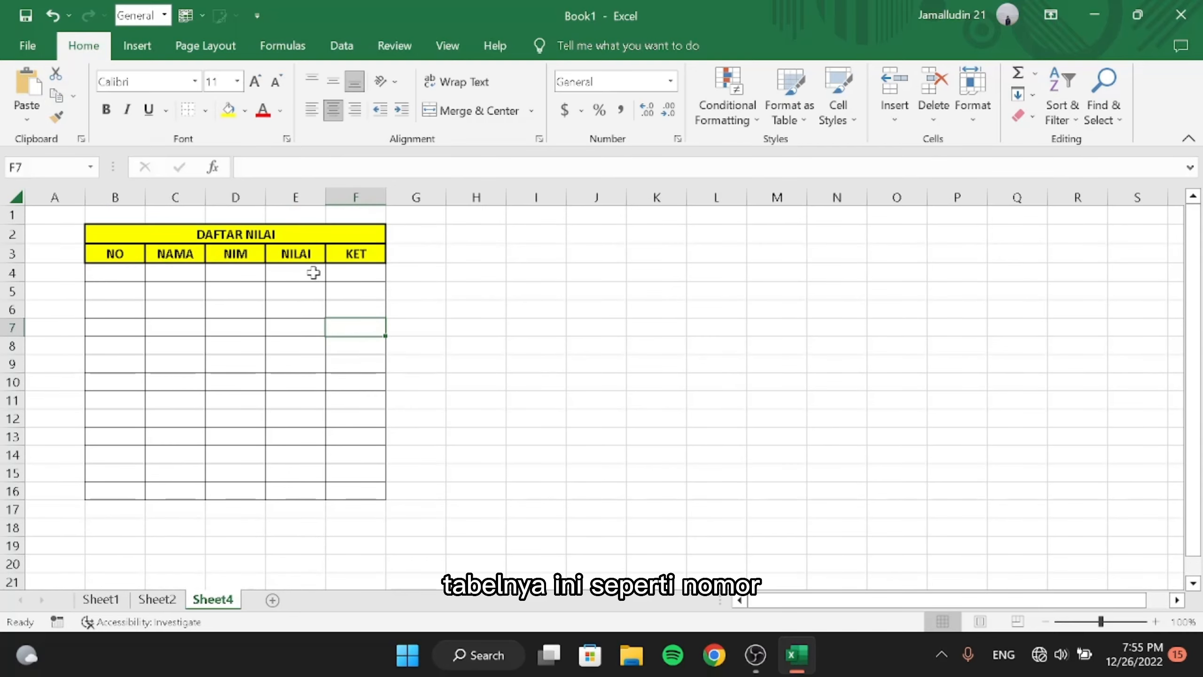
Narrow the NO column B to about half its width and widen columns C through F together to one equal, larger width
{"action": "left_click_drag", "start_coordinate": [144, 198], "coordinate": [116, 196]}
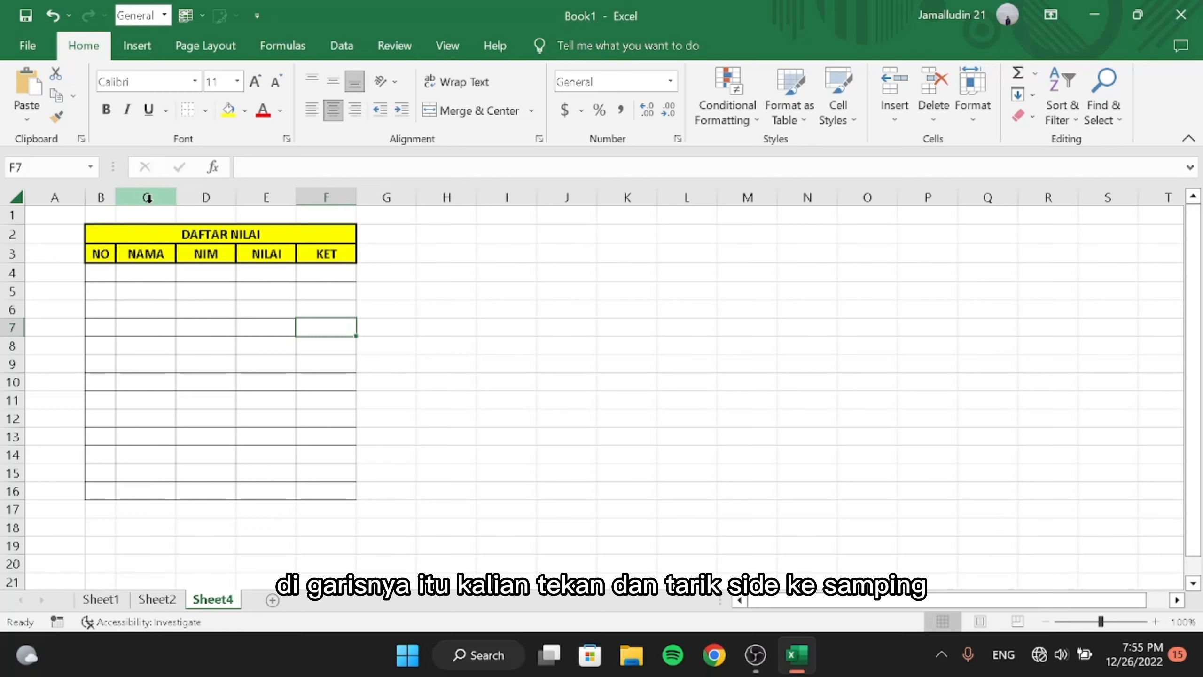
{"action": "left_click_drag", "start_coordinate": [181, 201], "coordinate": [332, 198]}
{"action": "left_click", "coordinate": [171, 201]}
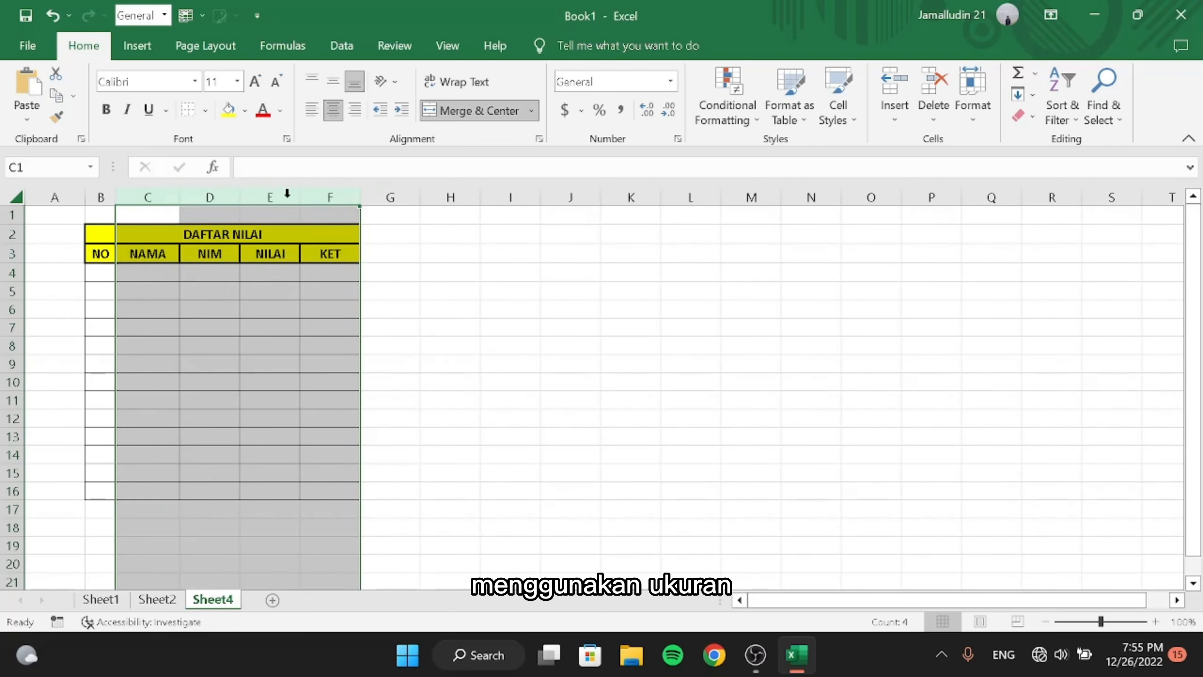
{"action": "left_click_drag", "start_coordinate": [182, 203], "coordinate": [217, 199]}
{"action": "left_click", "coordinate": [261, 327]}
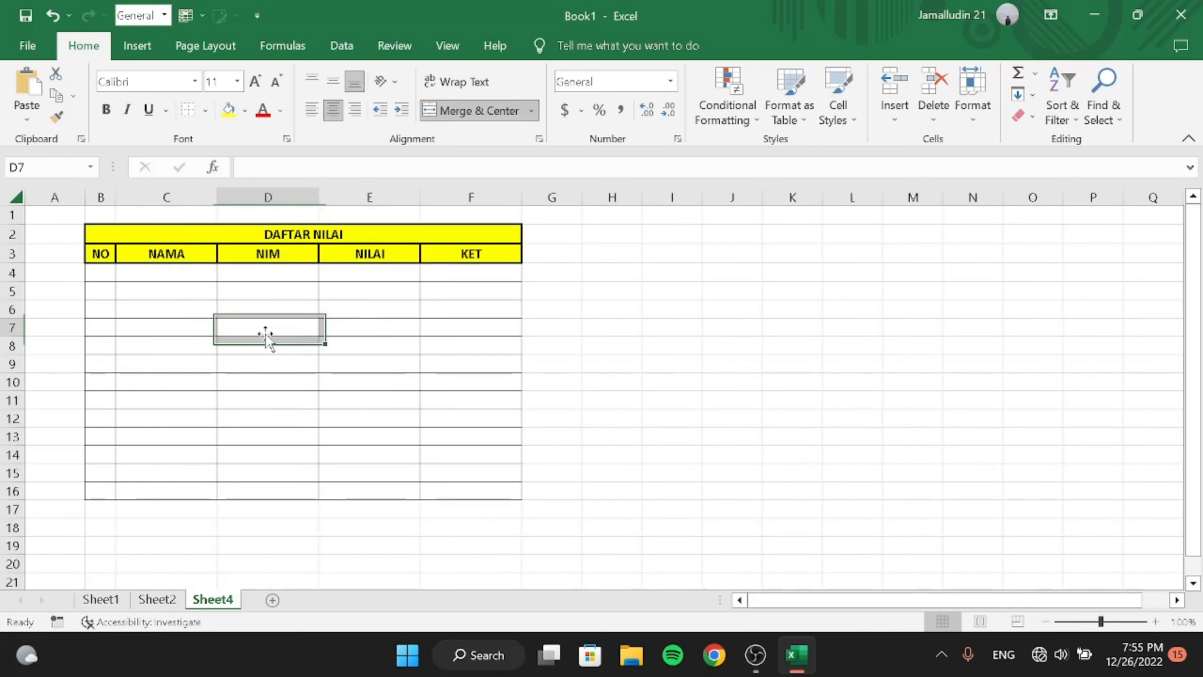
{"action": "left_click", "coordinate": [175, 419]}
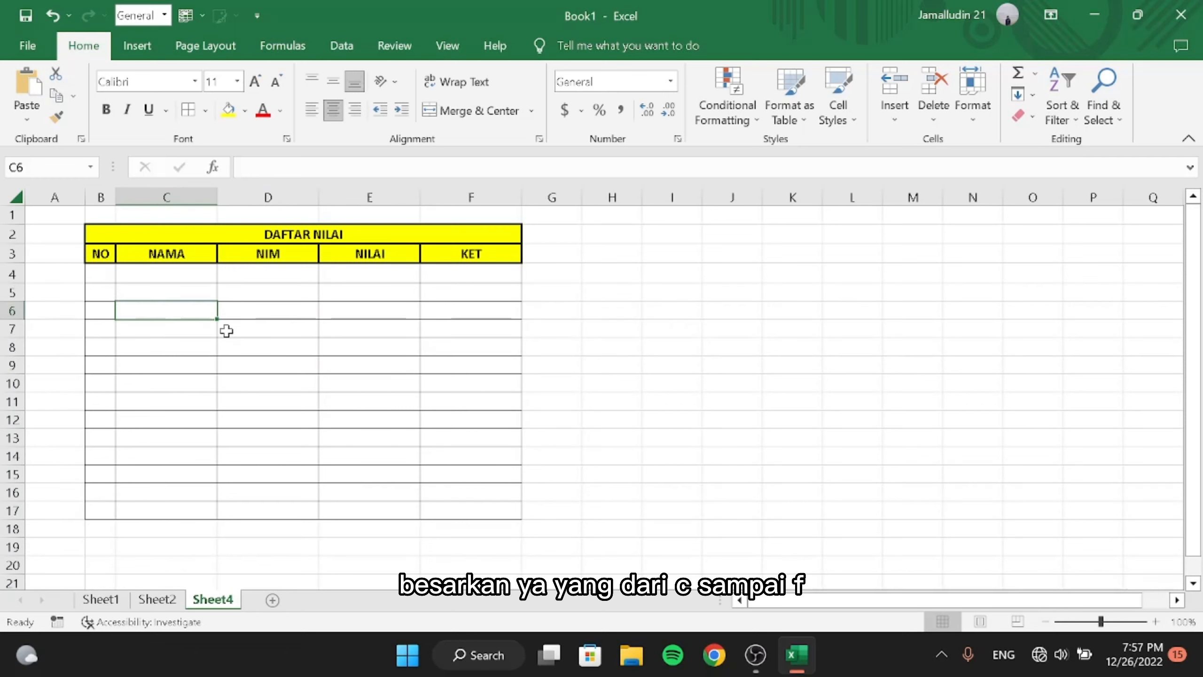
Collapse the height of the empty row 4 below the headings so that the row is hidden
{"action": "left_click", "coordinate": [226, 331]}
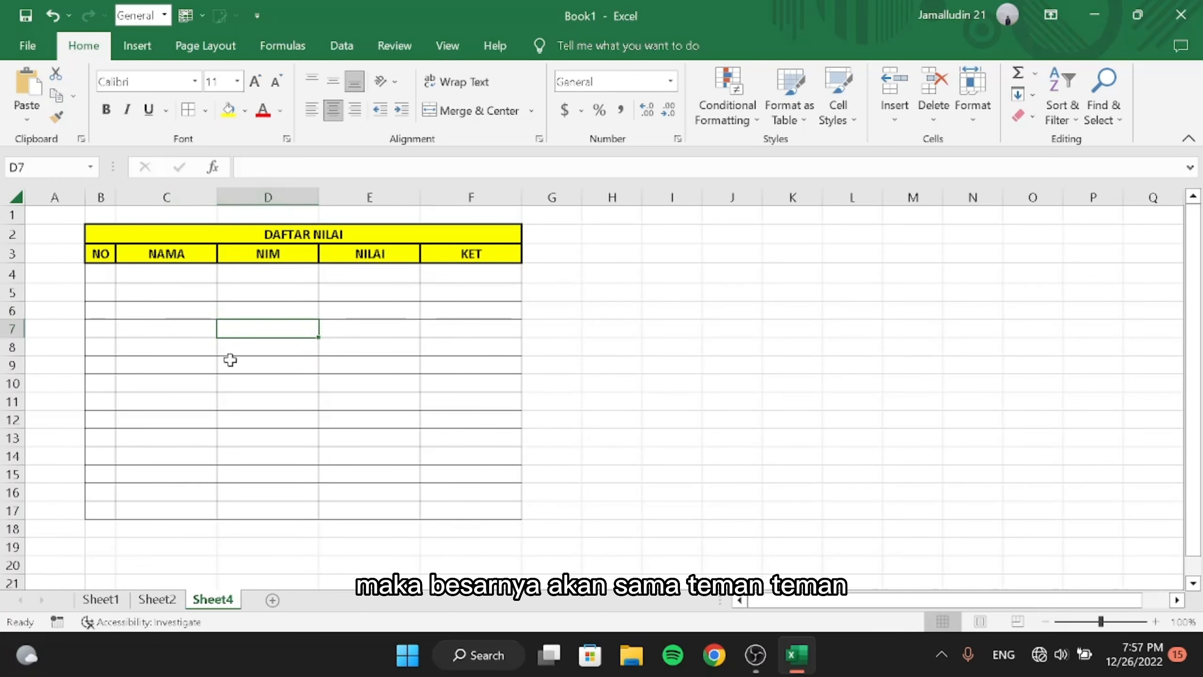
{"action": "left_click_drag", "start_coordinate": [20, 266], "coordinate": [23, 263]}
{"action": "left_click", "coordinate": [172, 289]}
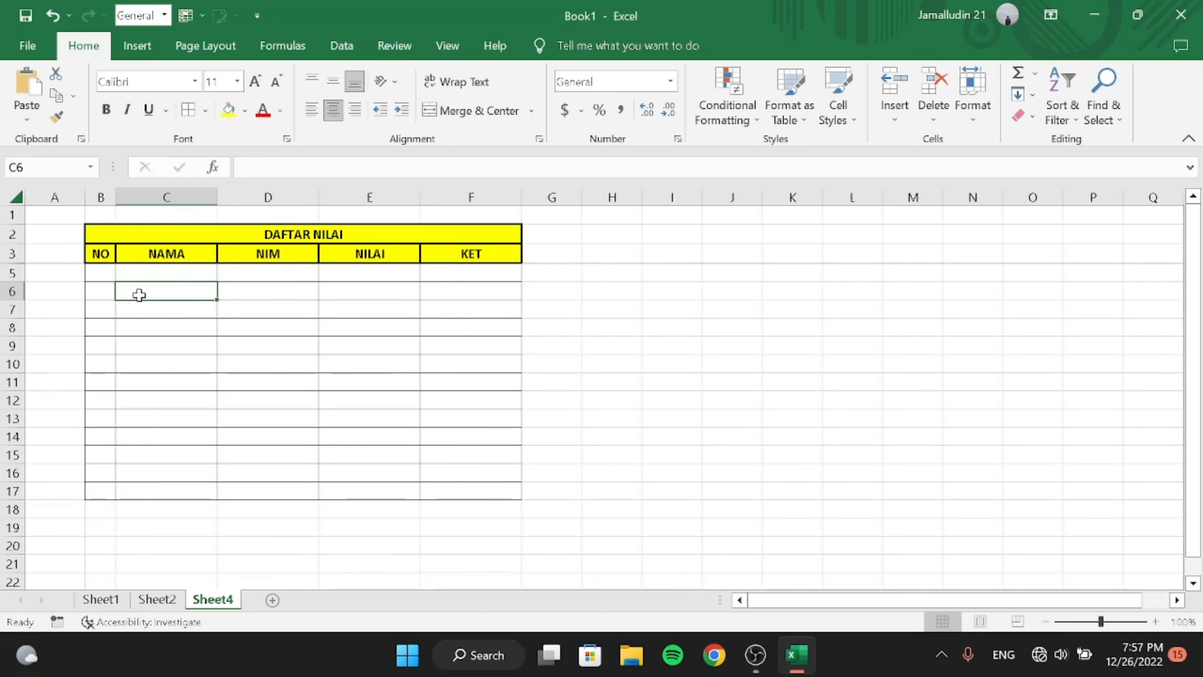
{"action": "left_click", "coordinate": [103, 279]}
{"action": "left_click", "coordinate": [130, 321]}
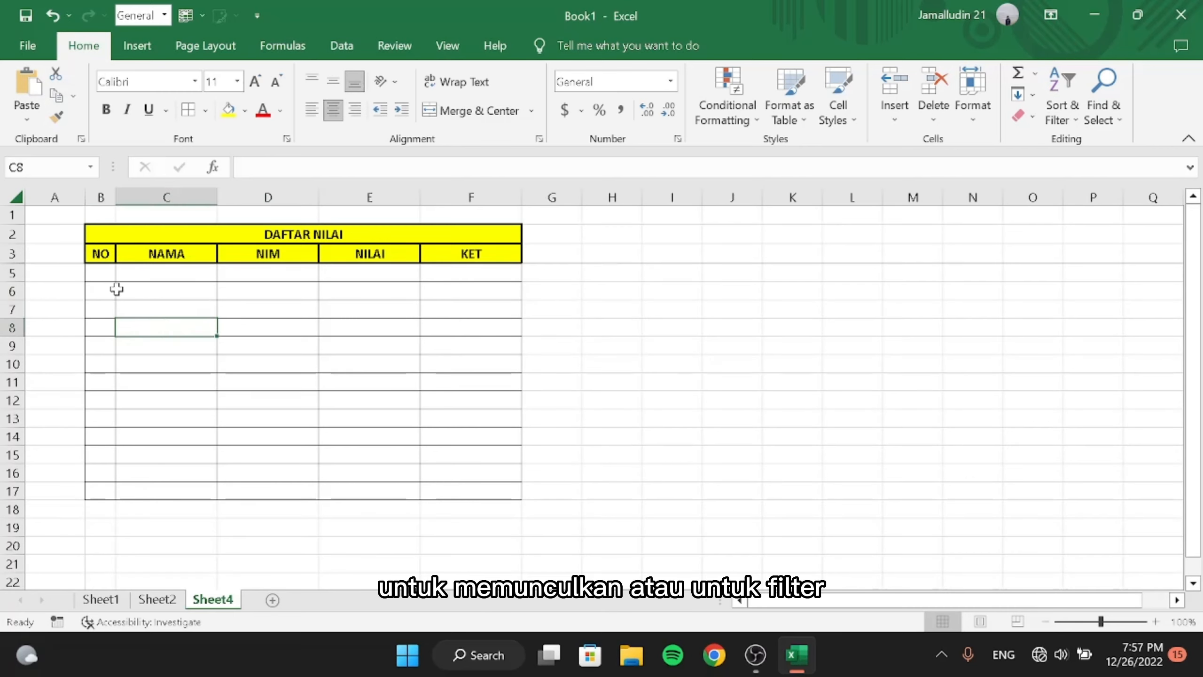
Enter 1 in B5 and 2 in B6, and auto-fill the numbering down to 13 in B17
{"action": "left_click", "coordinate": [107, 277]}
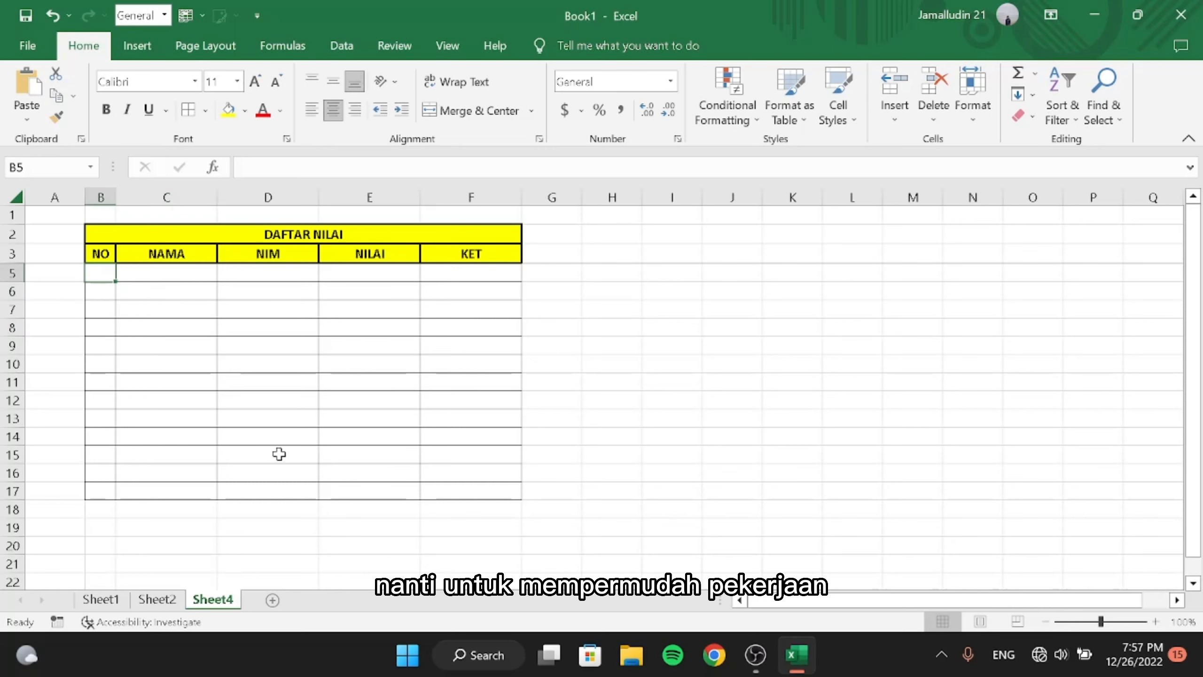
{"action": "type", "text": "1"}
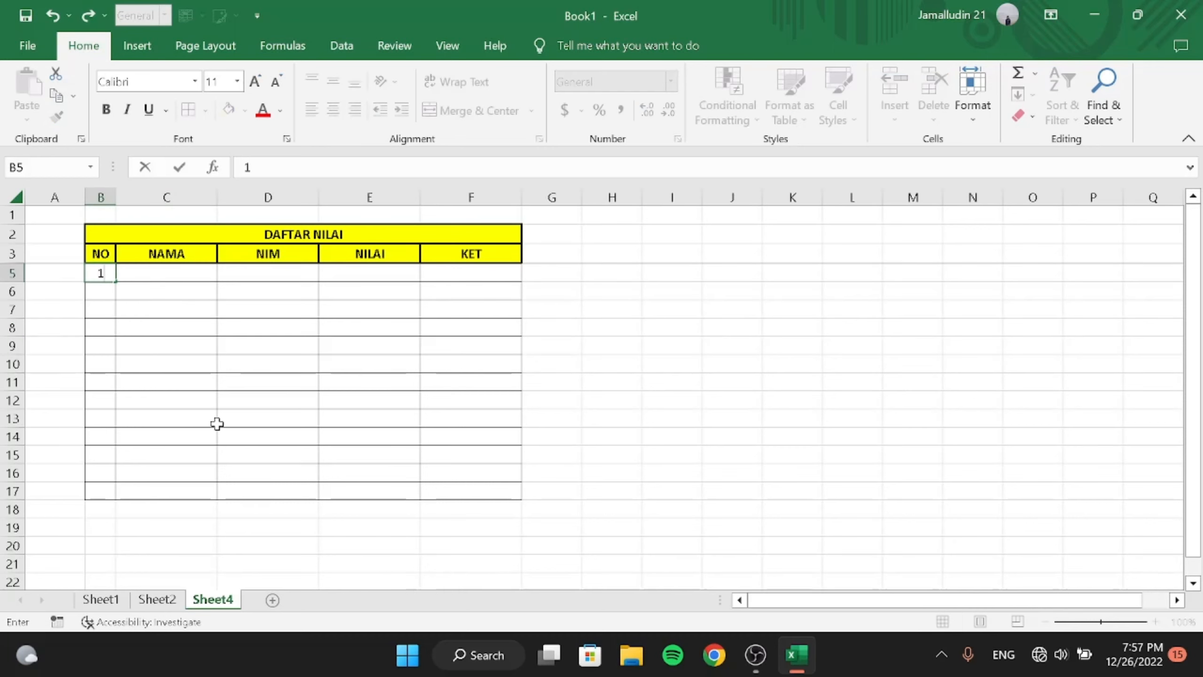
{"action": "left_click", "coordinate": [99, 293]}
{"action": "type", "text": "2"}
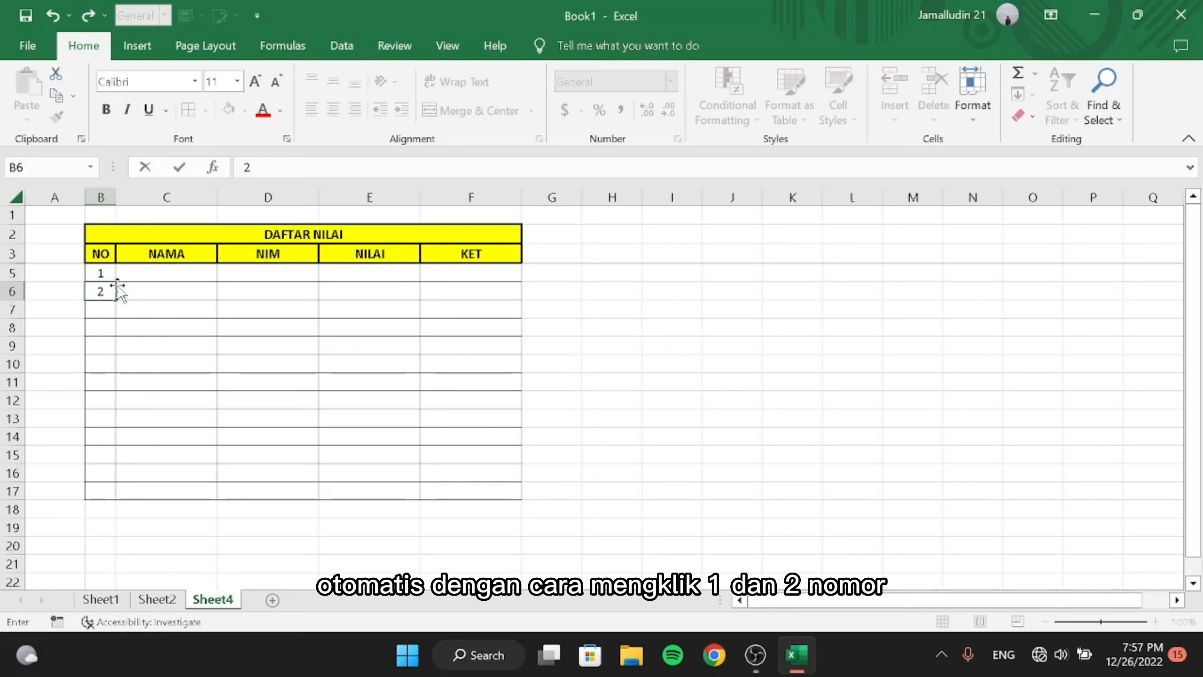
{"action": "left_click_drag", "start_coordinate": [102, 272], "coordinate": [113, 494]}
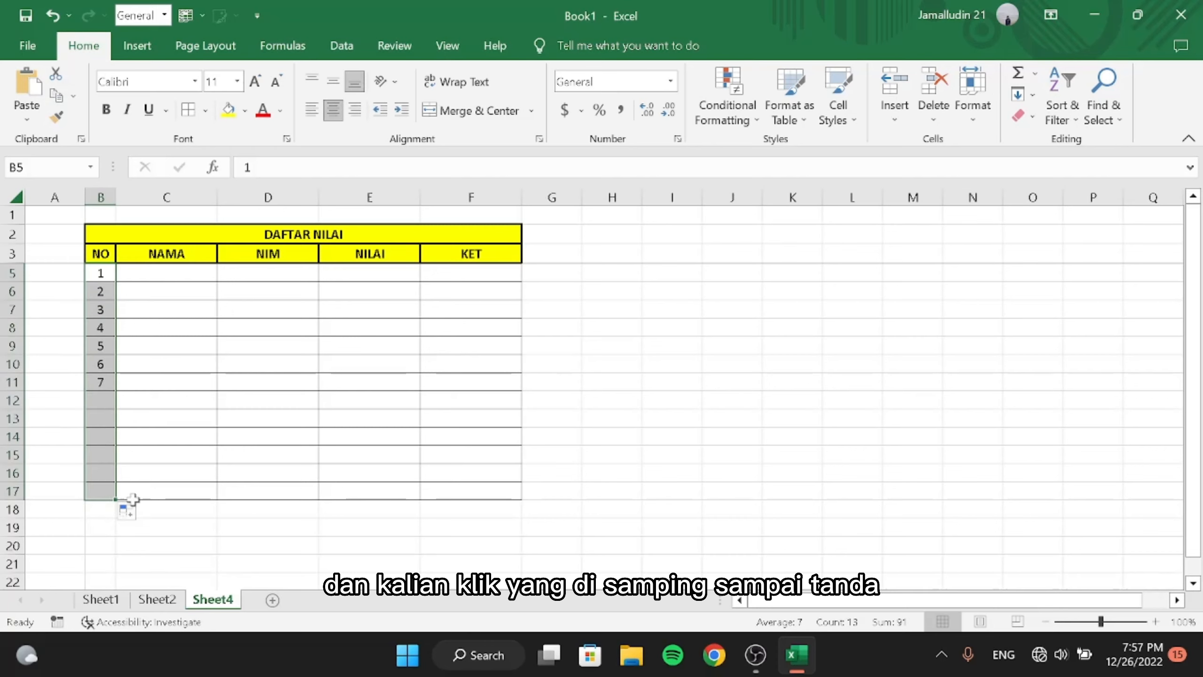
{"action": "left_click", "coordinate": [156, 456]}
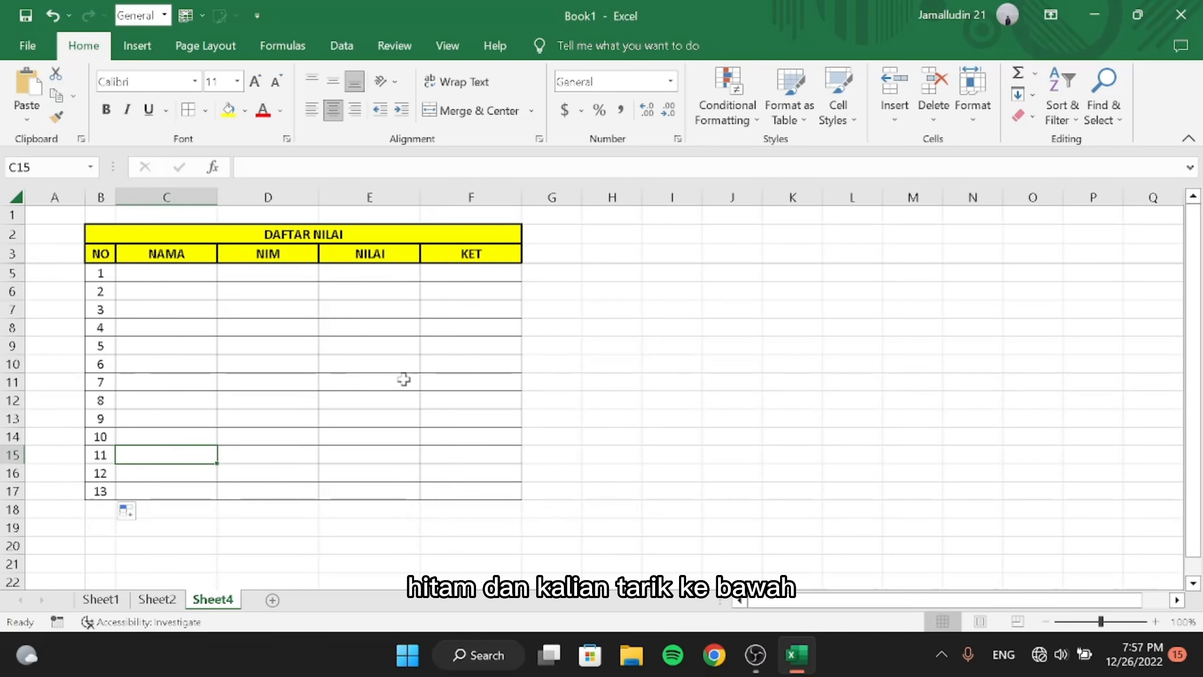
{"action": "left_click", "coordinate": [441, 361]}
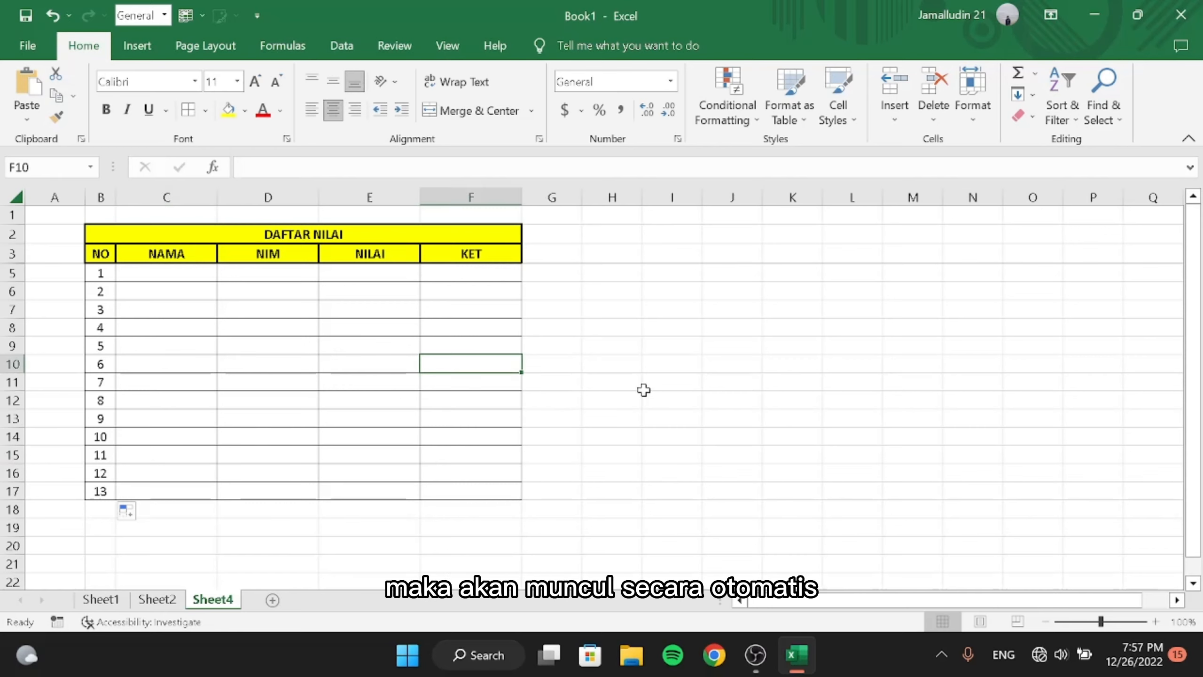